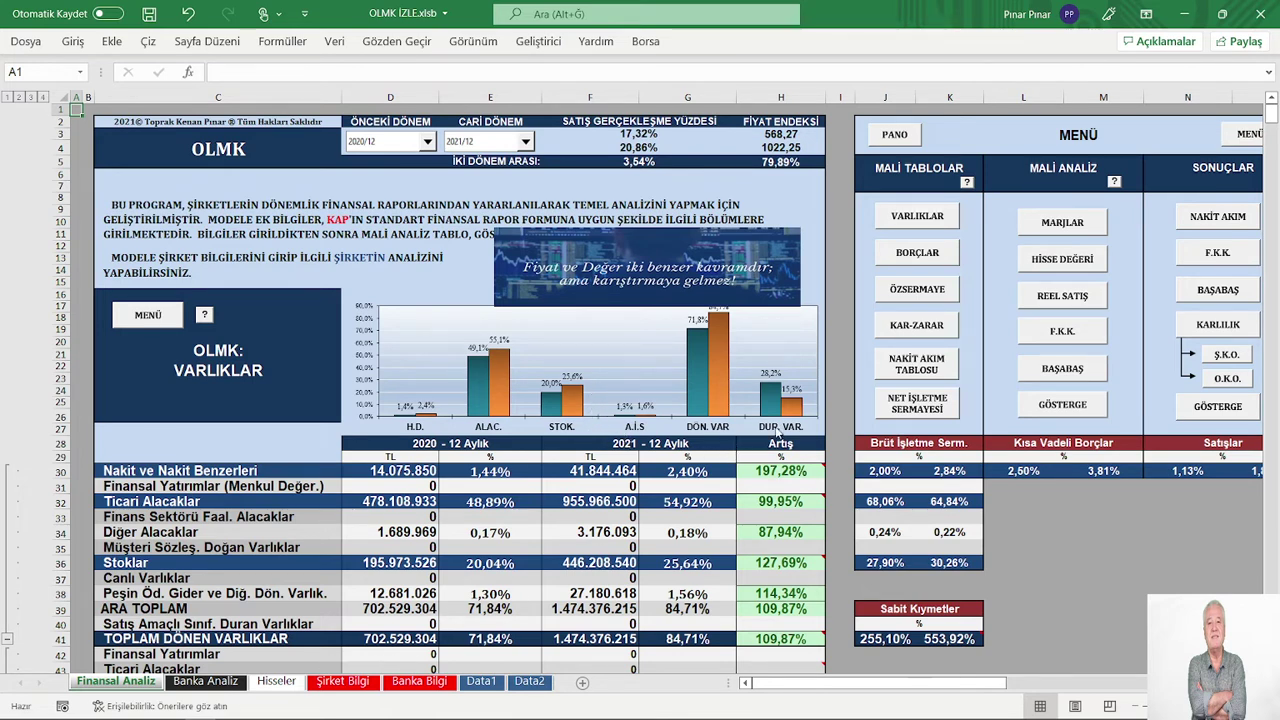
Step: Go to the Şirket Bilgi sheet, then open (2)Olmuksan Rapor 31.12.2021.pdf from the Dönem4 Ekler folder of OLMUKSAN YAPILDI.zip
{"action": "scroll", "coordinate": [618, 414], "scroll_direction": "down", "scroll_amount": 2}
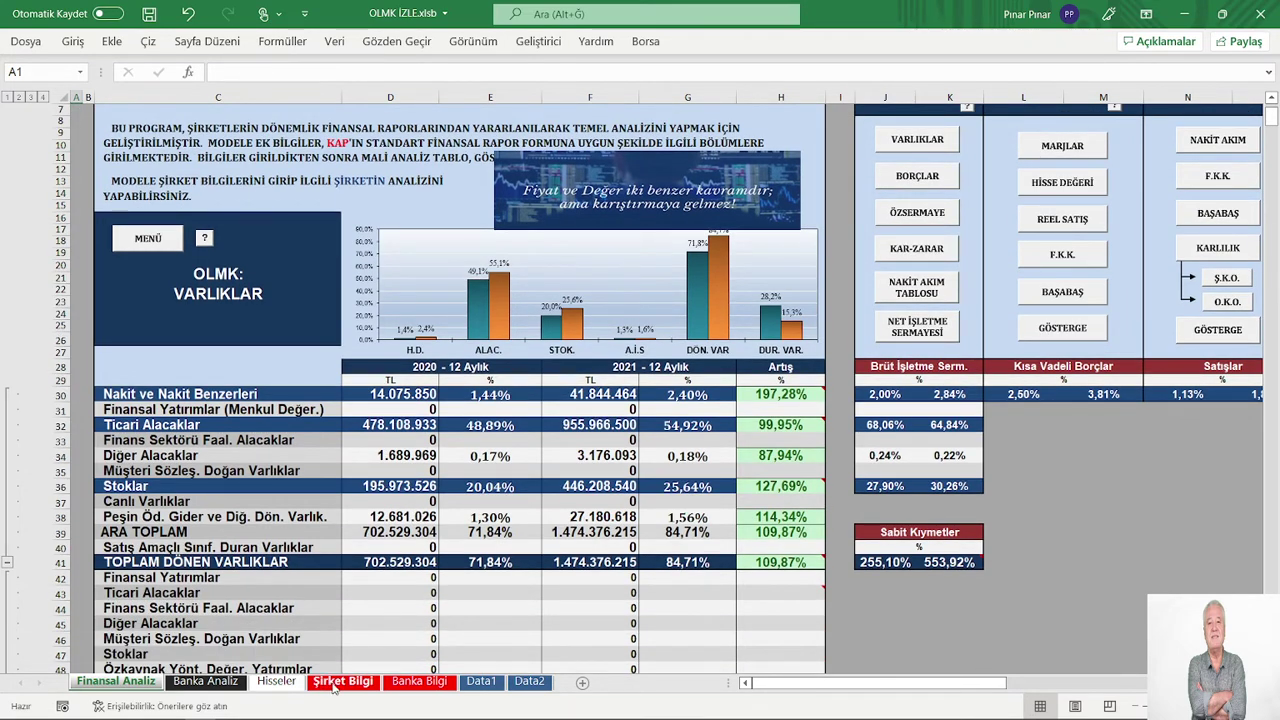
{"action": "left_click", "coordinate": [340, 681]}
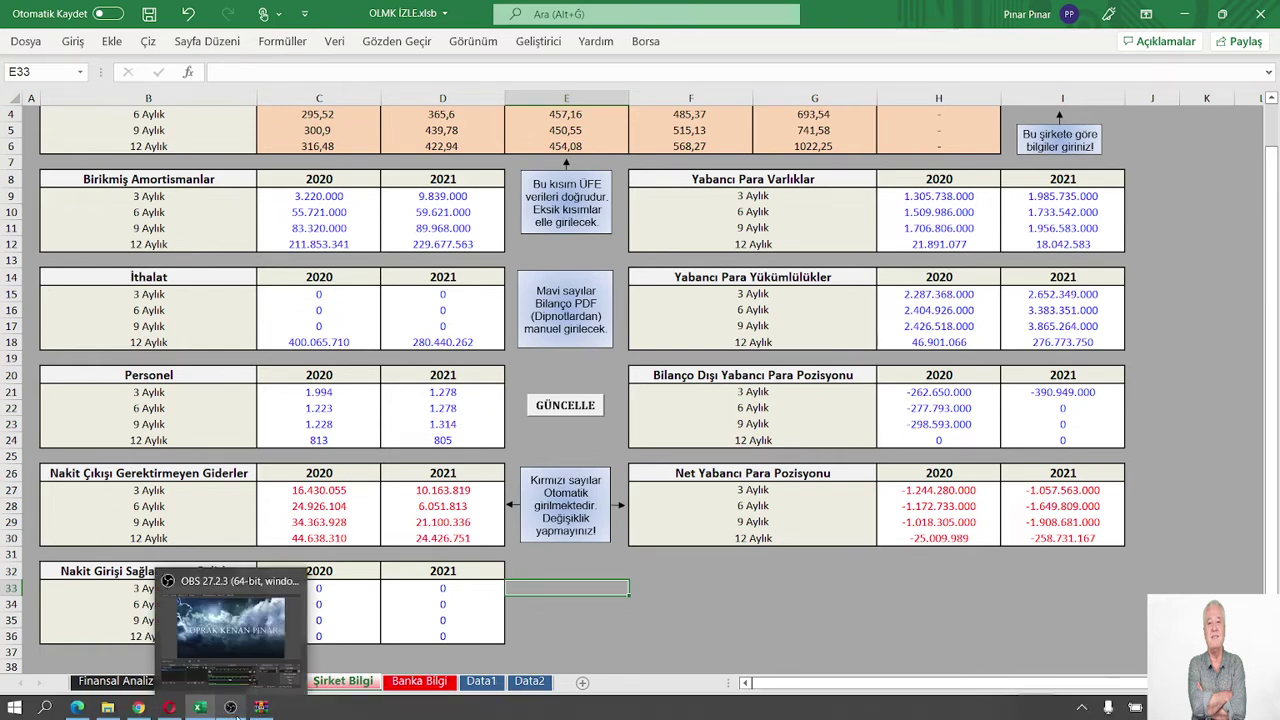
{"action": "left_click", "coordinate": [260, 708]}
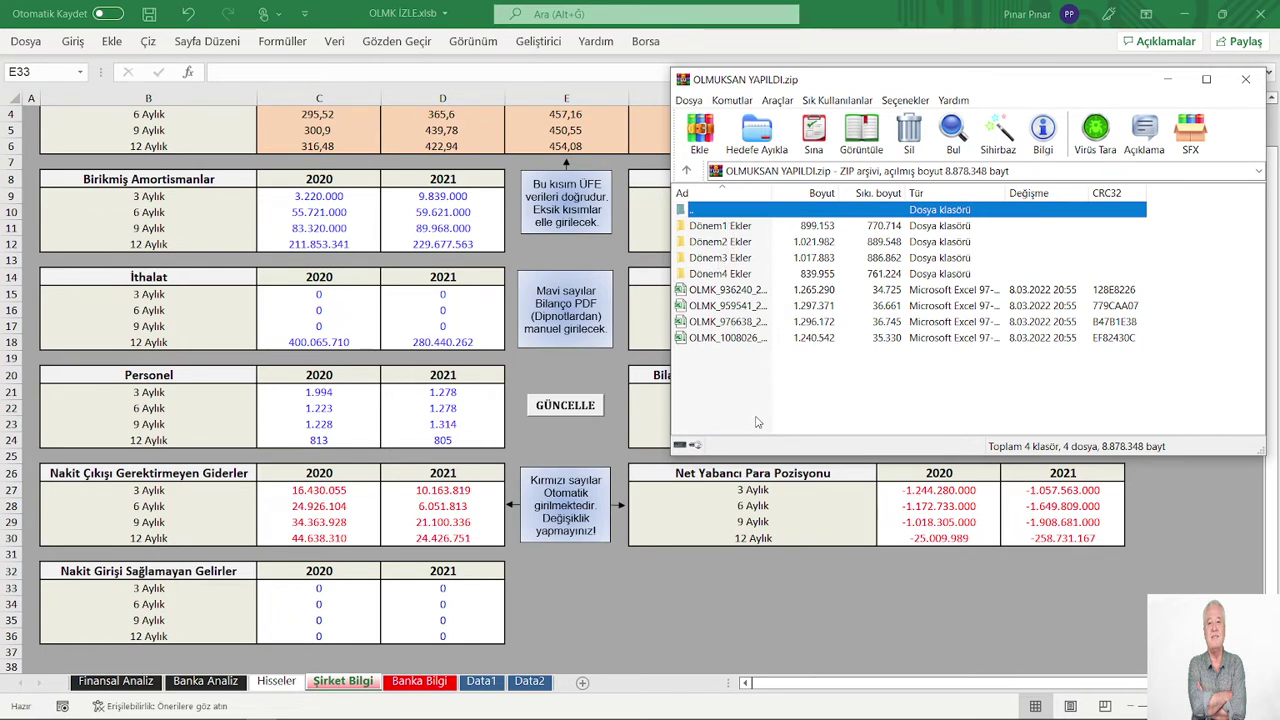
{"action": "double_click", "coordinate": [727, 275]}
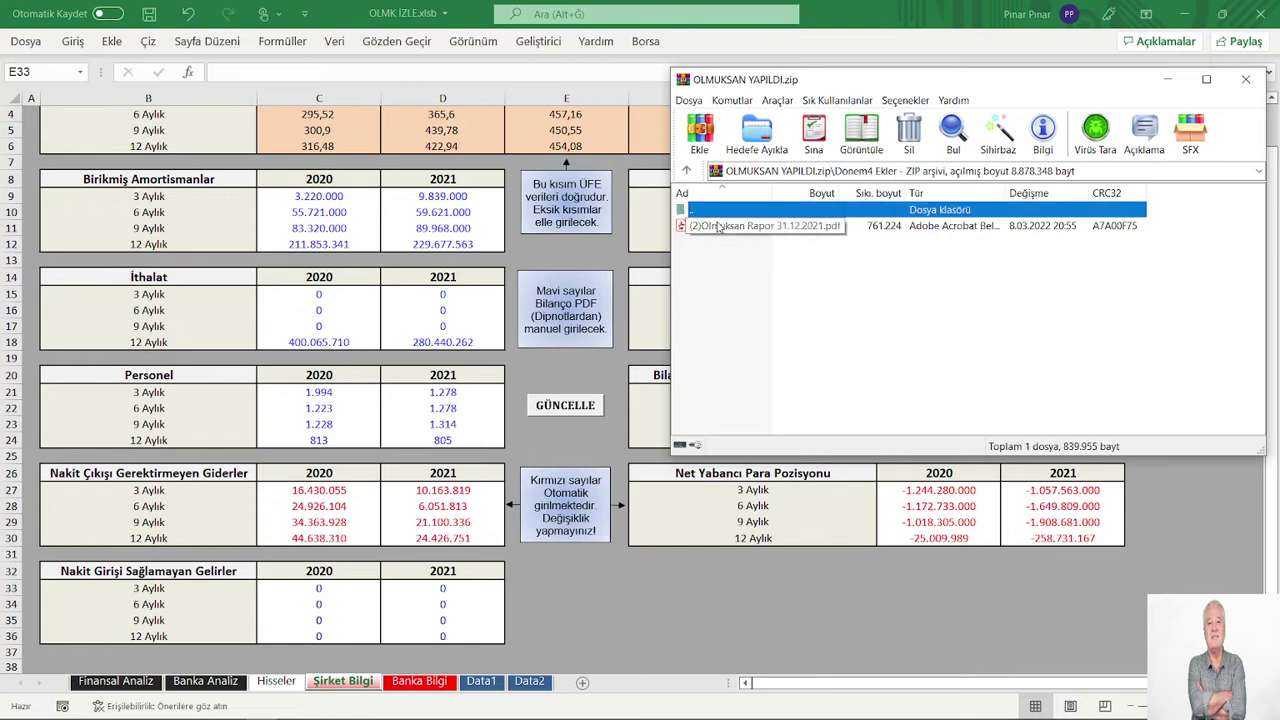
{"action": "left_click", "coordinate": [718, 228]}
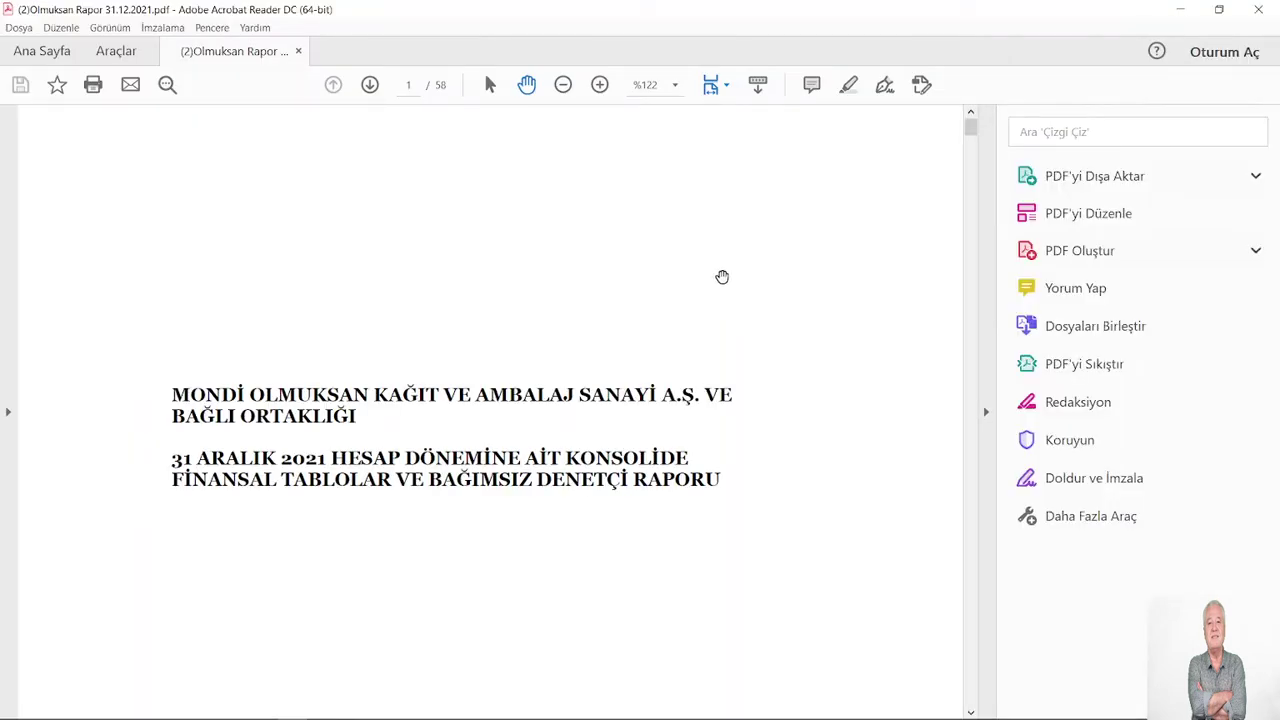
Step: Collapse the tools pane beside the report and reduce the page zoom to 100%
{"action": "left_click", "coordinate": [984, 412]}
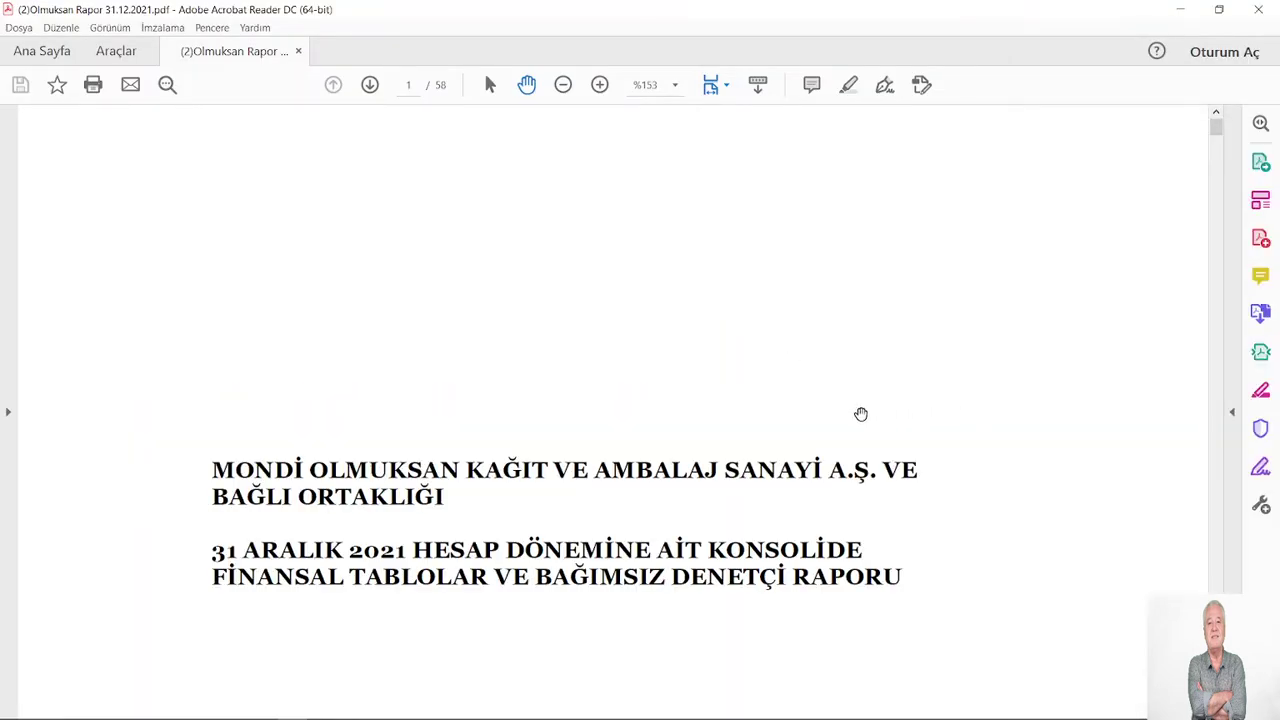
{"action": "left_click", "coordinate": [562, 86]}
{"action": "left_click", "coordinate": [562, 86]}
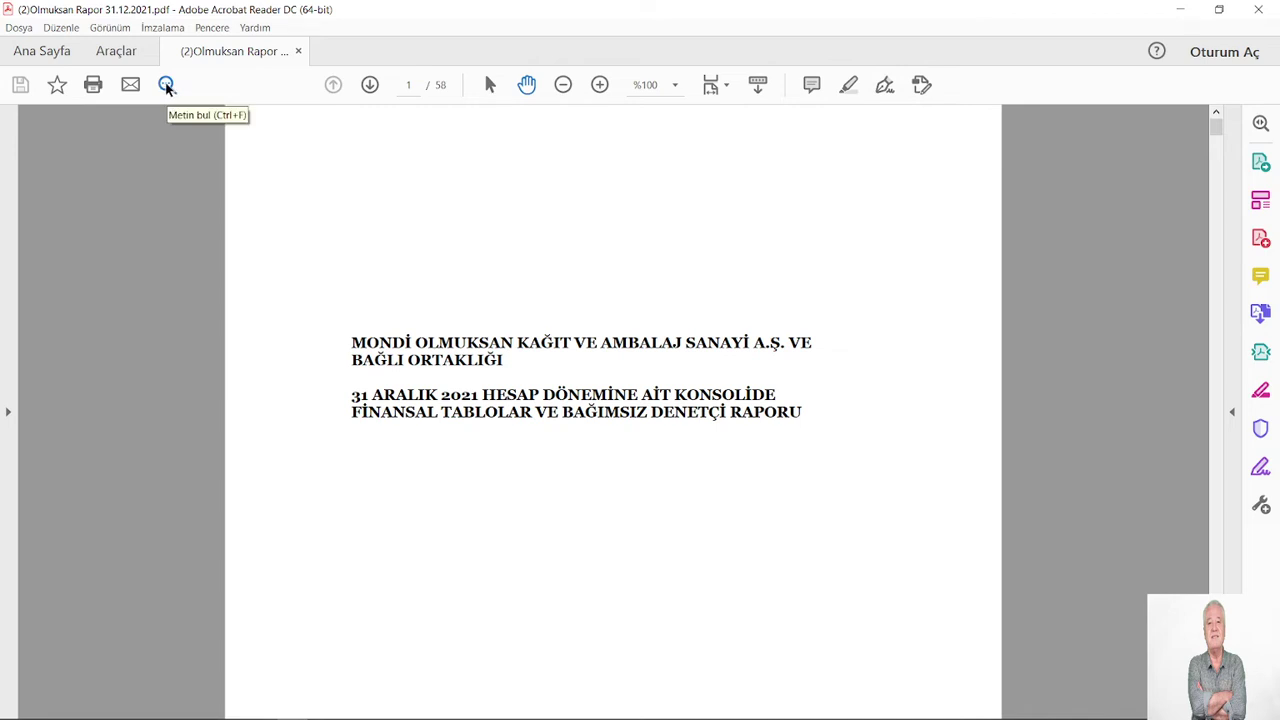
Step: Check the Birikmiş Amortismanlar heading in the workbook and search the PDF report for "birikmiş amortisman", advancing to the second match
{"action": "left_click", "coordinate": [167, 85]}
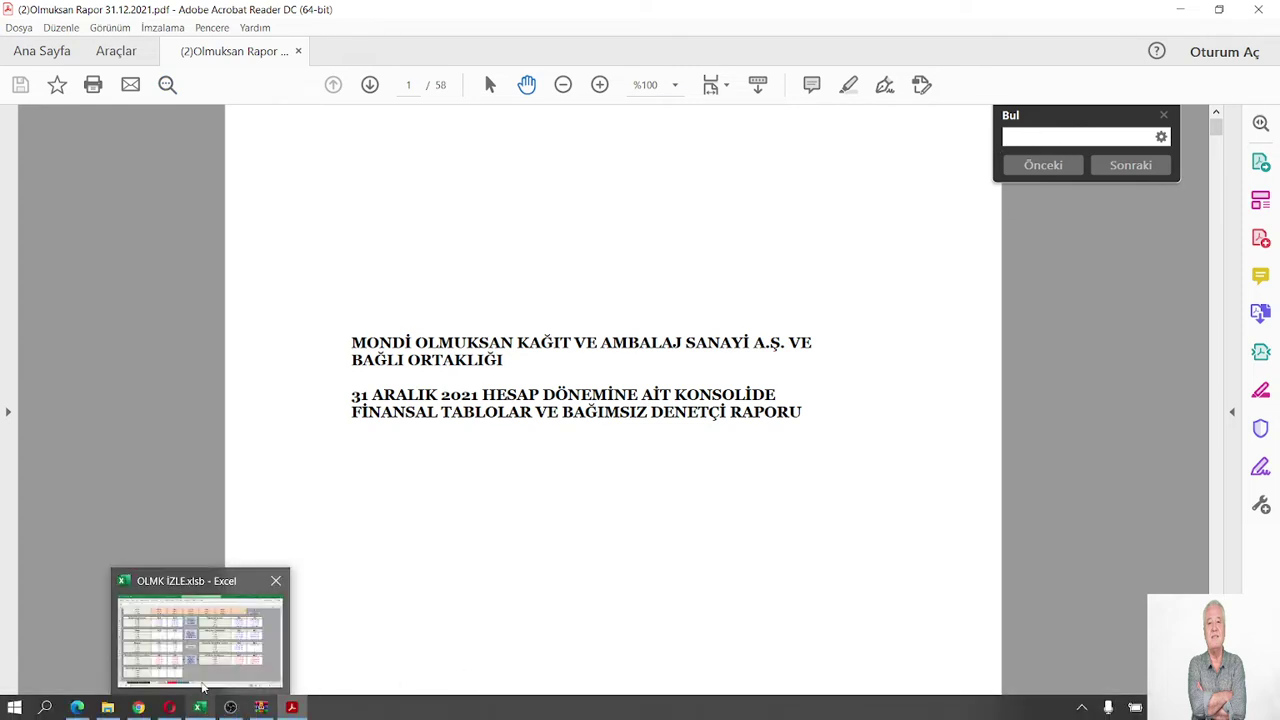
{"action": "left_click", "coordinate": [200, 708]}
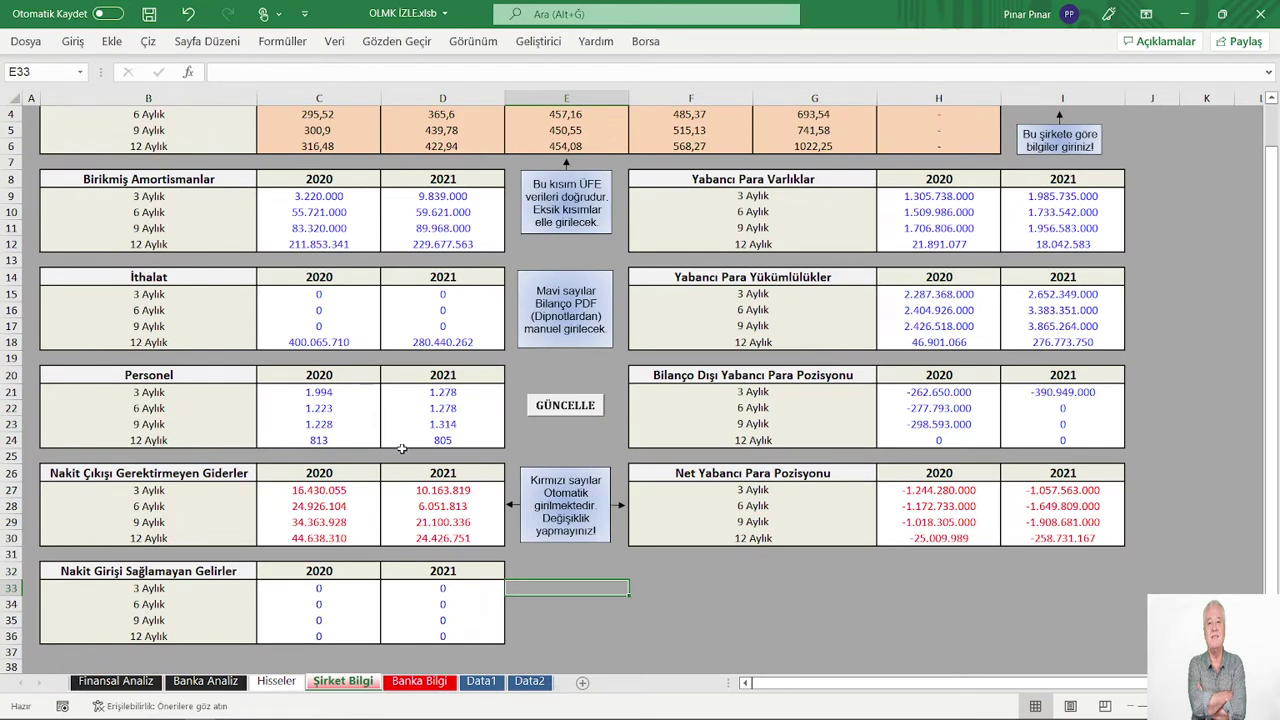
{"action": "left_click", "coordinate": [110, 179]}
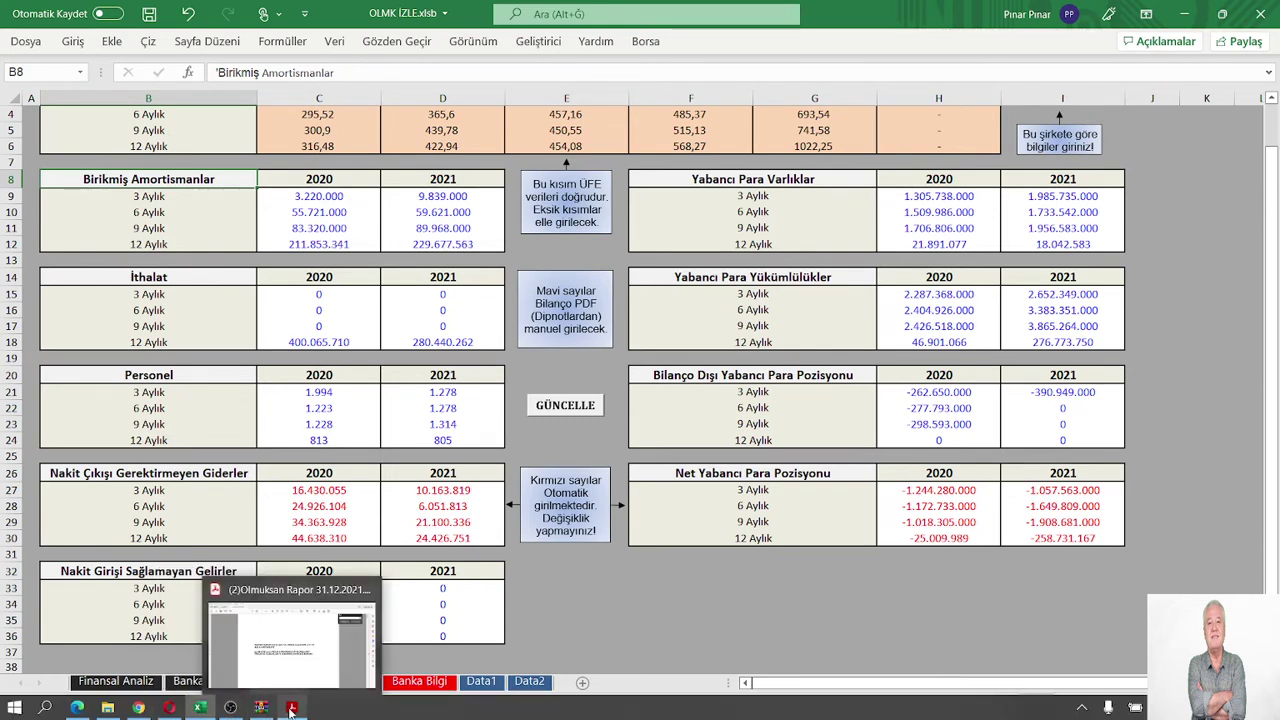
{"action": "left_click", "coordinate": [291, 709]}
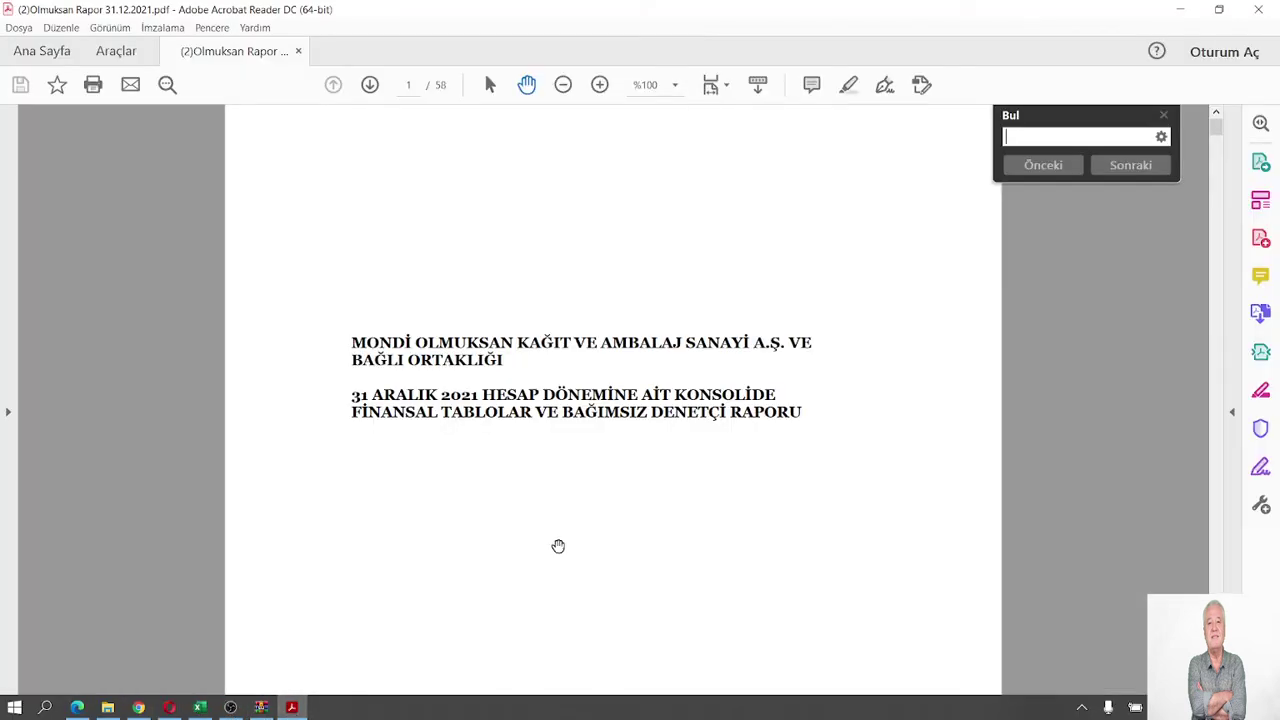
{"action": "left_click", "coordinate": [1018, 137]}
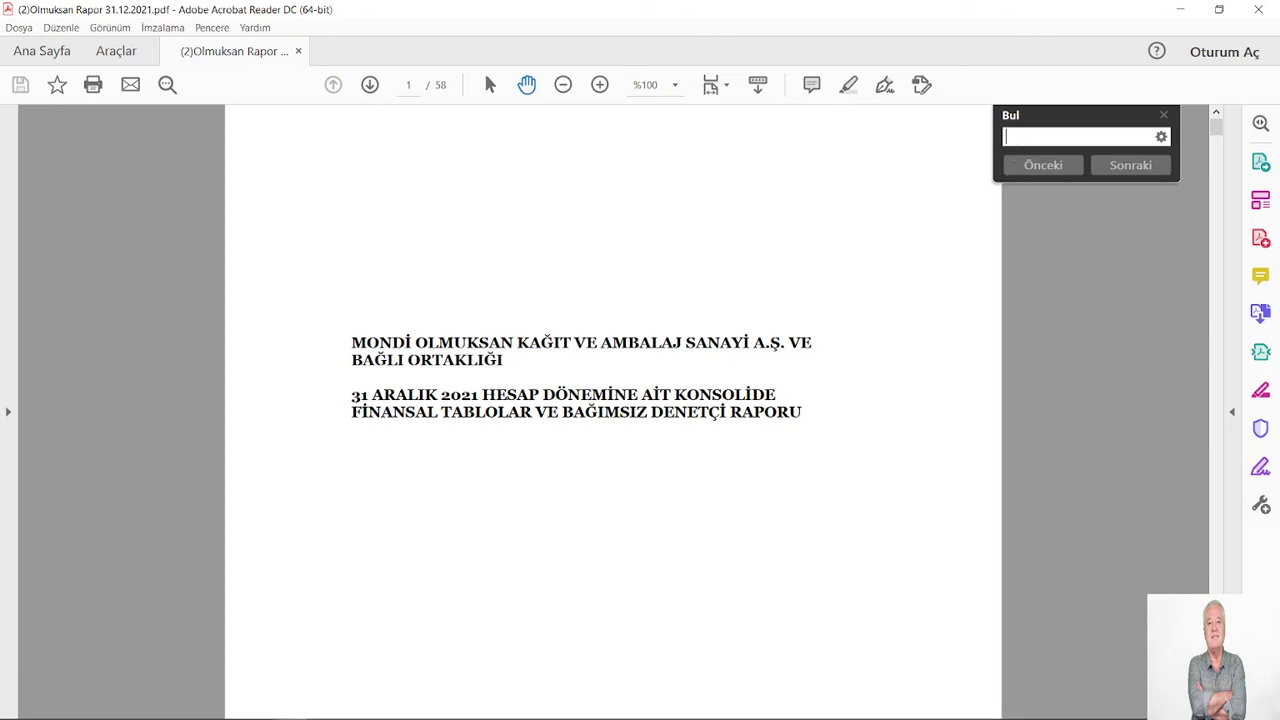
{"action": "type", "text": "birik"}
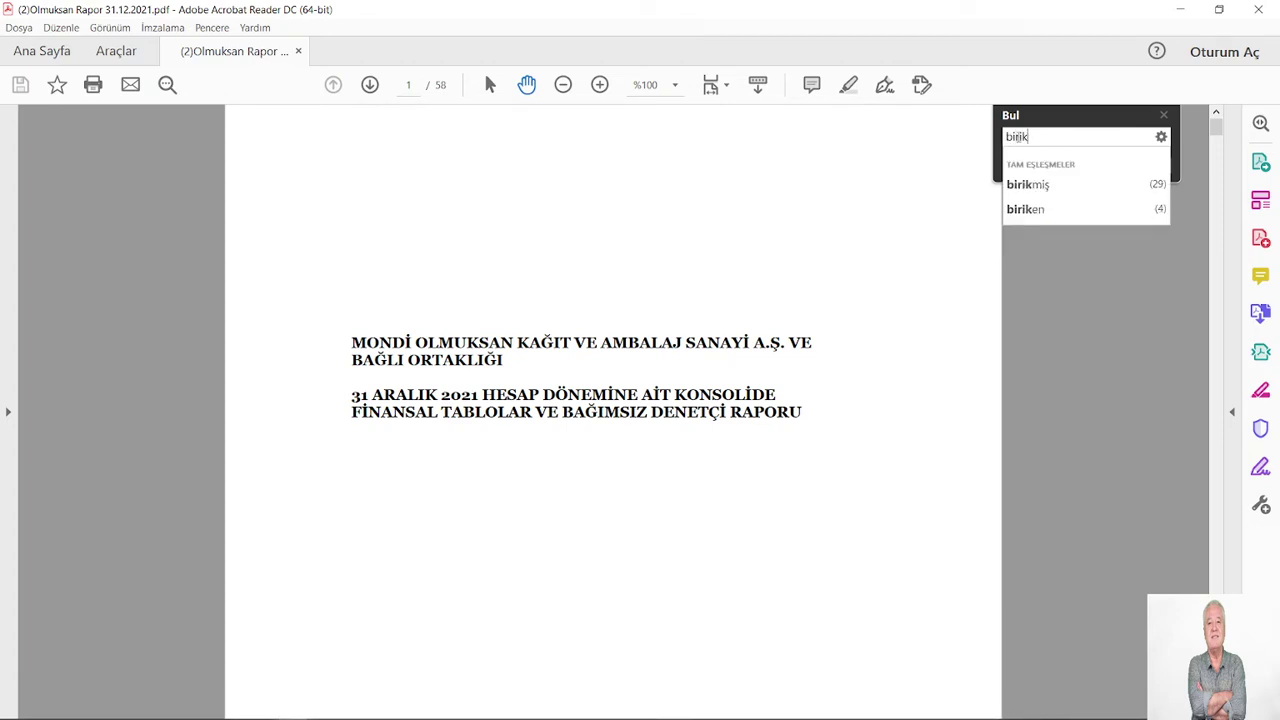
{"action": "type", "text": "miş "}
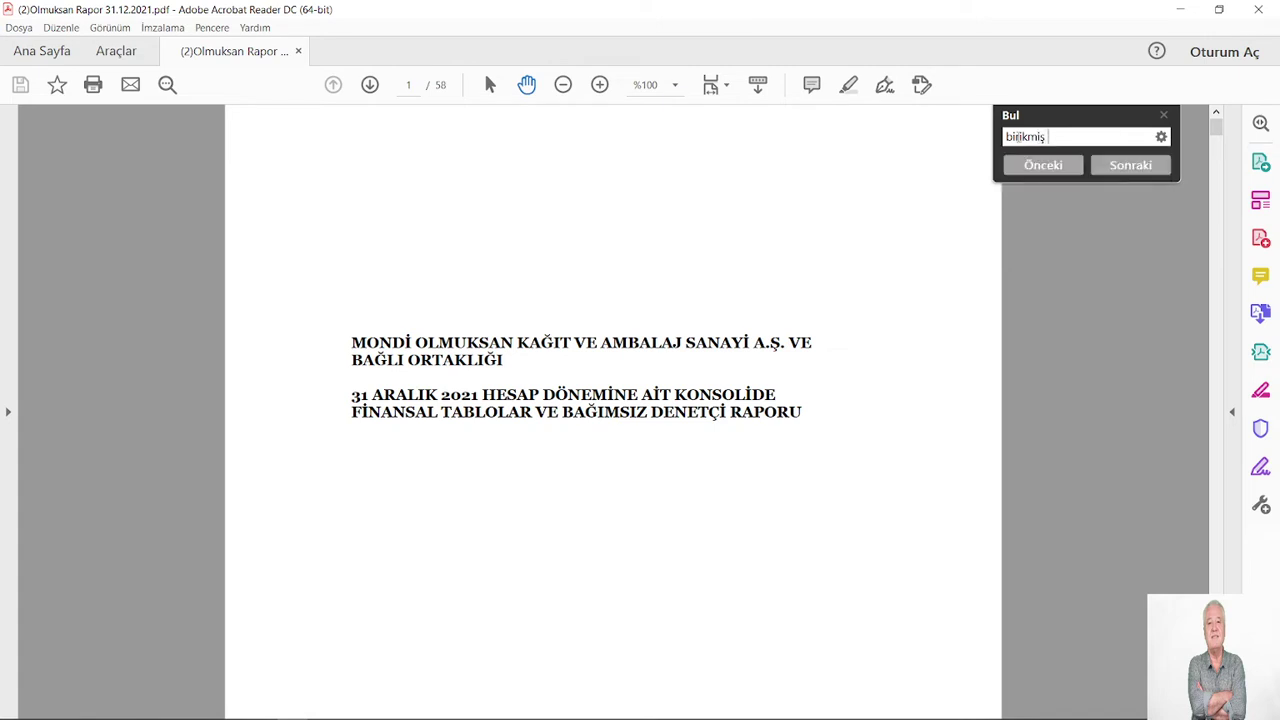
{"action": "type", "text": "amort"}
{"action": "type", "text": "isman"}
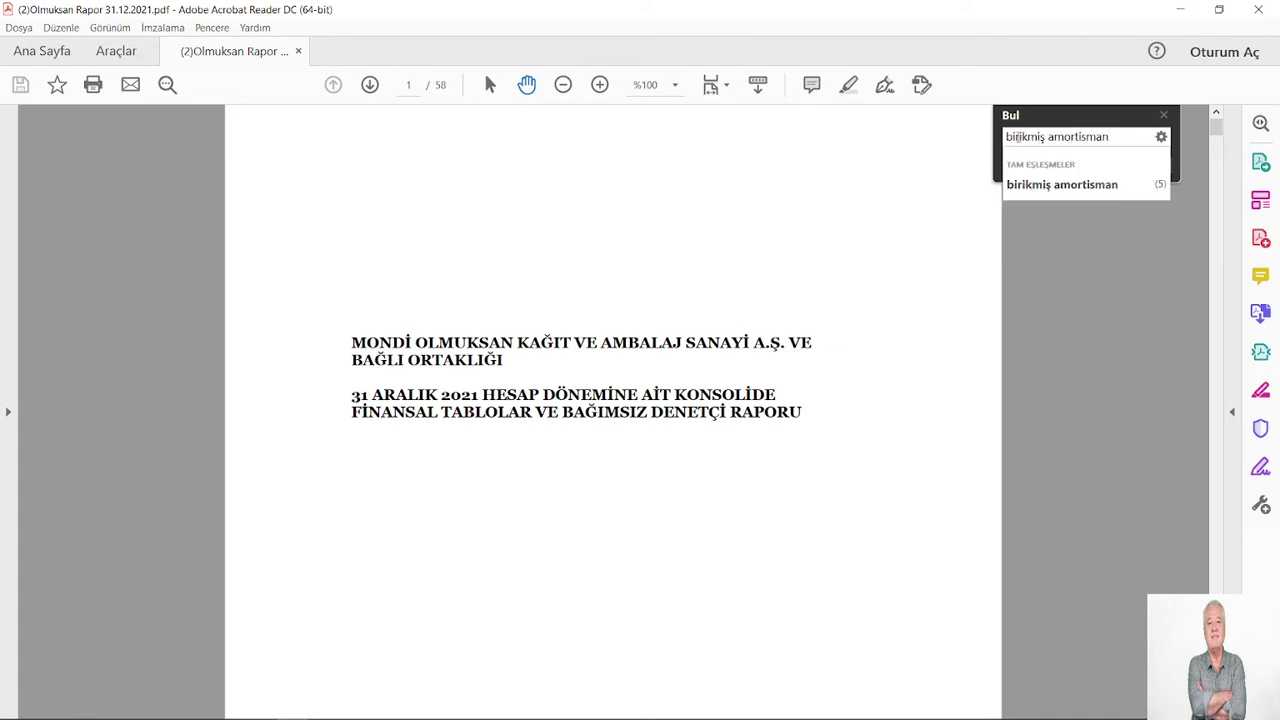
{"action": "key", "text": "Return"}
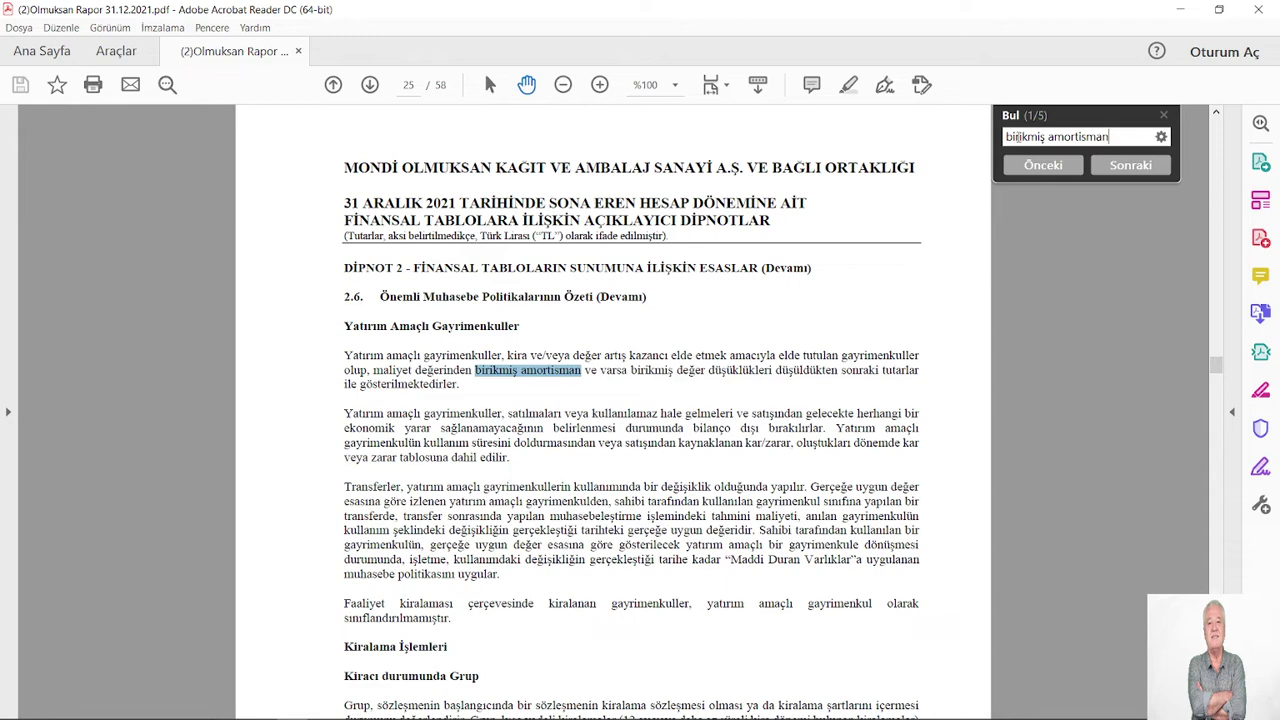
{"action": "key", "text": "Return"}
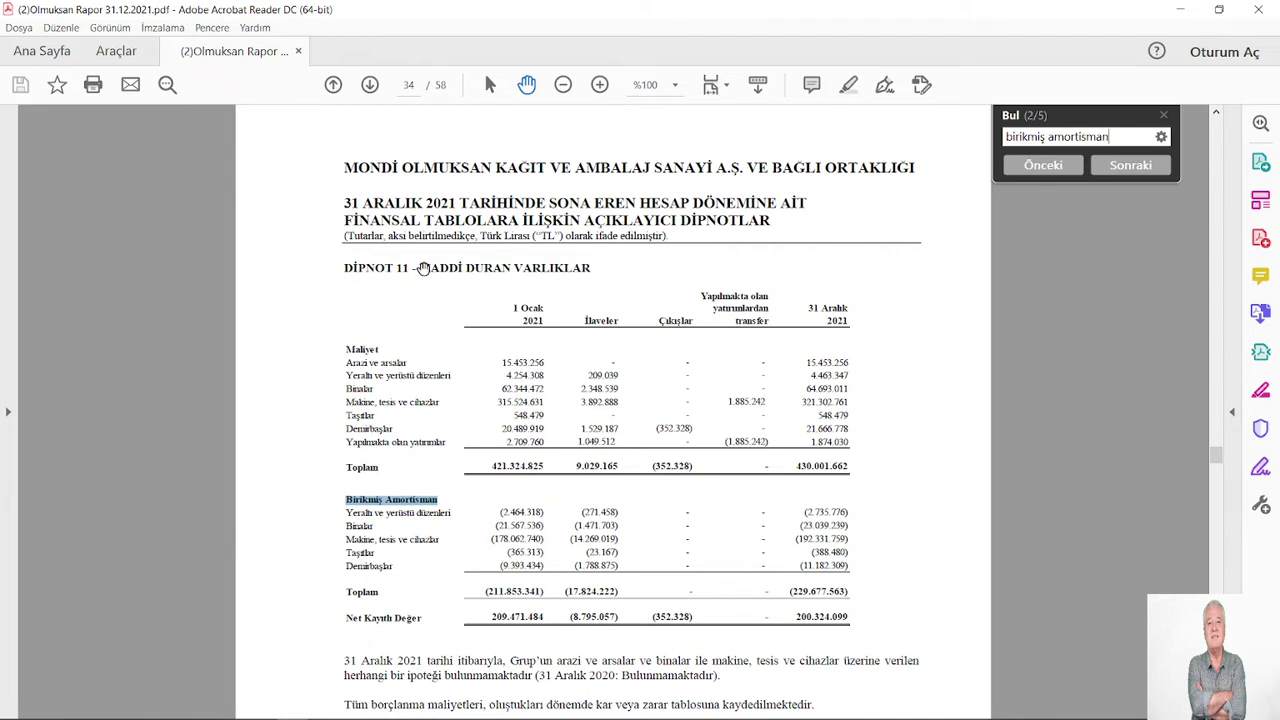
Step: Copy the 31 Aralık 2021 Birikmiş Amortisman total, 229.677.563, from the Maddi Duran Varlıklar table in Dipnot 11
{"action": "left_click_drag", "start_coordinate": [418, 268], "coordinate": [596, 270]}
{"action": "scroll", "coordinate": [687, 366], "scroll_direction": "down", "scroll_amount": 1}
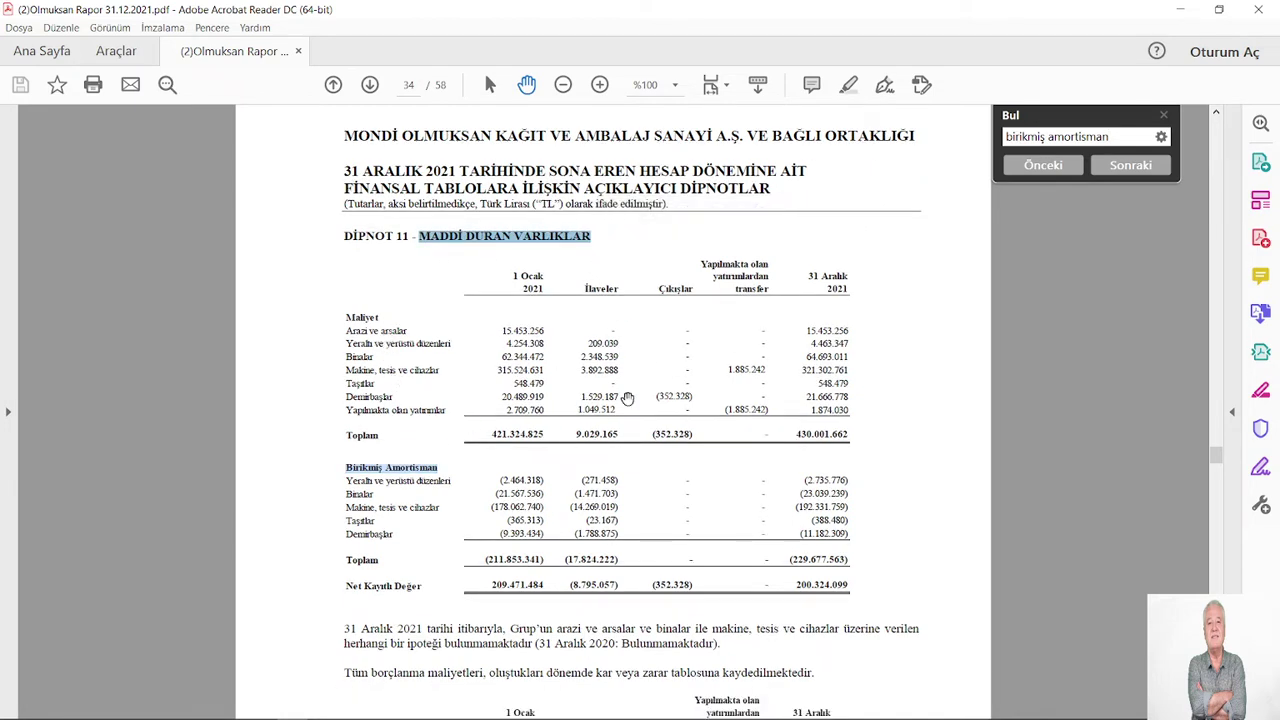
{"action": "scroll", "coordinate": [460, 424], "scroll_direction": "down", "scroll_amount": 2}
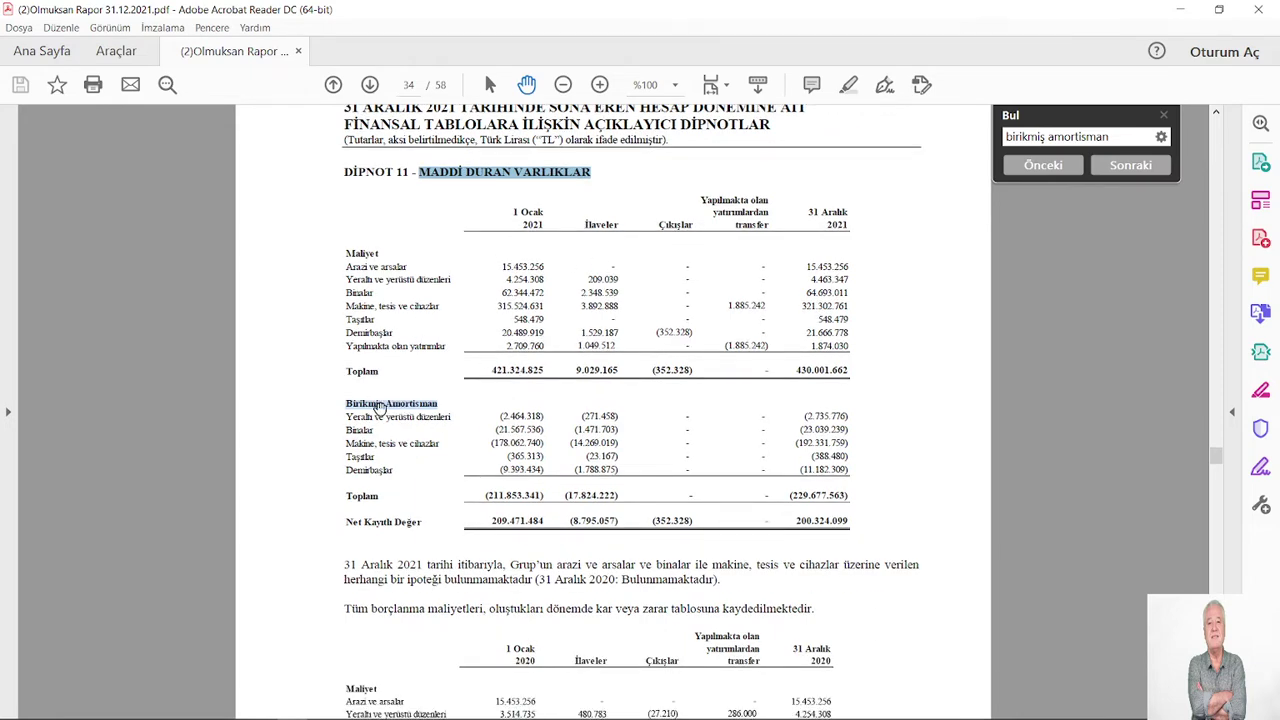
{"action": "scroll", "coordinate": [664, 488], "scroll_direction": "down", "scroll_amount": 1}
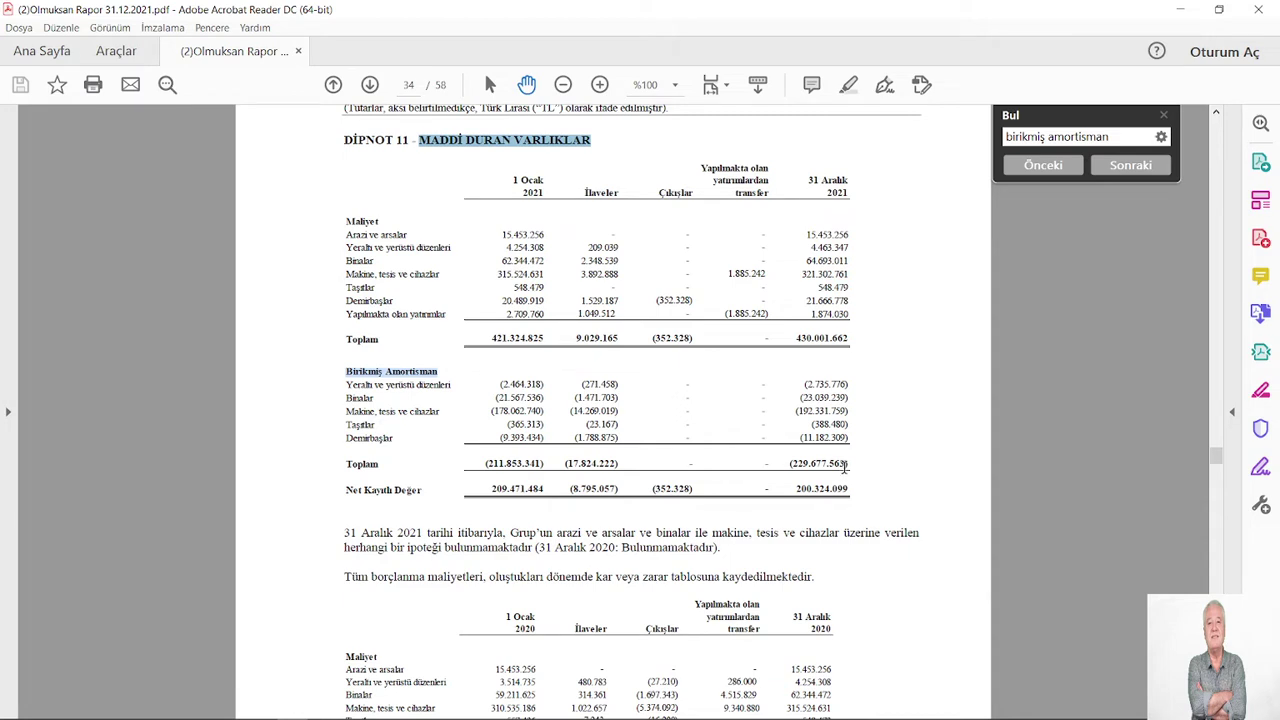
{"action": "left_click_drag", "start_coordinate": [846, 463], "coordinate": [829, 461]}
{"action": "left_click", "coordinate": [858, 462]}
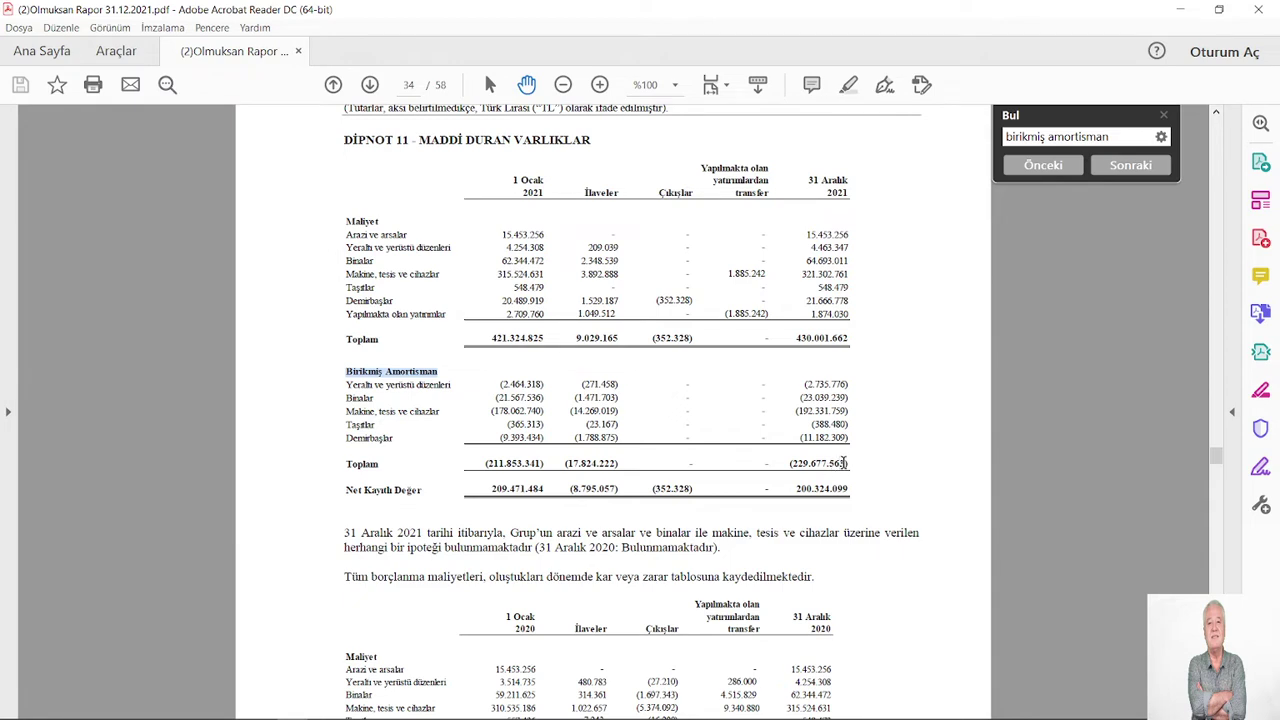
{"action": "left_click_drag", "start_coordinate": [842, 463], "coordinate": [816, 463]}
{"action": "left_click_drag", "start_coordinate": [792, 463], "coordinate": [790, 463]}
{"action": "right_click", "coordinate": [800, 465]}
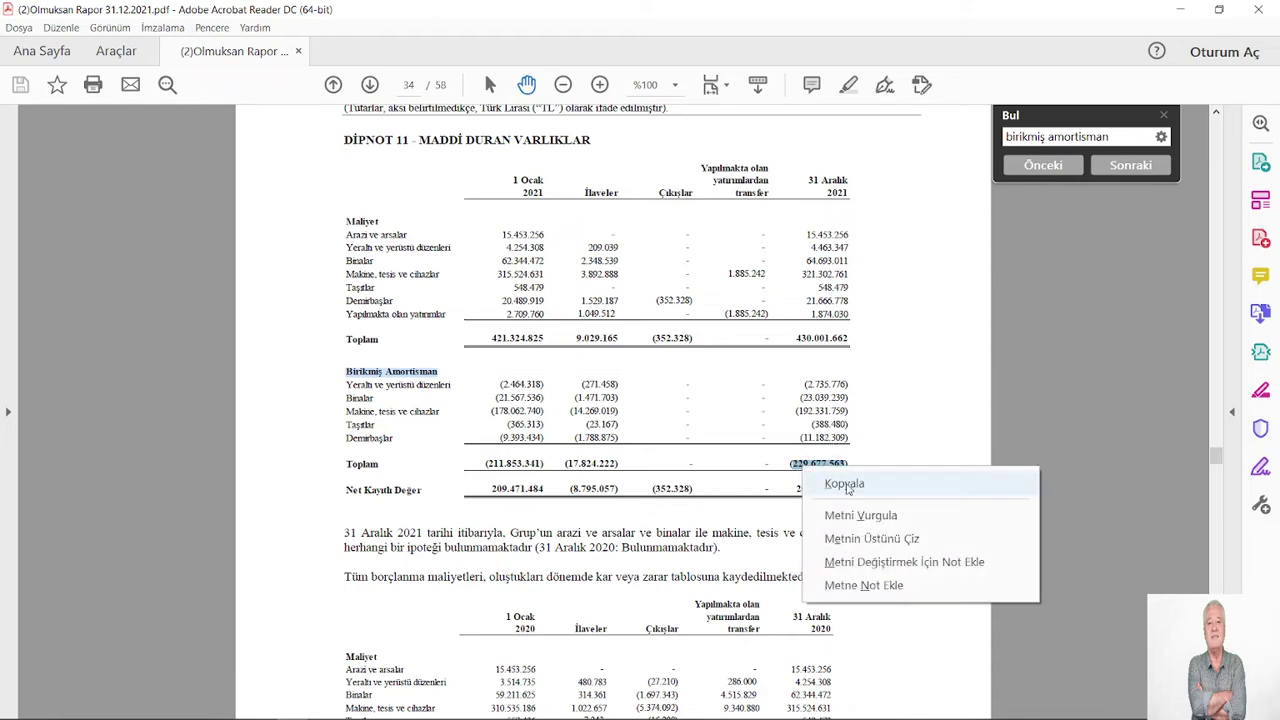
{"action": "left_click", "coordinate": [845, 484]}
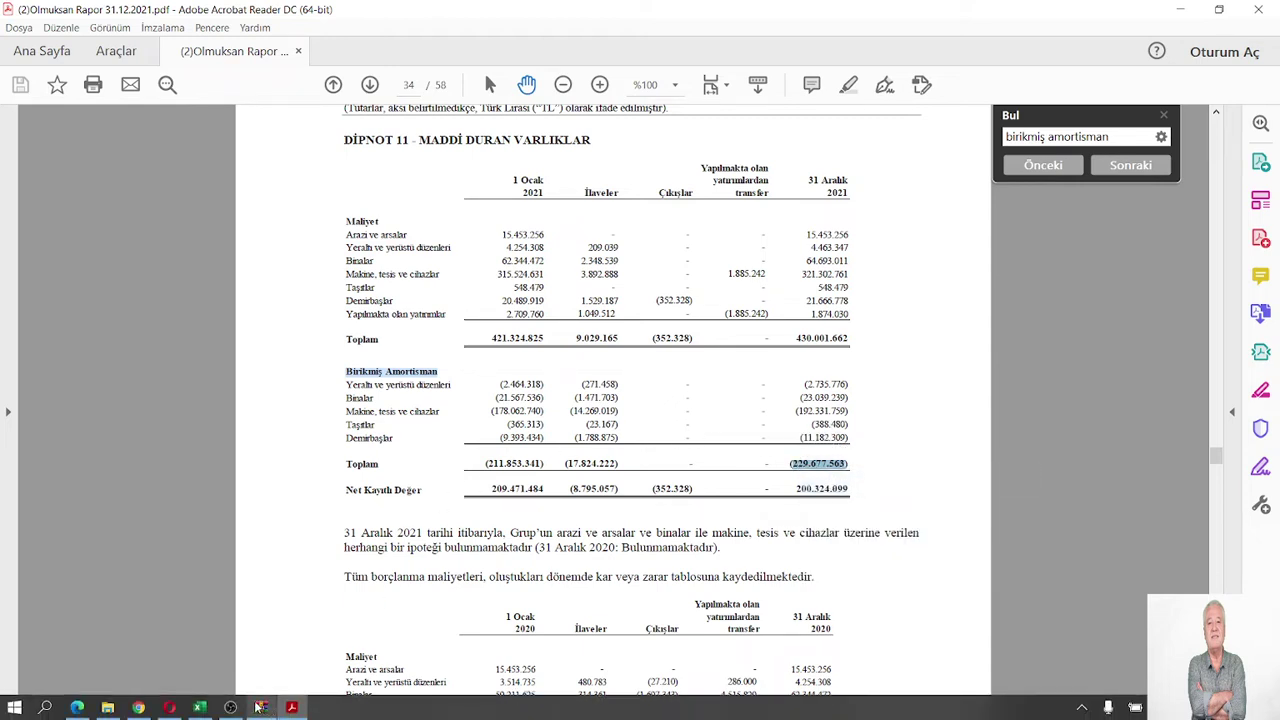
Step: In Excel, replace the 2021 12 Aylık value of Birikmiş Amortismanlar with the copied 229.677.563 and select the matching 2020 cell
{"action": "left_click", "coordinate": [200, 707]}
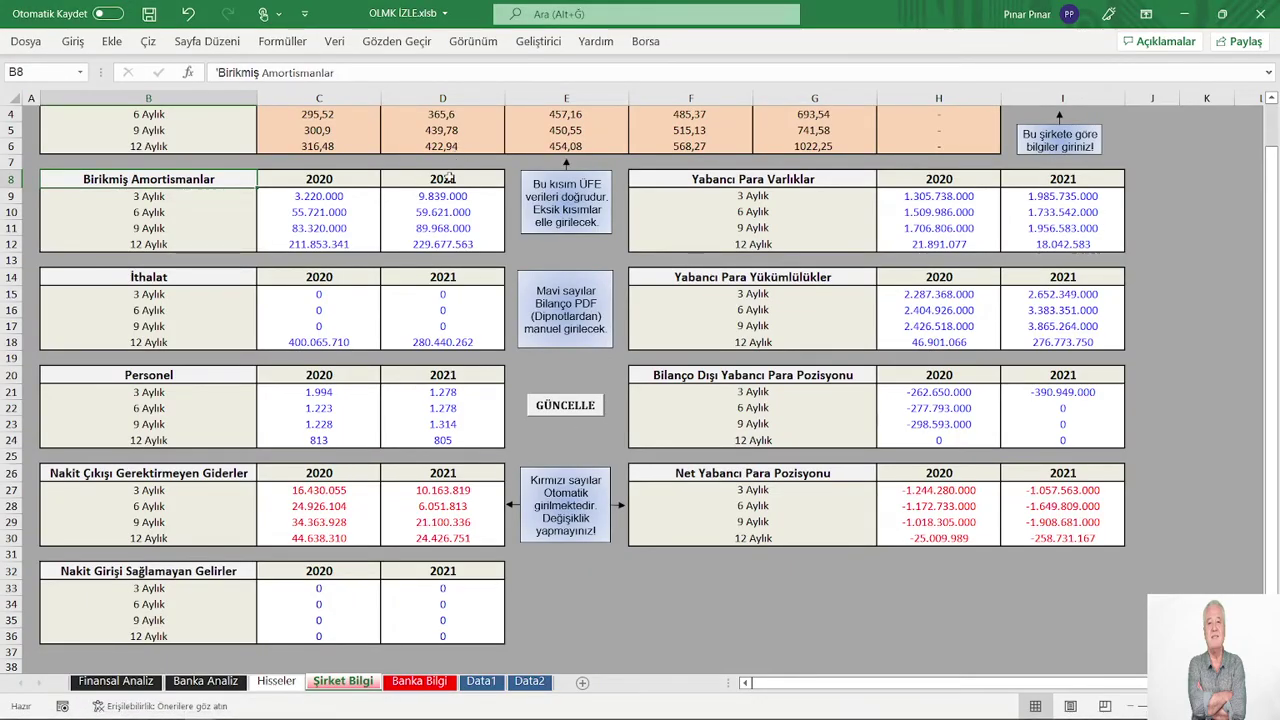
{"action": "left_click", "coordinate": [441, 244]}
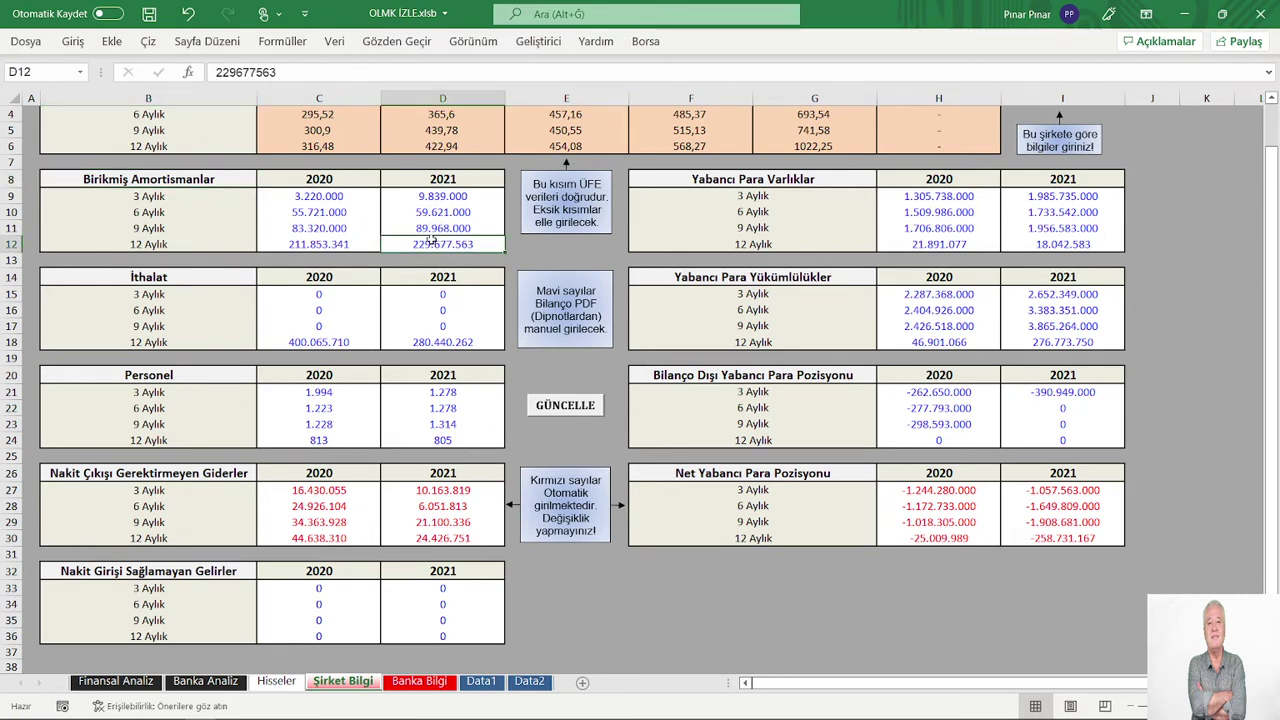
{"action": "left_click_drag", "start_coordinate": [279, 72], "coordinate": [215, 72]}
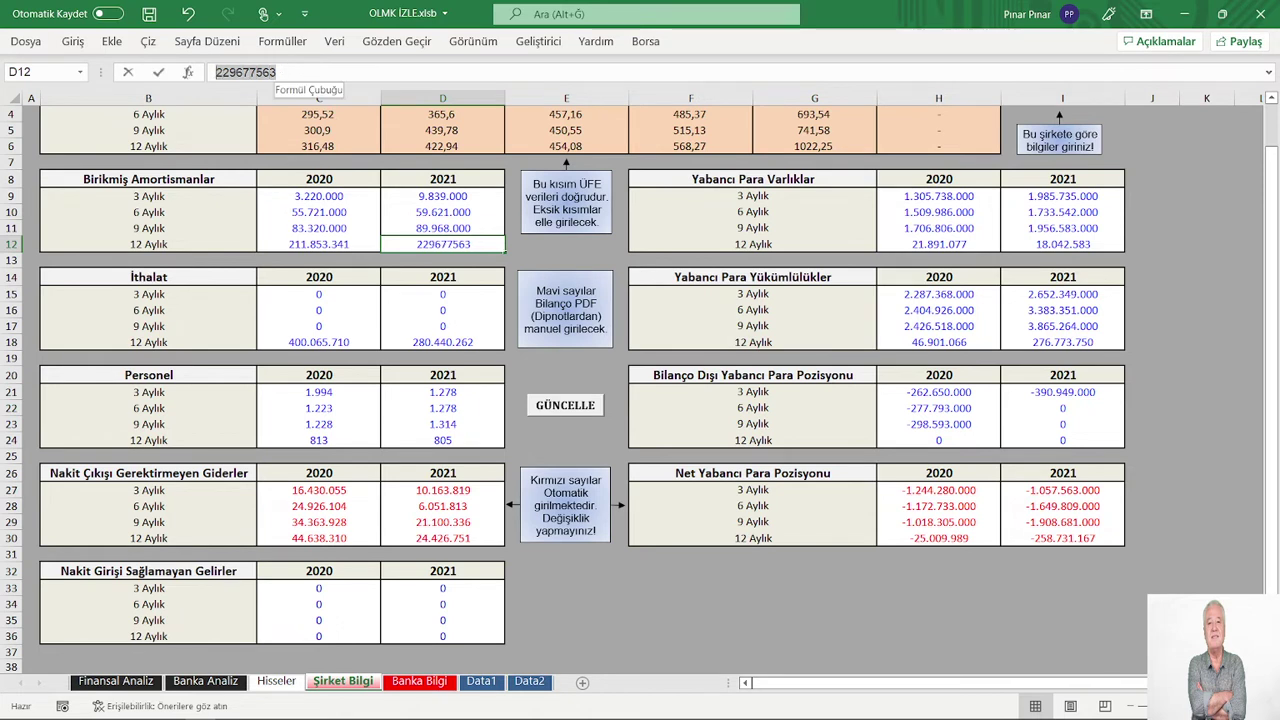
{"action": "right_click", "coordinate": [232, 72]}
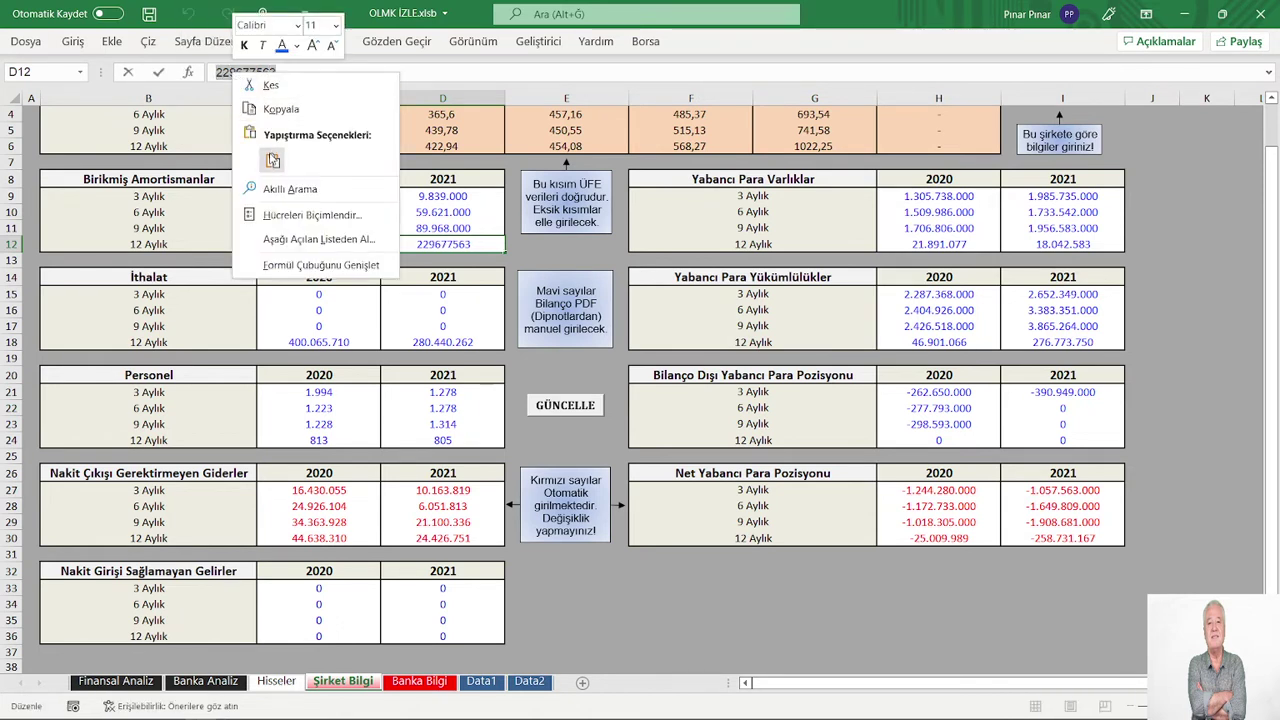
{"action": "left_click", "coordinate": [272, 160]}
{"action": "left_click", "coordinate": [295, 240]}
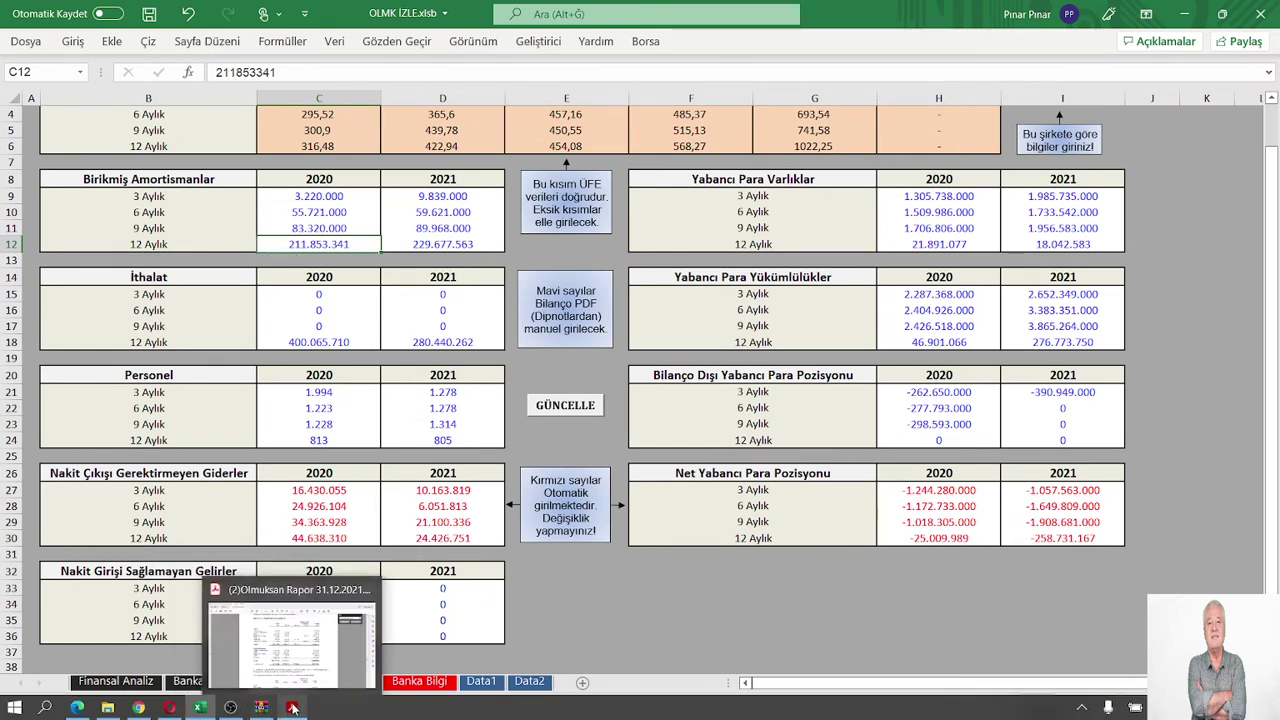
Step: Back in the PDF report, copy the 31 Aralık 2020 Birikmiş Amortisman total, 211.853.341, from the 2020 table
{"action": "left_click", "coordinate": [290, 707]}
{"action": "scroll", "coordinate": [845, 437], "scroll_direction": "down", "scroll_amount": 5}
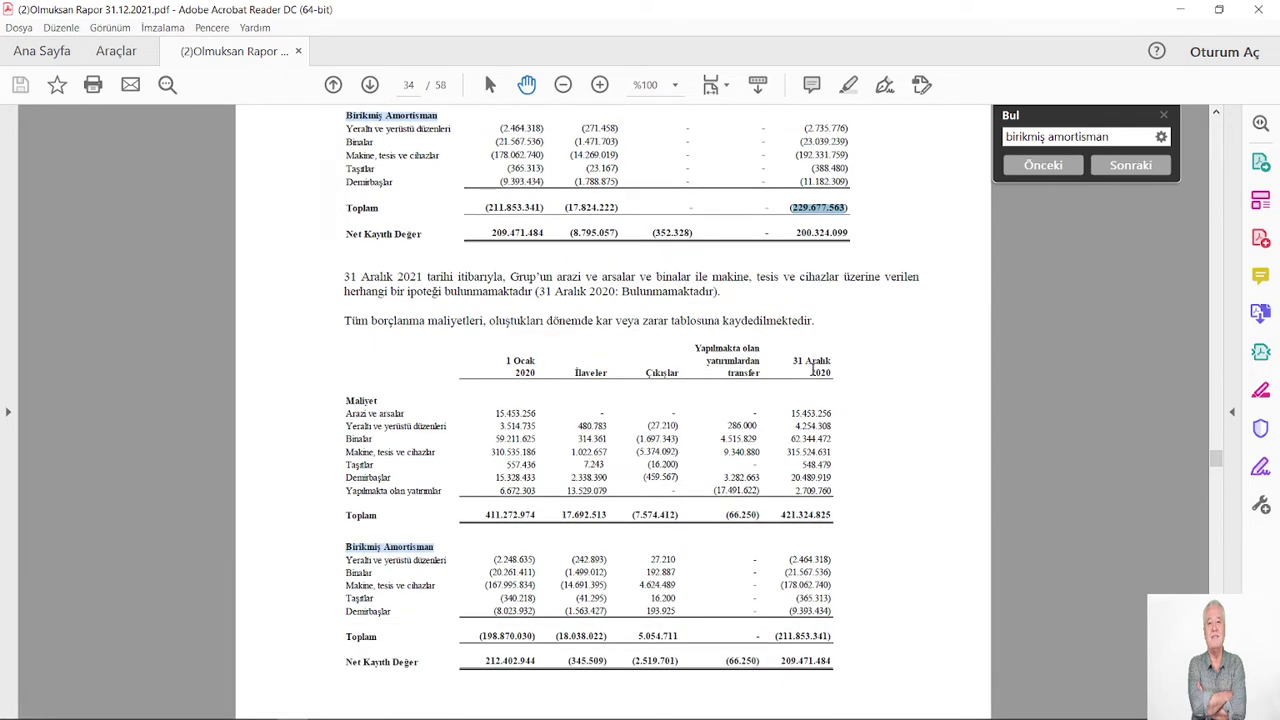
{"action": "scroll", "coordinate": [832, 376], "scroll_direction": "down", "scroll_amount": 3}
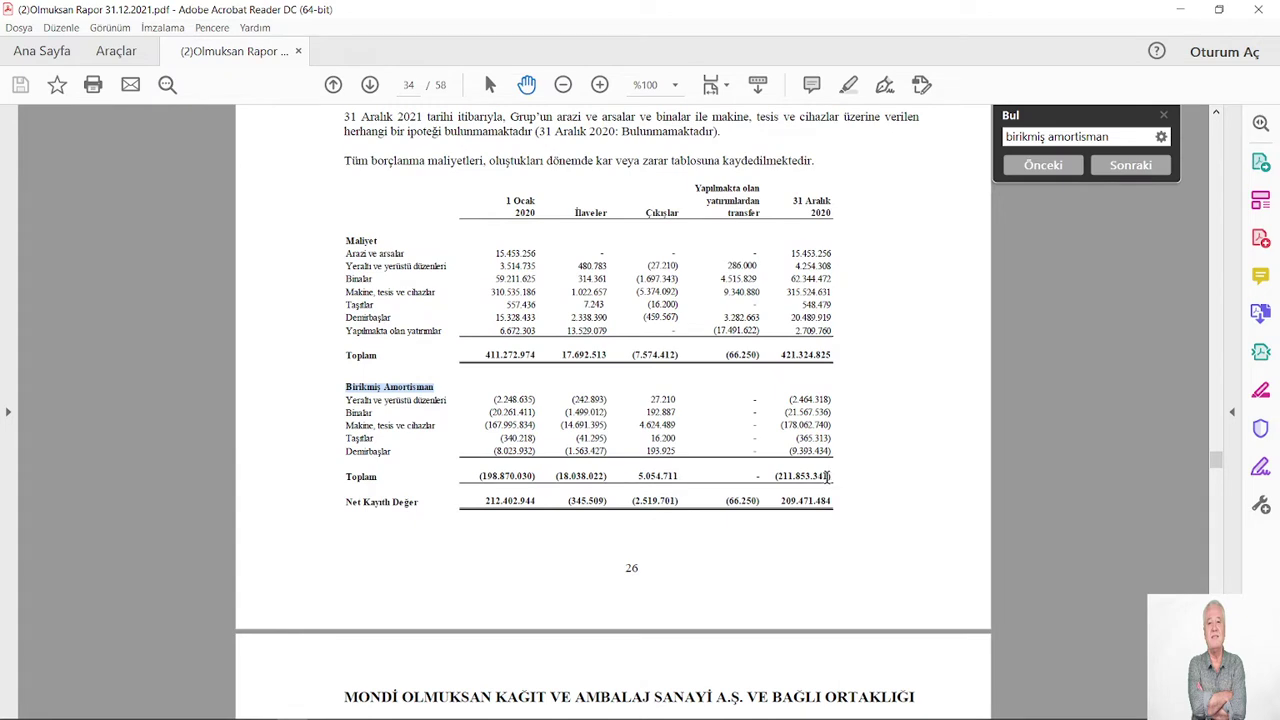
{"action": "left_click_drag", "start_coordinate": [827, 477], "coordinate": [775, 476]}
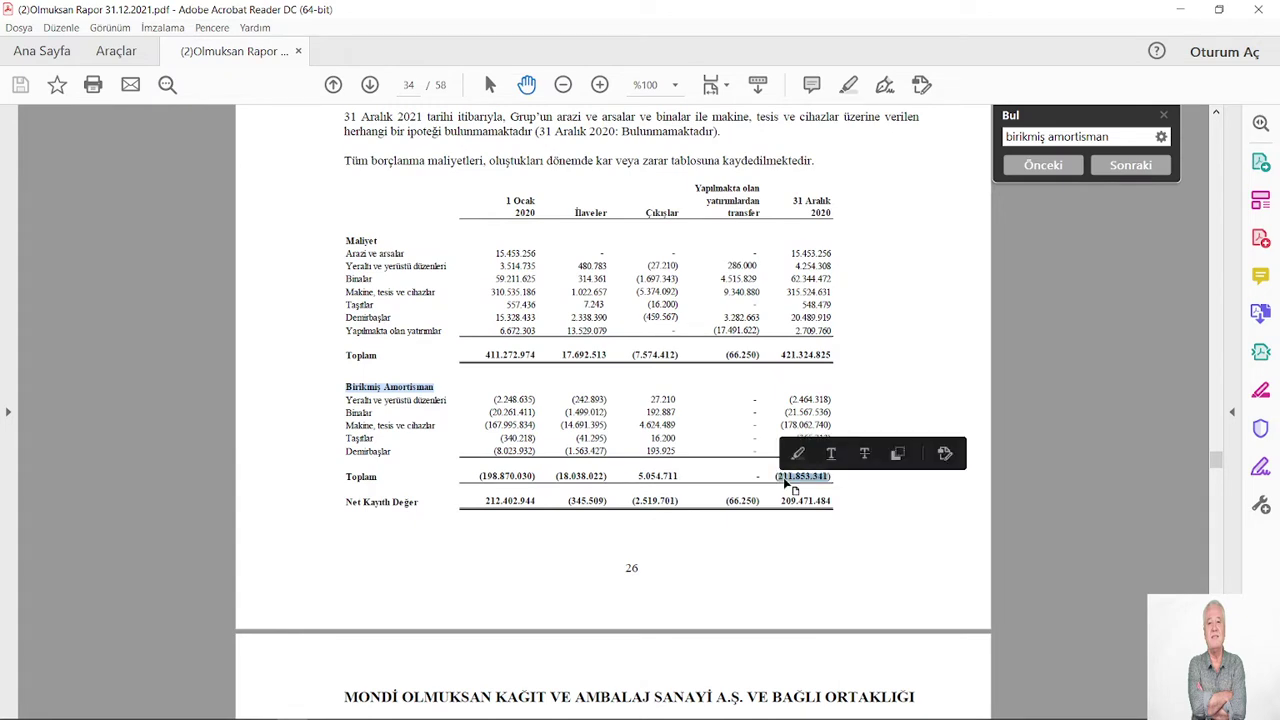
{"action": "right_click", "coordinate": [786, 479]}
{"action": "left_click", "coordinate": [828, 499]}
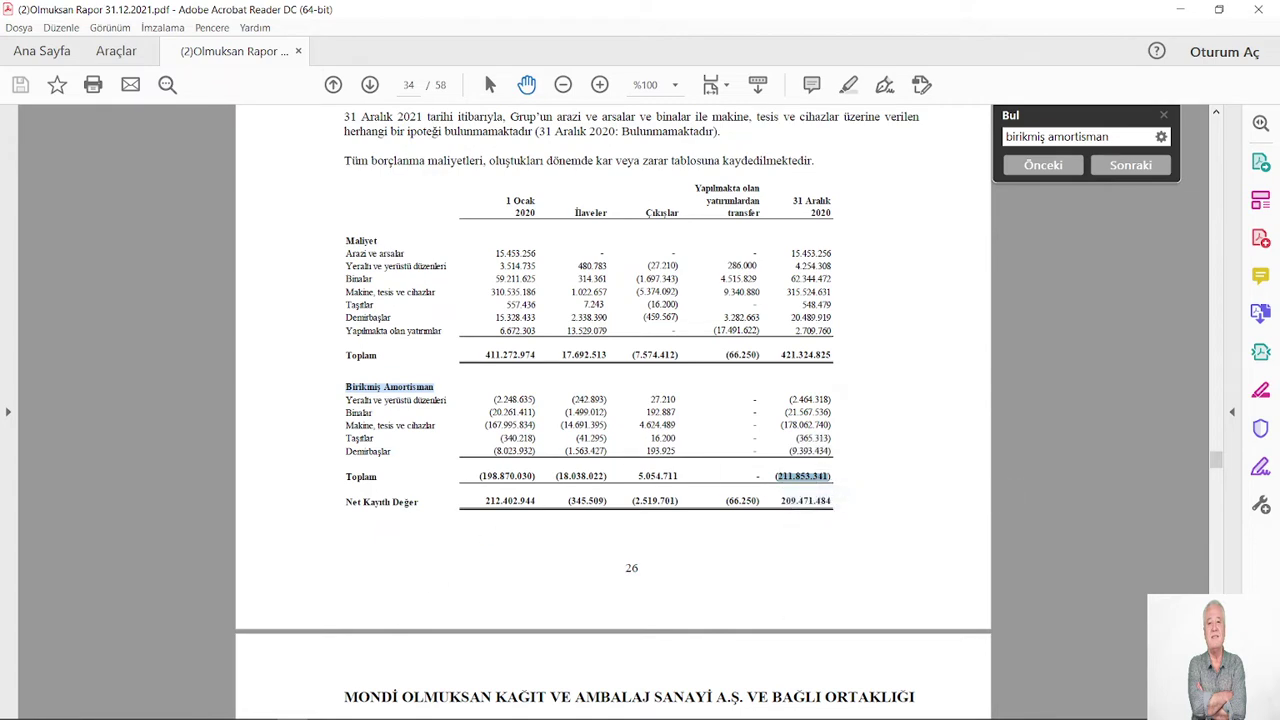
Step: Return to Excel and replace the 2020 12 Aylık value of Birikmiş Amortismanlar with the copied 211.853.341
{"action": "left_click", "coordinate": [260, 708]}
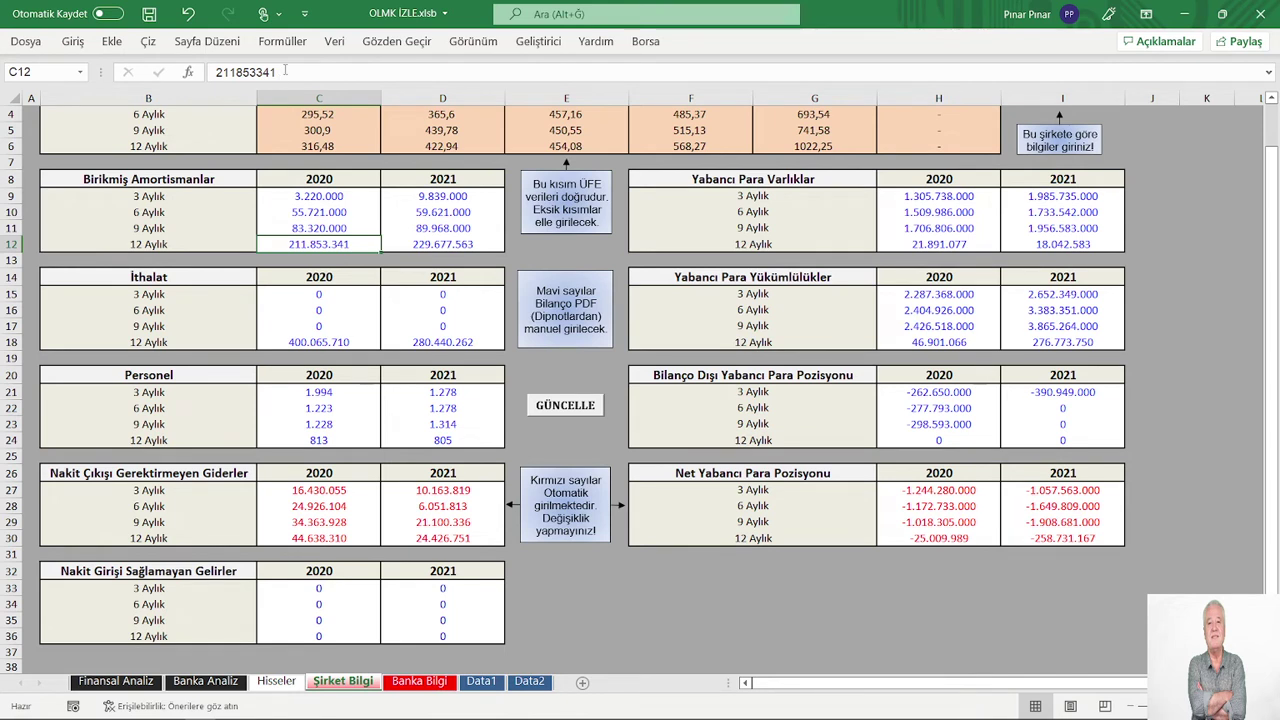
{"action": "left_click_drag", "start_coordinate": [276, 72], "coordinate": [198, 72]}
{"action": "right_click", "coordinate": [240, 72]}
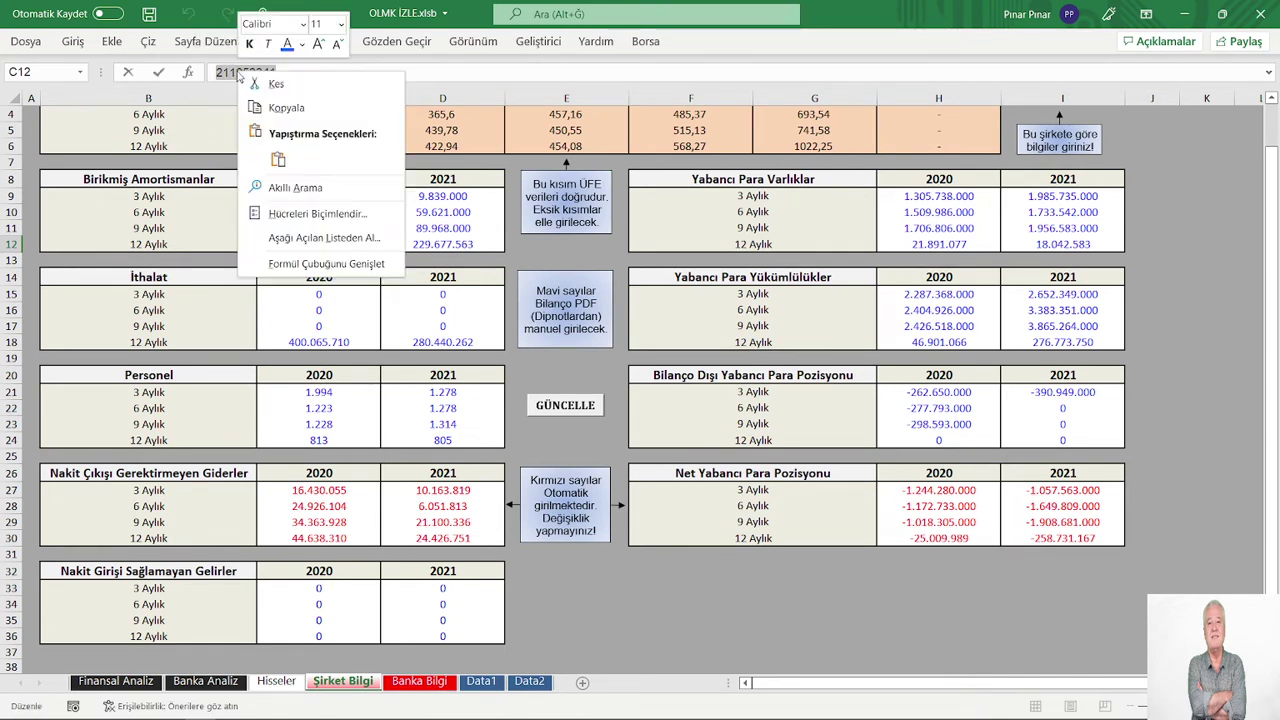
{"action": "left_click", "coordinate": [279, 158]}
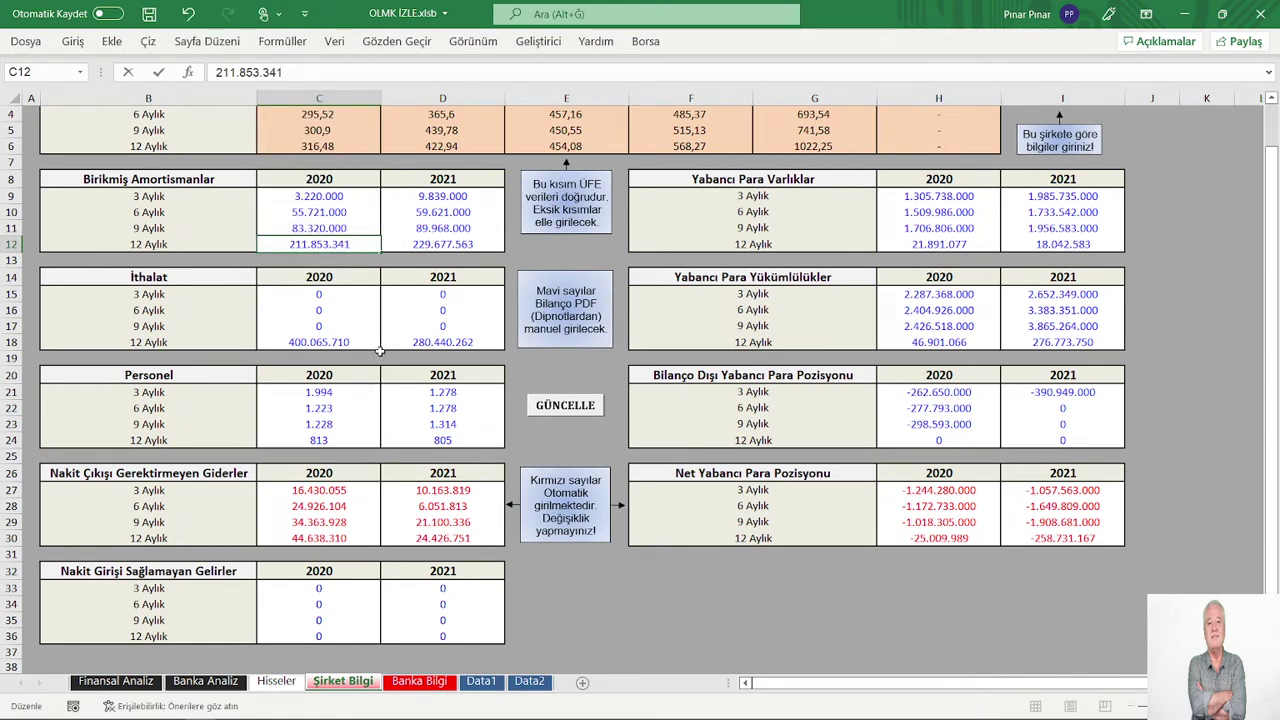
Step: Select the 2021 12 Aylık cell of İthalat, then switch to the PDF report and search for "ithalat" up to the third match
{"action": "left_click", "coordinate": [547, 371]}
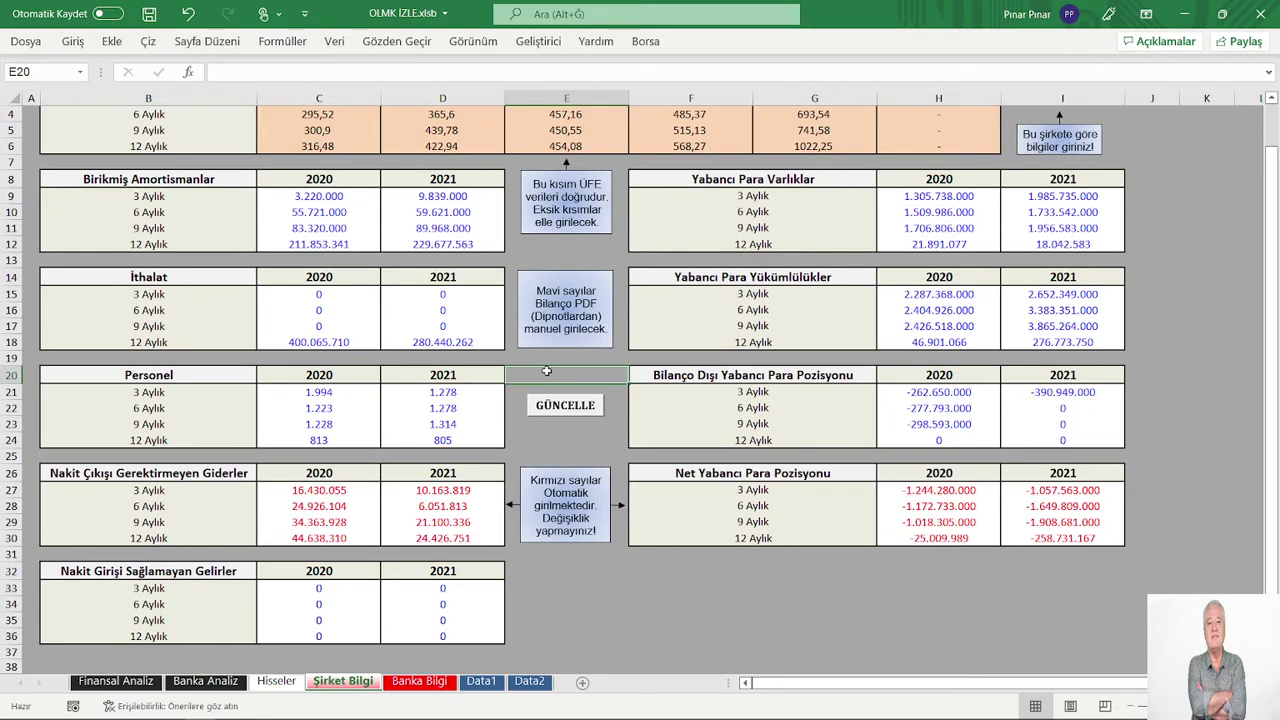
{"action": "left_click", "coordinate": [458, 343]}
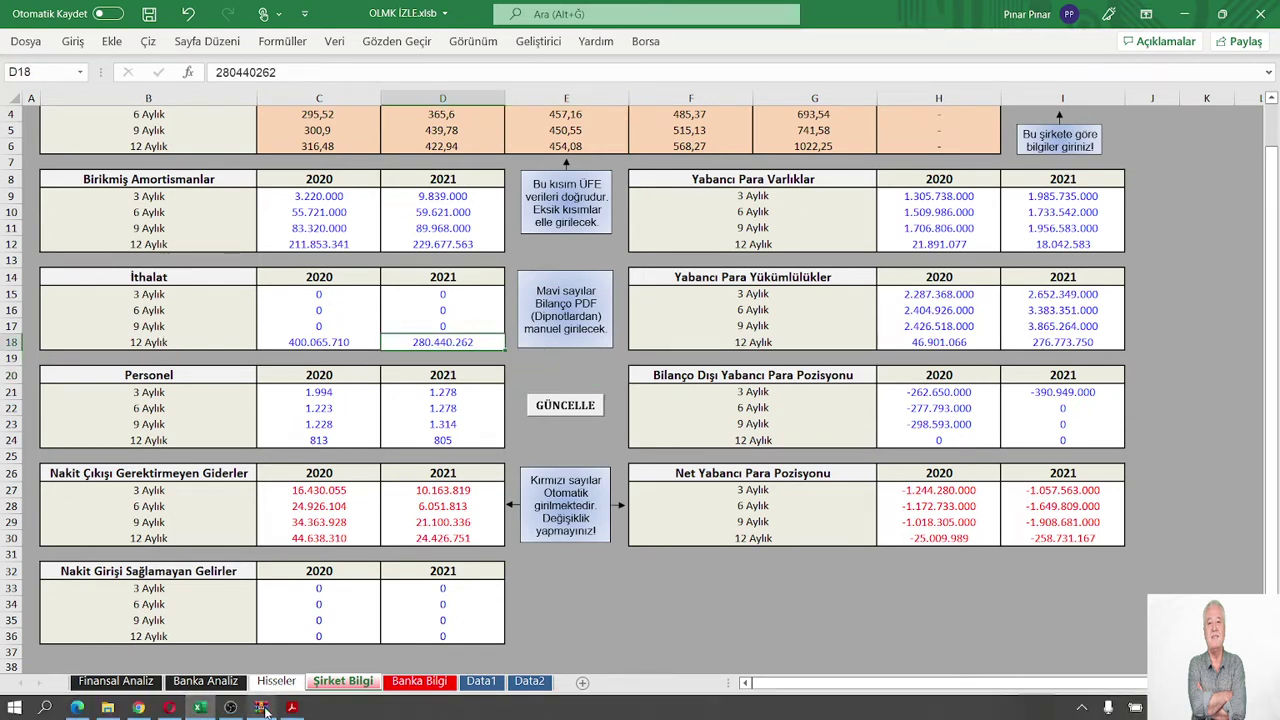
{"action": "left_click", "coordinate": [292, 707]}
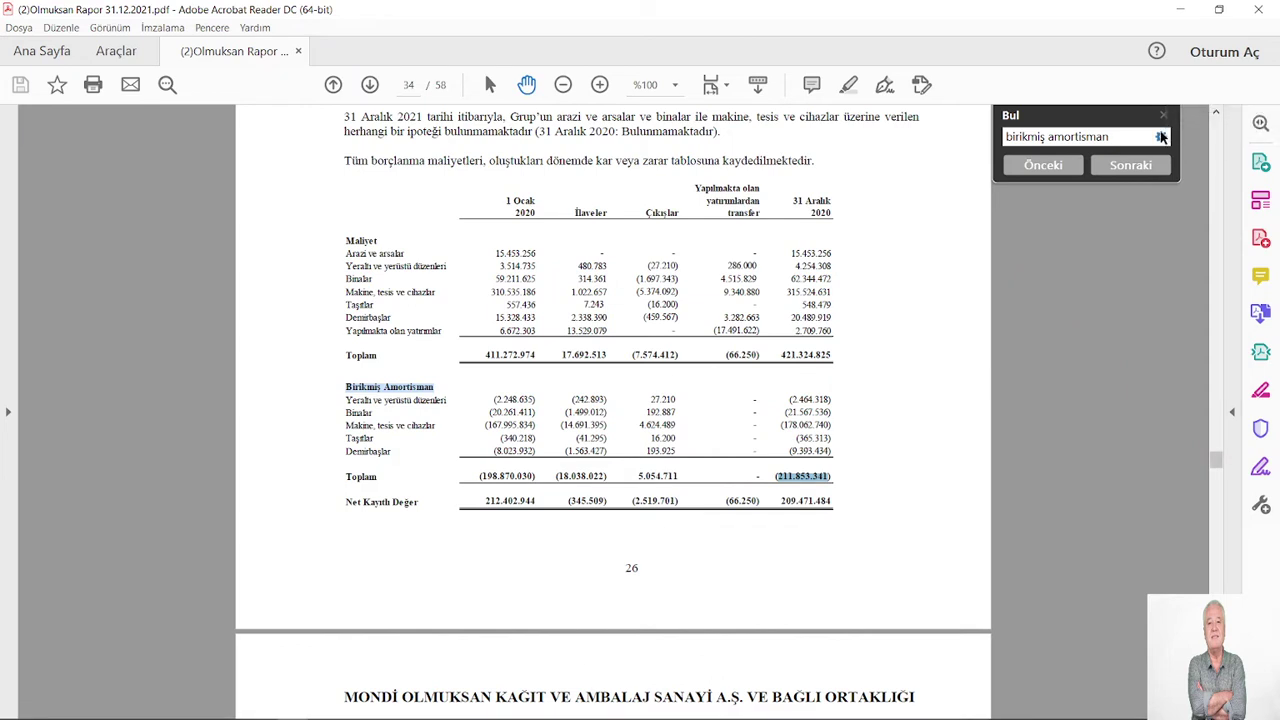
{"action": "left_click_drag", "start_coordinate": [1122, 137], "coordinate": [937, 140]}
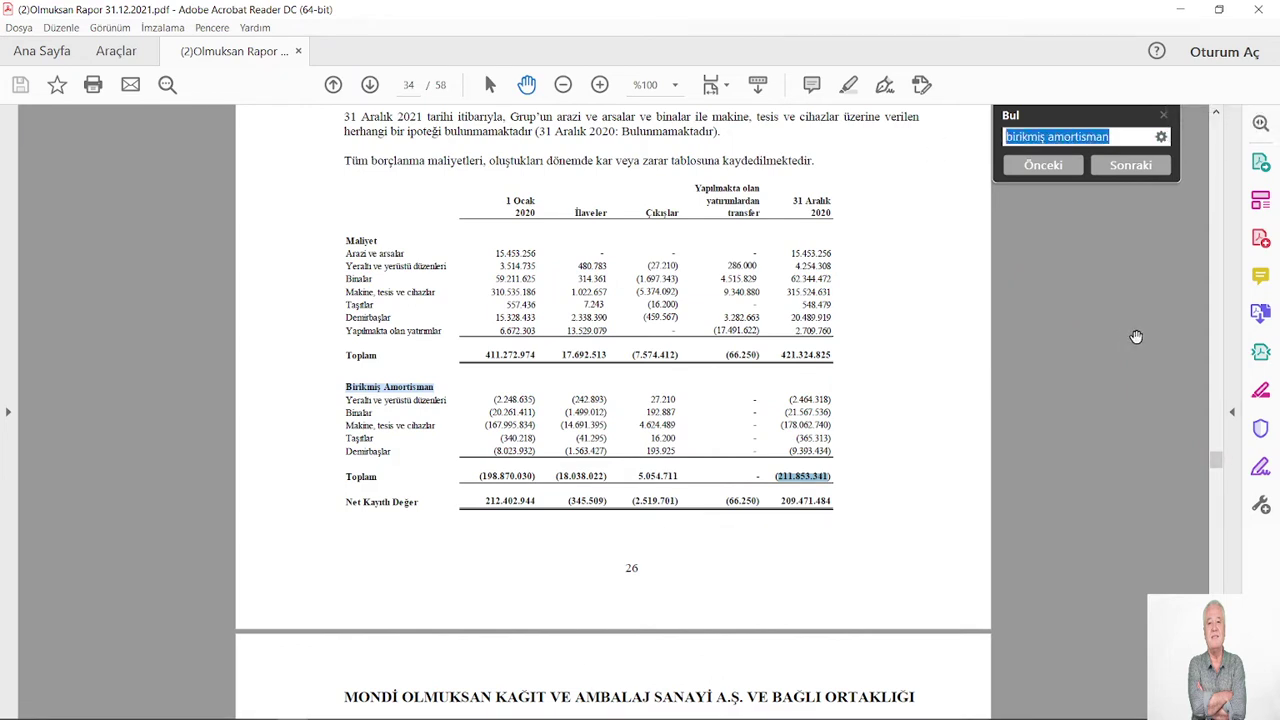
{"action": "type", "text": "ith"}
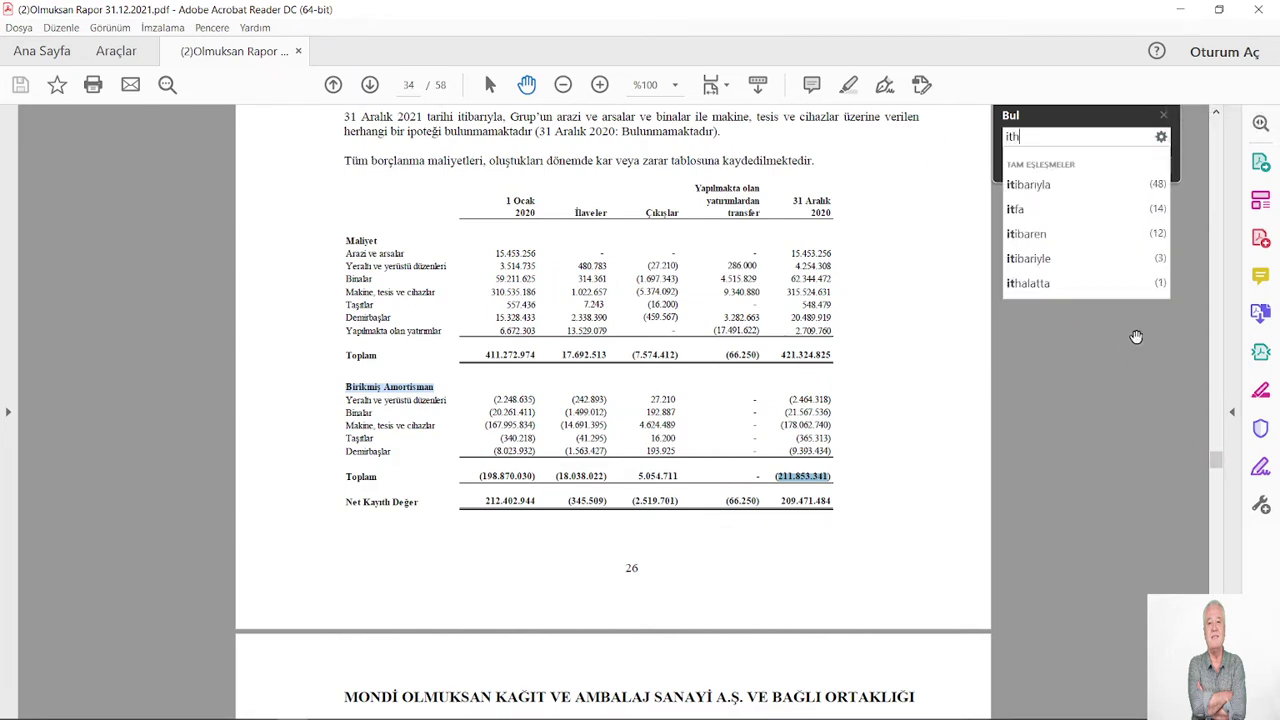
{"action": "type", "text": "alat"}
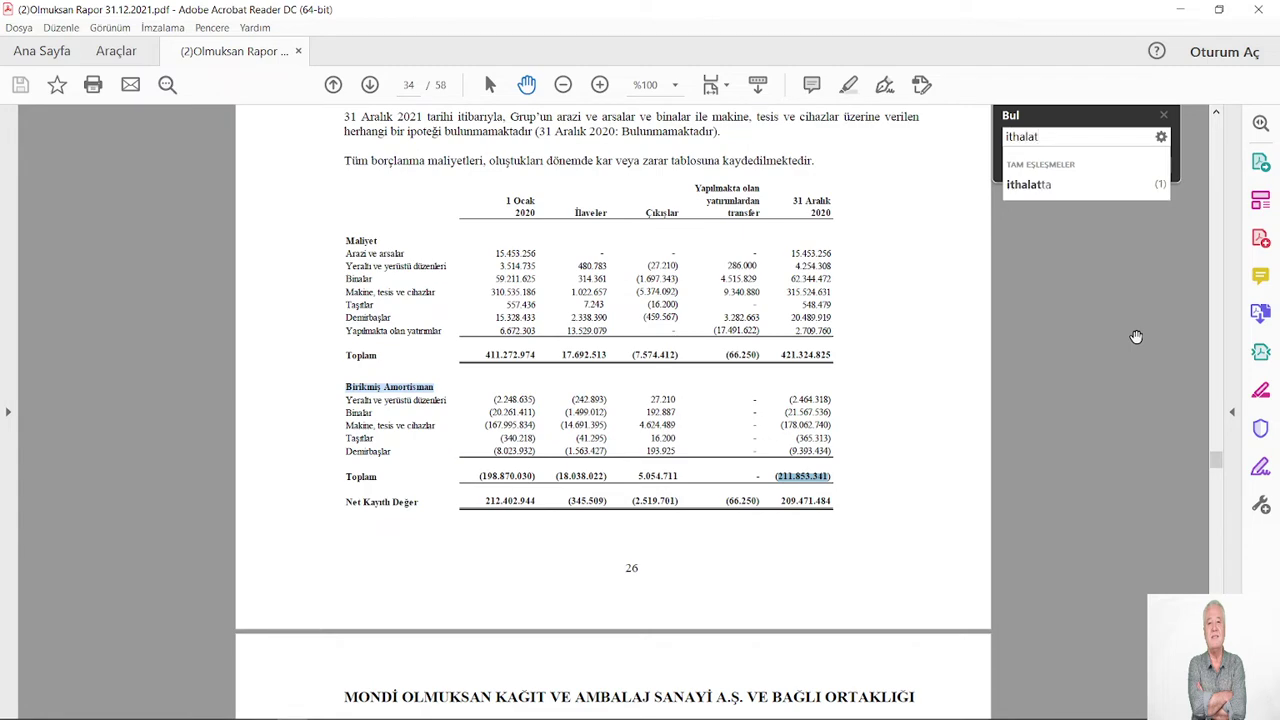
{"action": "key", "text": "Return"}
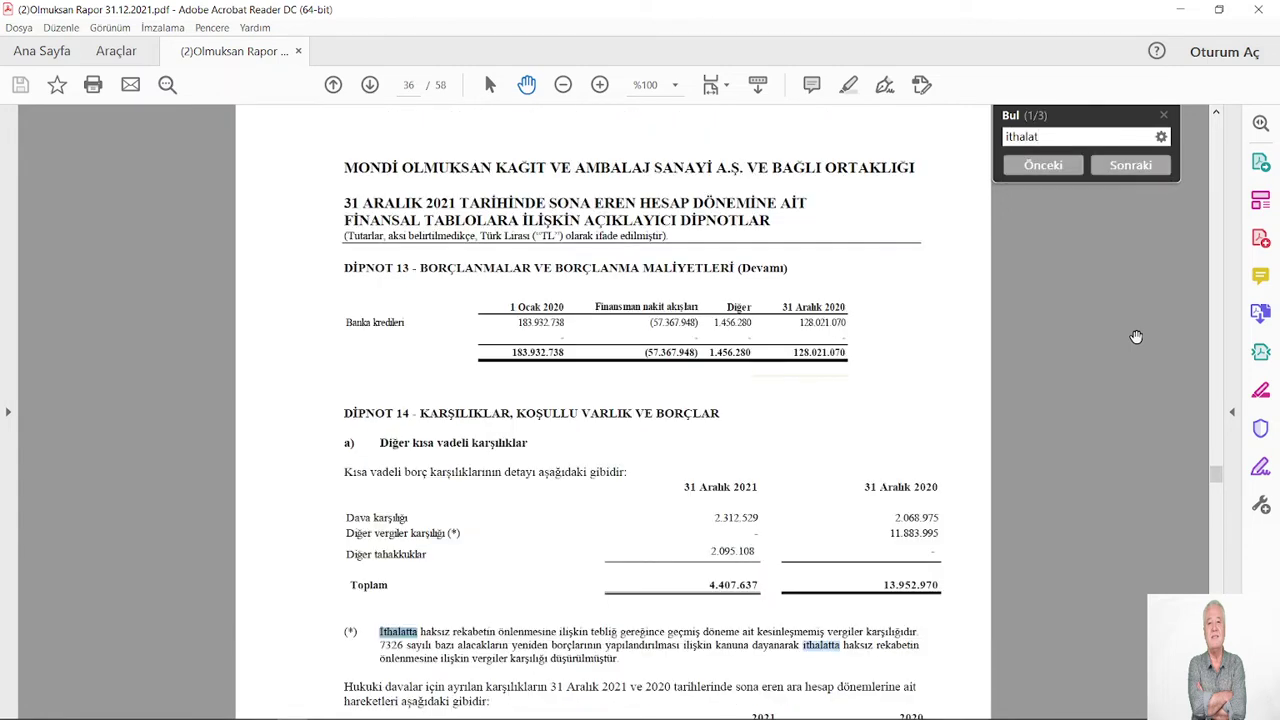
{"action": "key", "text": "Return"}
{"action": "key", "text": "Return"}
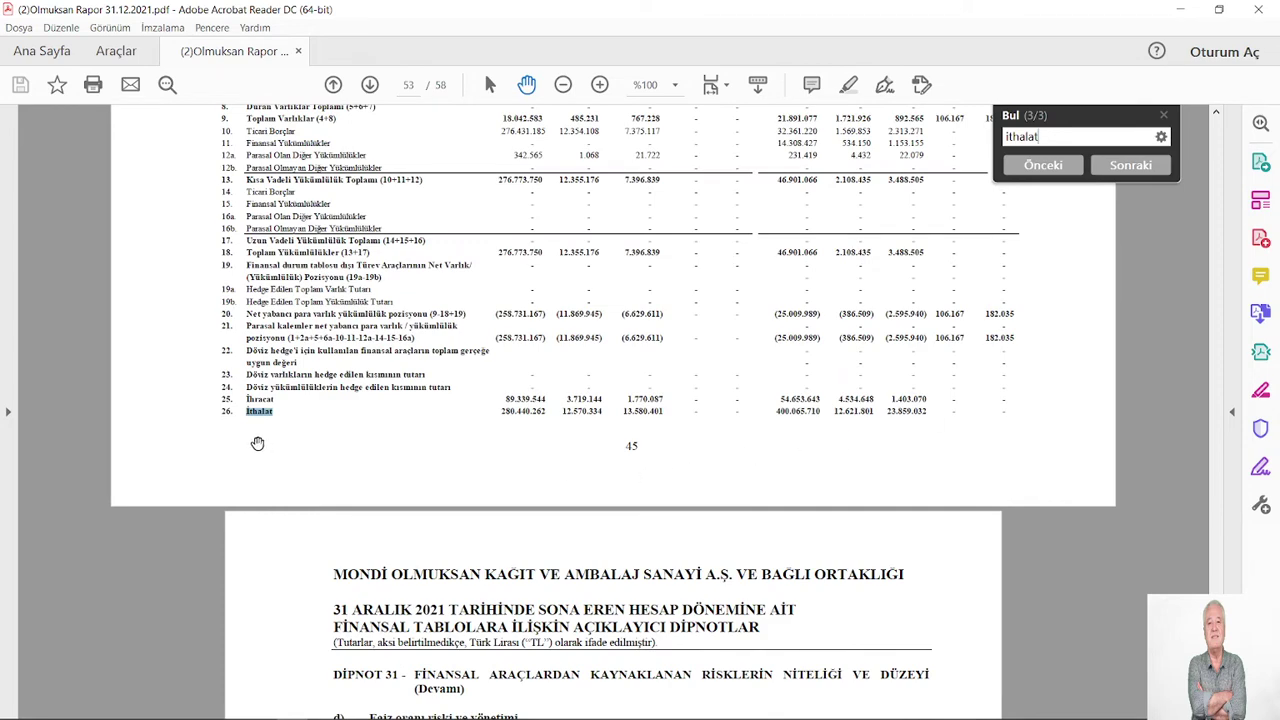
Step: Copy the 31 Aralık 2021 TL Karşılığı value of İthalat, 280.440.262, from row 26 of the Dipnot 31 currency table
{"action": "scroll", "coordinate": [557, 411], "scroll_direction": "up", "scroll_amount": 4}
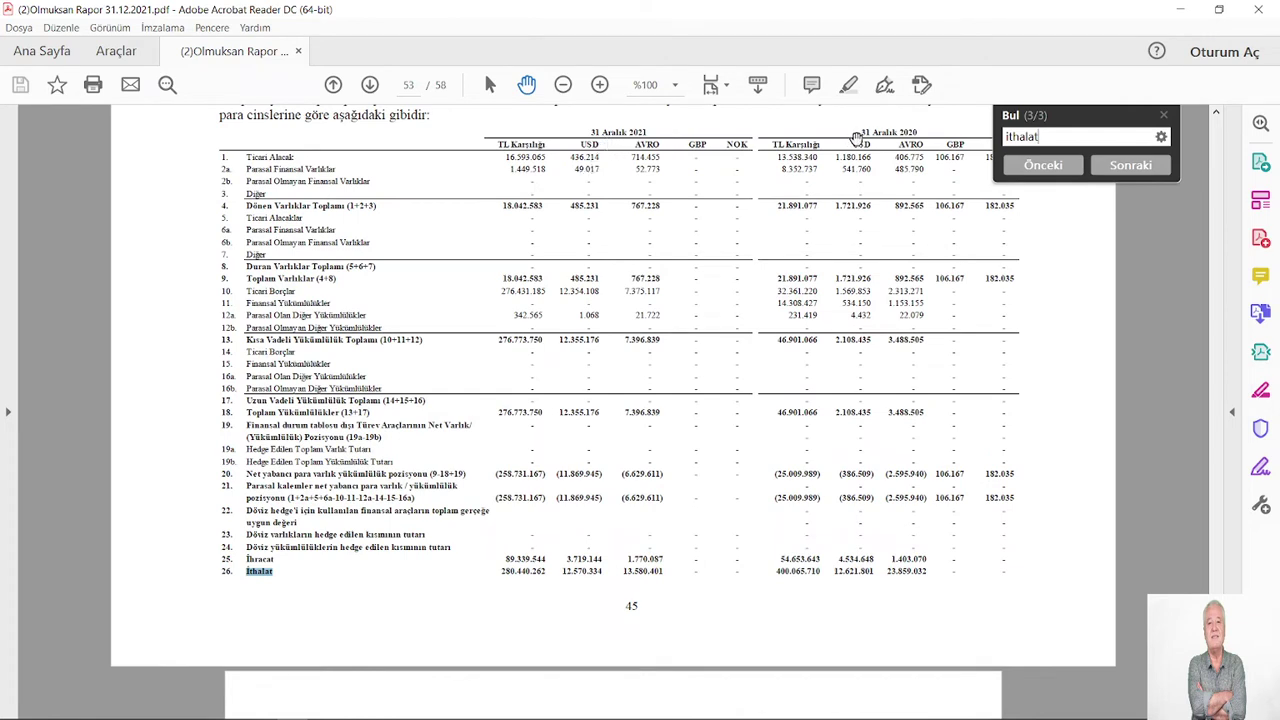
{"action": "left_click_drag", "start_coordinate": [920, 132], "coordinate": [862, 132]}
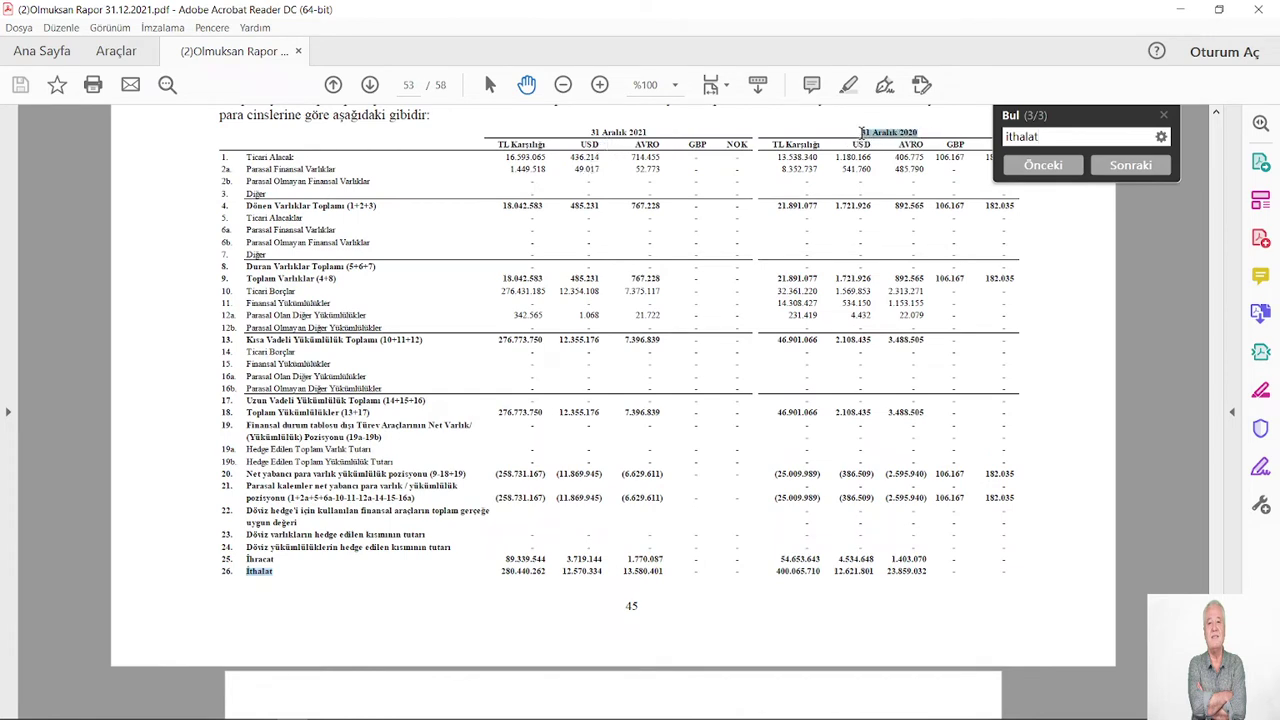
{"action": "left_click", "coordinate": [786, 287]}
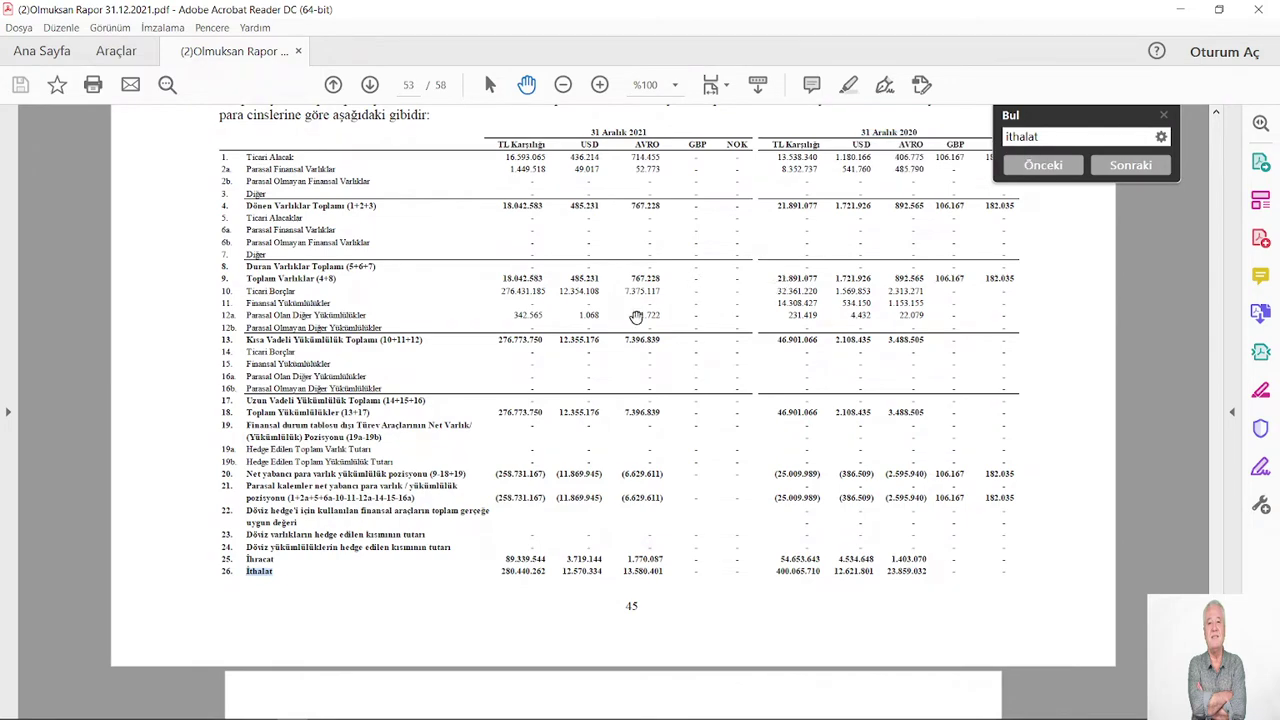
{"action": "scroll", "coordinate": [600, 335], "scroll_direction": "up", "scroll_amount": 1}
{"action": "scroll", "coordinate": [559, 355], "scroll_direction": "up", "scroll_amount": 2}
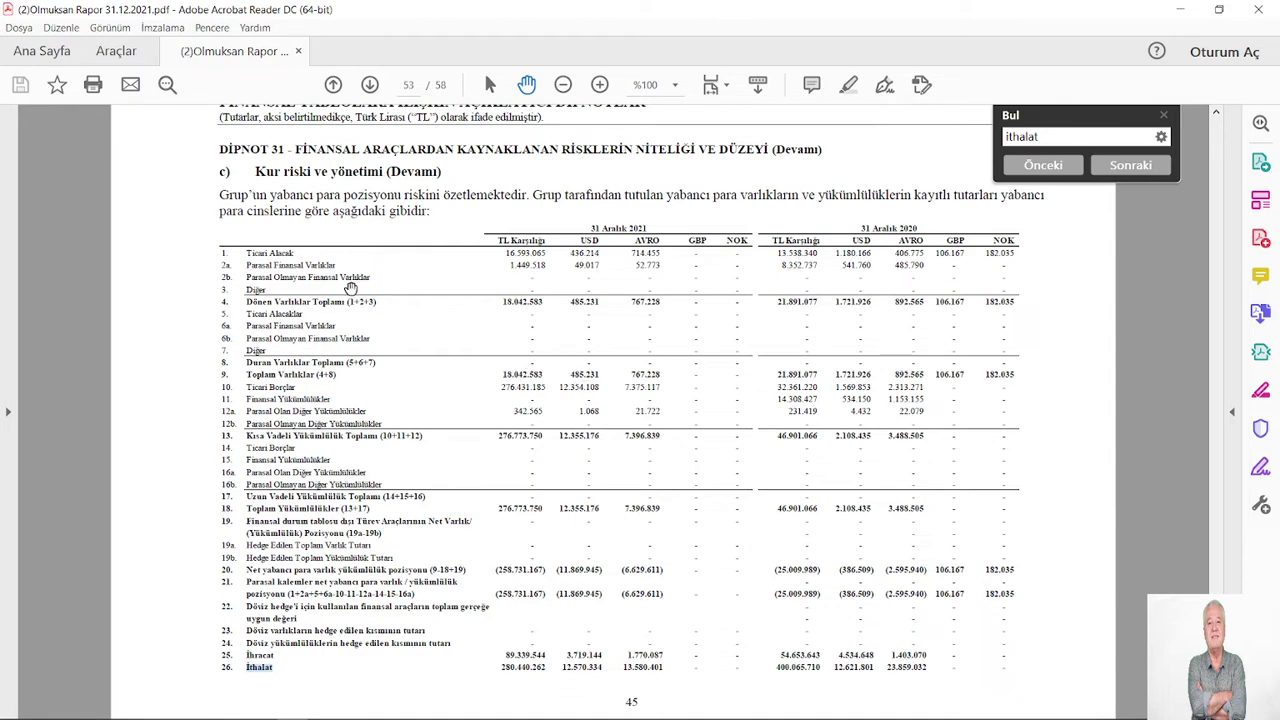
{"action": "scroll", "coordinate": [707, 398], "scroll_direction": "down", "scroll_amount": 1}
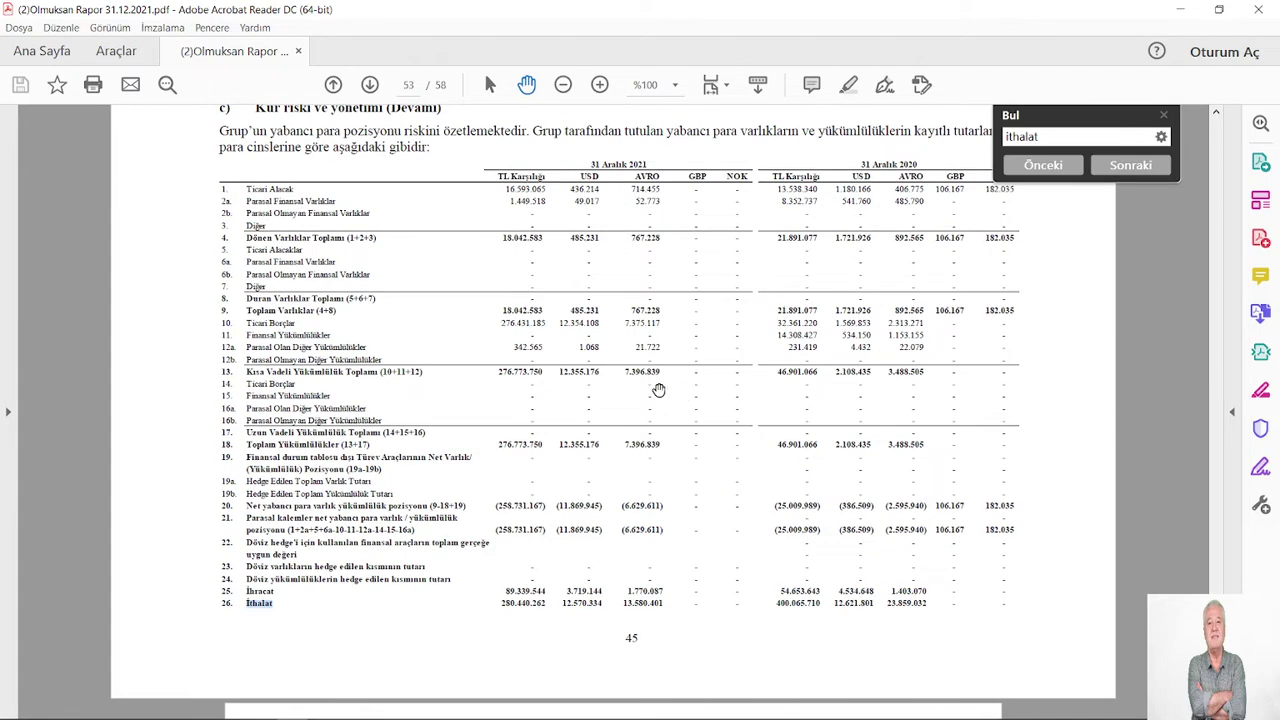
{"action": "scroll", "coordinate": [655, 390], "scroll_direction": "down", "scroll_amount": 2}
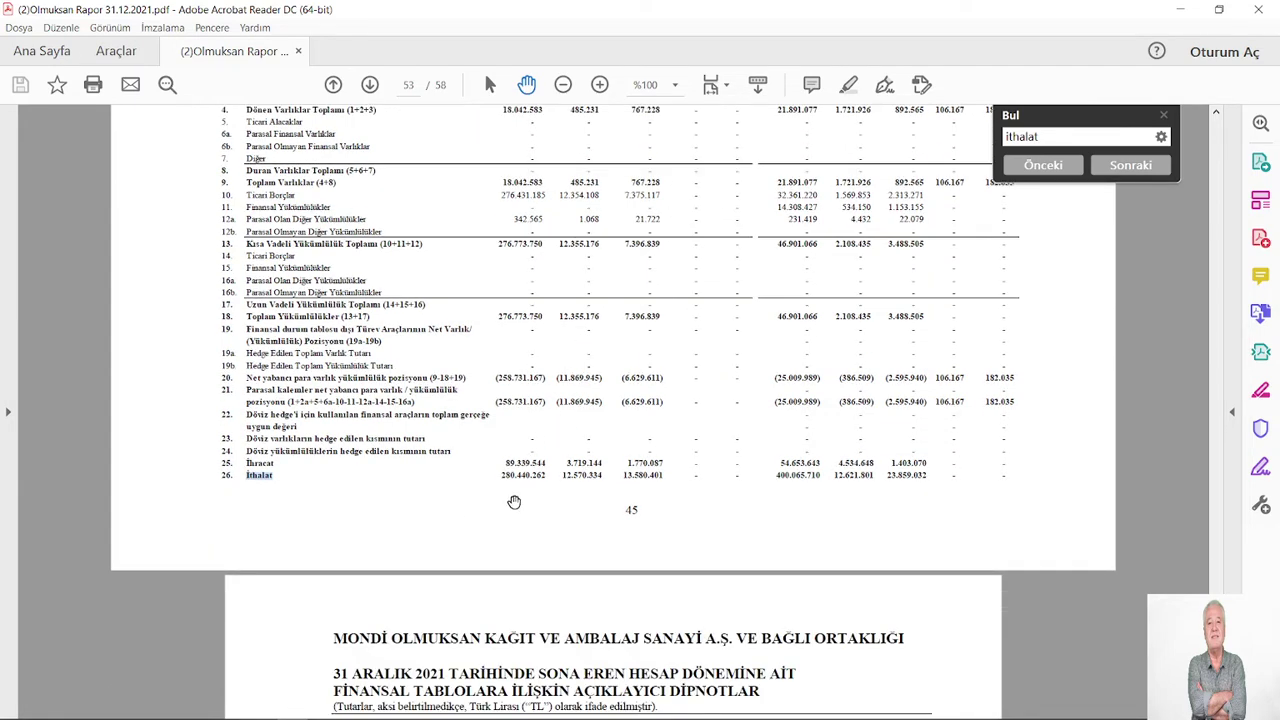
{"action": "left_click_drag", "start_coordinate": [537, 477], "coordinate": [499, 477]}
{"action": "right_click", "coordinate": [522, 477]}
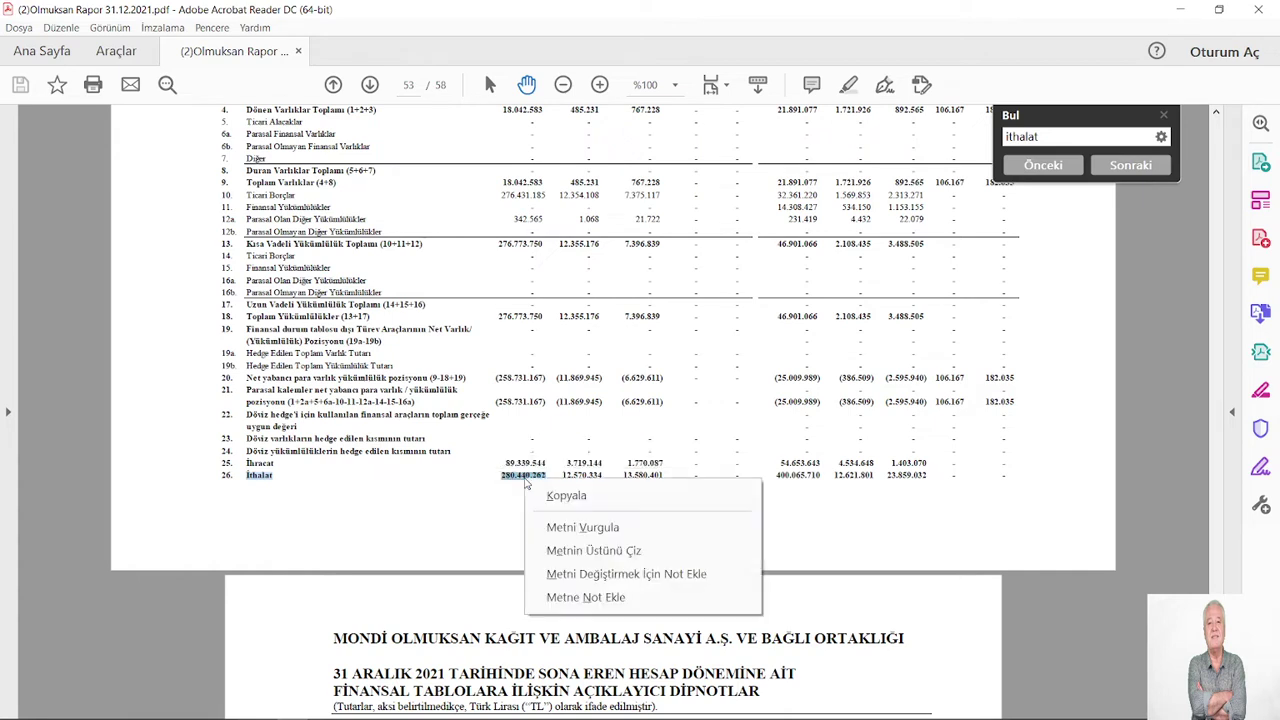
{"action": "left_click", "coordinate": [567, 496]}
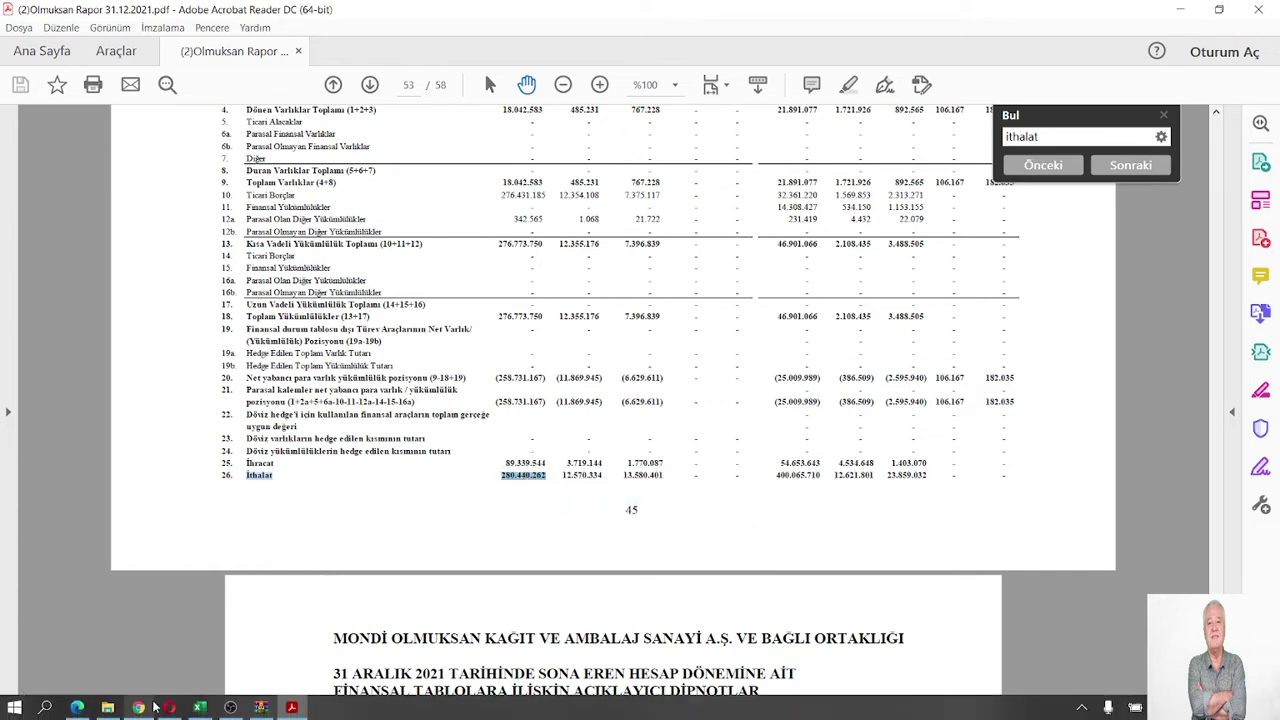
Step: In Excel, replace the 2021 12 Aylık value of İthalat with the copied 280.440.262 and select the matching 2020 cell
{"action": "left_click", "coordinate": [199, 707]}
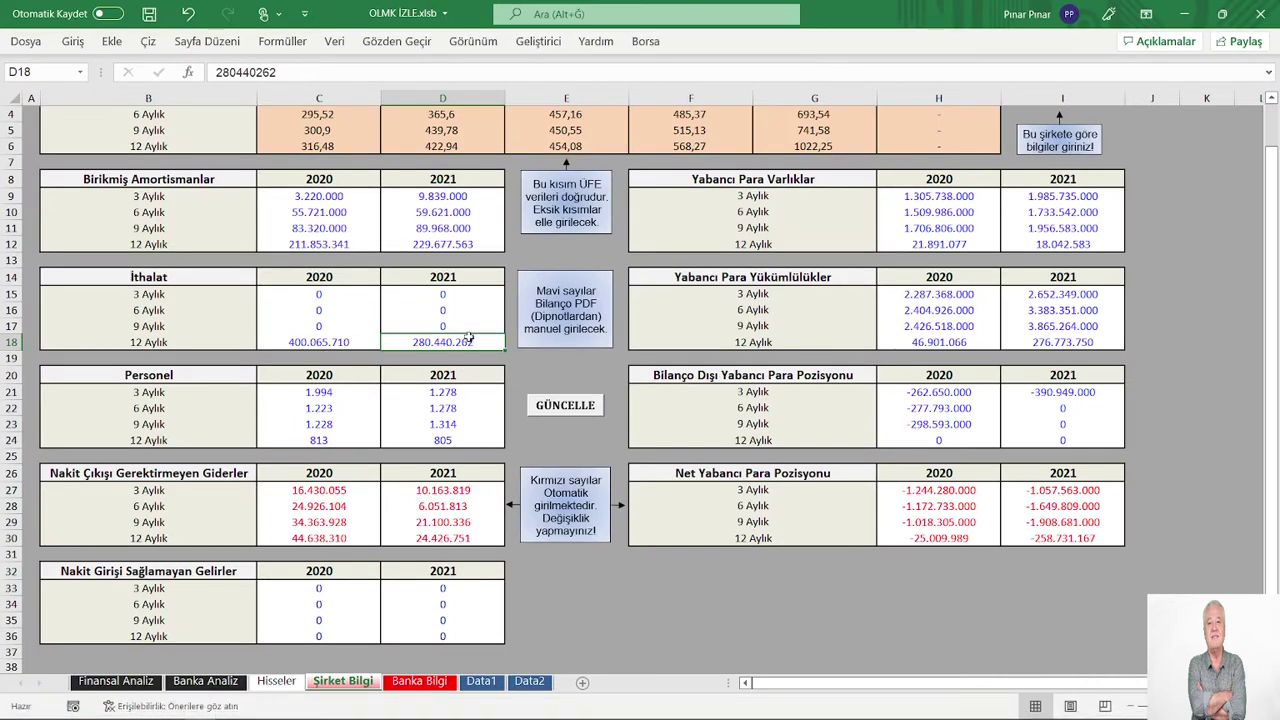
{"action": "left_click_drag", "start_coordinate": [289, 72], "coordinate": [209, 73]}
{"action": "right_click", "coordinate": [224, 72]}
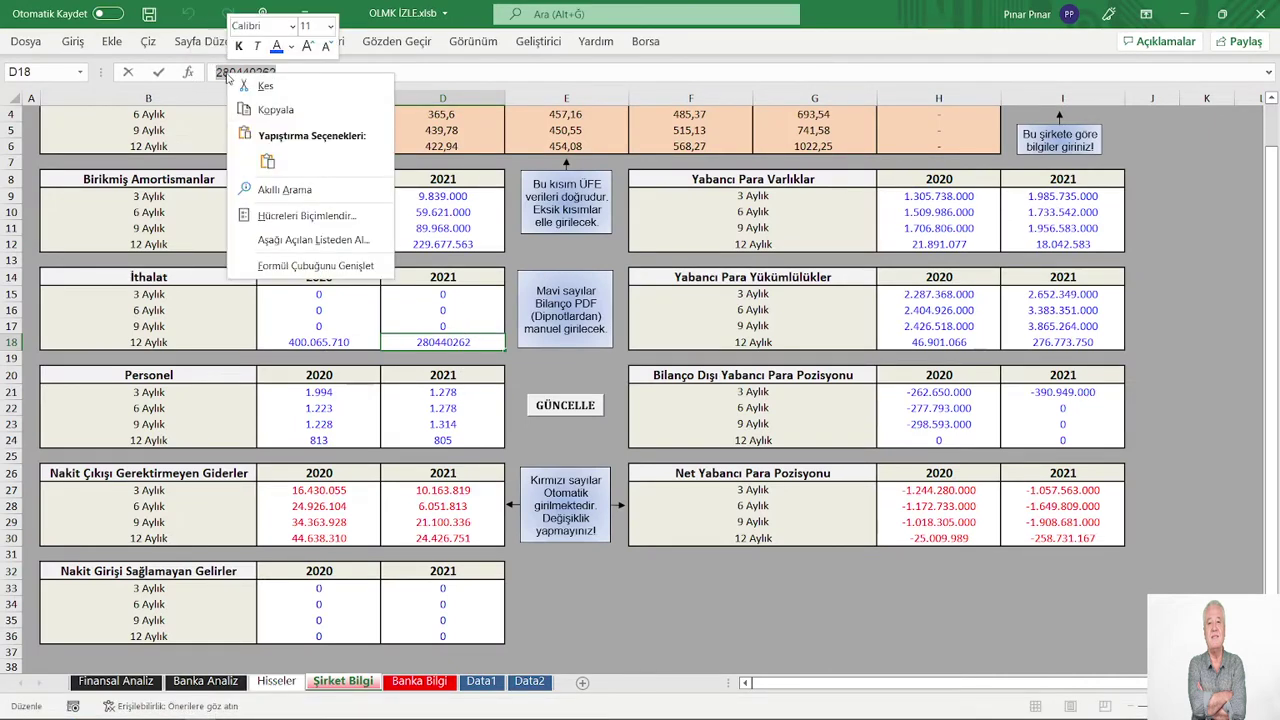
{"action": "left_click", "coordinate": [256, 156]}
{"action": "key", "text": "Return"}
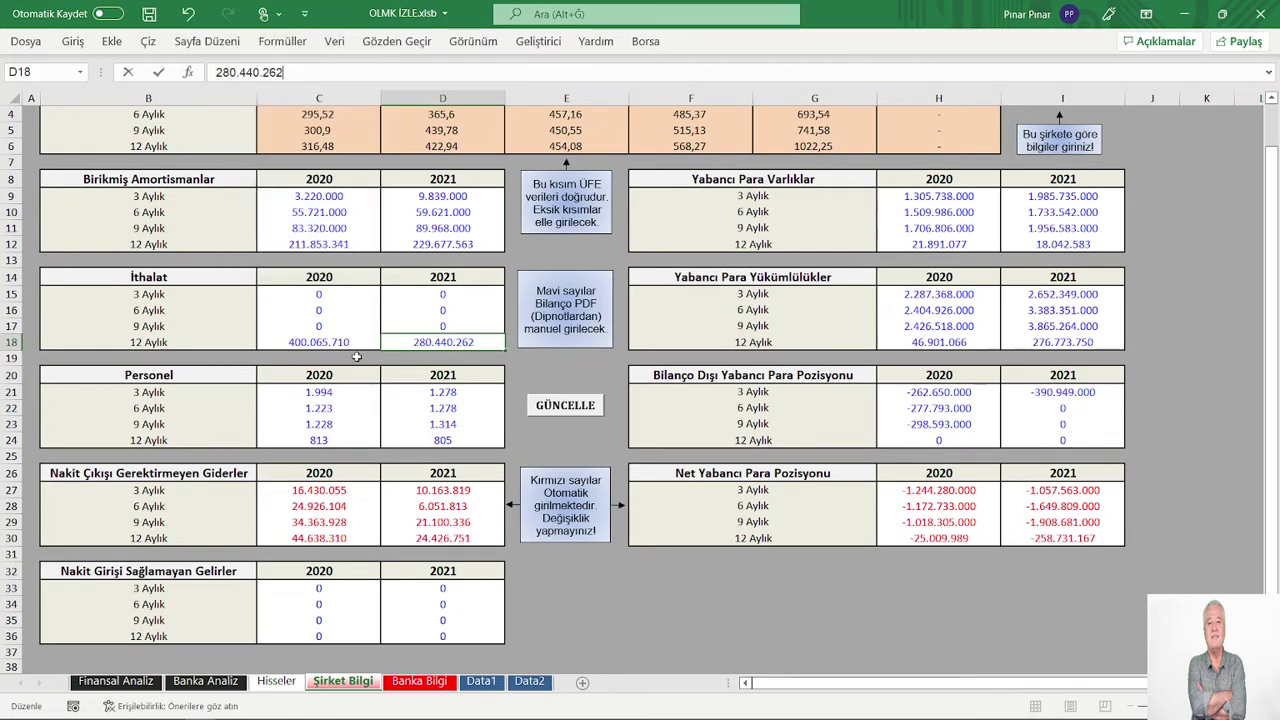
{"action": "left_click", "coordinate": [328, 343]}
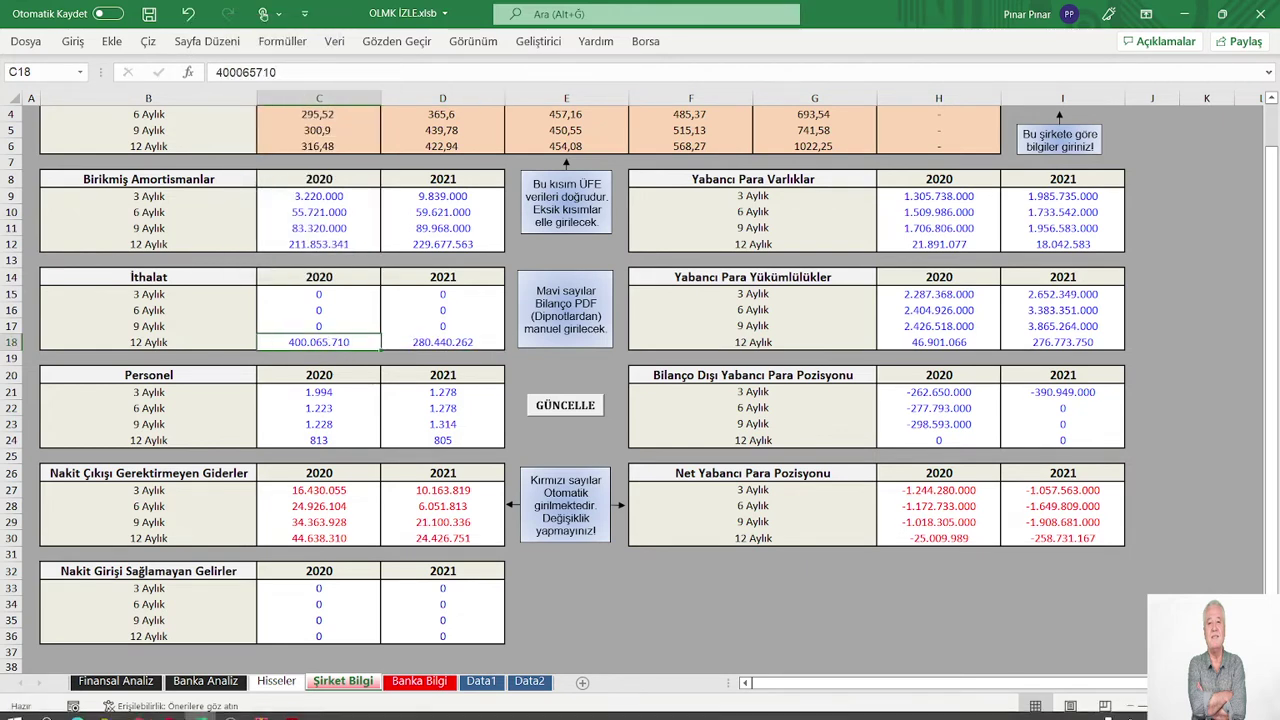
Step: Back in the PDF report, copy the 31 Aralık 2020 TL Karşılığı value of İthalat, 400.065.710
{"action": "left_click", "coordinate": [292, 708]}
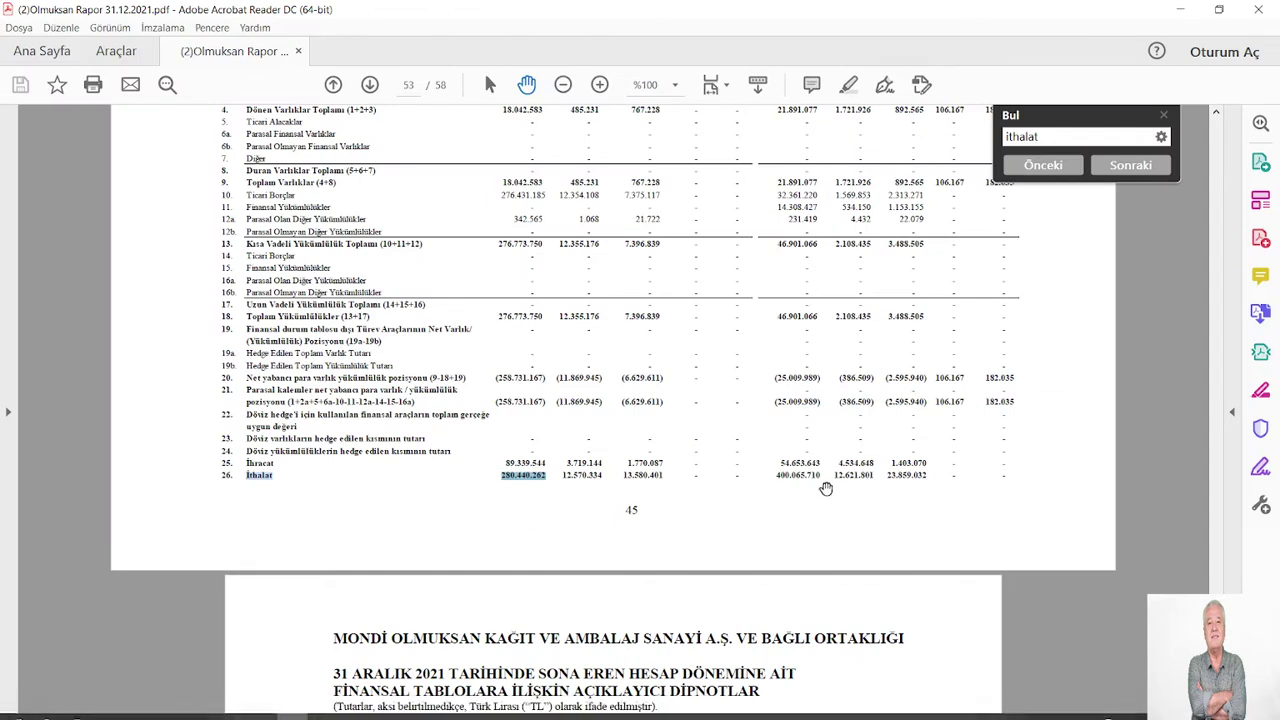
{"action": "left_click_drag", "start_coordinate": [821, 478], "coordinate": [781, 477]}
{"action": "right_click", "coordinate": [785, 478]}
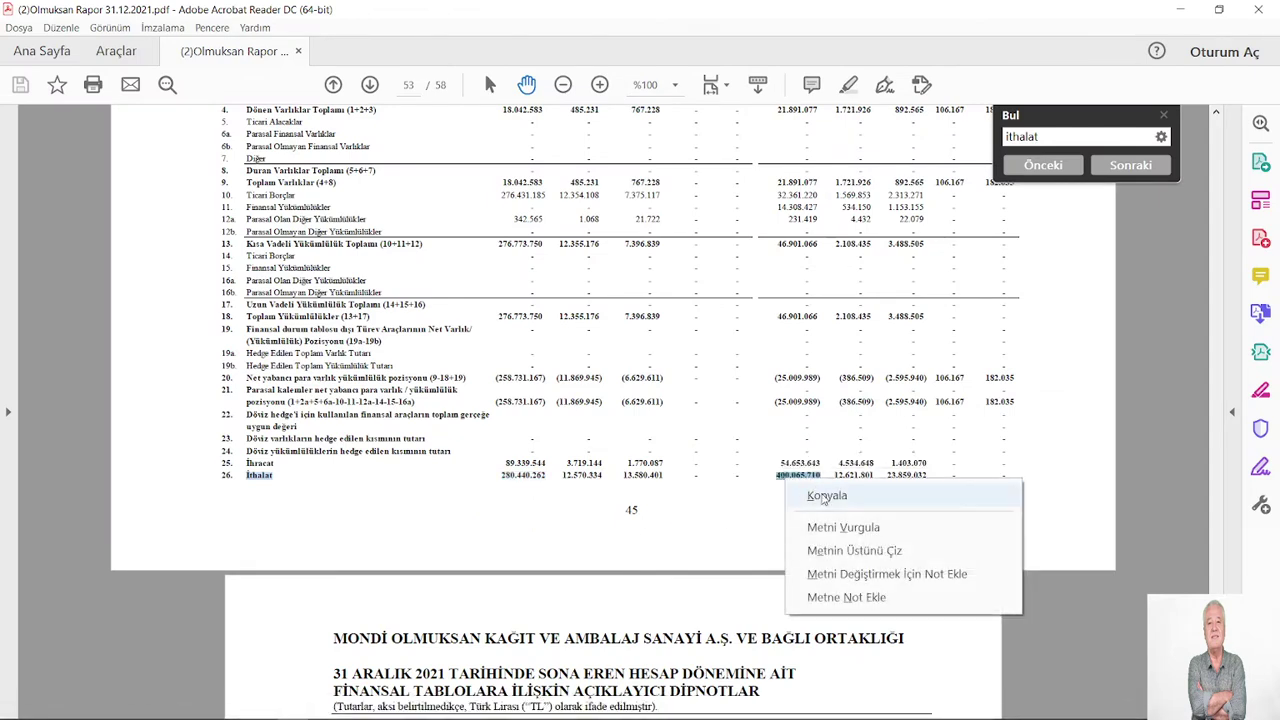
{"action": "left_click", "coordinate": [826, 497]}
Step: Return to Excel and replace the 2020 12 Aylık value of İthalat with the copied 400.065.710
{"action": "mouse_move", "coordinate": [214, 710]}
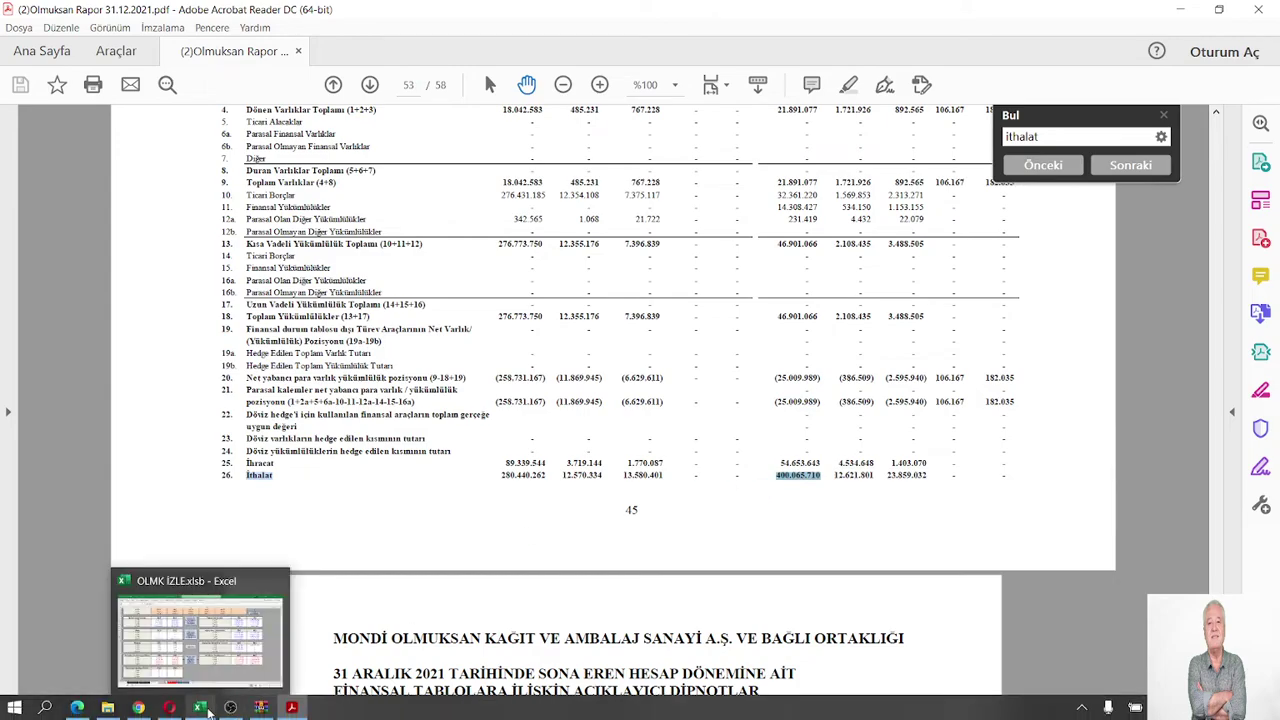
{"action": "left_click", "coordinate": [229, 671]}
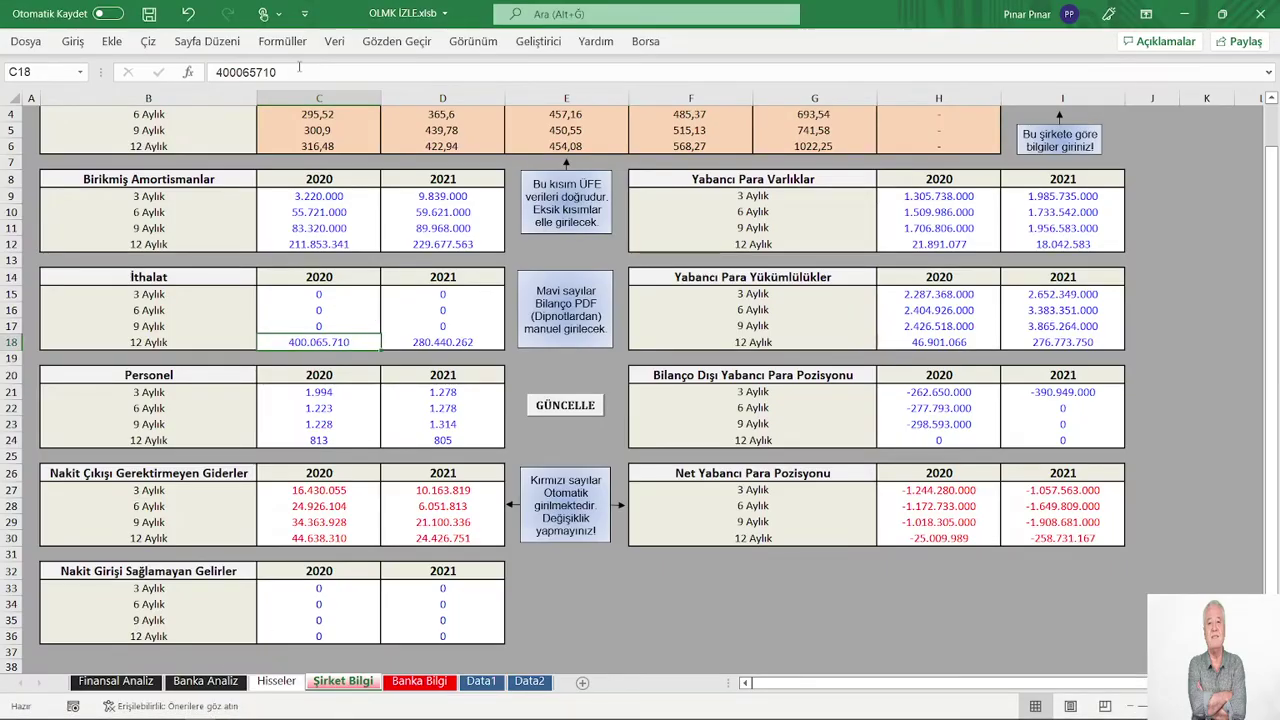
{"action": "left_click_drag", "start_coordinate": [279, 72], "coordinate": [201, 77]}
{"action": "right_click", "coordinate": [250, 72]}
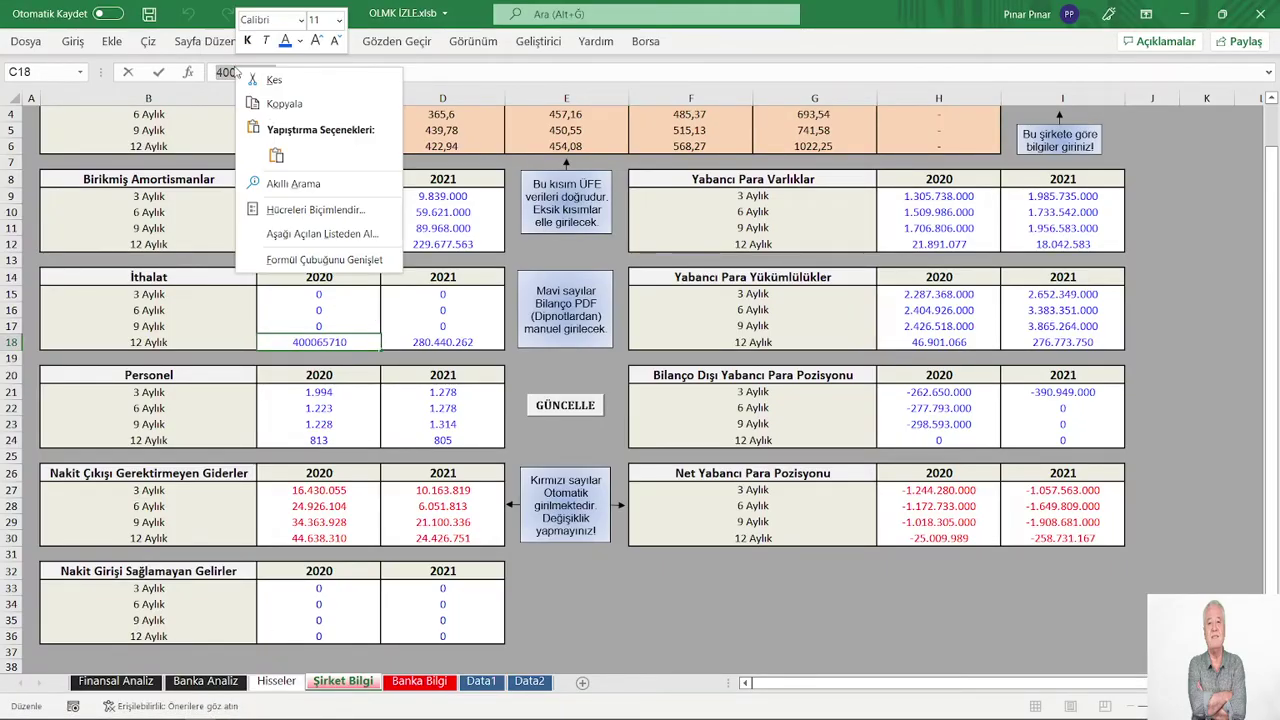
{"action": "left_click", "coordinate": [276, 157]}
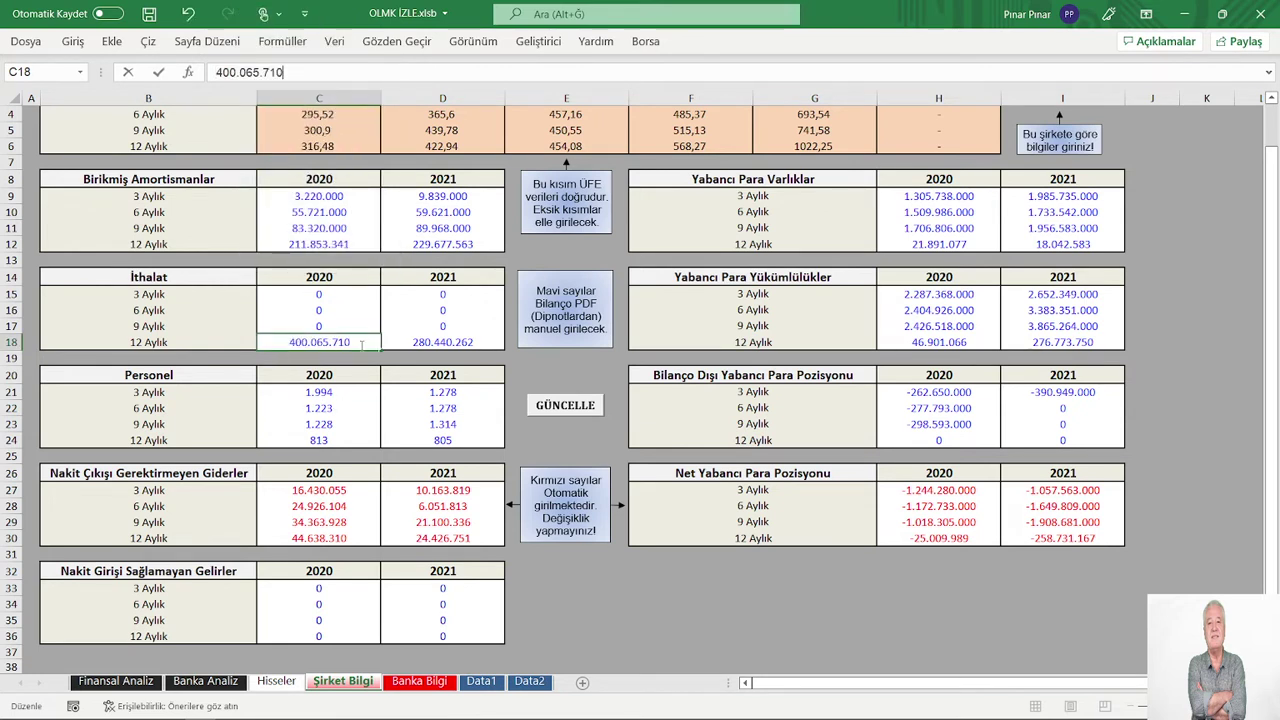
{"action": "left_click", "coordinate": [546, 377]}
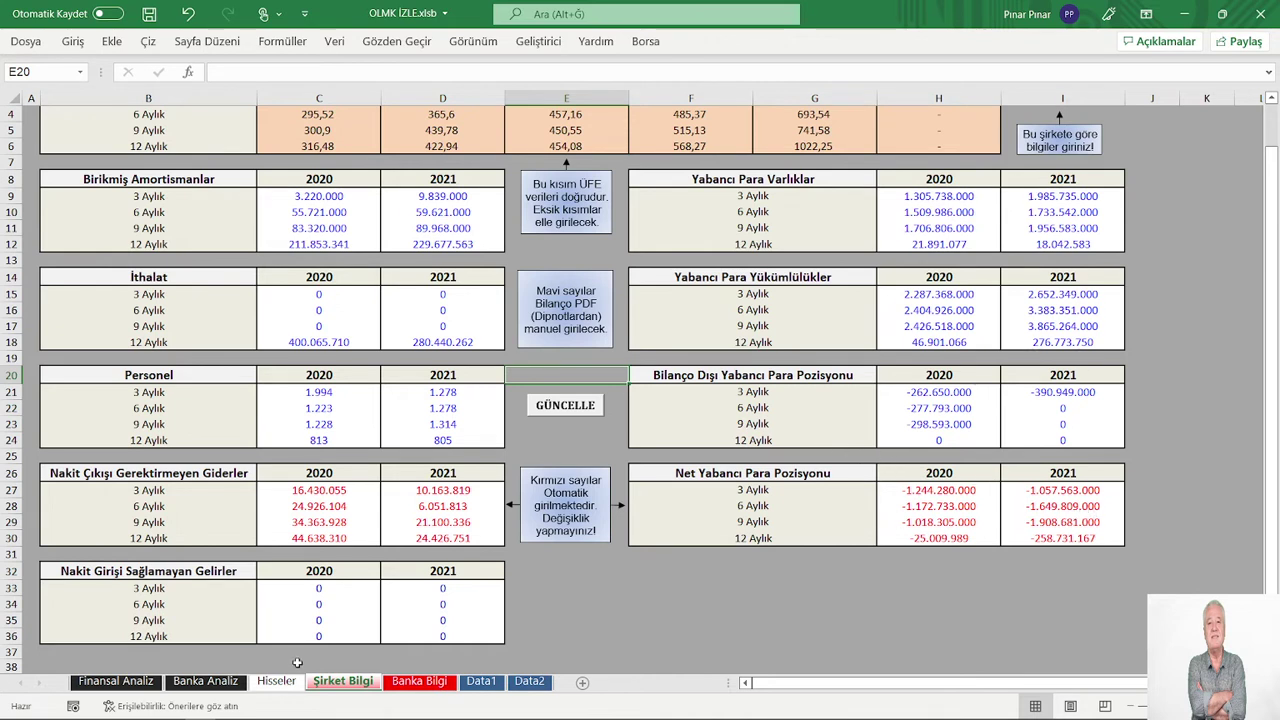
Step: In the PDF report, copy the 31 Aralık 2021 TL Karşılığı value of Toplam Varlıklar (4+8), 18.042.583, from the currency table
{"action": "left_click", "coordinate": [291, 707]}
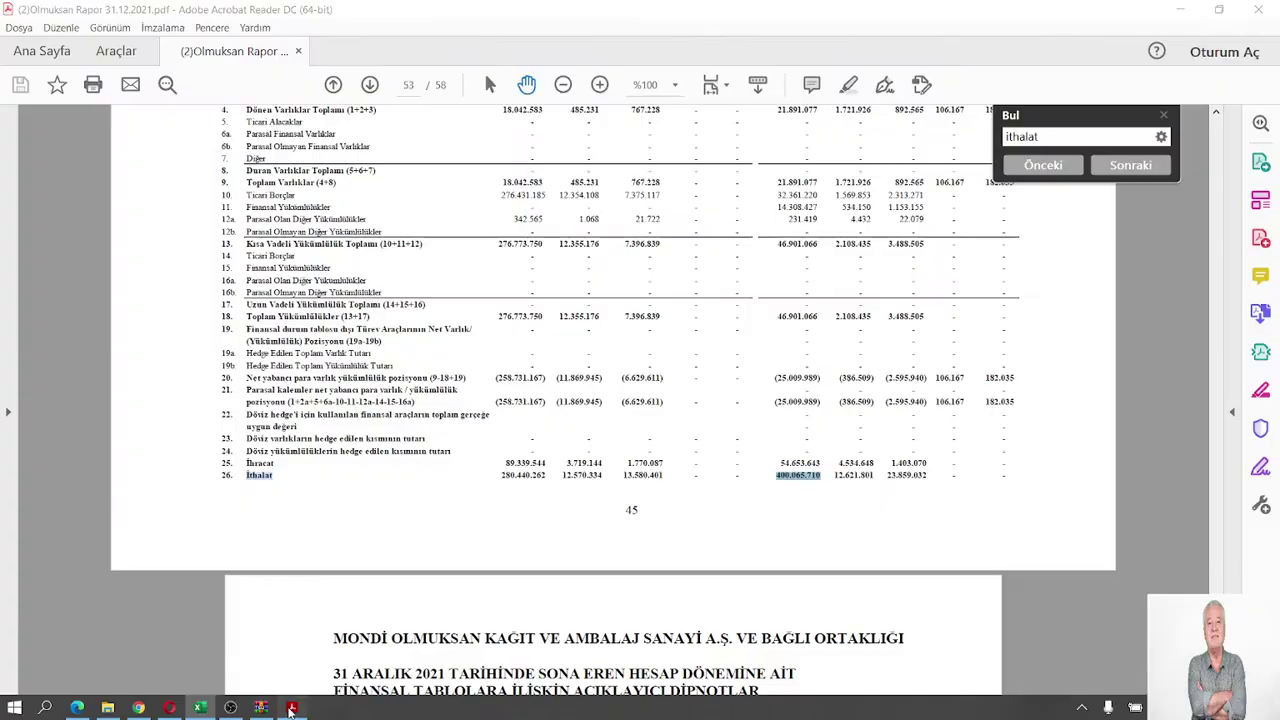
{"action": "scroll", "coordinate": [551, 431], "scroll_direction": "up", "scroll_amount": 2}
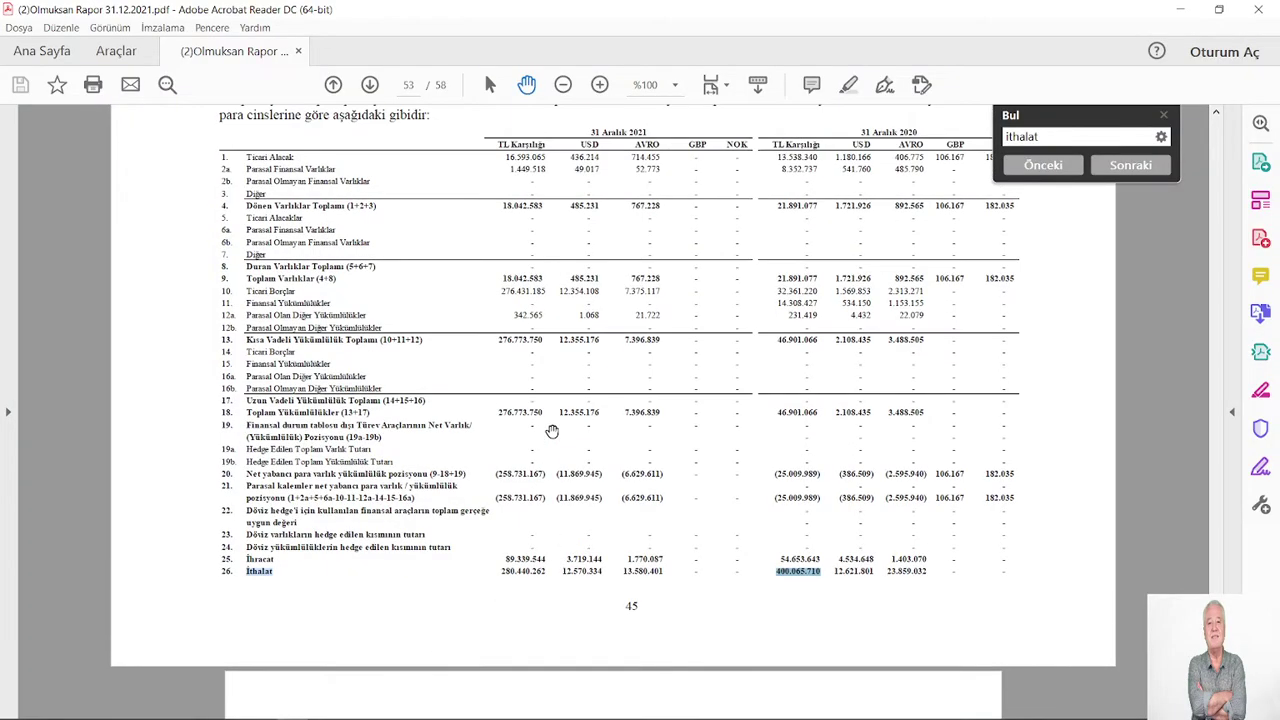
{"action": "scroll", "coordinate": [551, 431], "scroll_direction": "up", "scroll_amount": 1}
{"action": "scroll", "coordinate": [551, 431], "scroll_direction": "down", "scroll_amount": 1}
{"action": "left_click_drag", "start_coordinate": [249, 279], "coordinate": [449, 279]}
{"action": "left_click", "coordinate": [414, 305]}
{"action": "left_click_drag", "start_coordinate": [540, 279], "coordinate": [495, 279]}
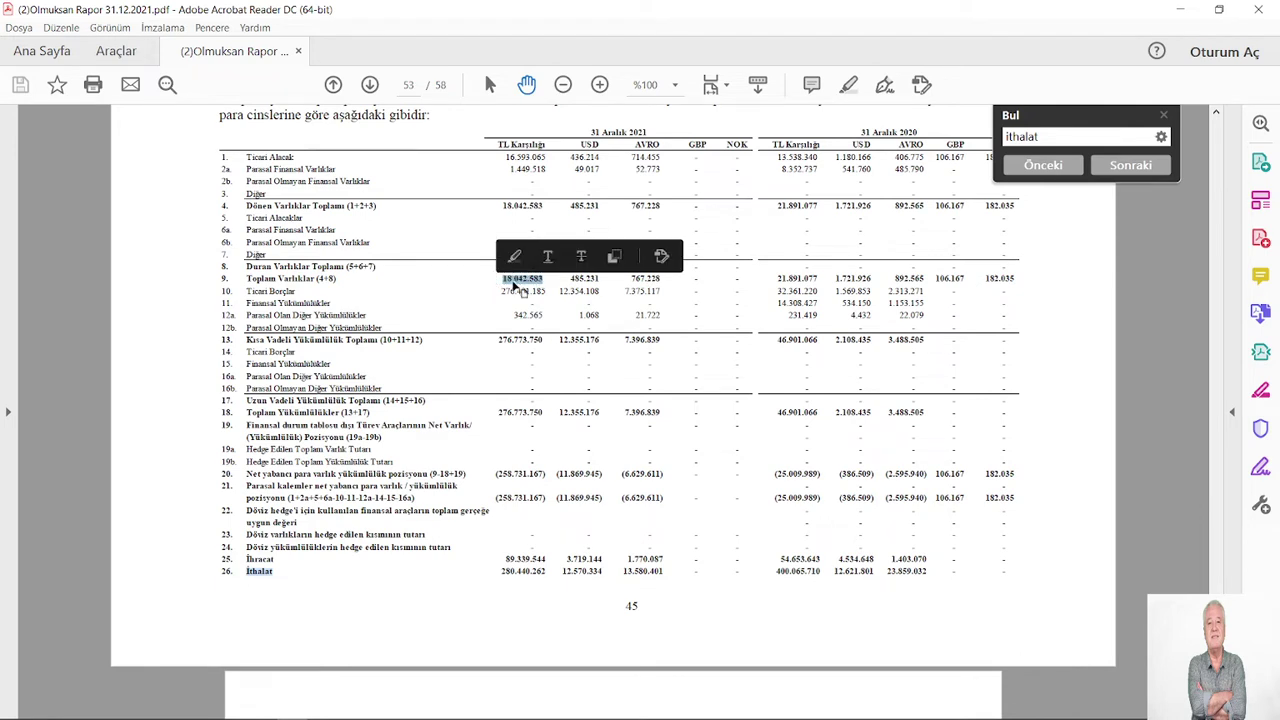
{"action": "right_click", "coordinate": [515, 286]}
{"action": "left_click", "coordinate": [545, 299]}
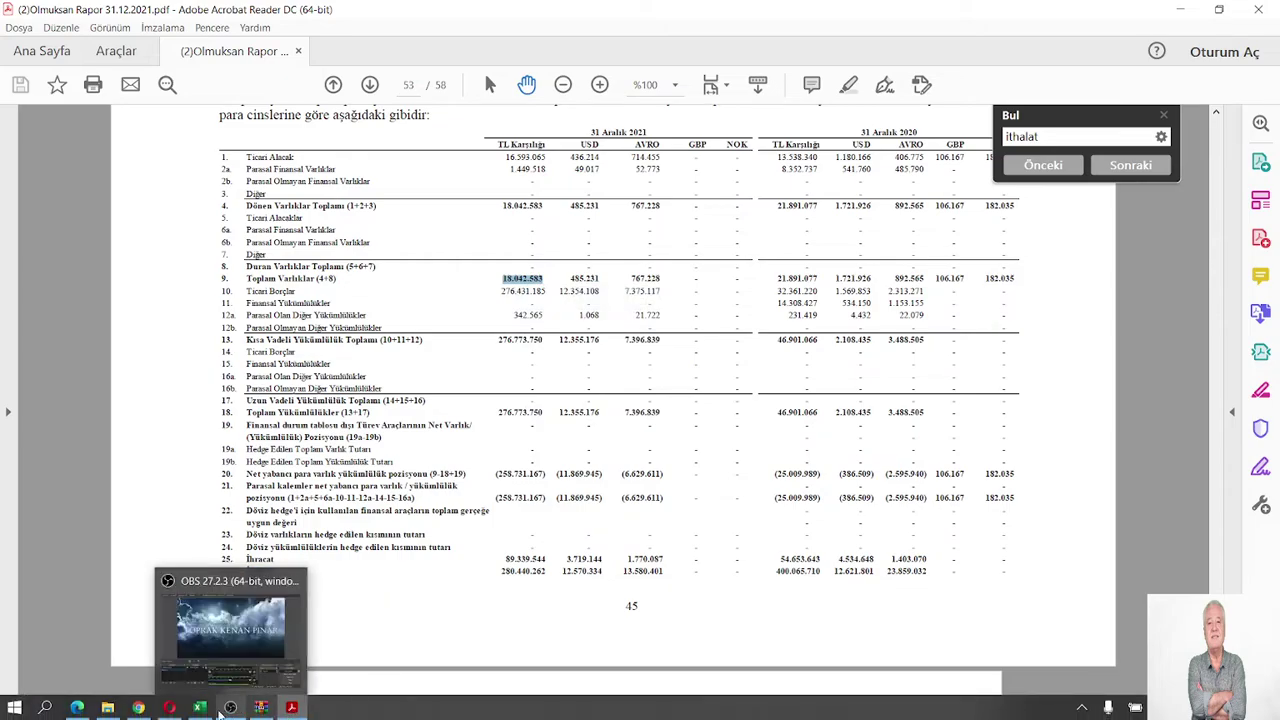
Step: In Excel, replace the 2021 12 Aylık value of Yabancı Para Varlıklar with the copied 18.042.583 and select the matching Yabancı Para Yükümlülükler cell
{"action": "left_click", "coordinate": [200, 707]}
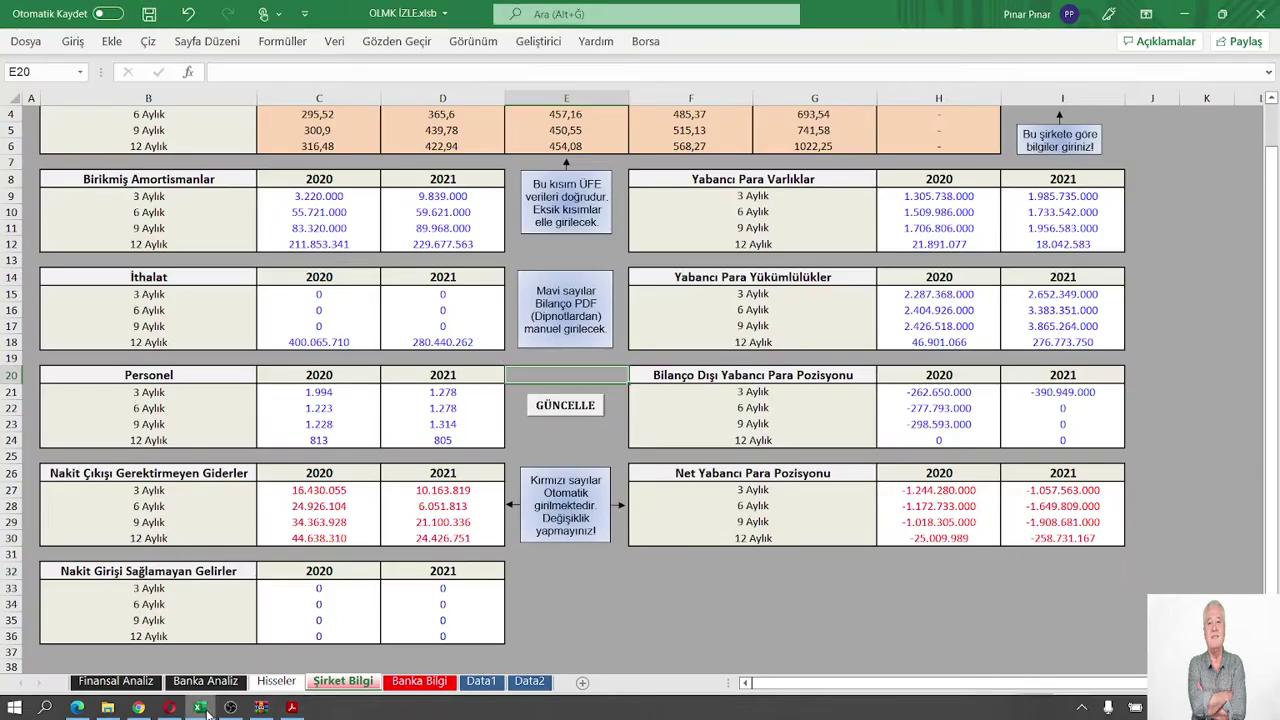
{"action": "left_click", "coordinate": [1063, 244]}
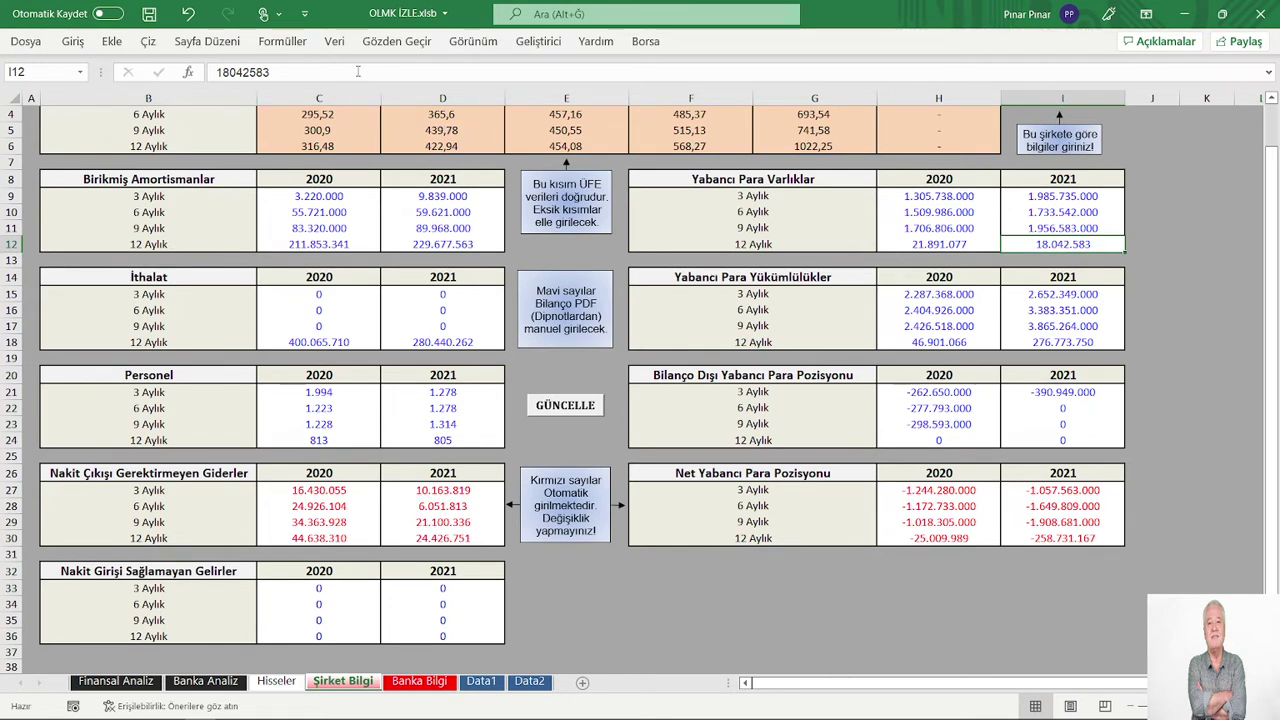
{"action": "left_click_drag", "start_coordinate": [285, 72], "coordinate": [198, 72]}
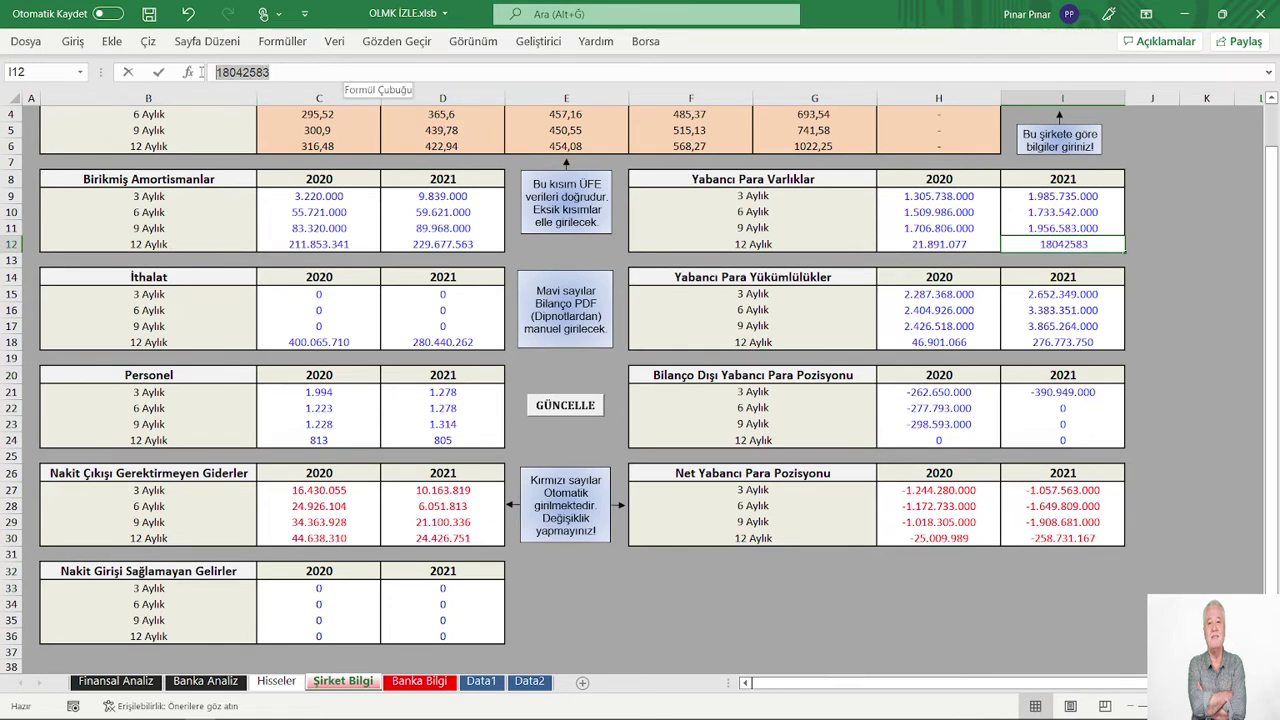
{"action": "right_click", "coordinate": [229, 73]}
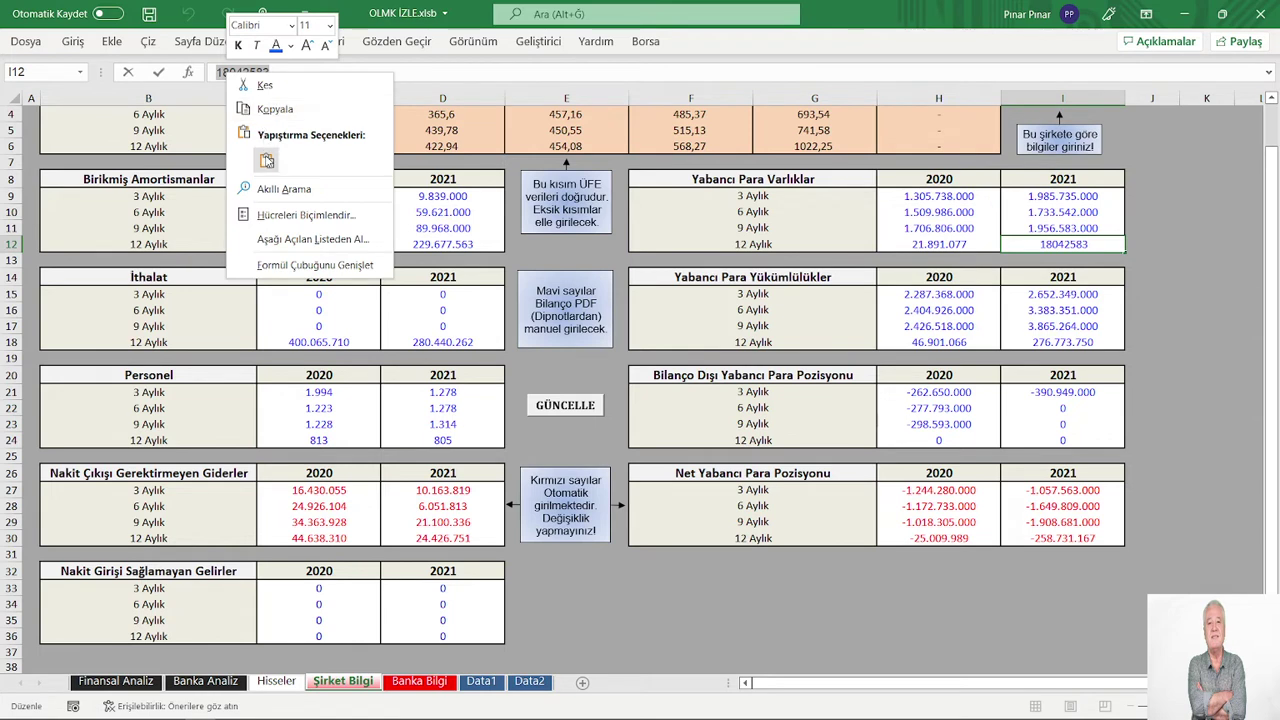
{"action": "left_click", "coordinate": [267, 160]}
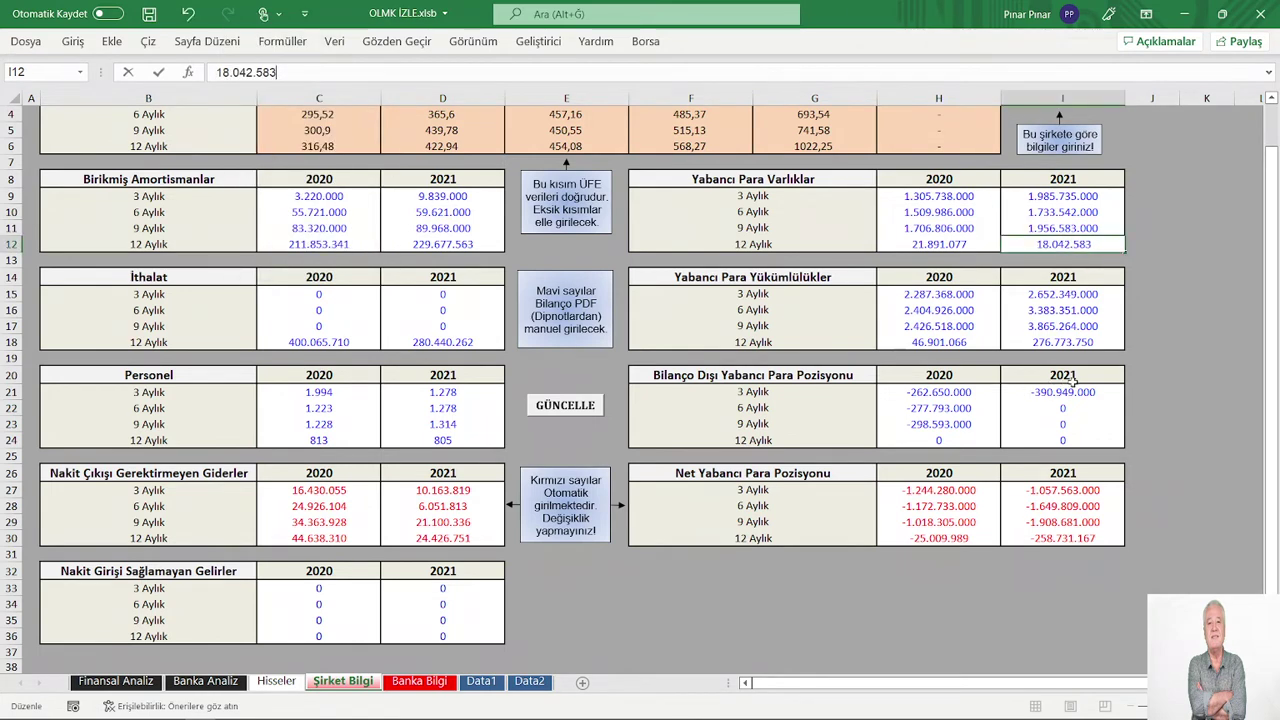
{"action": "left_click", "coordinate": [1035, 343]}
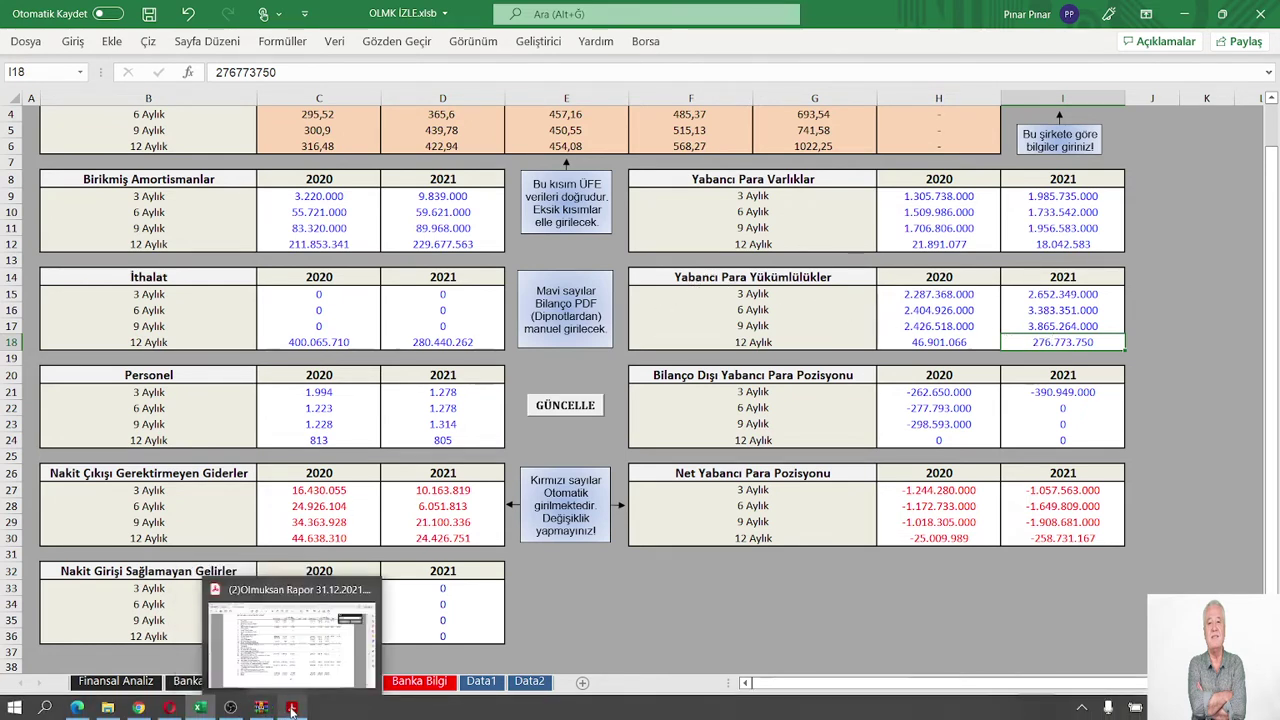
Step: In the PDF report, copy the 31 Aralık 2021 TL Karşılığı value of Toplam Yükümlülükler (13+17), 276.773.750
{"action": "left_click", "coordinate": [291, 708]}
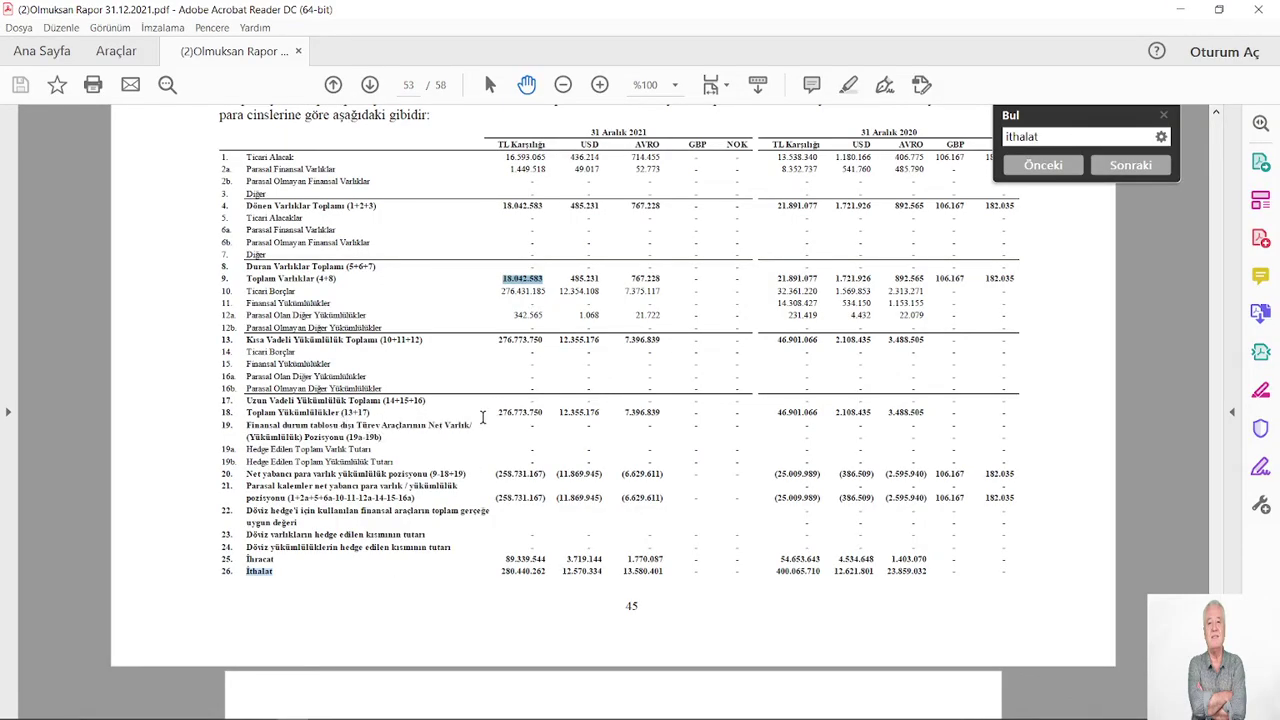
{"action": "left_click_drag", "start_coordinate": [246, 412], "coordinate": [499, 414]}
{"action": "left_click", "coordinate": [534, 440]}
{"action": "right_click", "coordinate": [505, 418]}
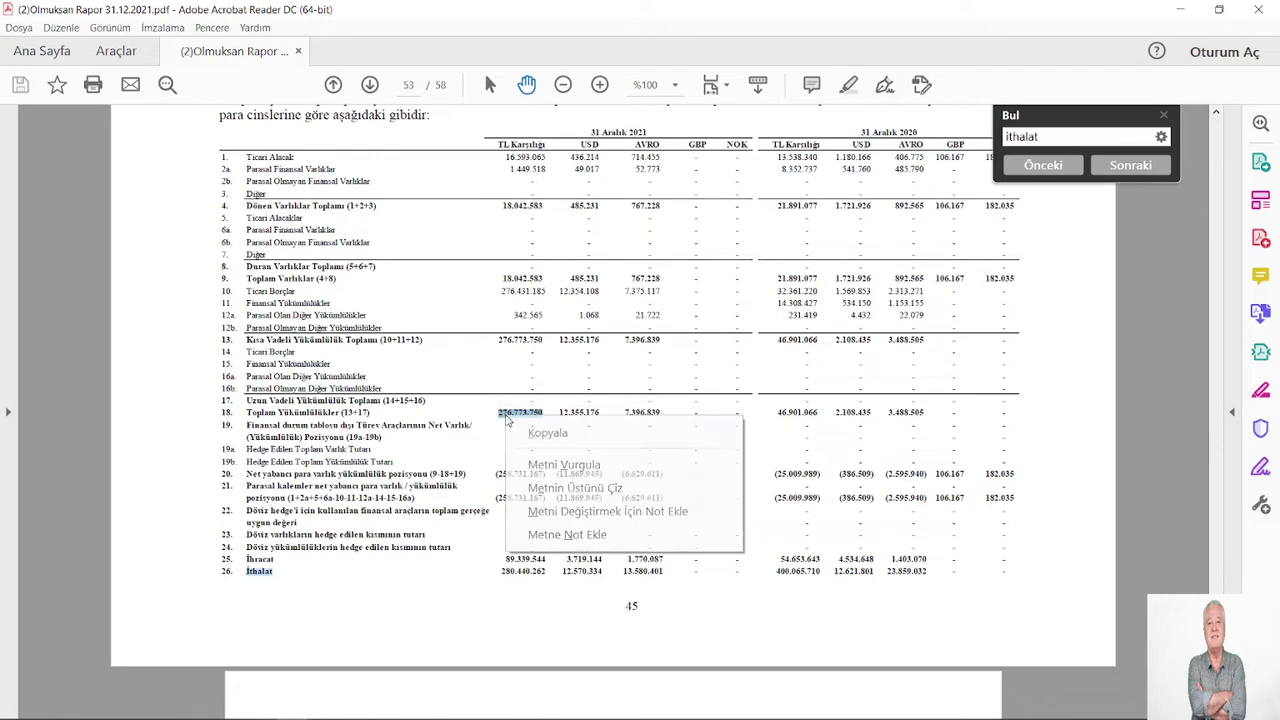
{"action": "left_click", "coordinate": [549, 434]}
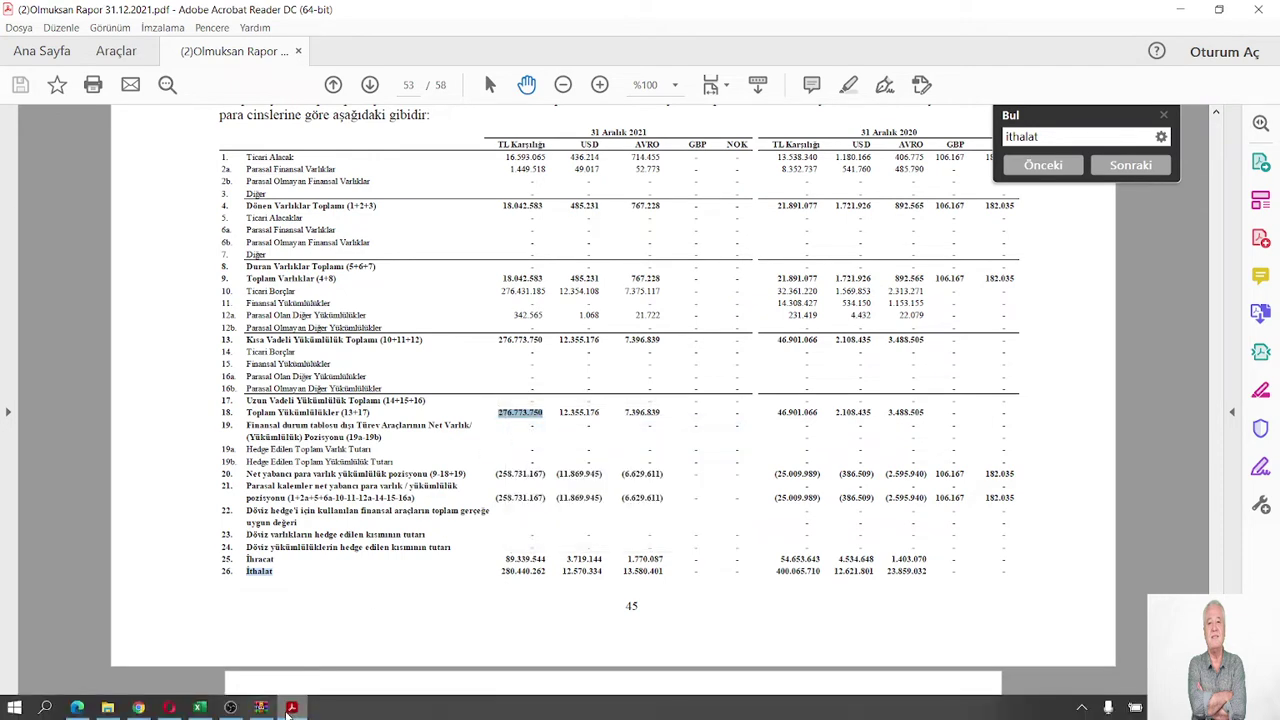
Step: Return to Excel, replace the 2021 12 Aylık value of Yabancı Para Yükümlülükler with the copied 276.773.750, and select the matching Bilanço Dışı Yabancı Para Pozisyonu cell
{"action": "left_click", "coordinate": [200, 708]}
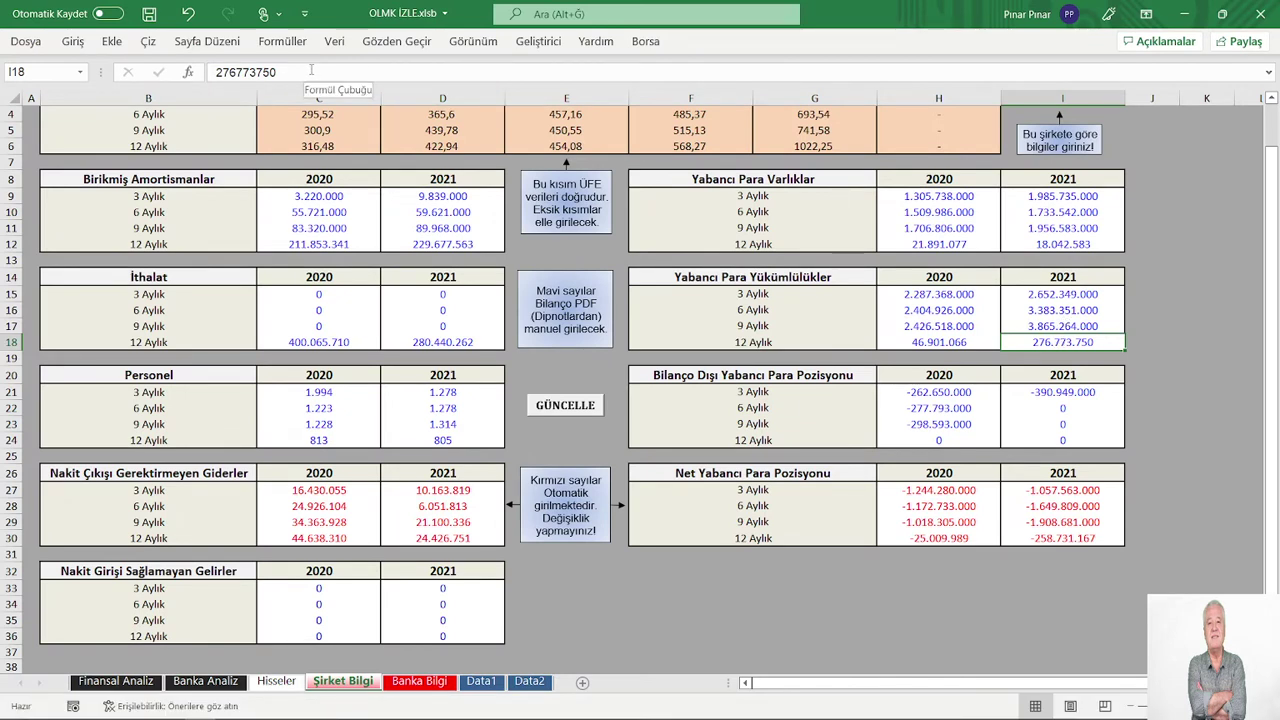
{"action": "left_click_drag", "start_coordinate": [300, 72], "coordinate": [215, 72]}
{"action": "right_click", "coordinate": [218, 72]}
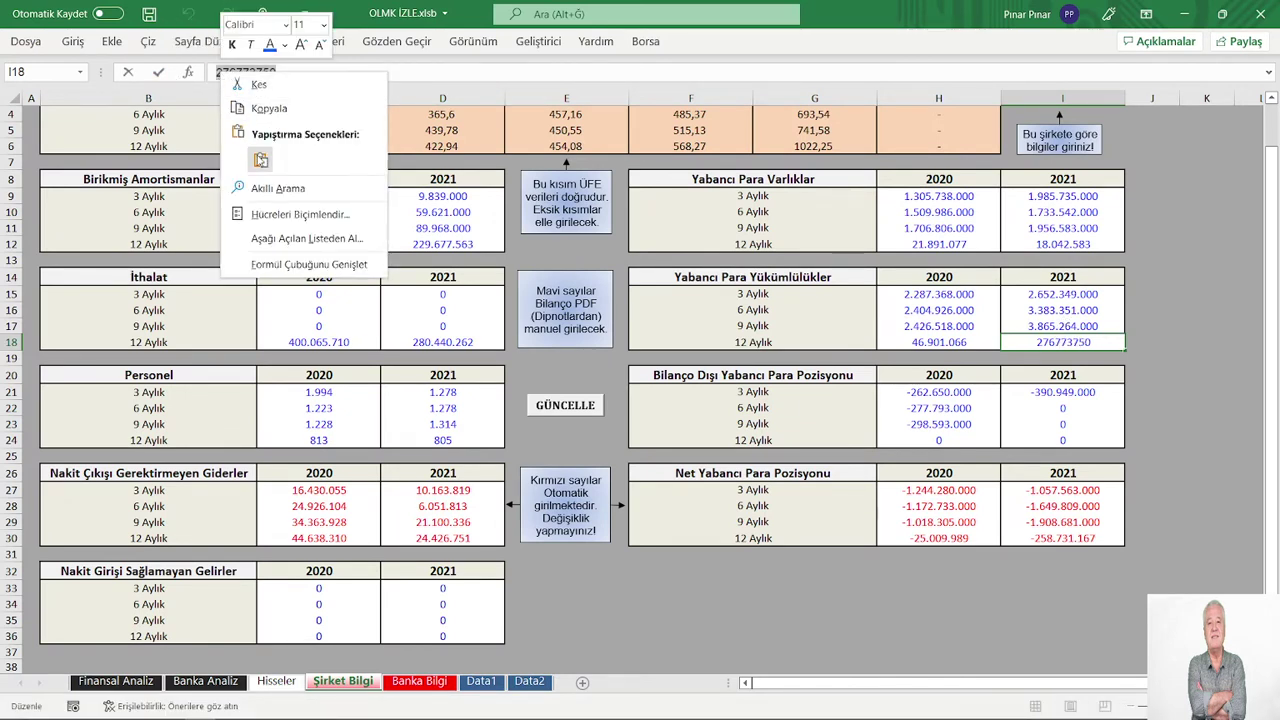
{"action": "left_click", "coordinate": [258, 162]}
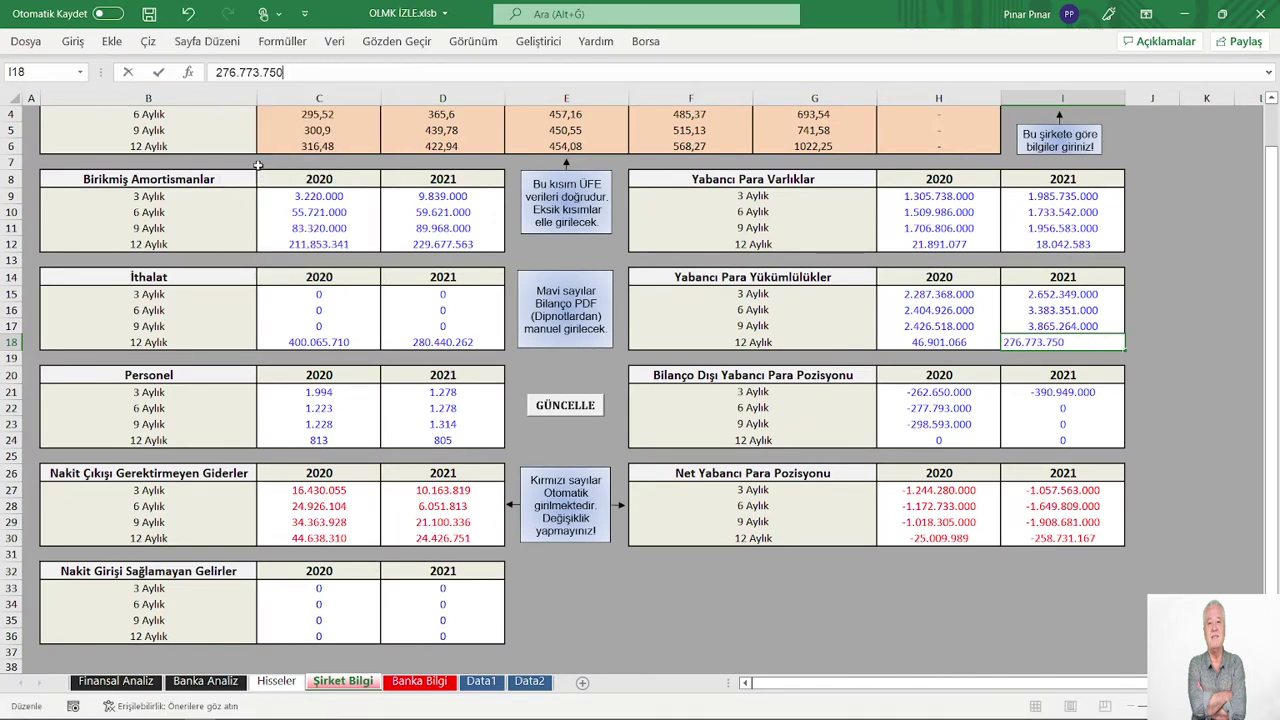
{"action": "left_click", "coordinate": [1034, 440]}
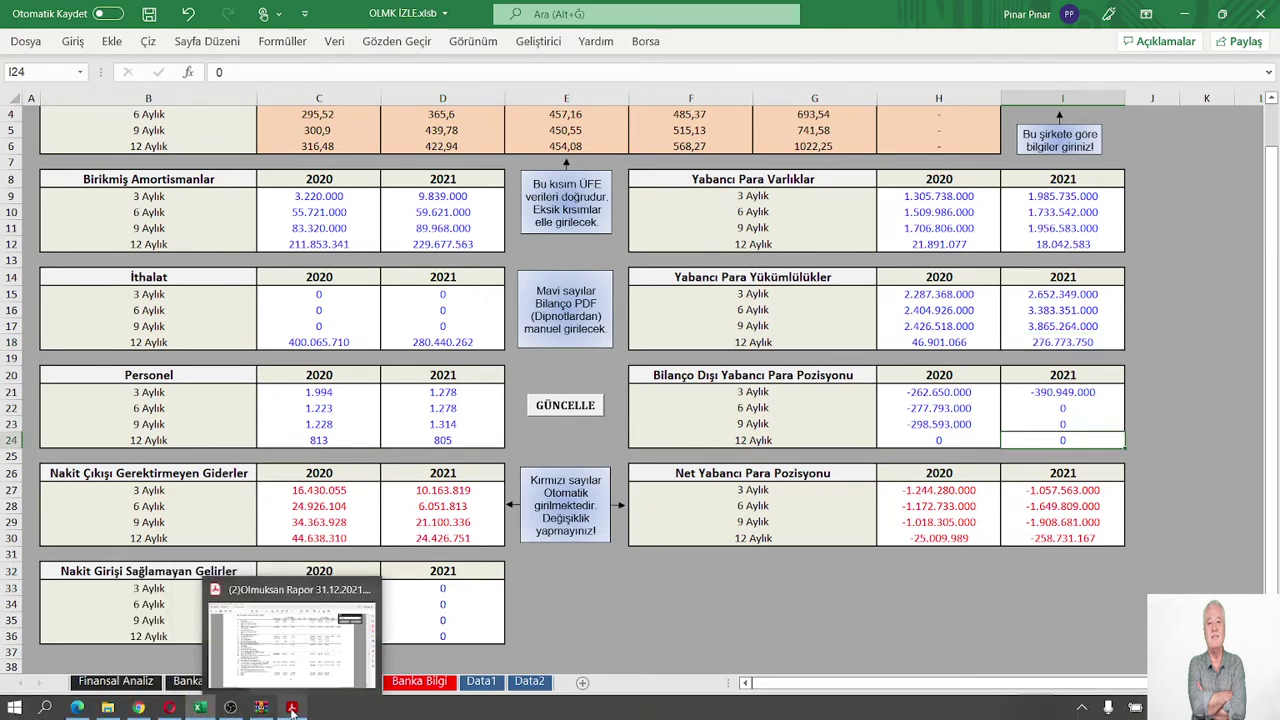
Step: Check the derivative position row (19a-19b) in the PDF report, and inspect the 2021 12 Aylık Net Yabancı Para Pozisyonu formula in Excel
{"action": "left_click", "coordinate": [291, 707]}
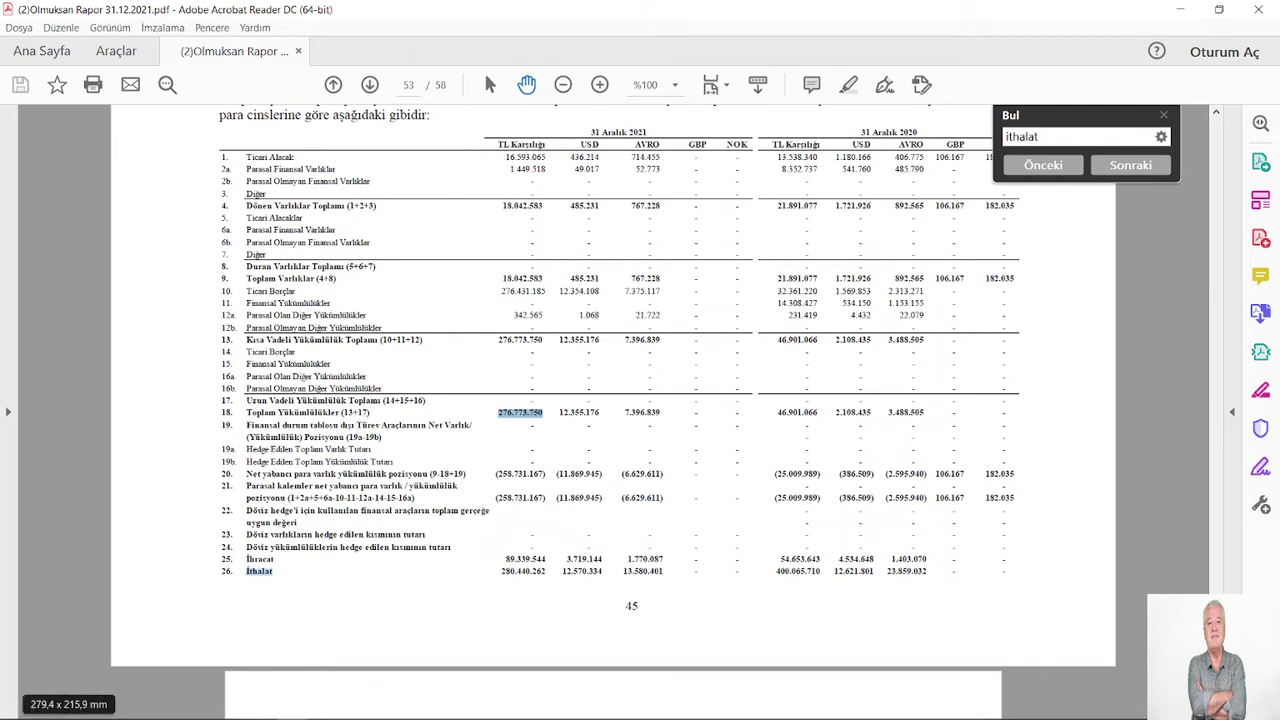
{"action": "left_click", "coordinate": [203, 710]}
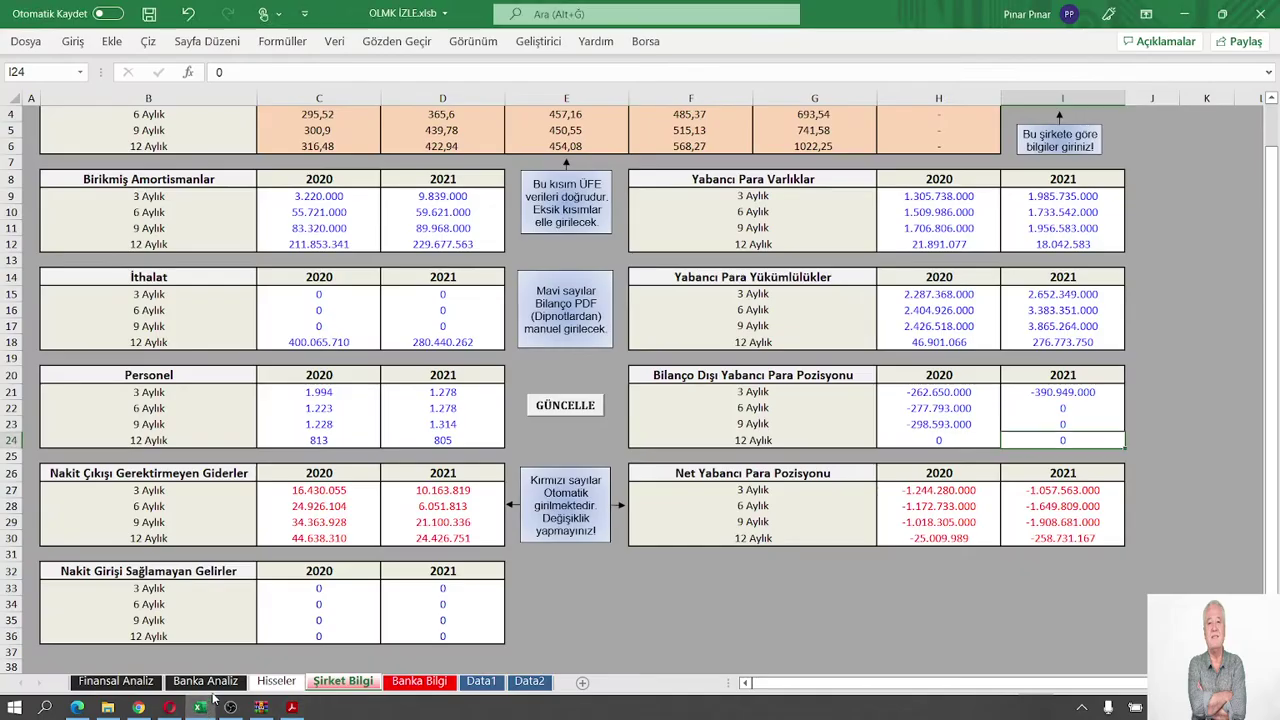
{"action": "left_click", "coordinate": [1047, 540]}
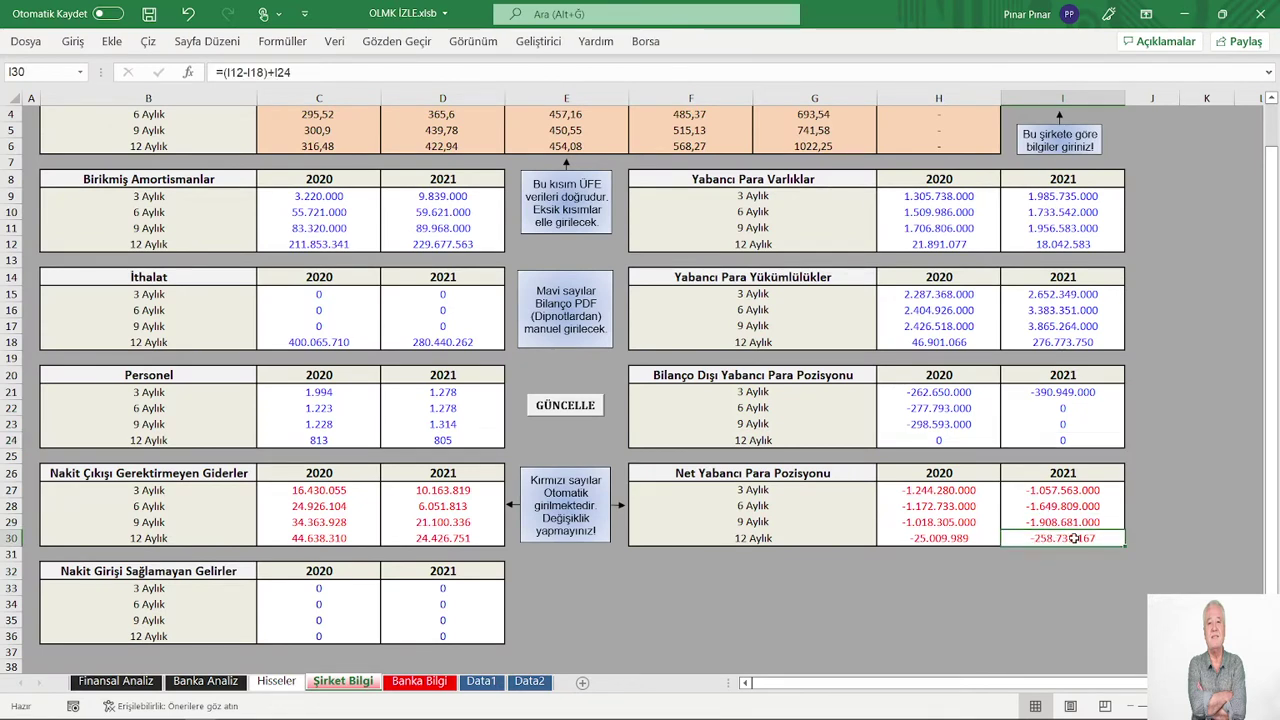
{"action": "left_click", "coordinate": [1046, 570]}
{"action": "left_click", "coordinate": [1066, 538]}
Step: Select the 2020 12 Aylık cell of Yabancı Para Varlıklar and copy the report's 31 Aralık 2020 TL Karşılığı value of Toplam Varlıklar (4+8), 21.891.077
{"action": "left_click", "coordinate": [925, 240]}
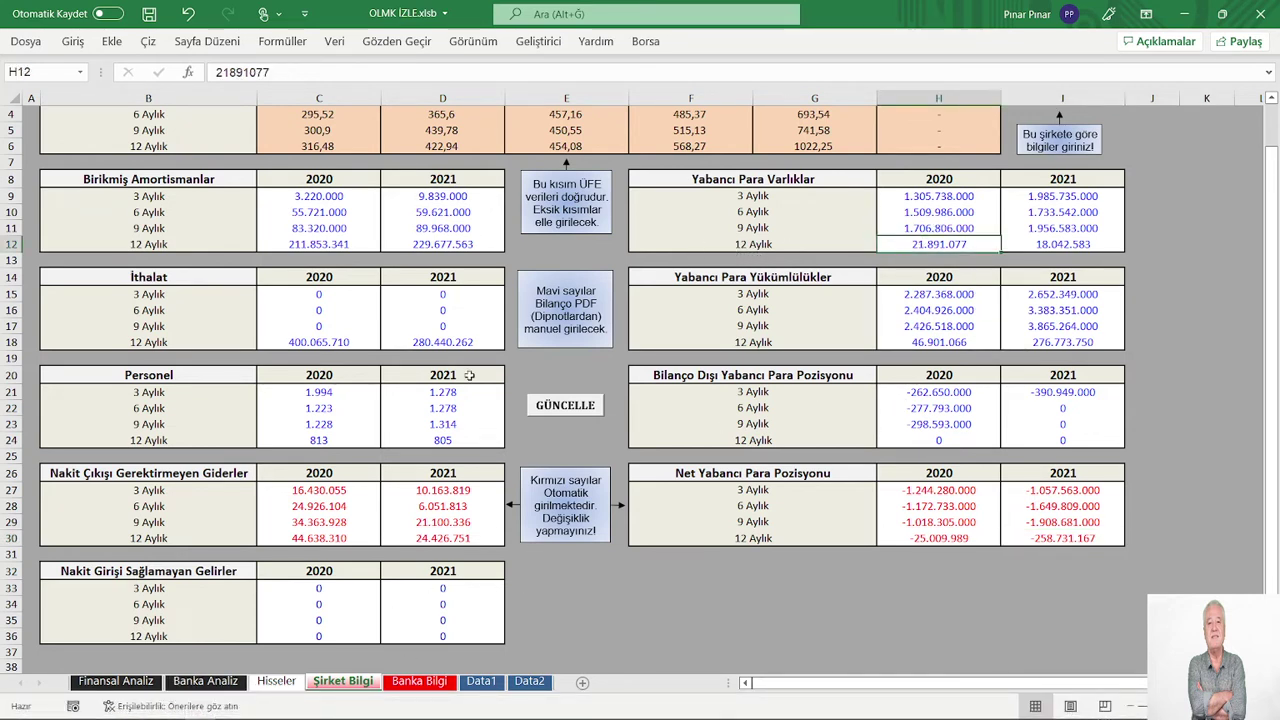
{"action": "left_click", "coordinate": [291, 710]}
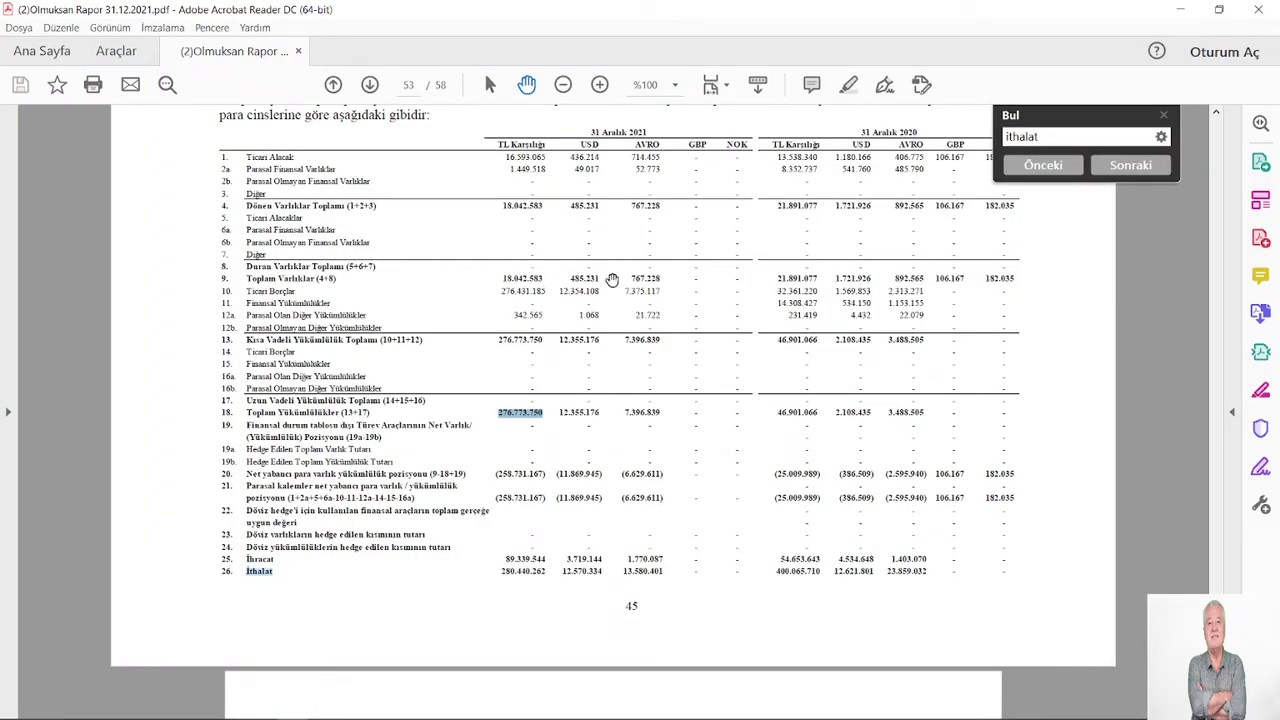
{"action": "left_click_drag", "start_coordinate": [818, 278], "coordinate": [781, 286]}
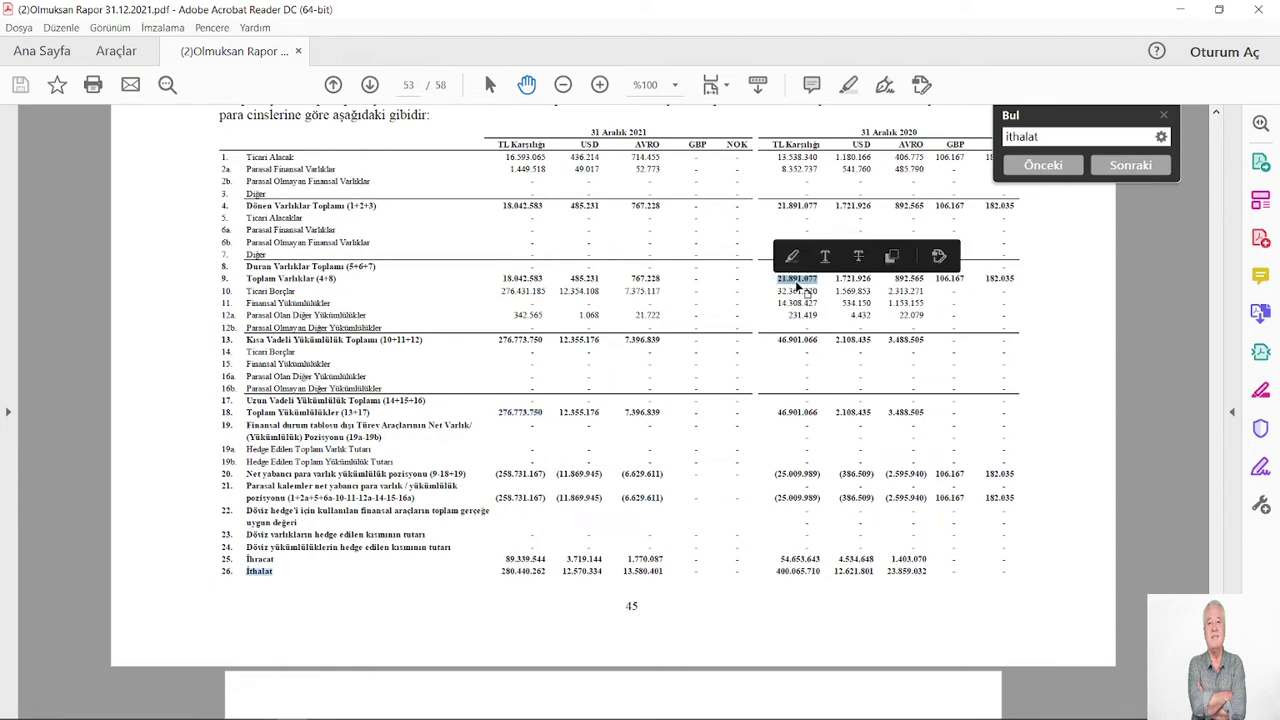
{"action": "right_click", "coordinate": [812, 286]}
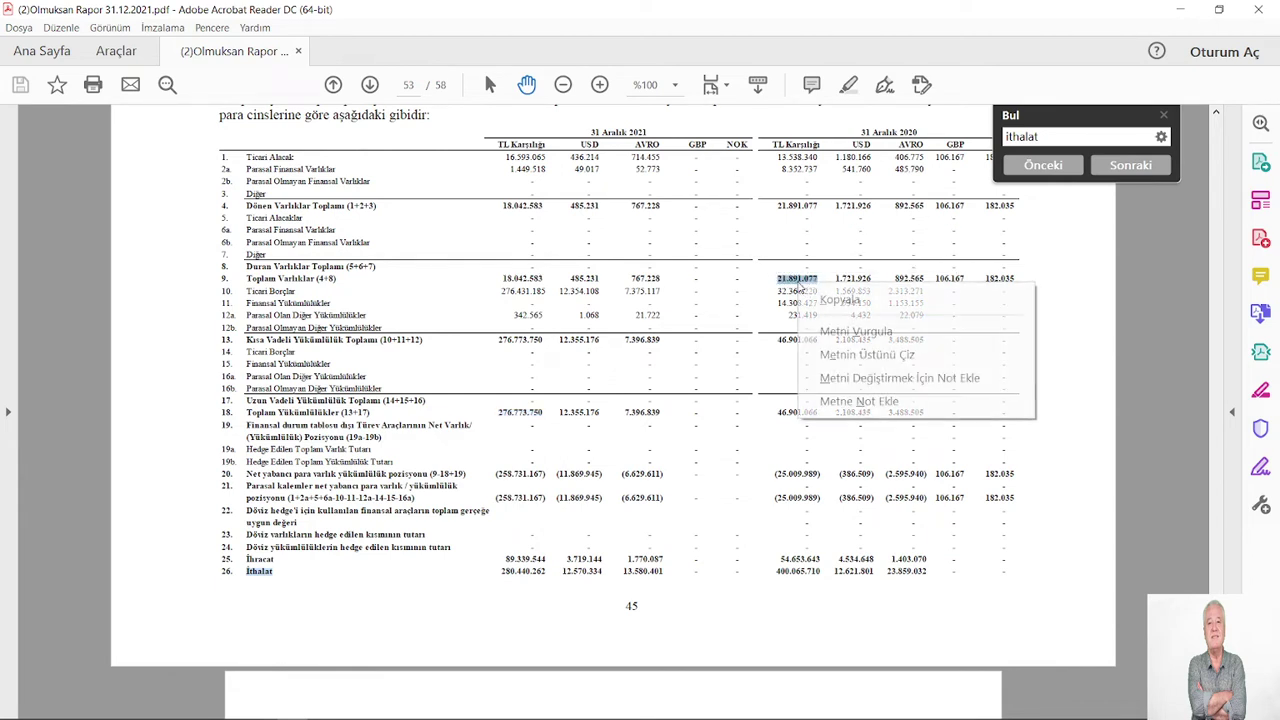
{"action": "left_click", "coordinate": [838, 300]}
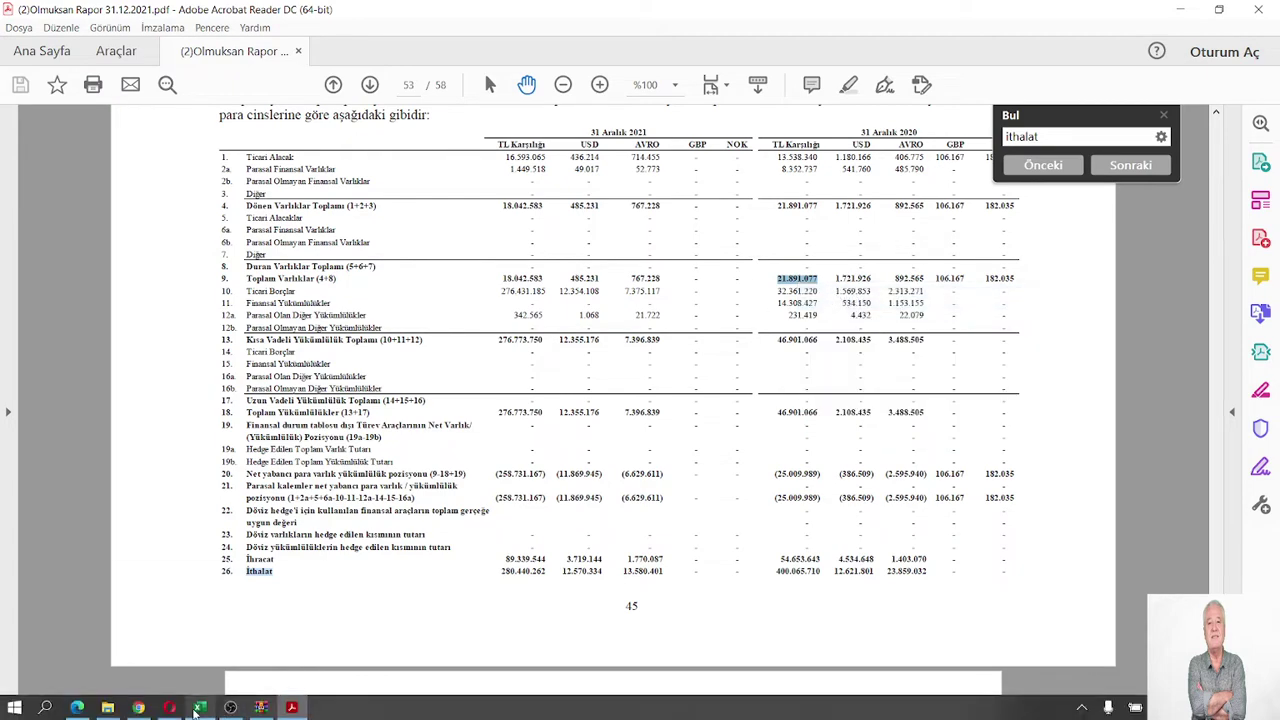
Step: In Excel, replace the 2020 12 Aylık value of Yabancı Para Varlıklar with the copied 21.891.077 and select the matching Yabancı Para Yükümlülükler cell
{"action": "left_click", "coordinate": [199, 708]}
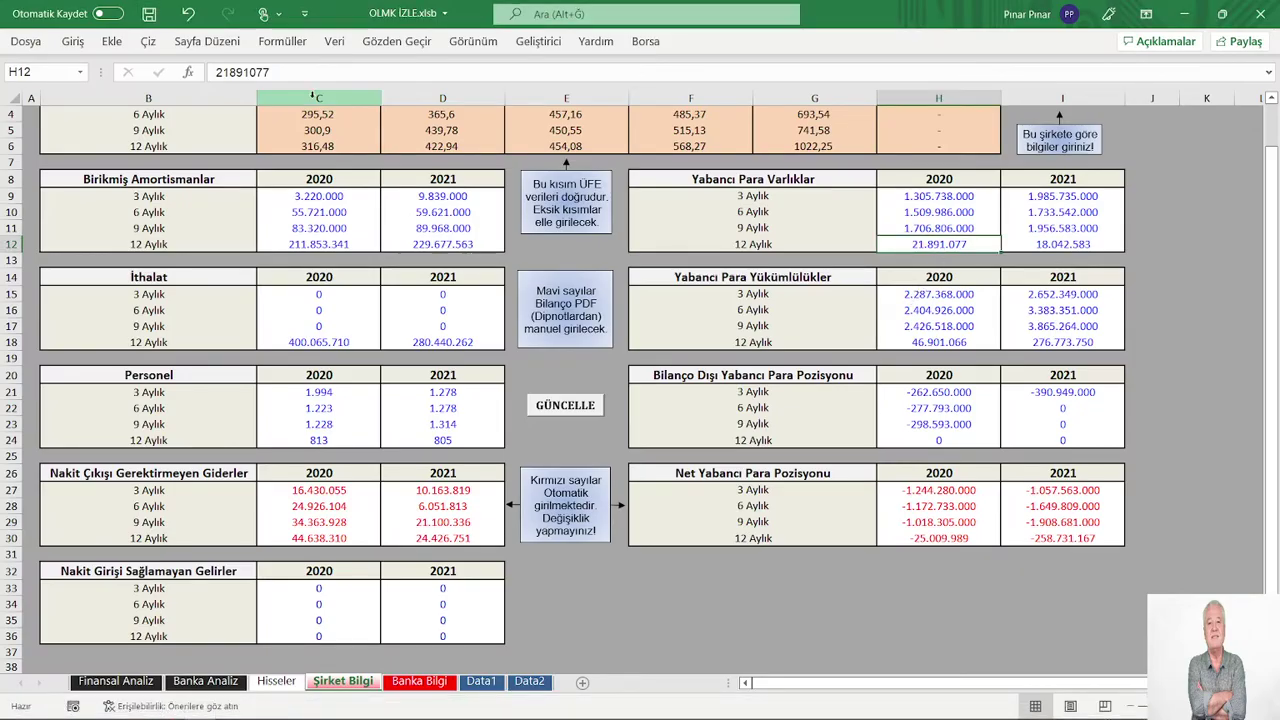
{"action": "left_click_drag", "start_coordinate": [297, 74], "coordinate": [215, 68]}
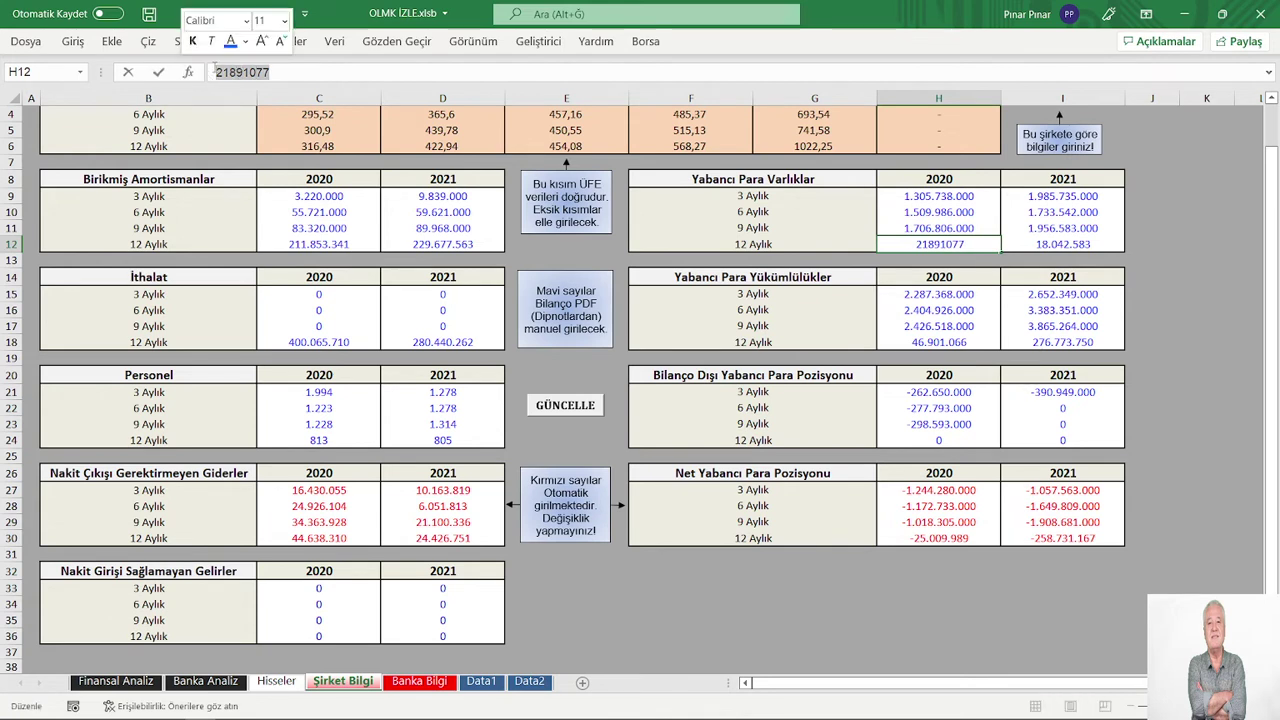
{"action": "right_click", "coordinate": [227, 72]}
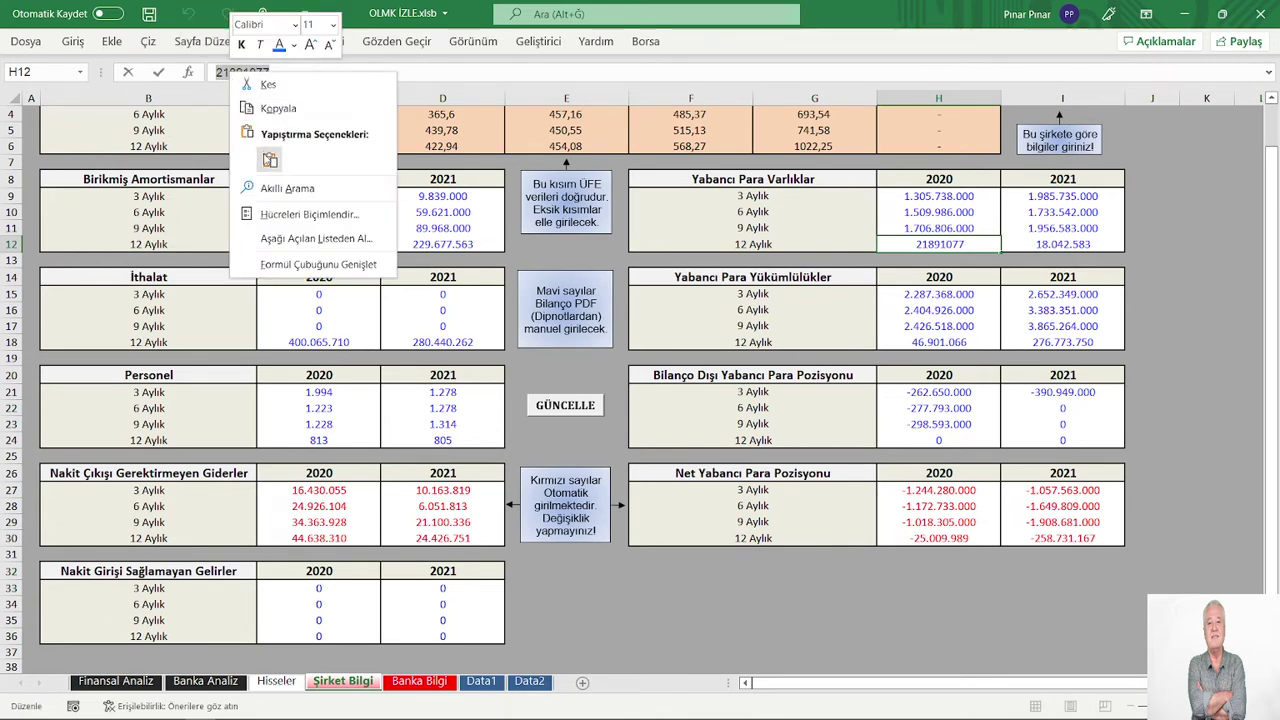
{"action": "left_click", "coordinate": [262, 150]}
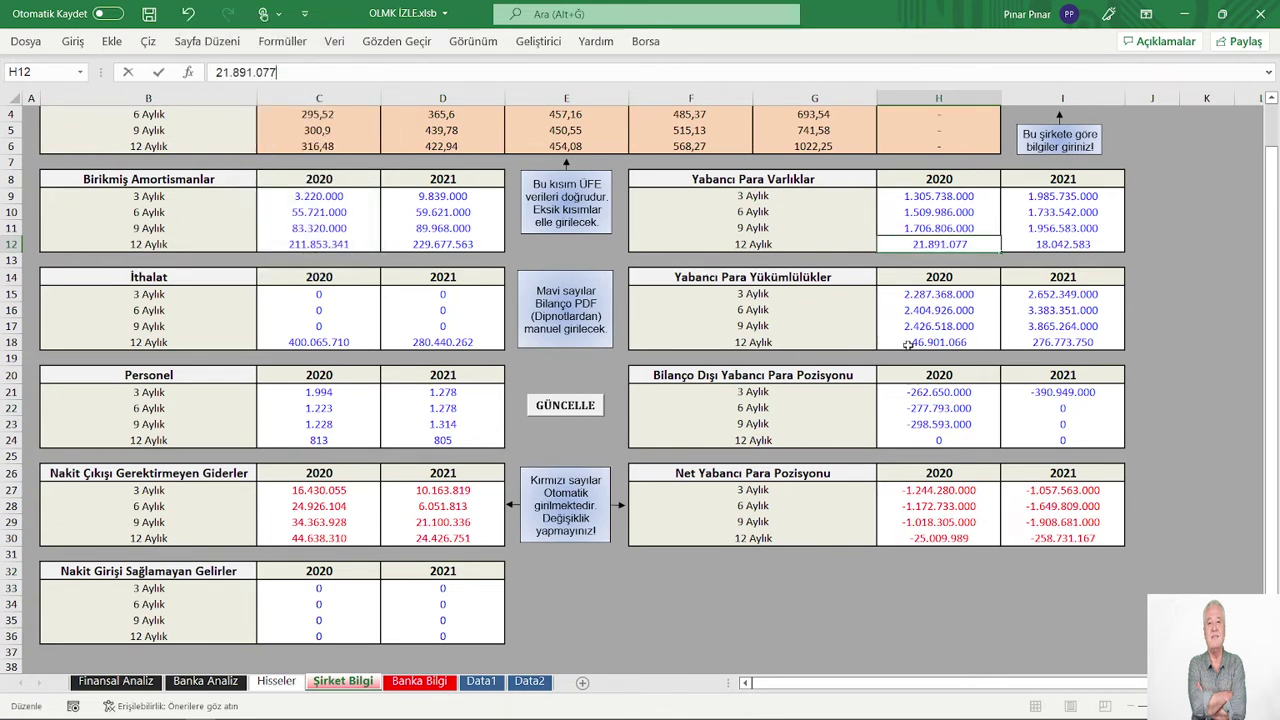
{"action": "left_click", "coordinate": [907, 344]}
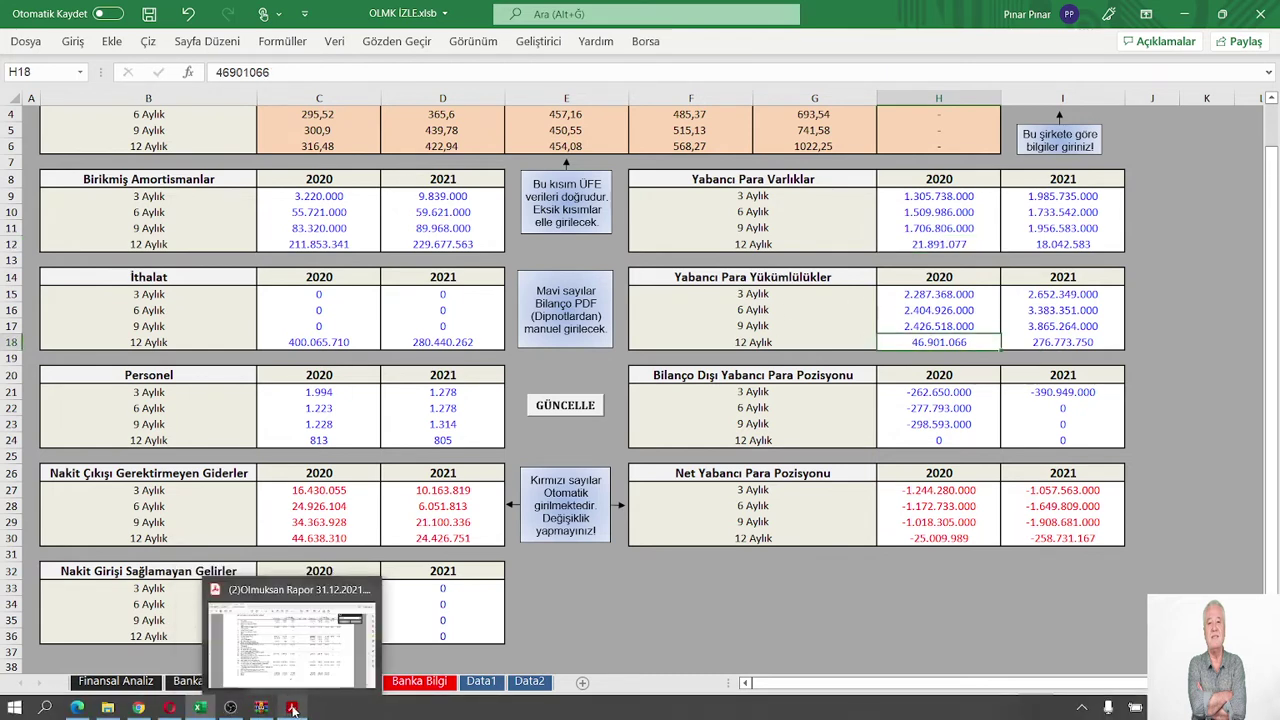
Step: Back in the PDF report, copy the 31 Aralık 2020 TL Karşılığı value of Toplam Yükümlülükler (13+17), 46.901.066
{"action": "left_click", "coordinate": [293, 708]}
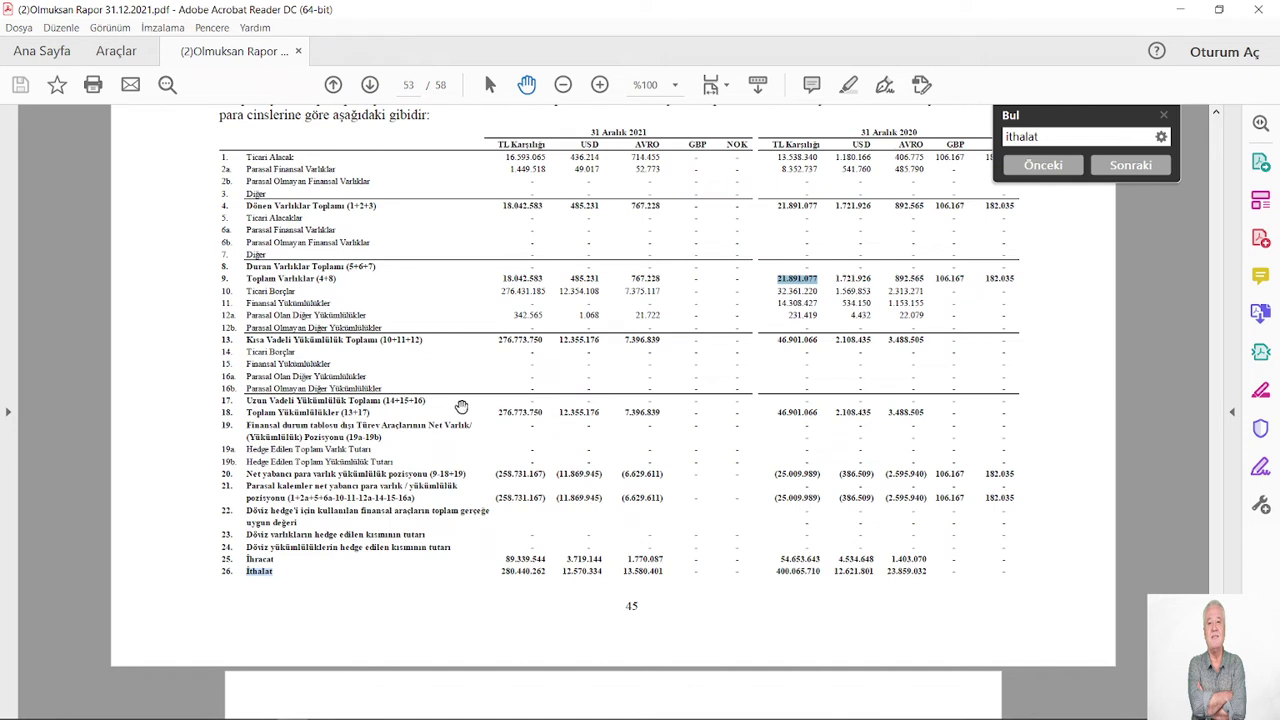
{"action": "left_click_drag", "start_coordinate": [820, 412], "coordinate": [776, 415]}
{"action": "right_click", "coordinate": [797, 420]}
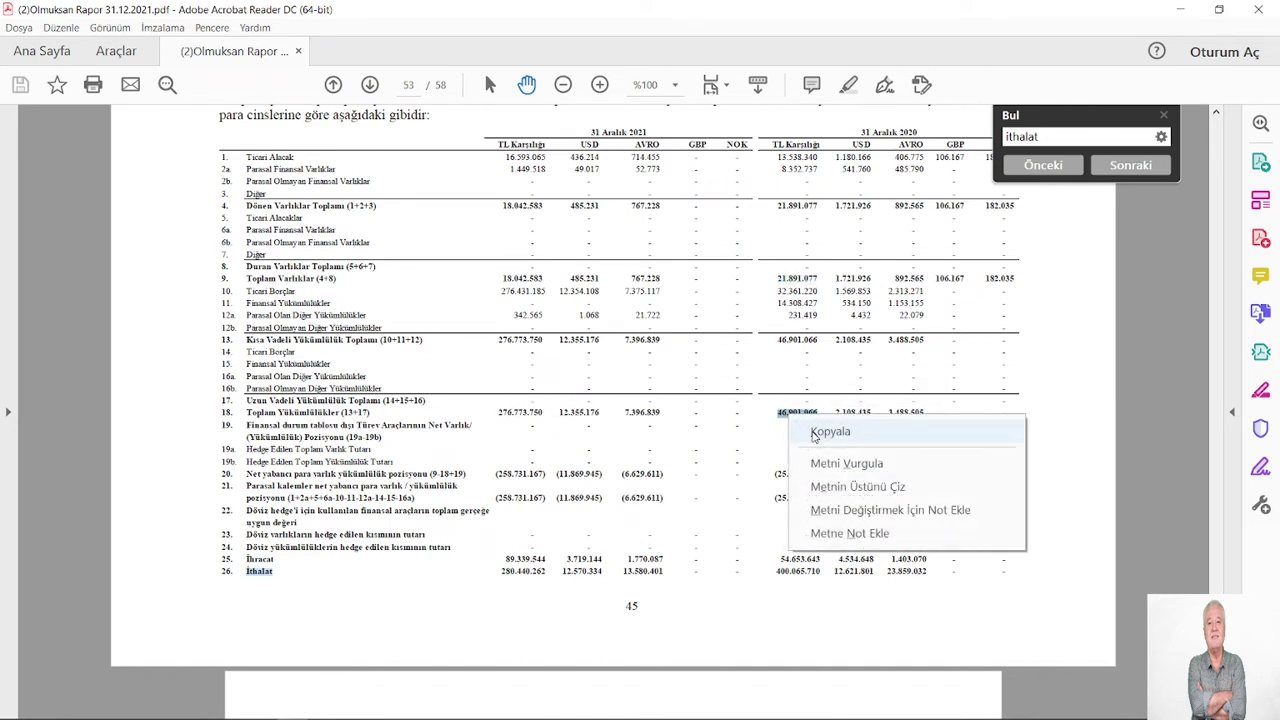
{"action": "left_click", "coordinate": [826, 428]}
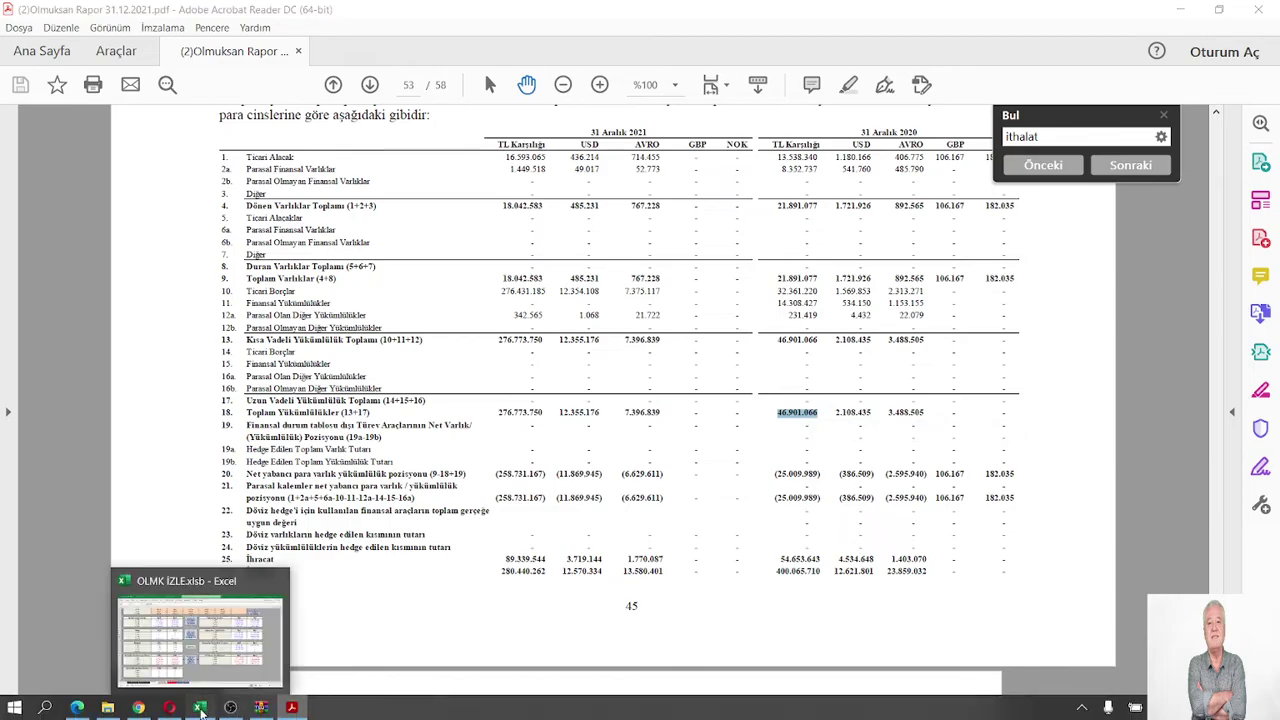
Step: In Excel, replace the 2020 12 Aylık value of Yabancı Para Yükümlülükler with the copied 46.901.066 and check the 2020 Bilanço Dışı position against the PDF report
{"action": "left_click", "coordinate": [199, 708]}
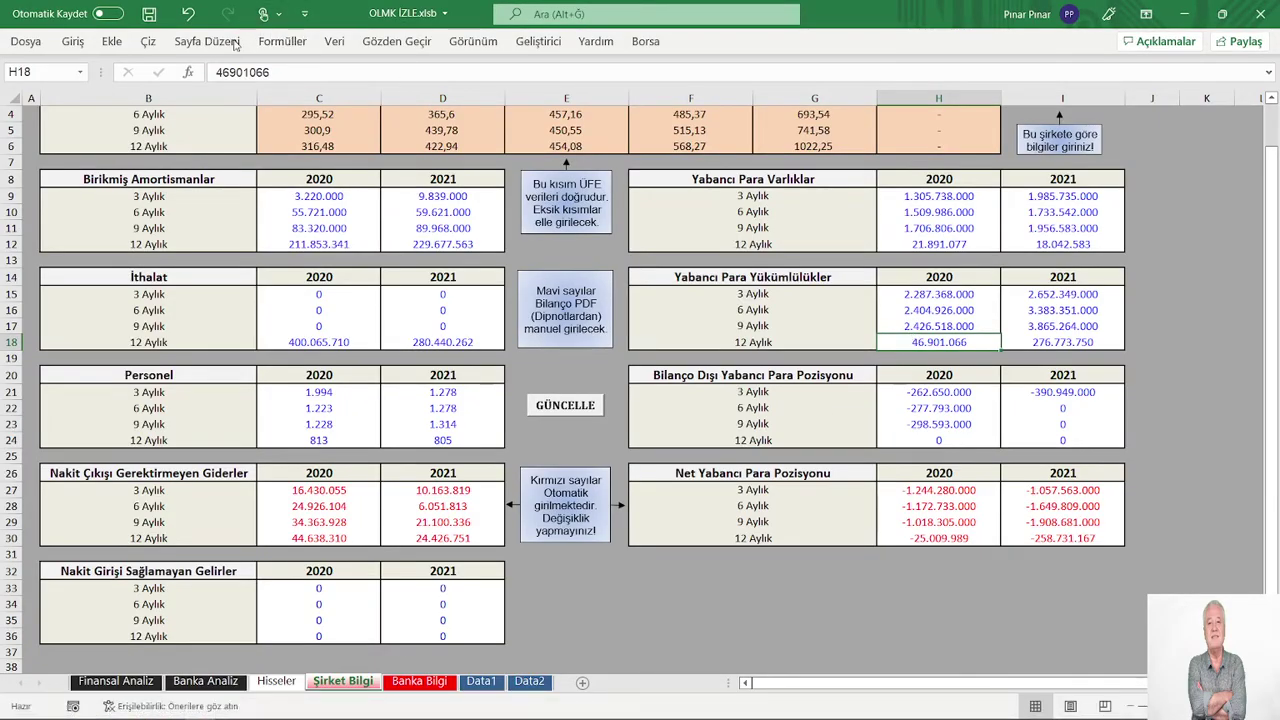
{"action": "left_click_drag", "start_coordinate": [283, 72], "coordinate": [213, 72]}
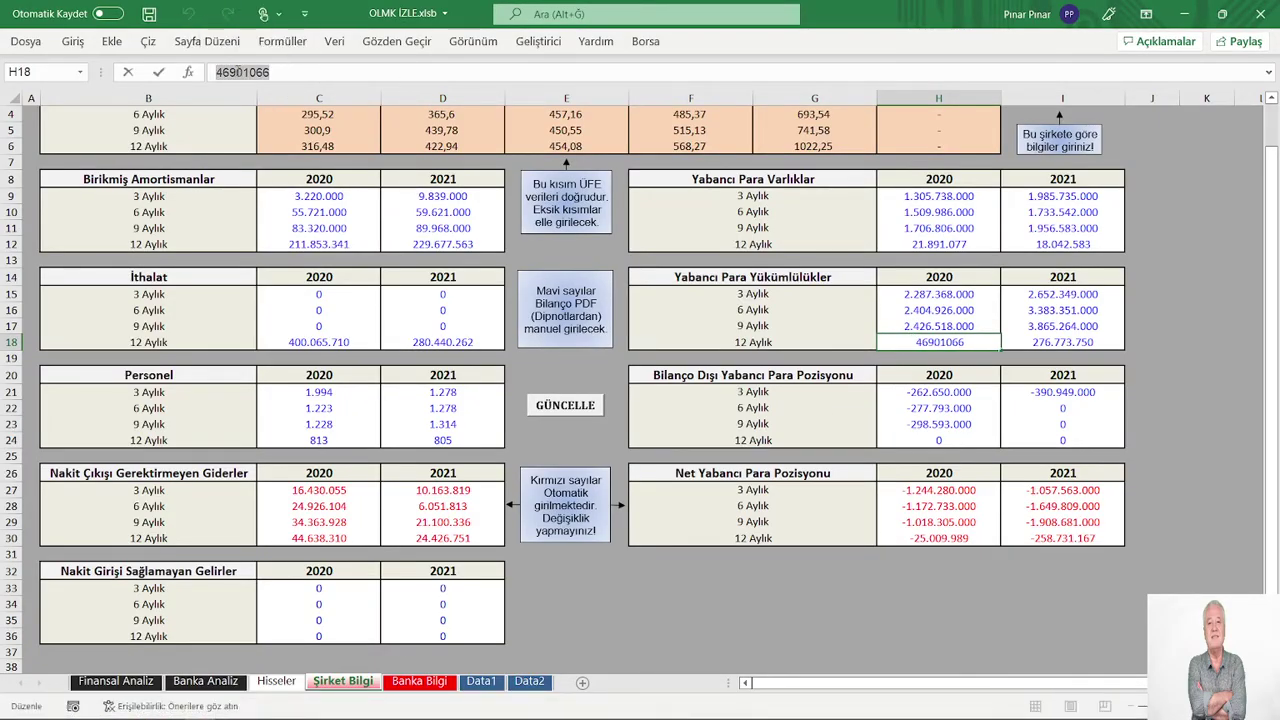
{"action": "right_click", "coordinate": [239, 72]}
{"action": "left_click", "coordinate": [260, 112]}
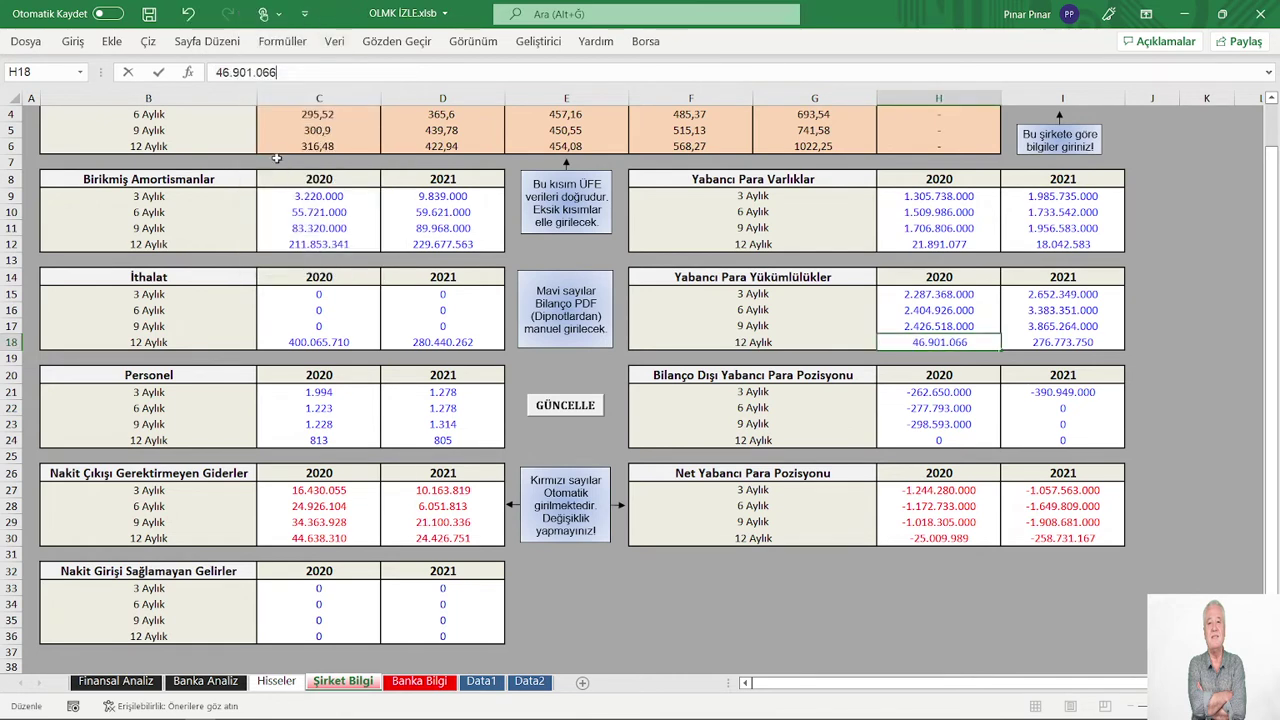
{"action": "left_click", "coordinate": [939, 440]}
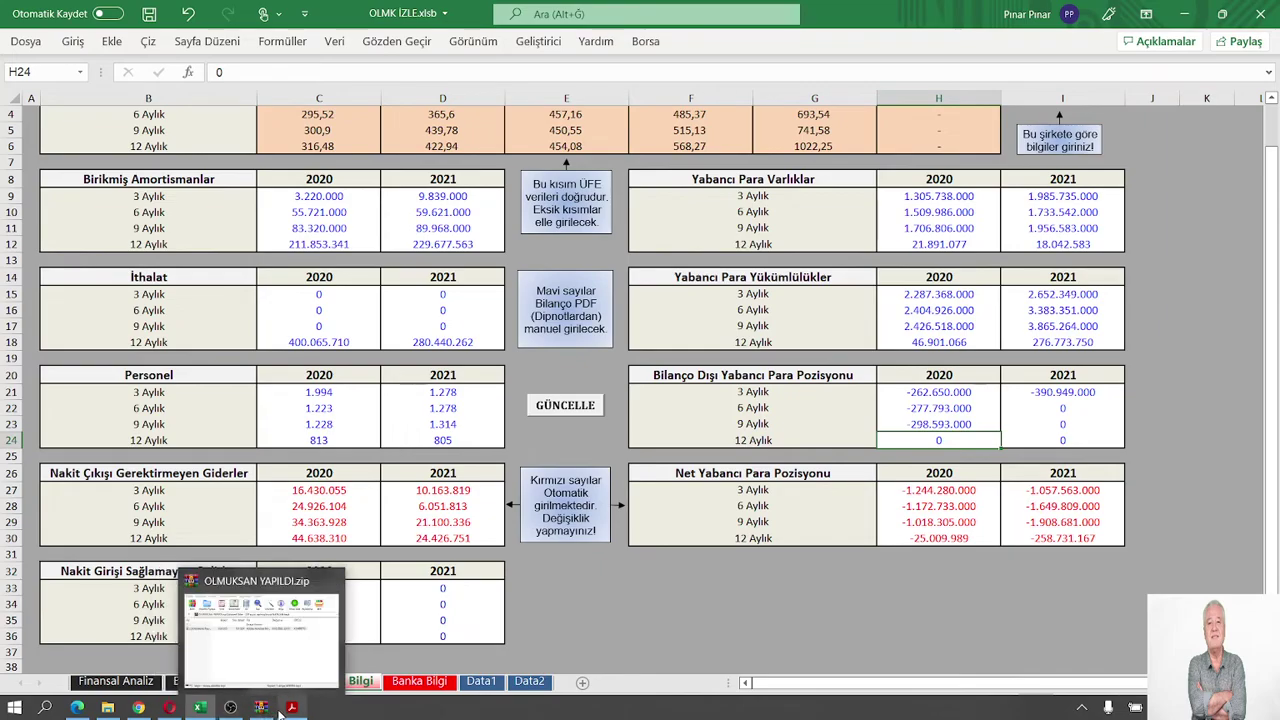
{"action": "left_click", "coordinate": [291, 707]}
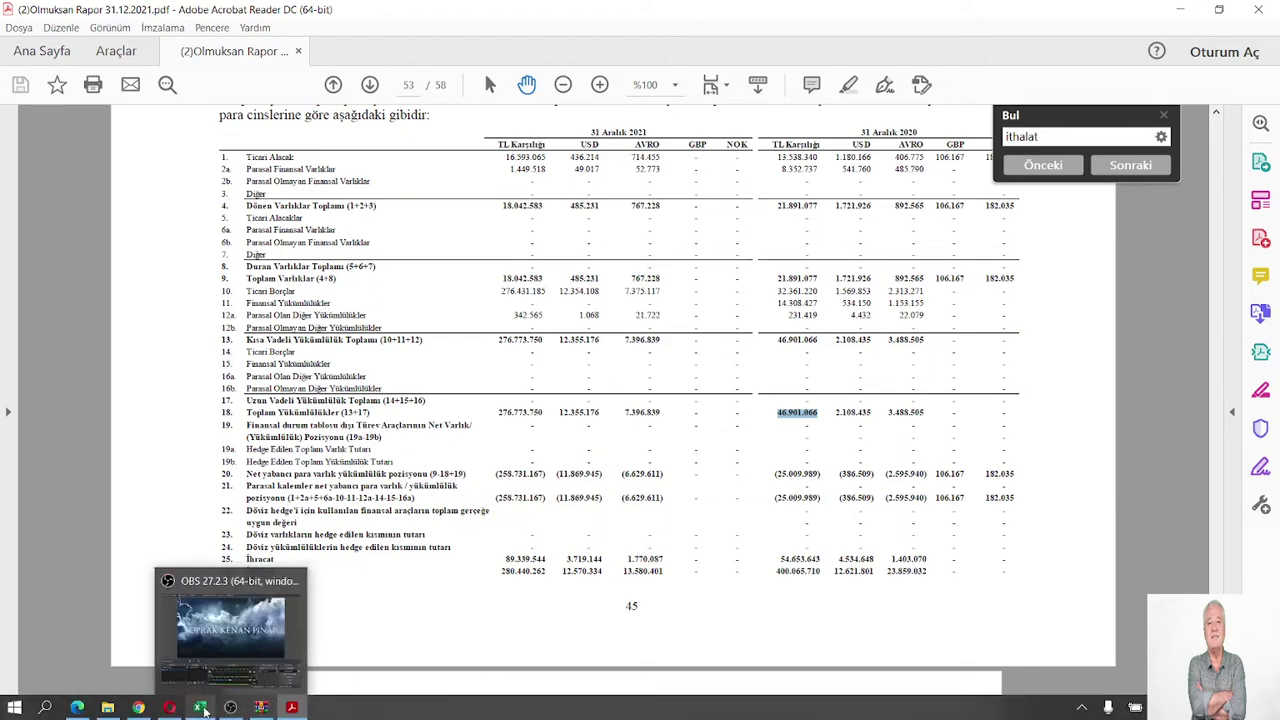
{"action": "left_click", "coordinate": [200, 707]}
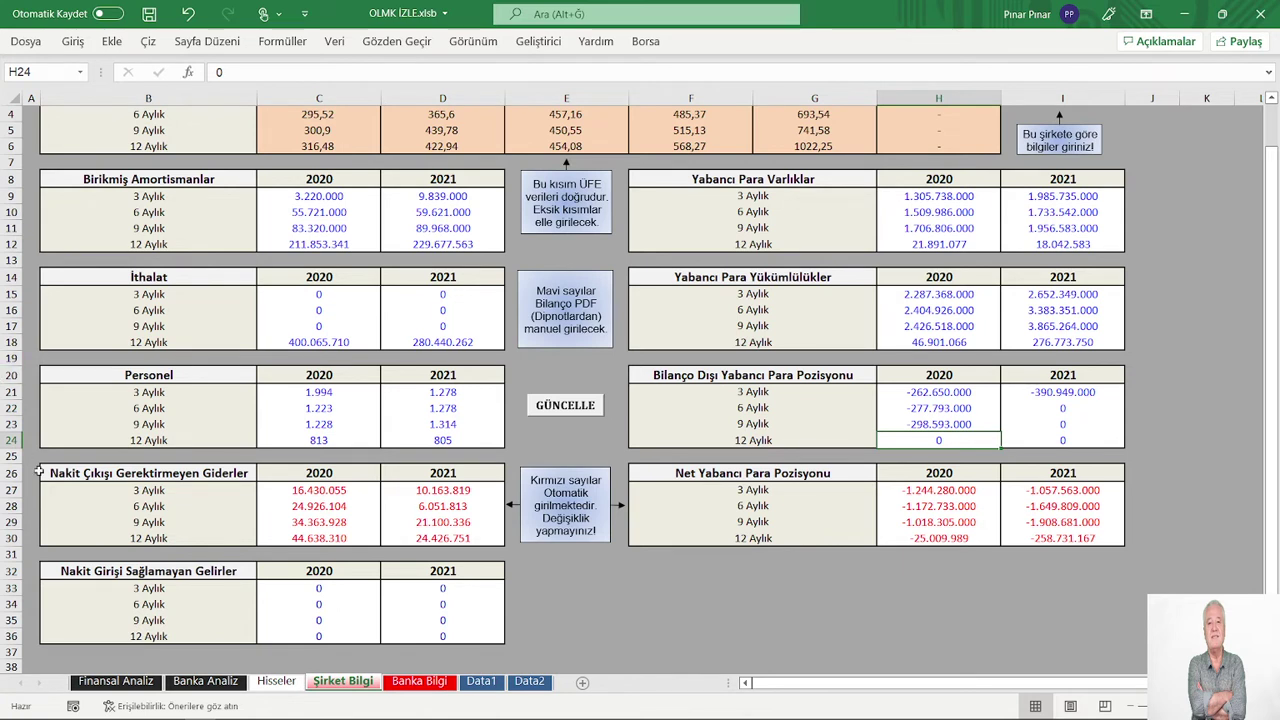
Step: Select the 2021 12 Aylık cell of Personel, switch to the Olmuksan PDF report and search it for "personel"
{"action": "left_click", "coordinate": [135, 378]}
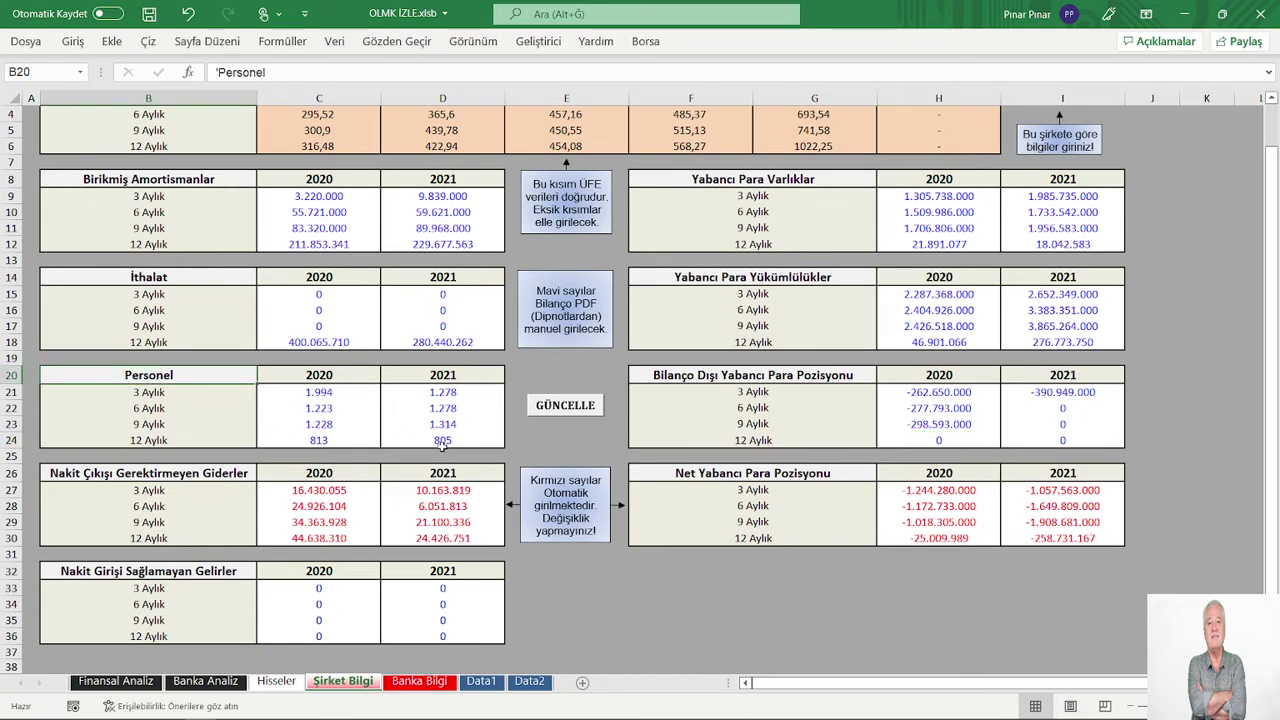
{"action": "left_click", "coordinate": [440, 440]}
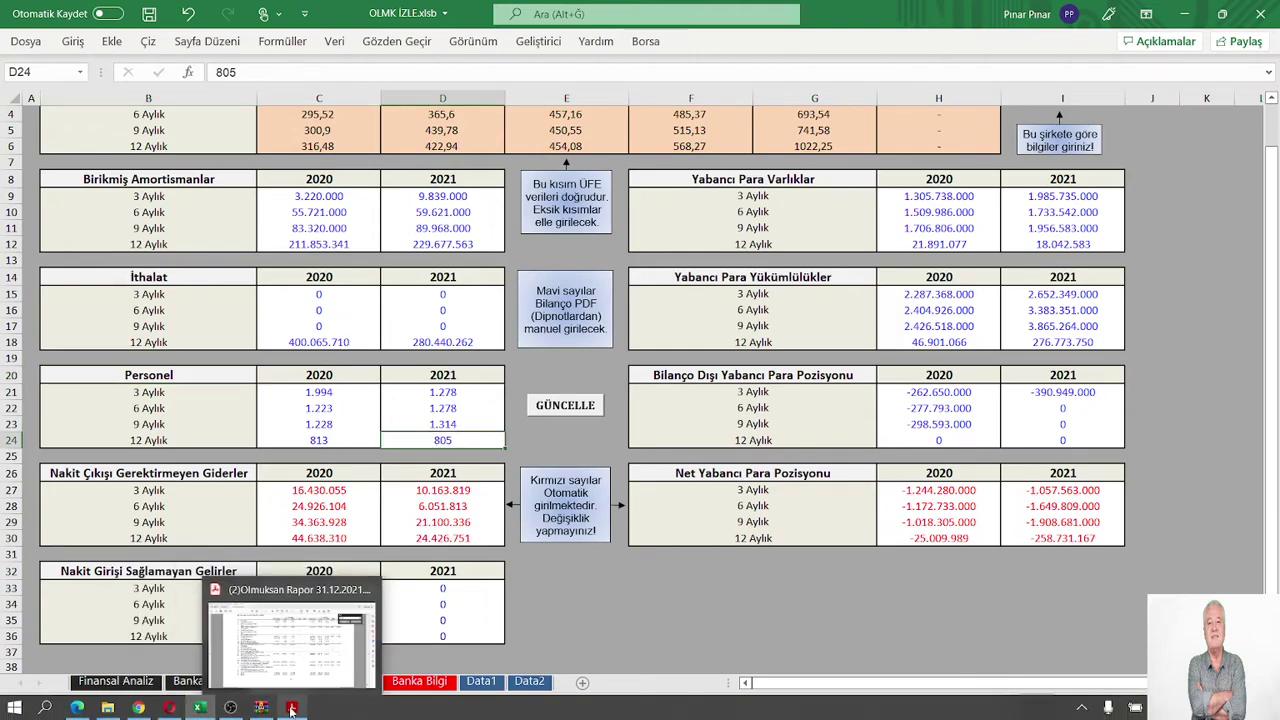
{"action": "left_click", "coordinate": [263, 708]}
{"action": "double_click", "coordinate": [1077, 138]}
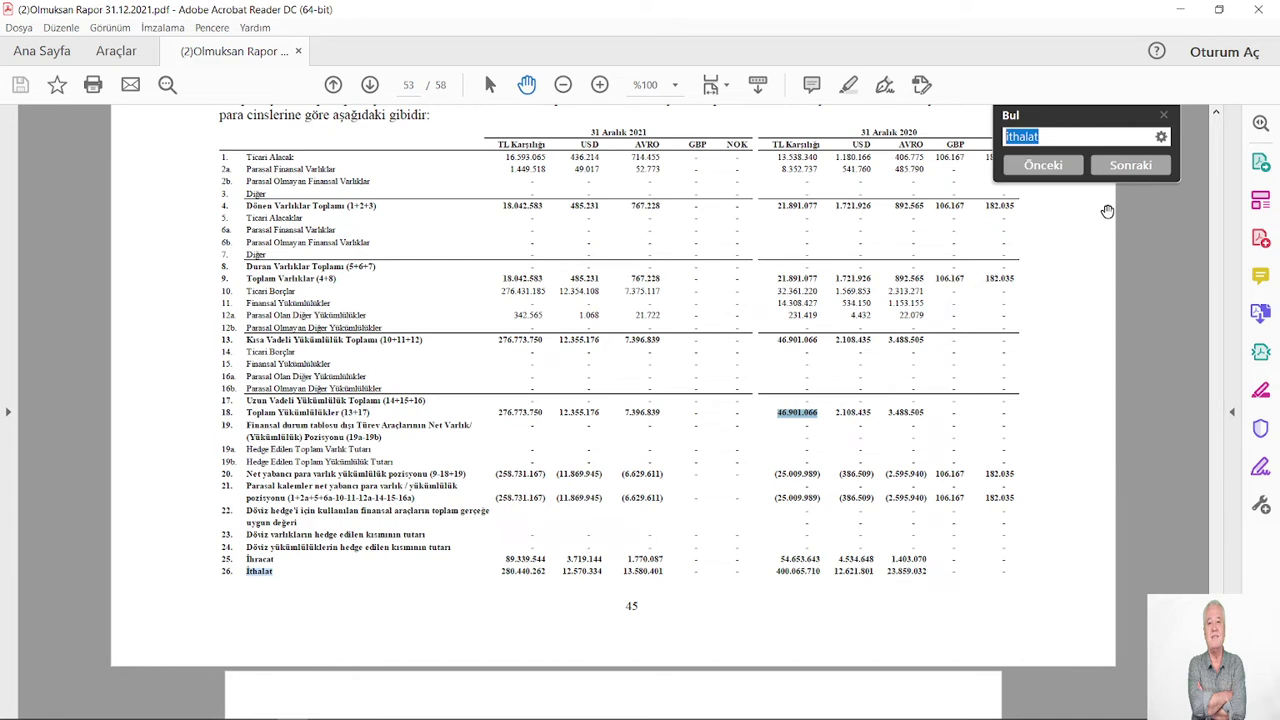
{"action": "type", "text": "perso"}
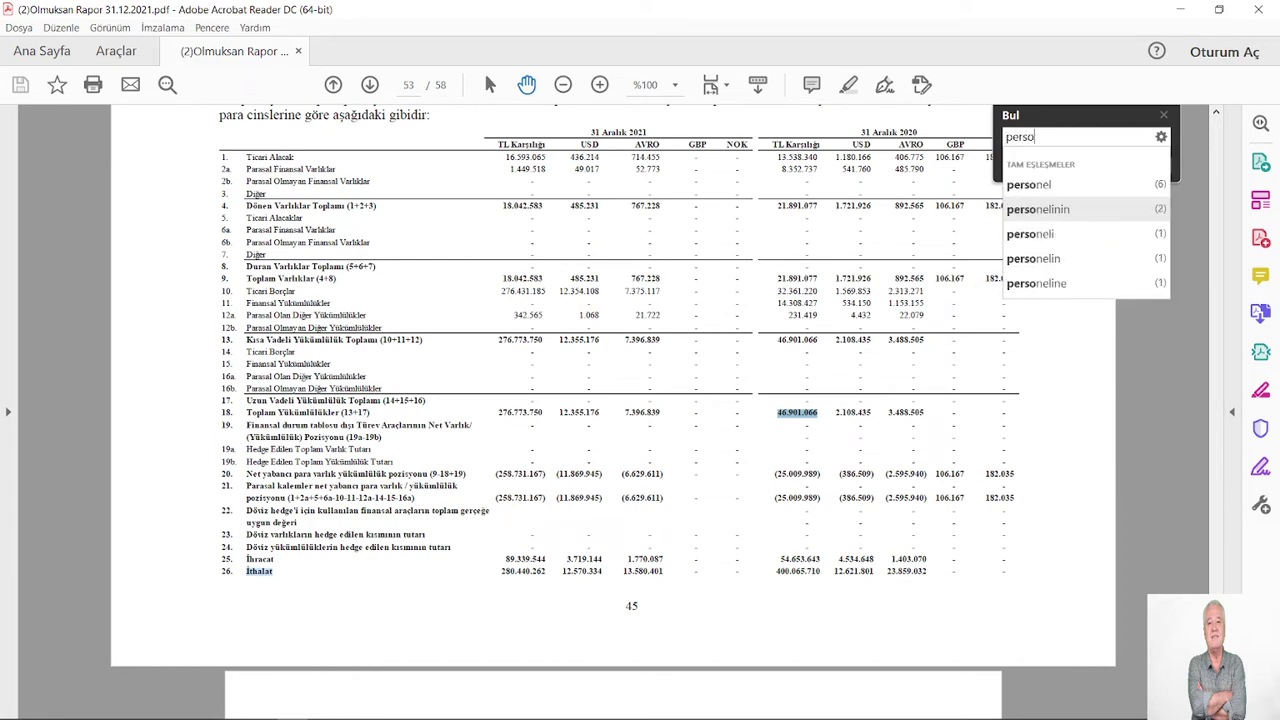
{"action": "type", "text": "nel"}
{"action": "key", "text": "Return"}
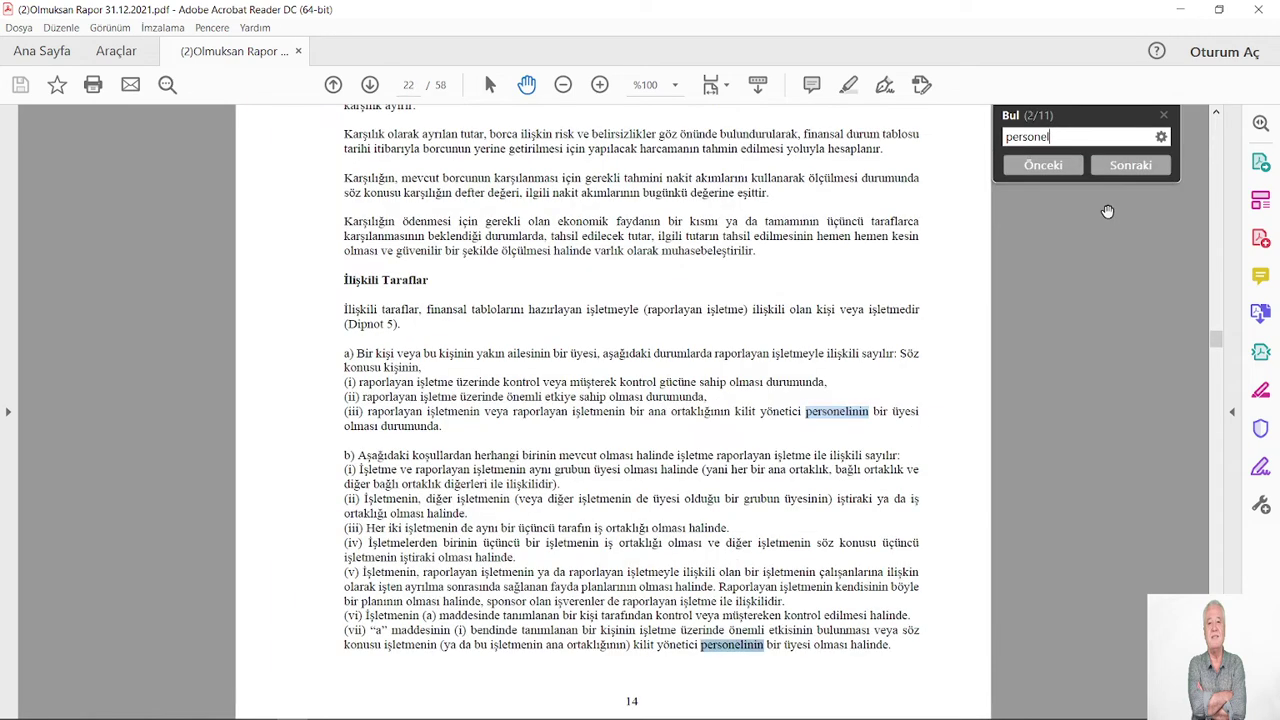
Step: Go through the remaining "personel" matches in the report, looking for the year-end number of employees
{"action": "key", "text": "Return"}
{"action": "key", "text": "Return"}
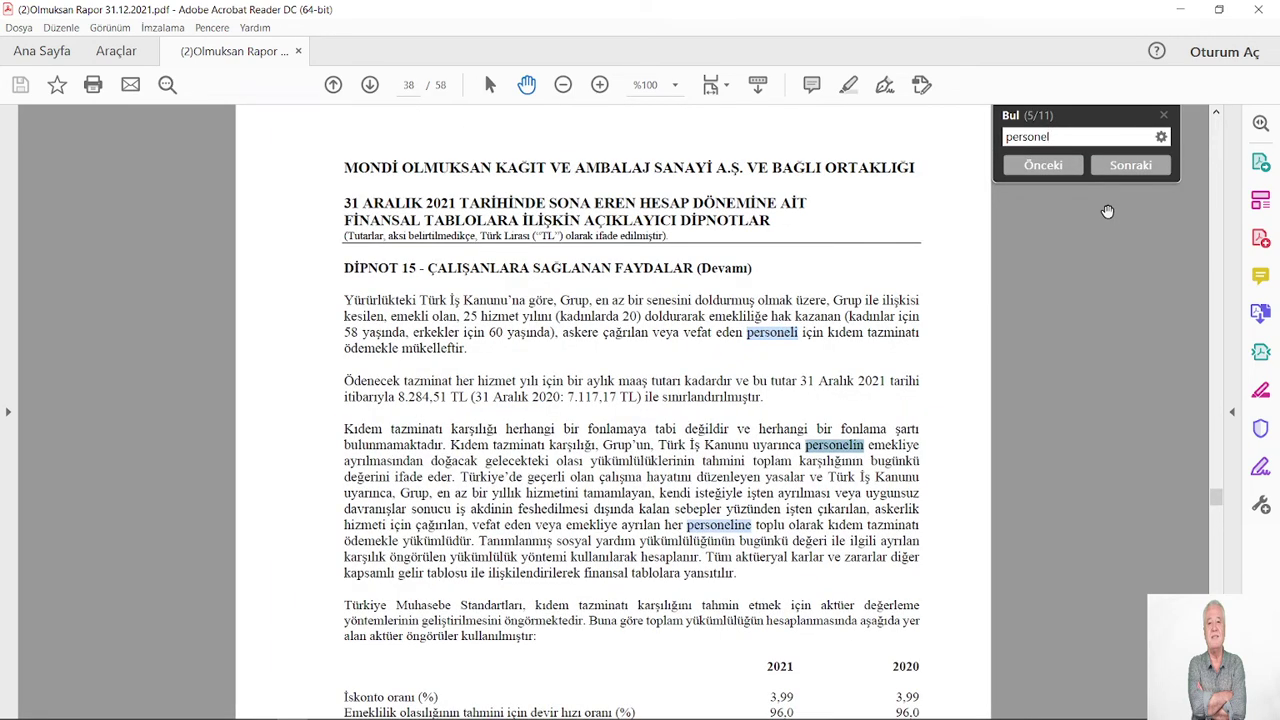
{"action": "key", "text": "Return"}
{"action": "key", "text": "Return"}
{"action": "key", "text": "Return"}
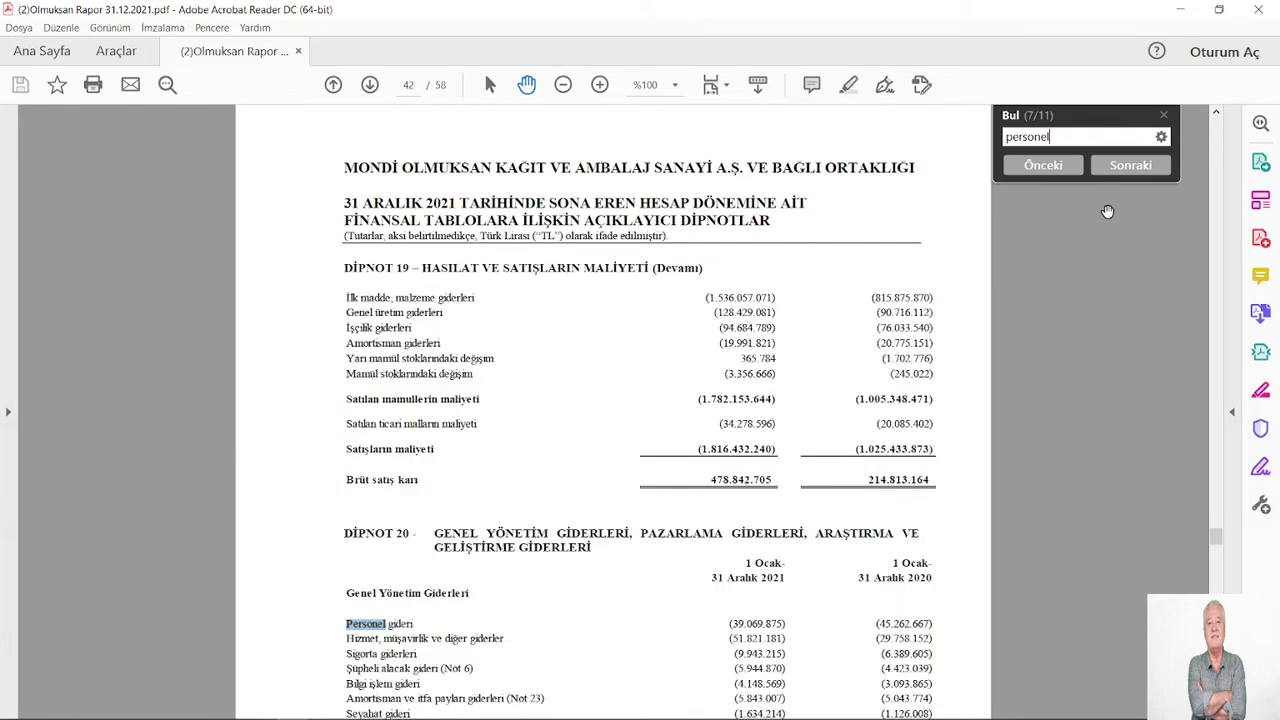
{"action": "key", "text": "Return"}
{"action": "key", "text": "Return"}
{"action": "key", "text": "Return"}
{"action": "key", "text": "Return"}
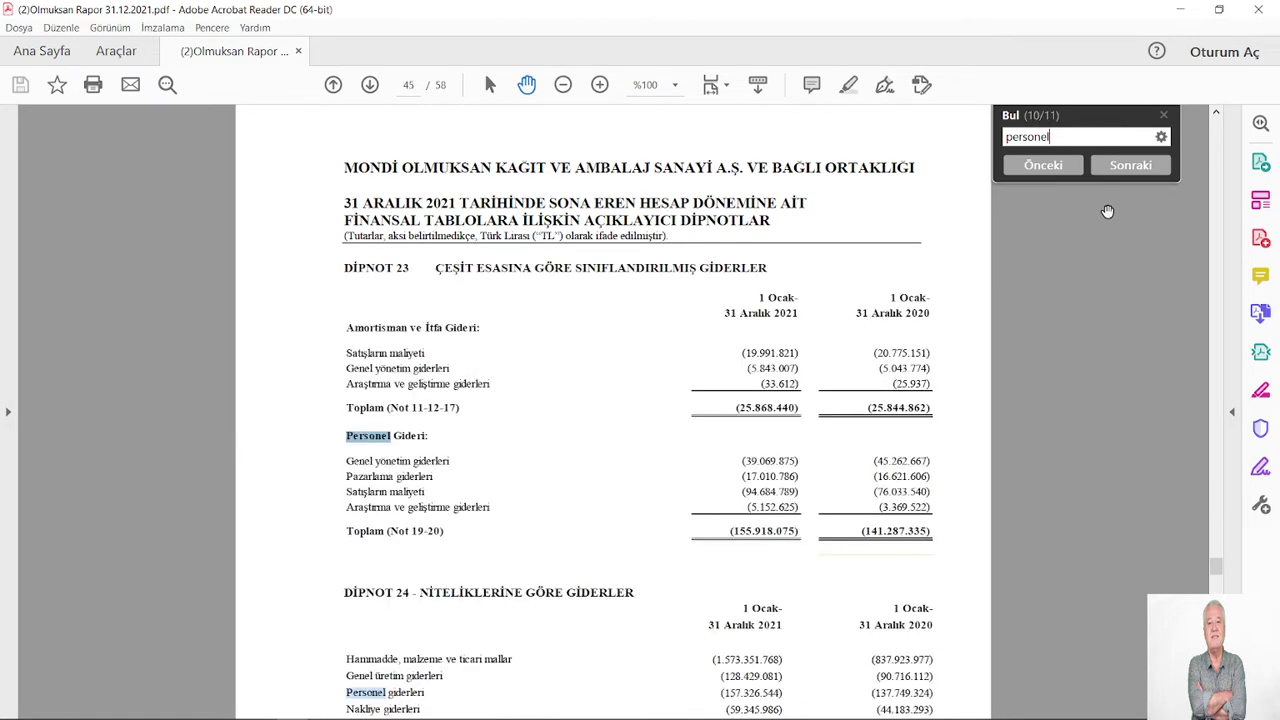
{"action": "key", "text": "Return"}
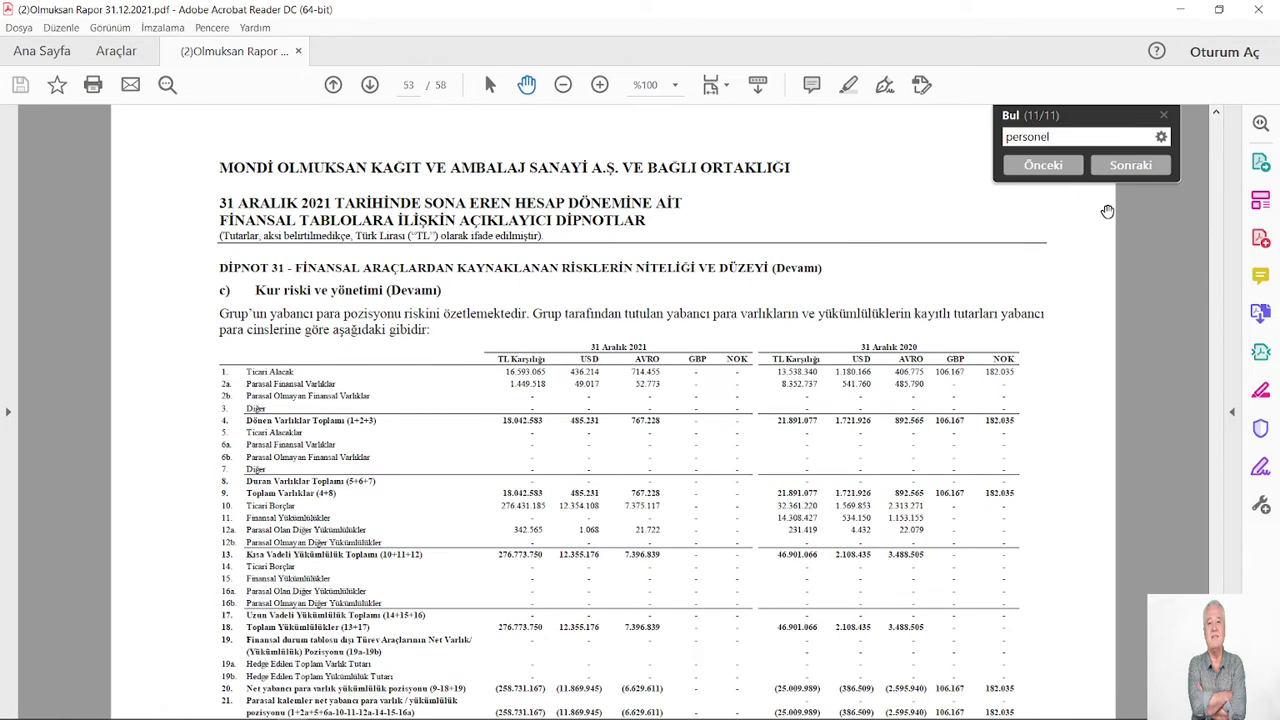
Step: Replace the report's search term with "çalışanlar" and run the search
{"action": "key", "text": "BackSpace"}
{"action": "key", "text": "BackSpace"}
{"action": "key", "text": "BackSpace"}
{"action": "key", "text": "BackSpace"}
{"action": "key", "text": "BackSpace"}
{"action": "key", "text": "BackSpace"}
{"action": "key", "text": "BackSpace"}
{"action": "key", "text": "BackSpace"}
{"action": "type", "text": "ç"}
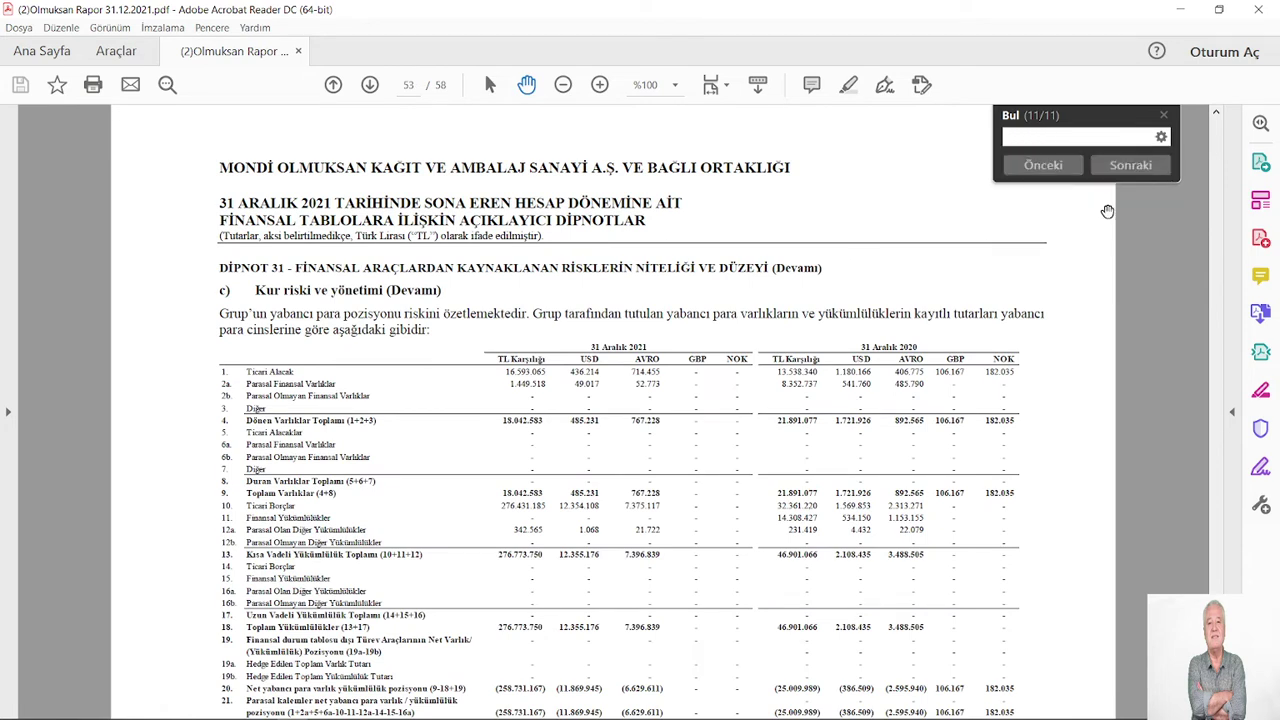
{"action": "type", "text": "alışan"}
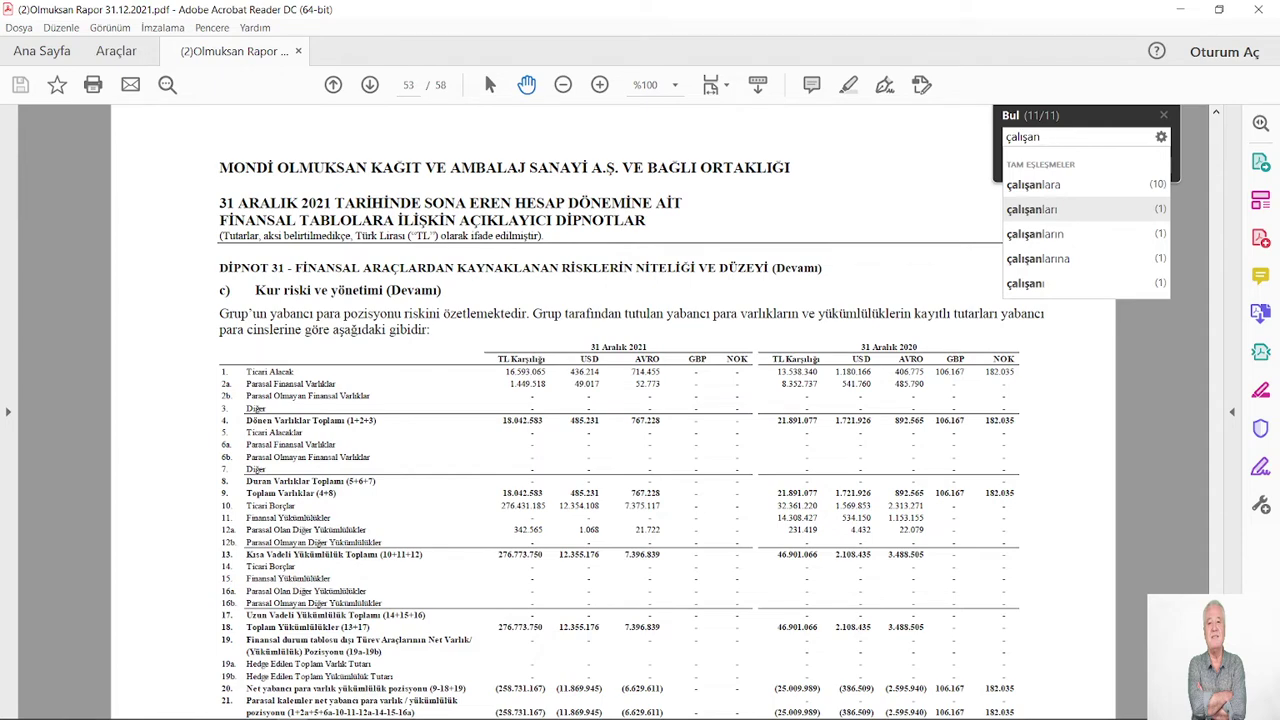
{"action": "type", "text": "lar"}
{"action": "key", "text": "Return"}
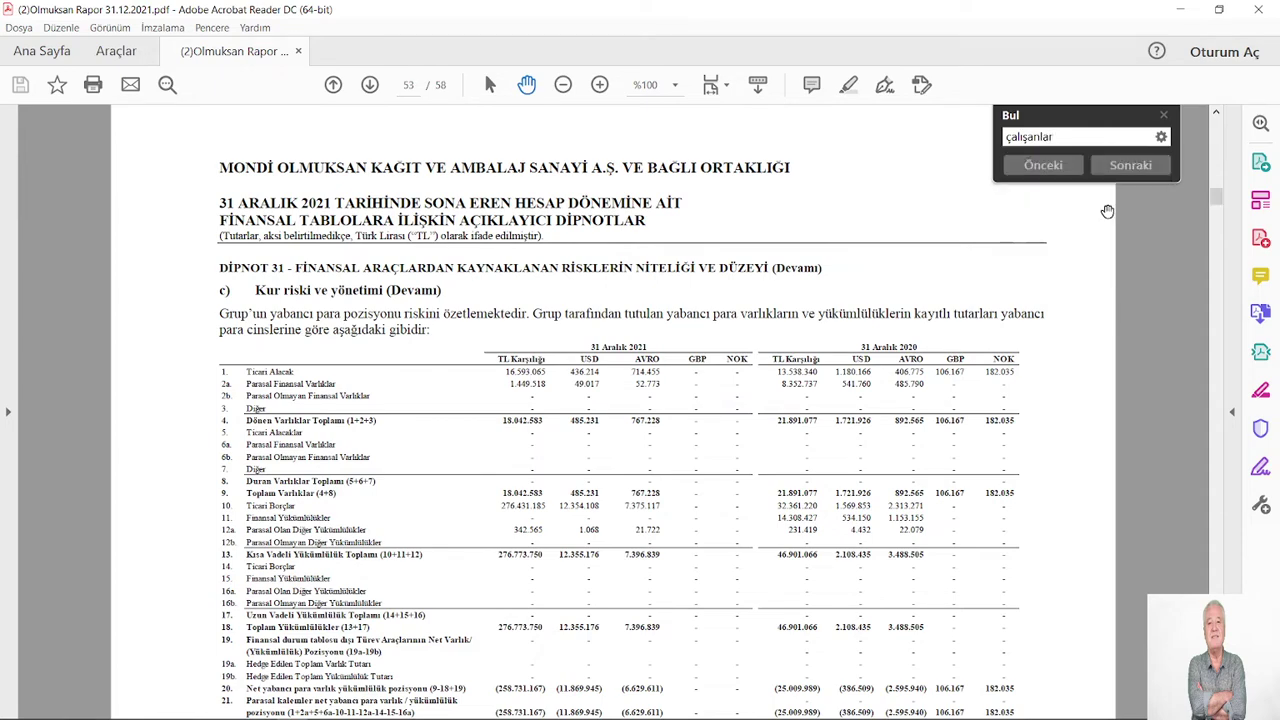
Step: Go through all "çalışanlar" matches up to the end of the report, looking for a statement of the employee count
{"action": "key", "text": "Return"}
{"action": "key", "text": "Return"}
{"action": "key", "text": "Return"}
{"action": "key", "text": "Return"}
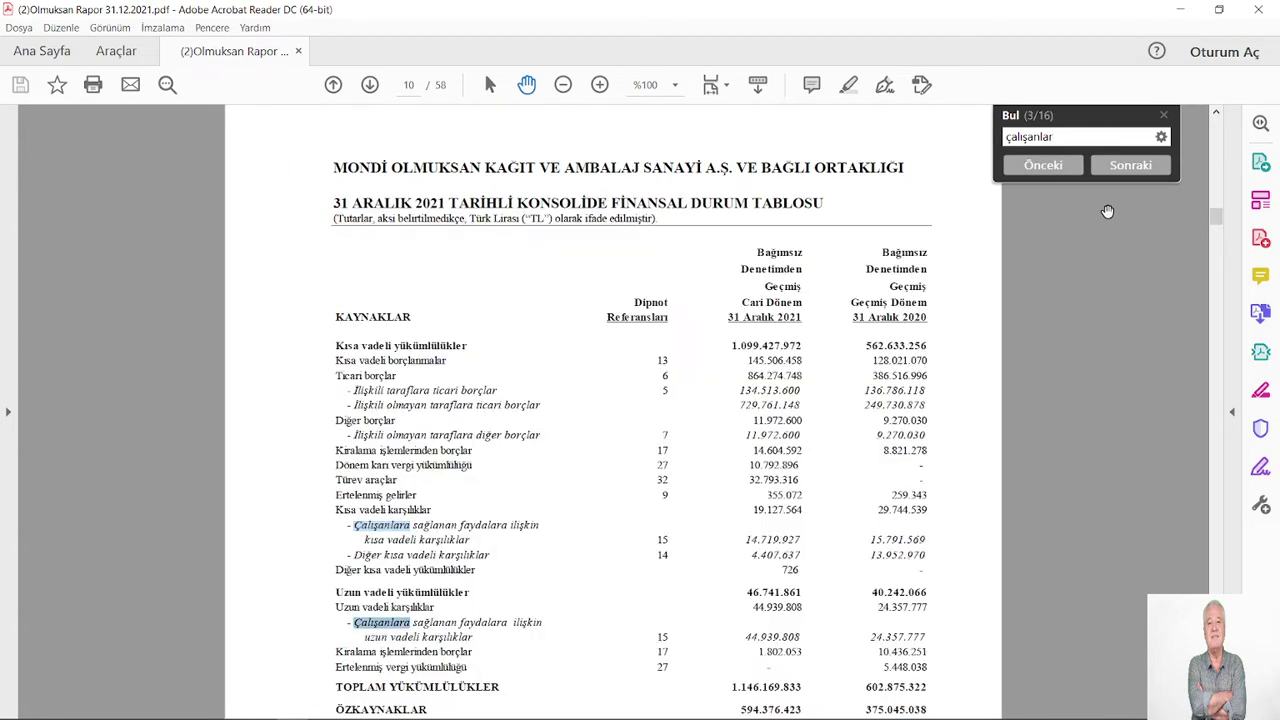
{"action": "key", "text": "Return"}
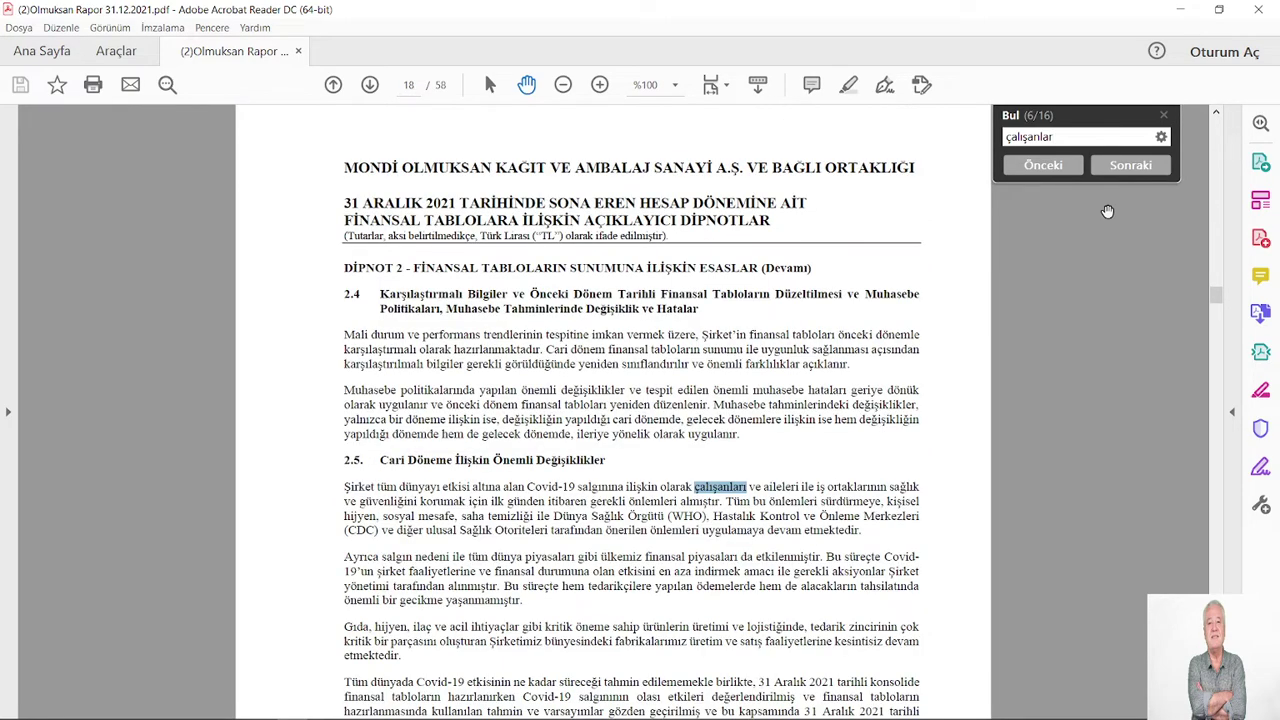
{"action": "key", "text": "Return"}
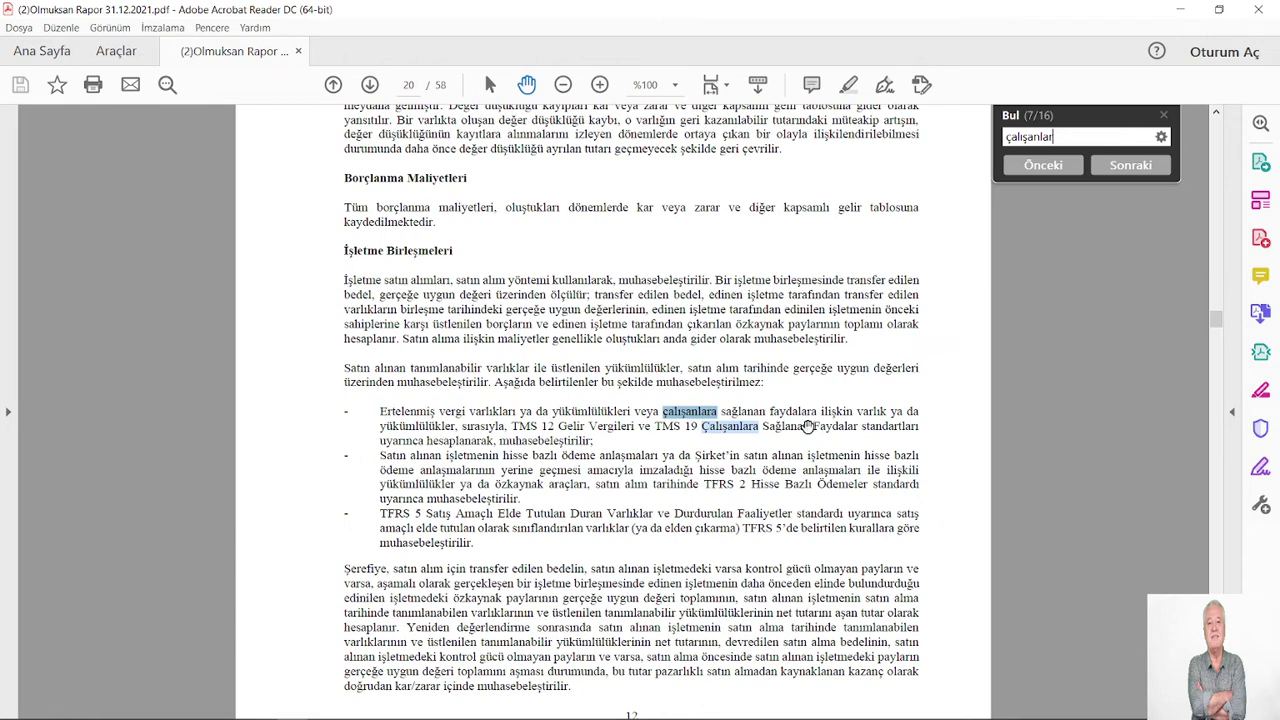
{"action": "key", "text": "Return"}
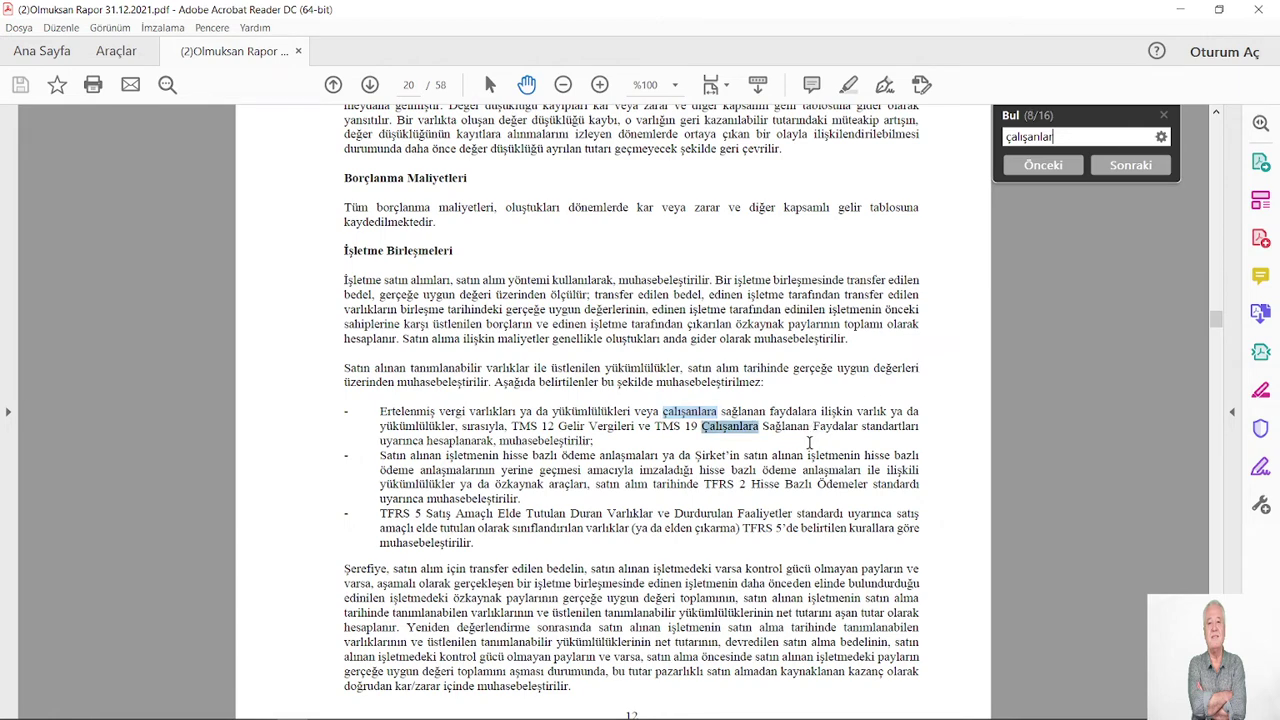
{"action": "key", "text": "Return"}
{"action": "key", "text": "Return"}
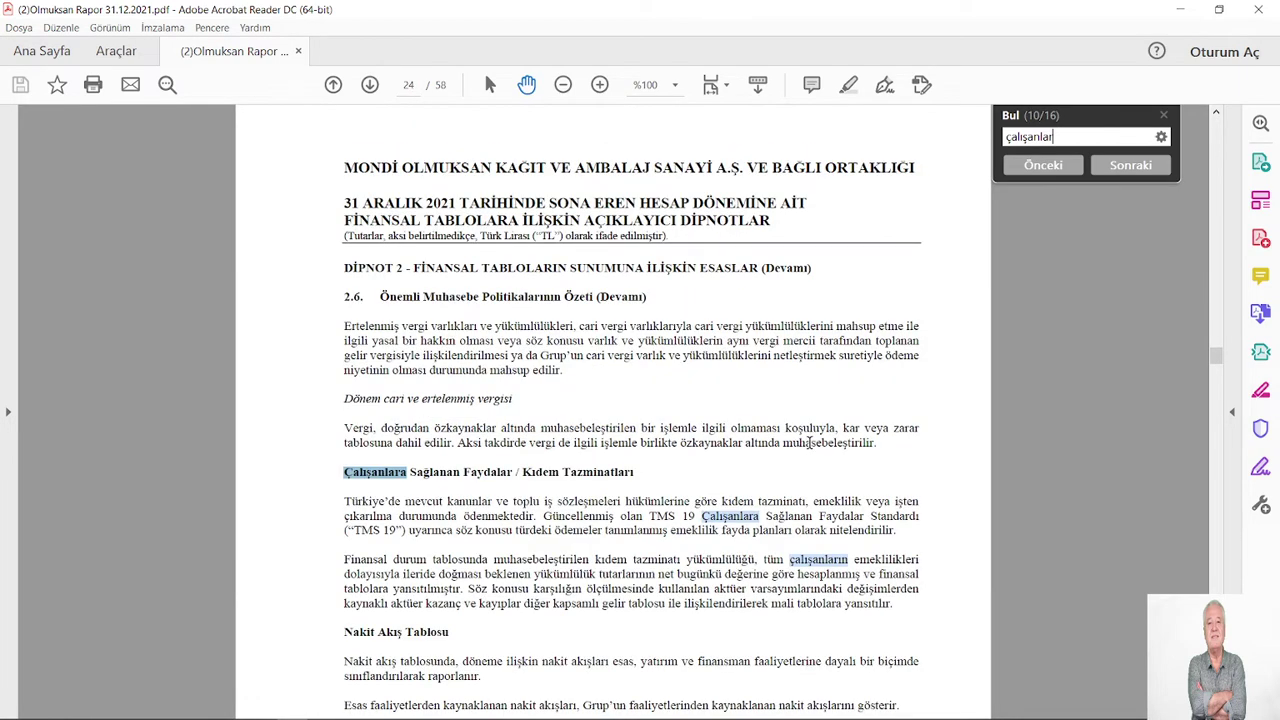
{"action": "key", "text": "Return"}
{"action": "key", "text": "Return"}
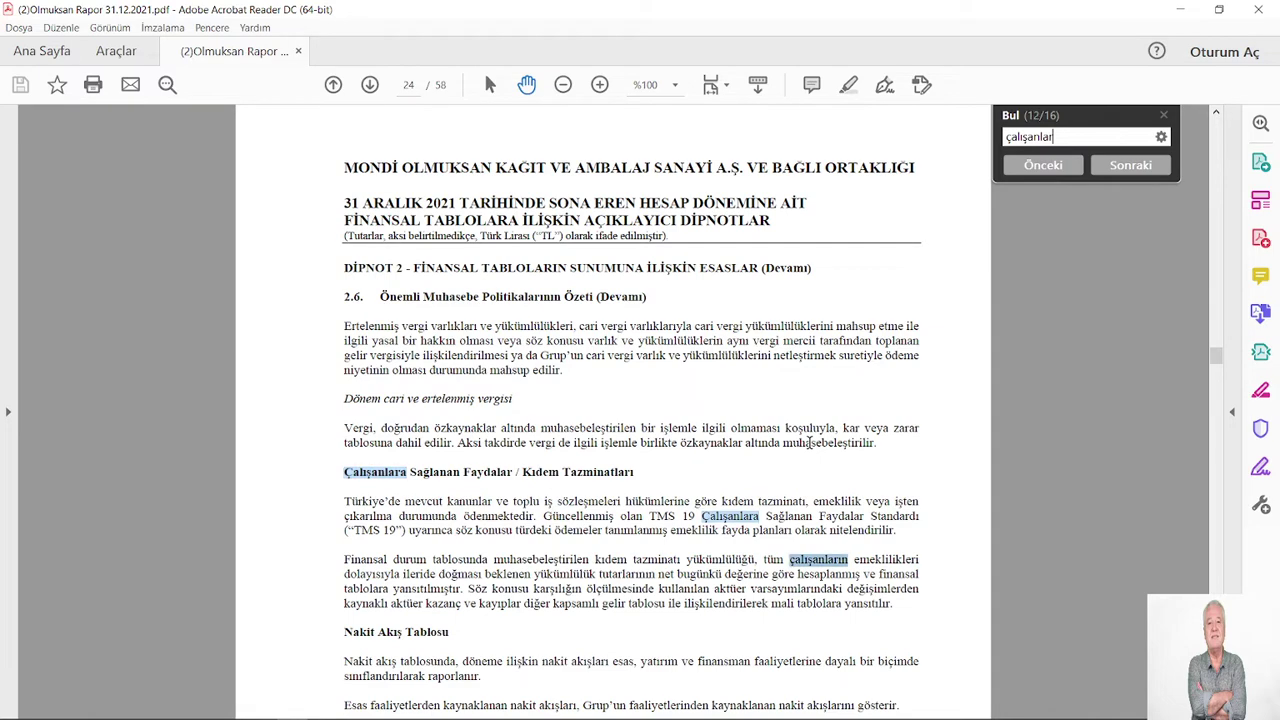
{"action": "key", "text": "Return"}
{"action": "key", "text": "Return"}
{"action": "key", "text": "Return"}
{"action": "key", "text": "Return"}
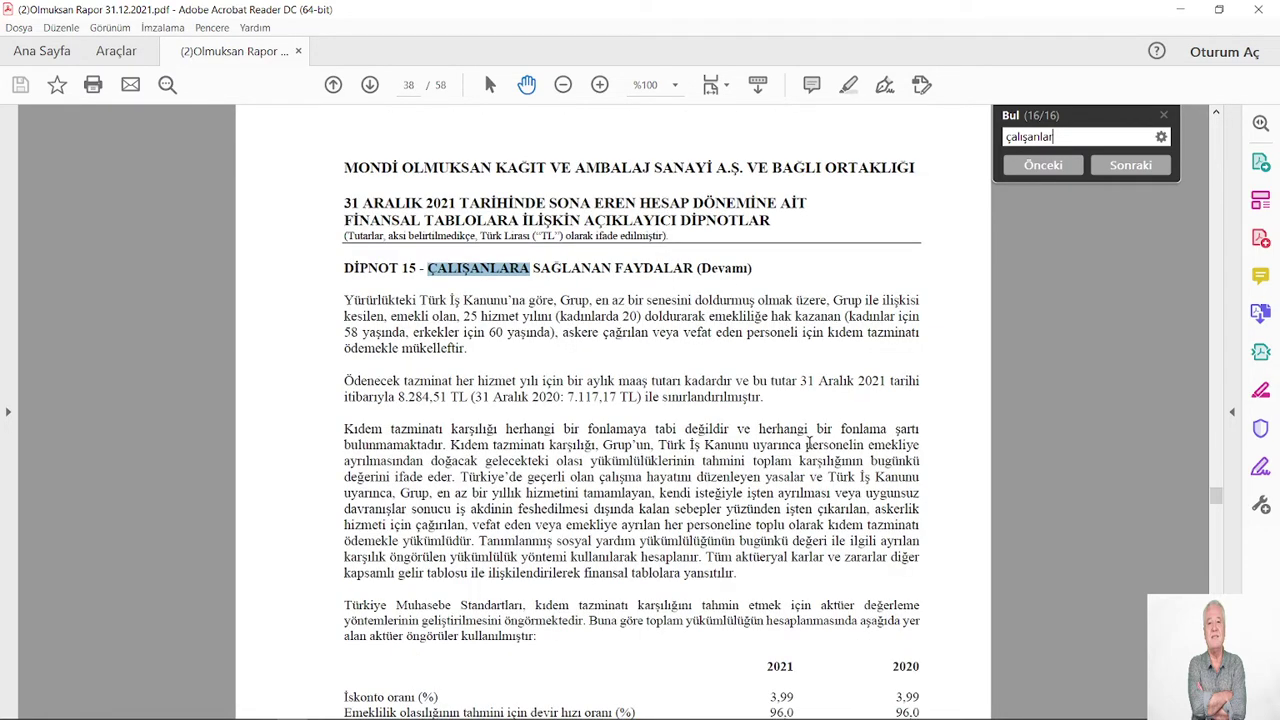
{"action": "key", "text": "Return"}
{"action": "key", "text": "Return"}
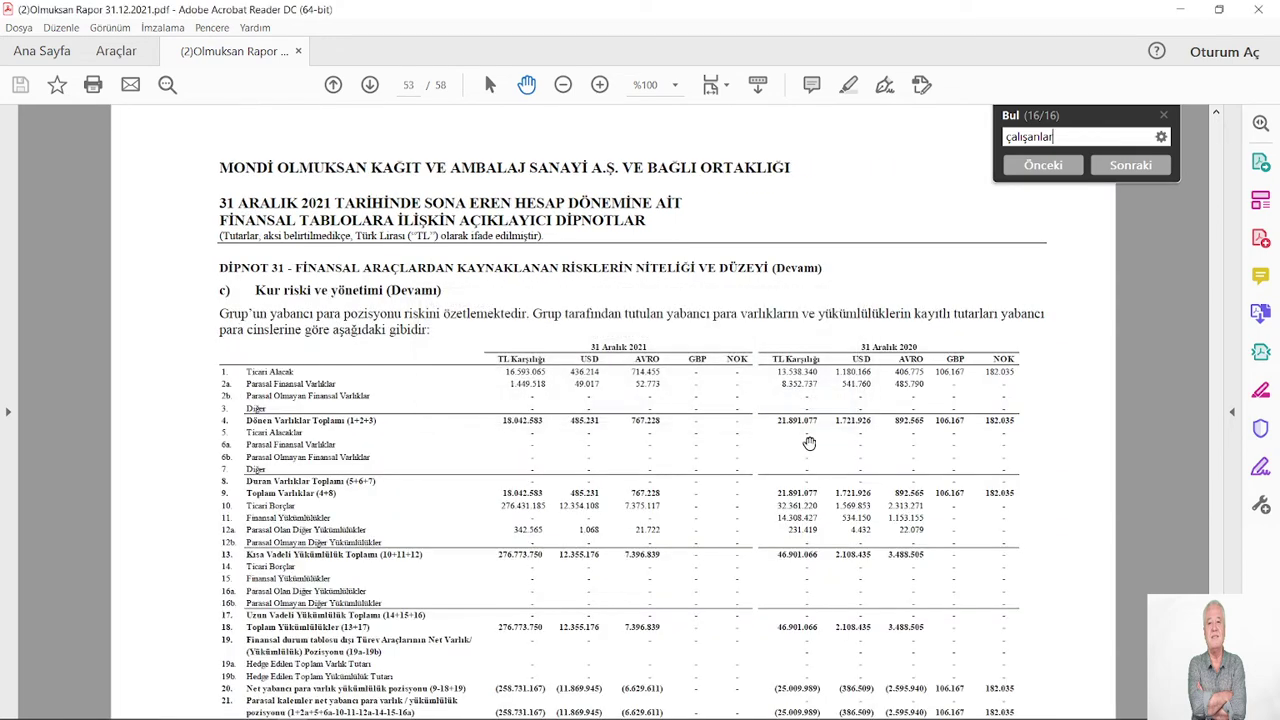
Step: Go through the "çalışanlar" matches a second time from the balance sheet to Dipnot 15, checking each for the headcount
{"action": "key", "text": "Return"}
{"action": "key", "text": "Return"}
{"action": "key", "text": "Return"}
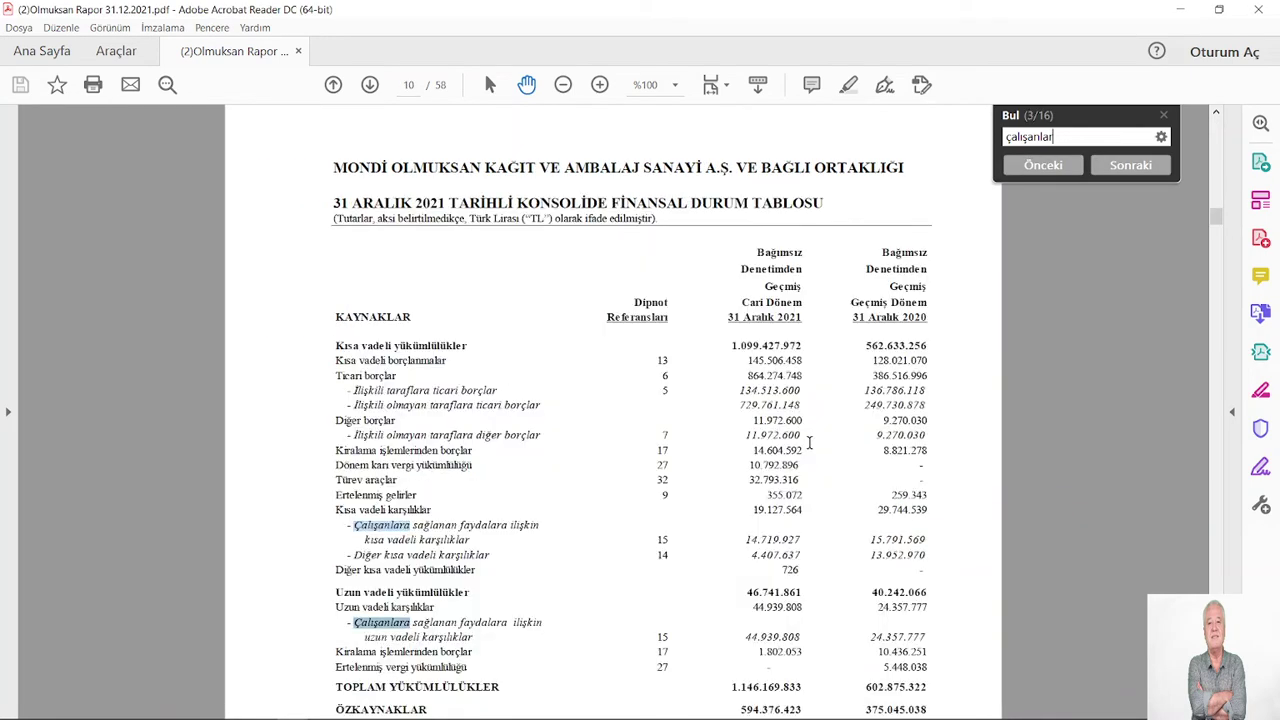
{"action": "key", "text": "Return"}
{"action": "key", "text": "Return"}
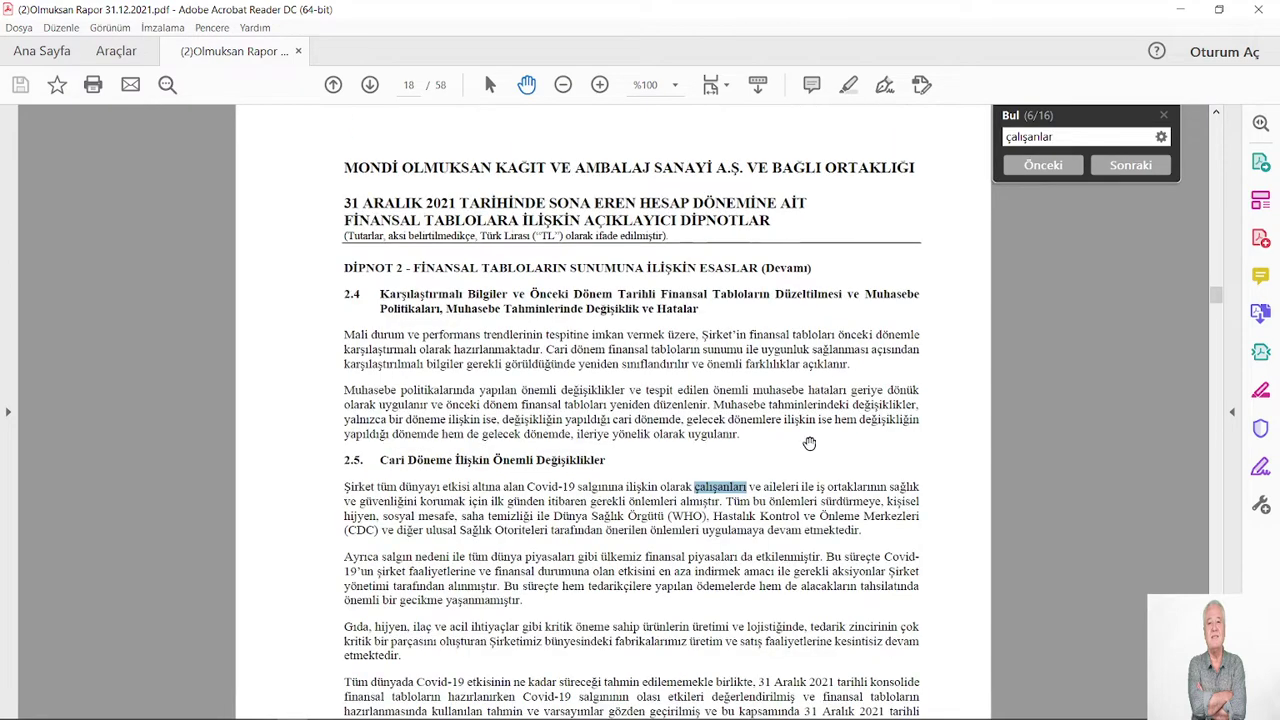
{"action": "key", "text": "Return"}
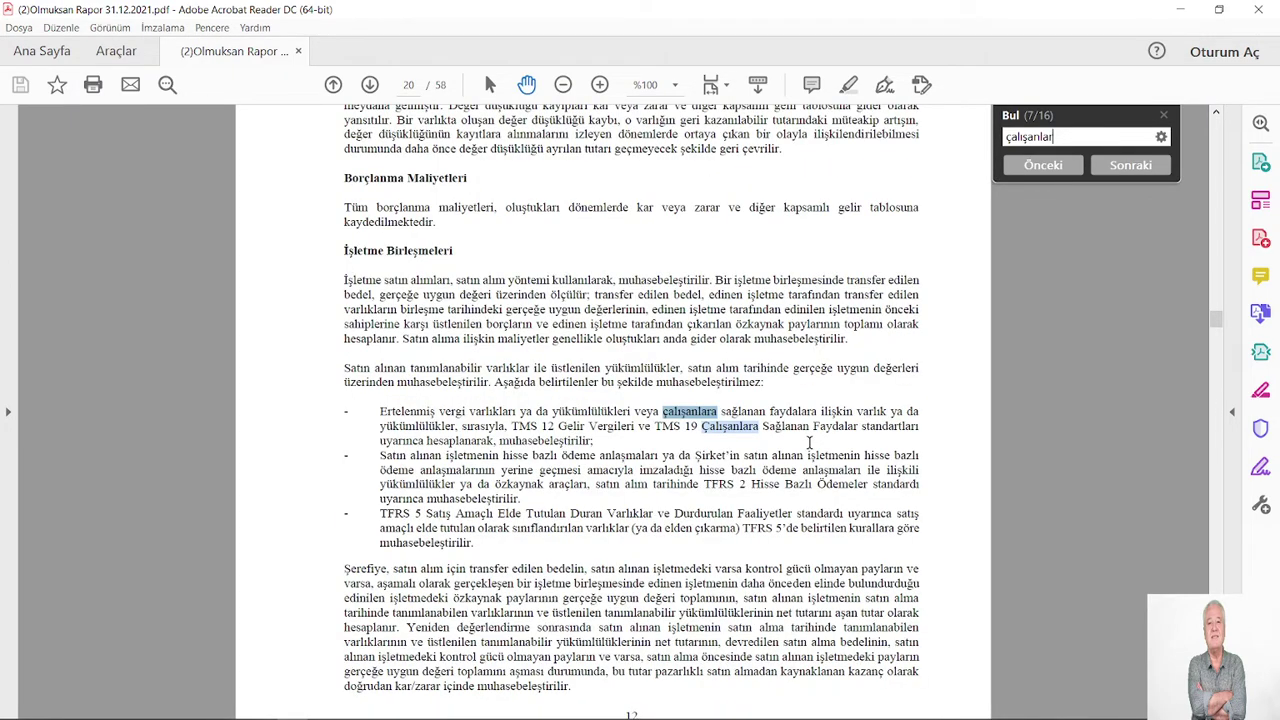
{"action": "key", "text": "Return"}
{"action": "key", "text": "Return"}
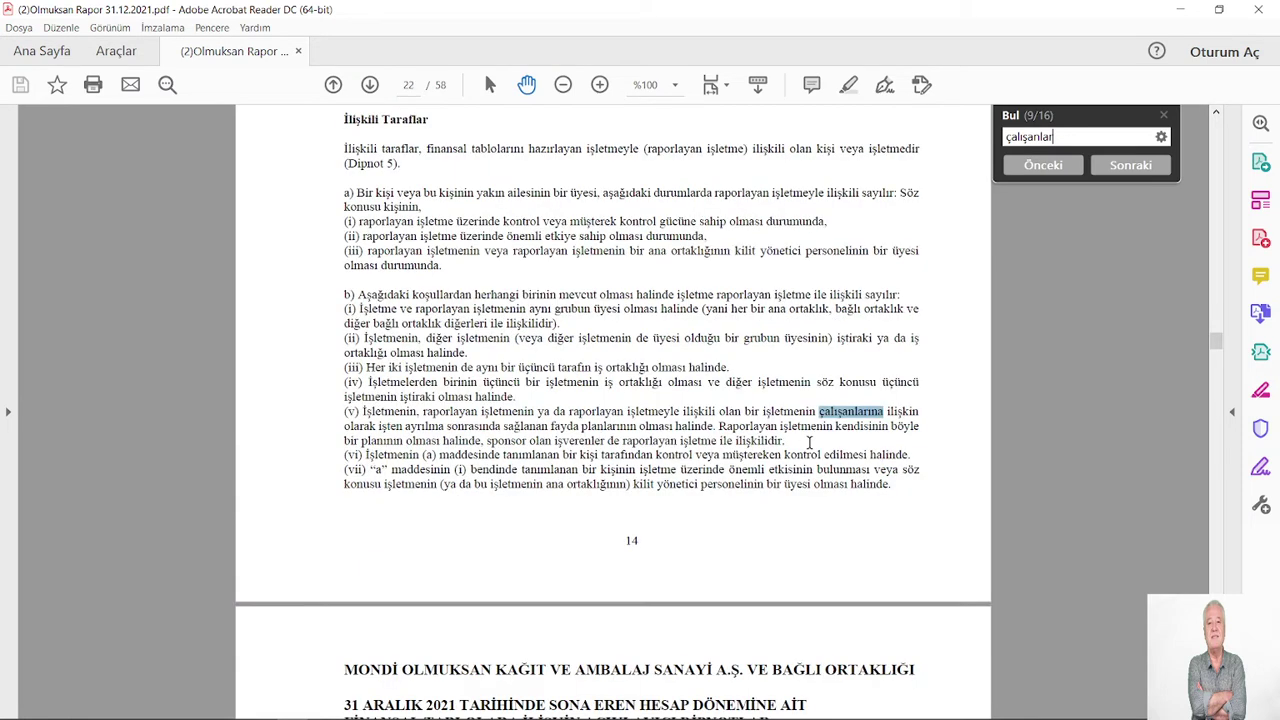
{"action": "key", "text": "Return"}
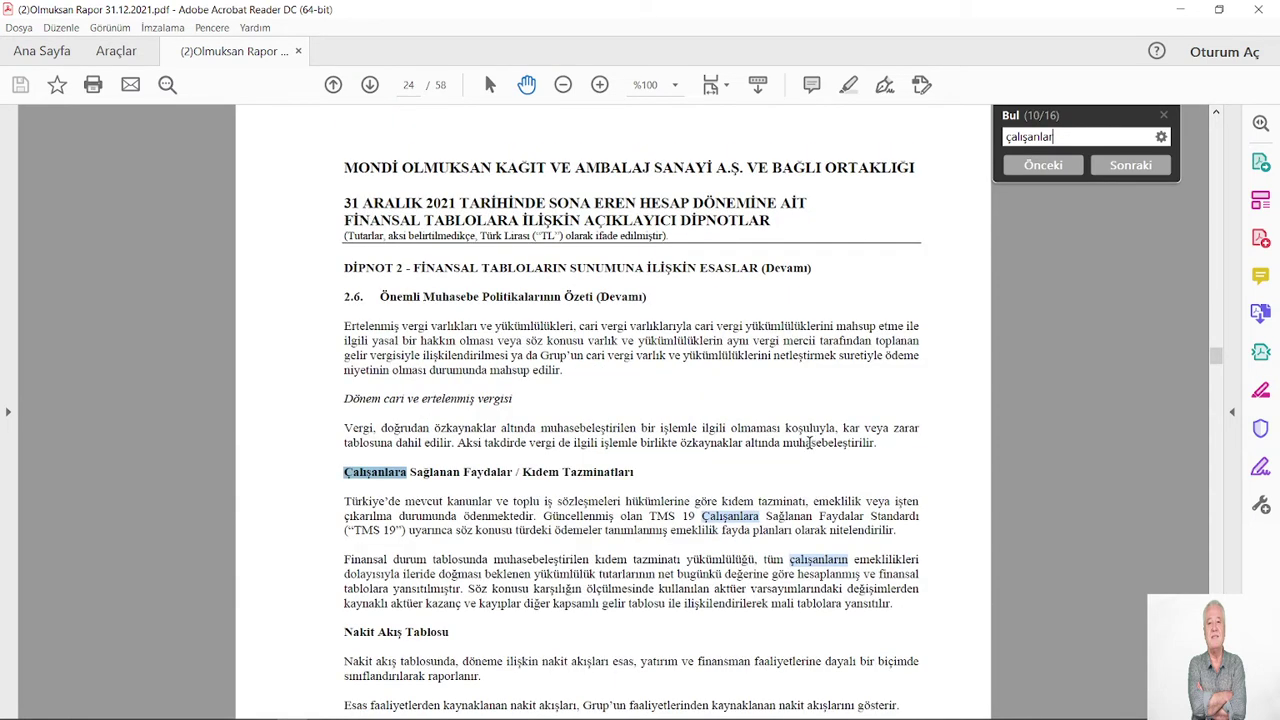
{"action": "key", "text": "Return"}
{"action": "key", "text": "Return"}
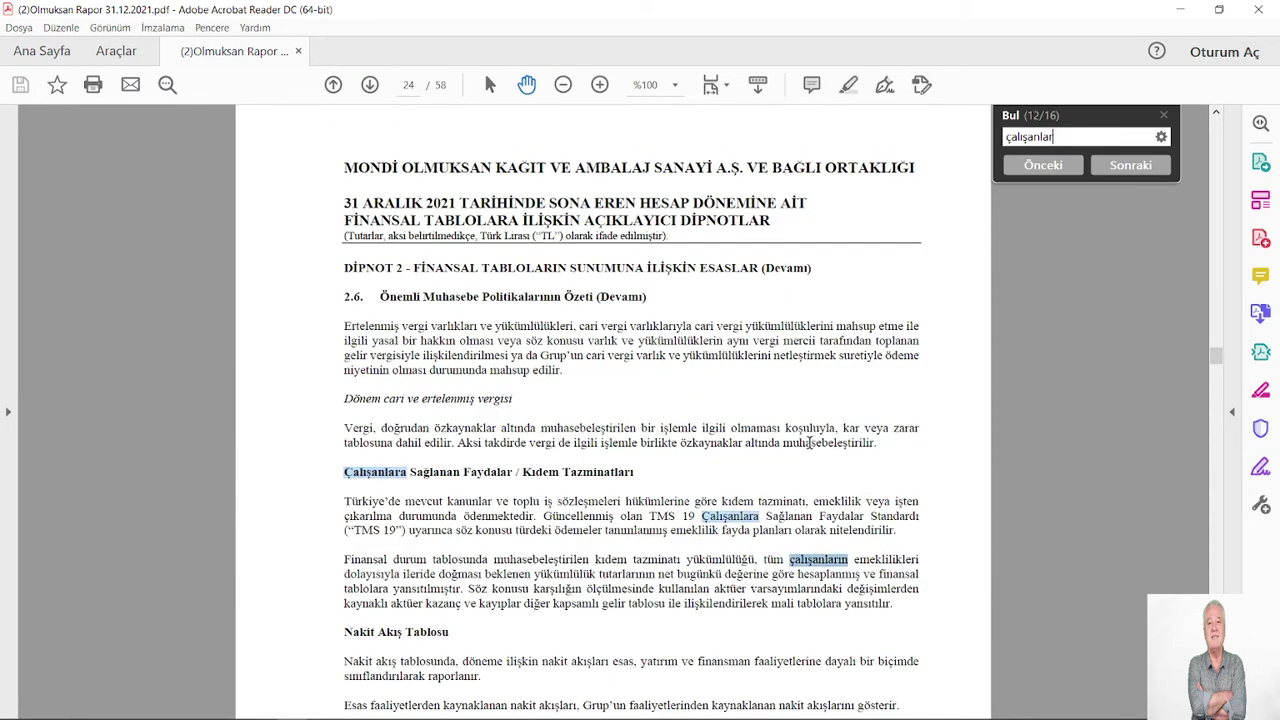
{"action": "key", "text": "Return"}
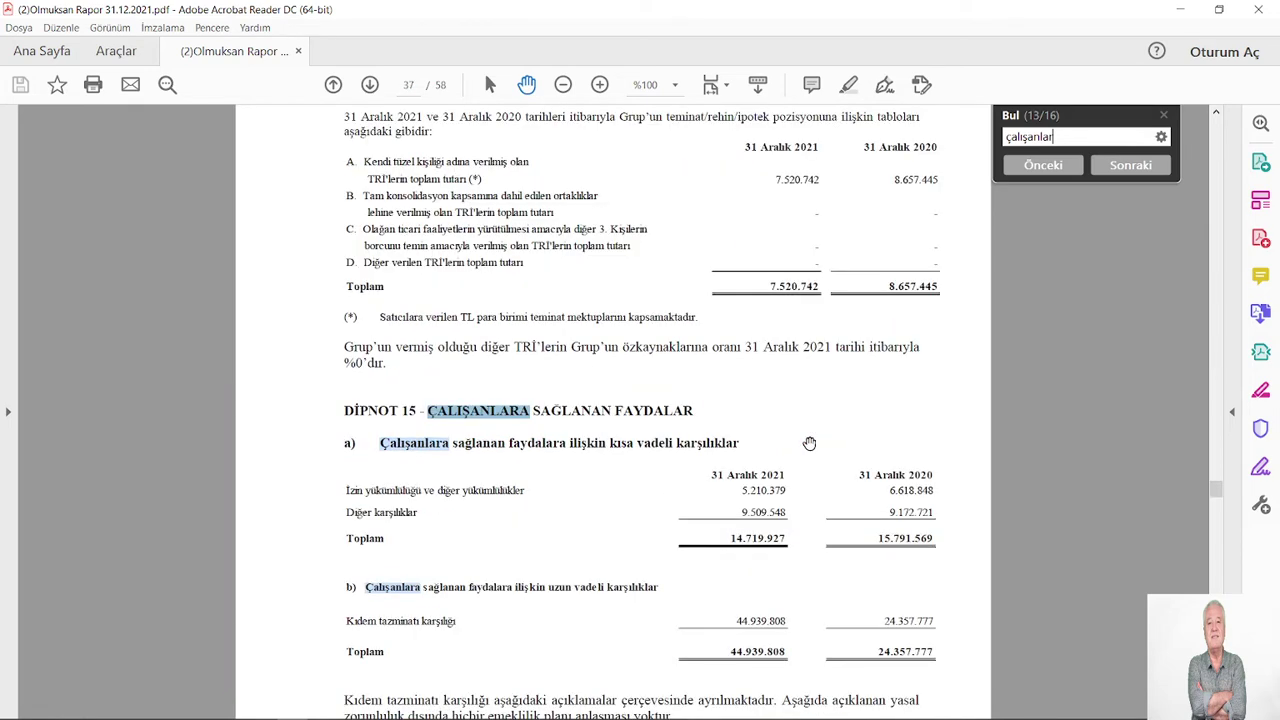
{"action": "key", "text": "Return"}
{"action": "key", "text": "Return"}
{"action": "key", "text": "Return"}
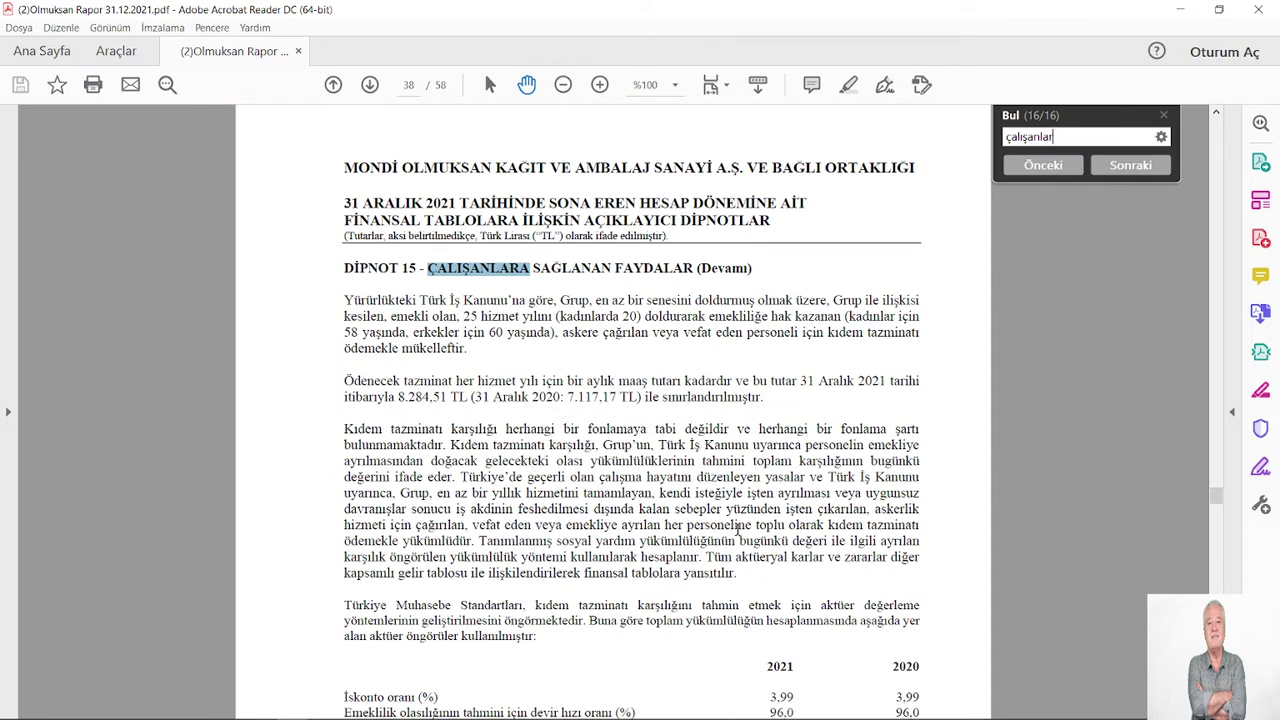
{"action": "key", "text": "Return"}
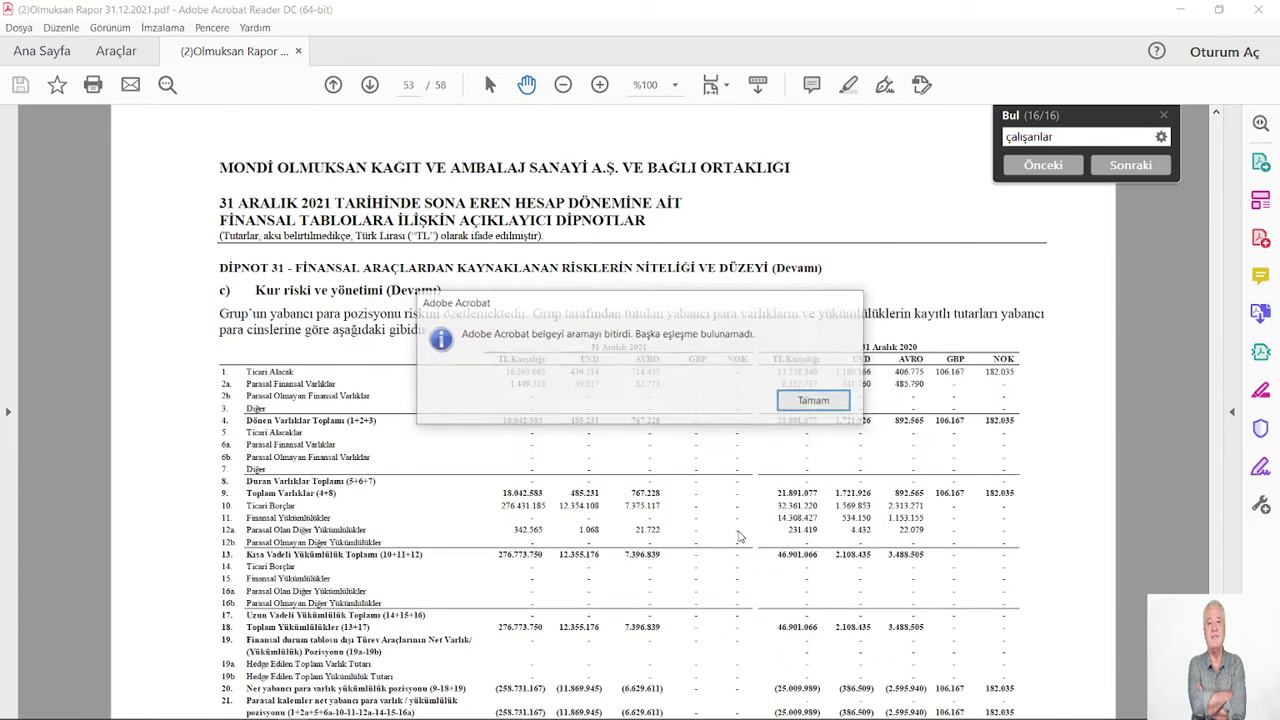
{"action": "key", "text": "Return"}
Step: Search the report for "çalışan" instead and advance to the match in Dipnot 1 that states the Group's employee numbers
{"action": "key", "text": "BackSpace"}
{"action": "key", "text": "BackSpace"}
{"action": "key", "text": "BackSpace"}
{"action": "key", "text": "BackSpace"}
{"action": "key", "text": "BackSpace"}
{"action": "key", "text": "BackSpace"}
{"action": "key", "text": "BackSpace"}
{"action": "key", "text": "BackSpace"}
{"action": "key", "text": "BackSpace"}
{"action": "key", "text": "BackSpace"}
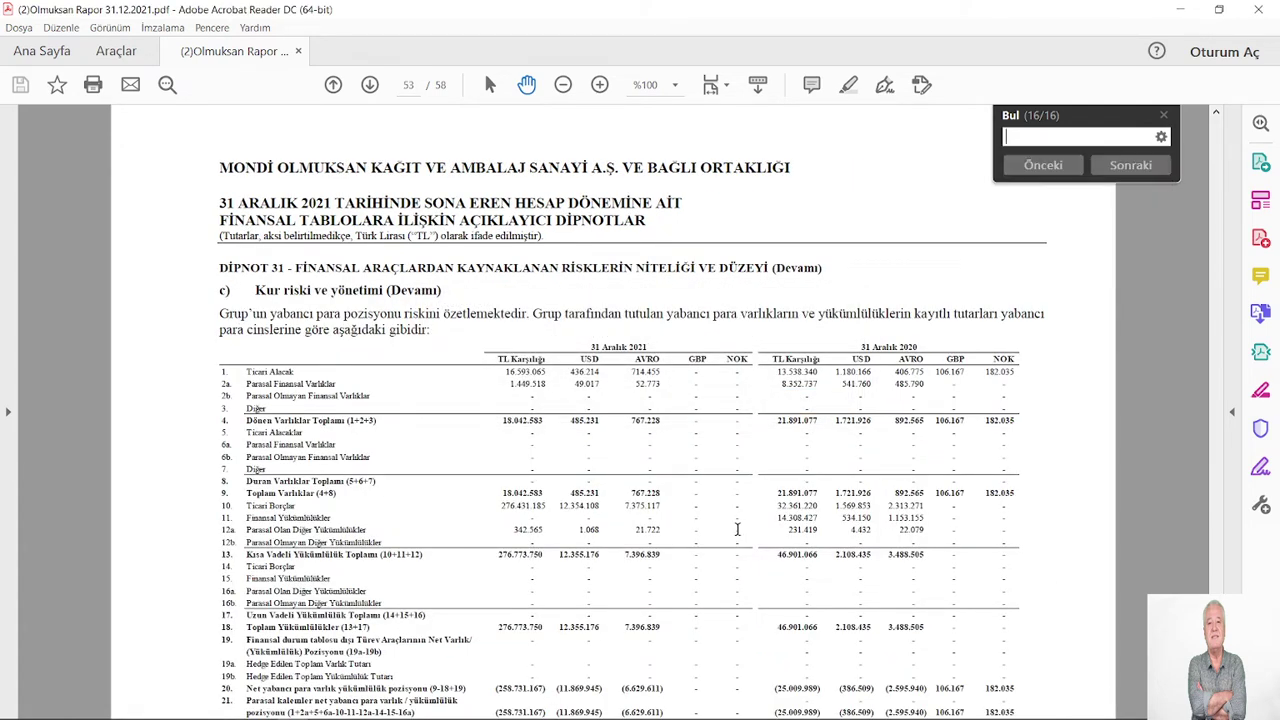
{"action": "type", "text": "çalışan"}
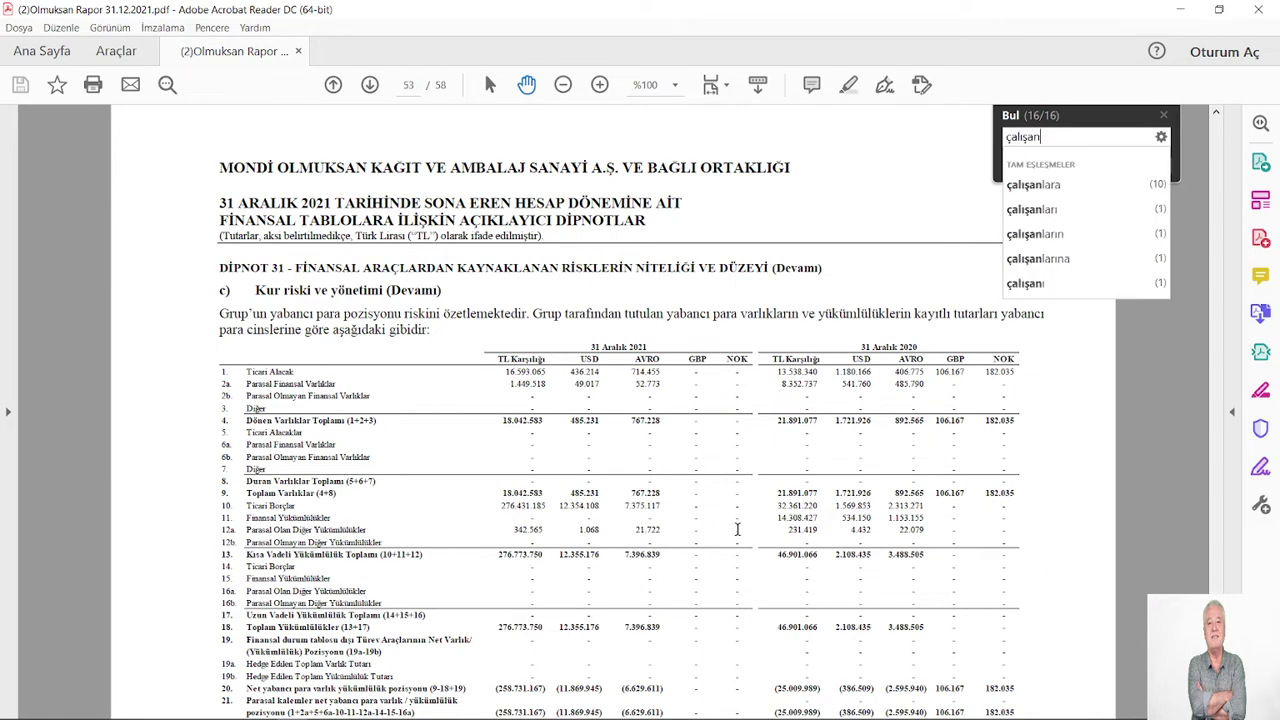
{"action": "key", "text": "Return"}
{"action": "key", "text": "Return"}
{"action": "key", "text": "Return"}
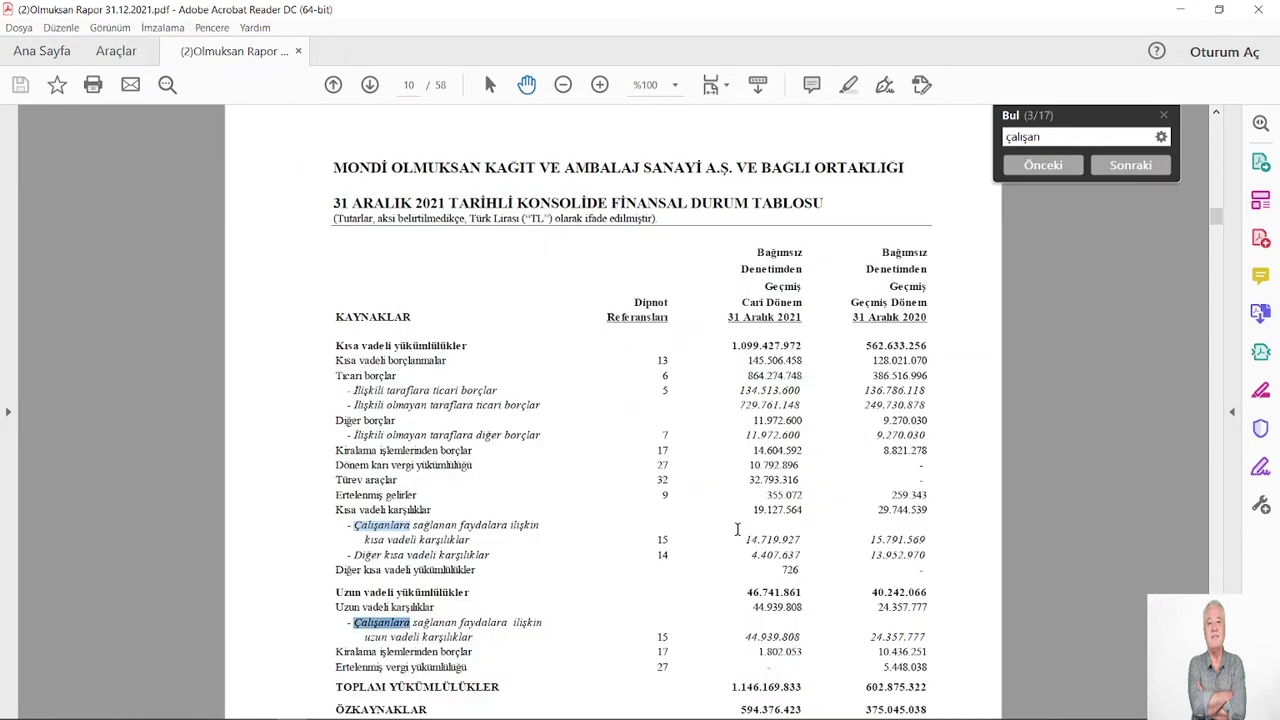
{"action": "key", "text": "Return"}
{"action": "key", "text": "Return"}
{"action": "key", "text": "Return"}
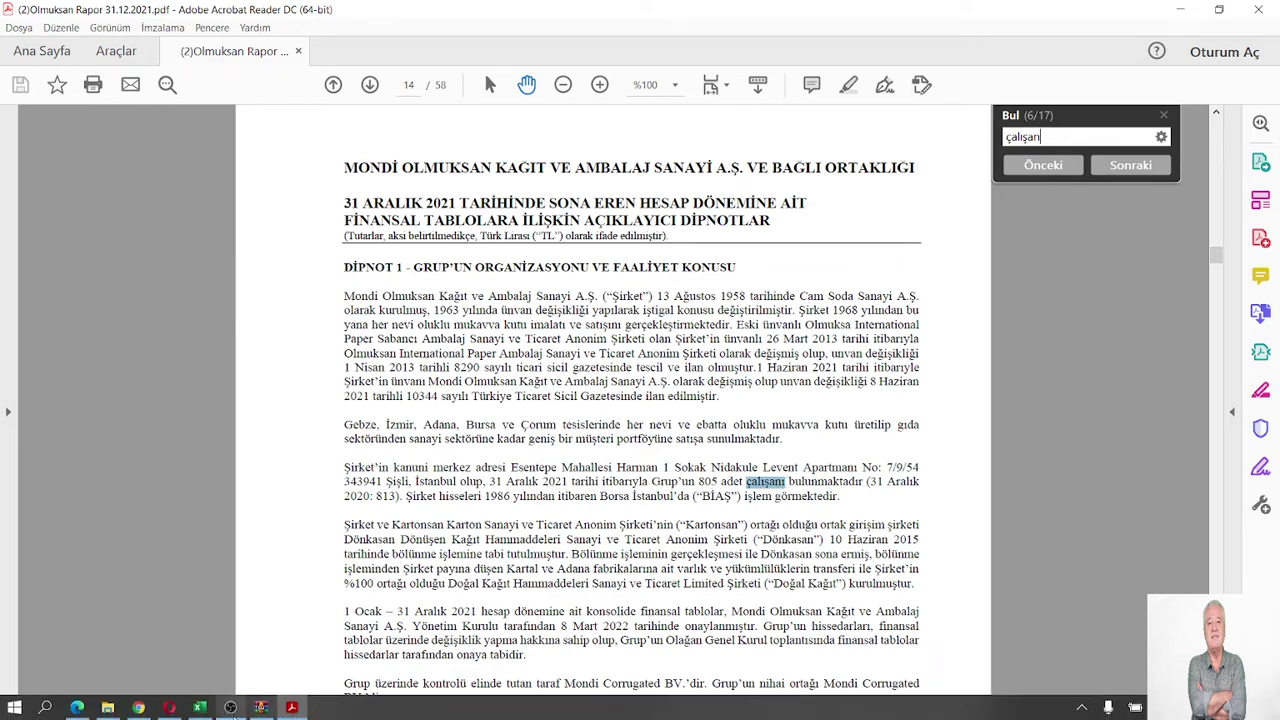
Step: Compare the 12 Aylık Personel values for 2020 and 2021 in Excel with the employee numbers in Dipnot 1 of the PDF report
{"action": "left_click", "coordinate": [203, 708]}
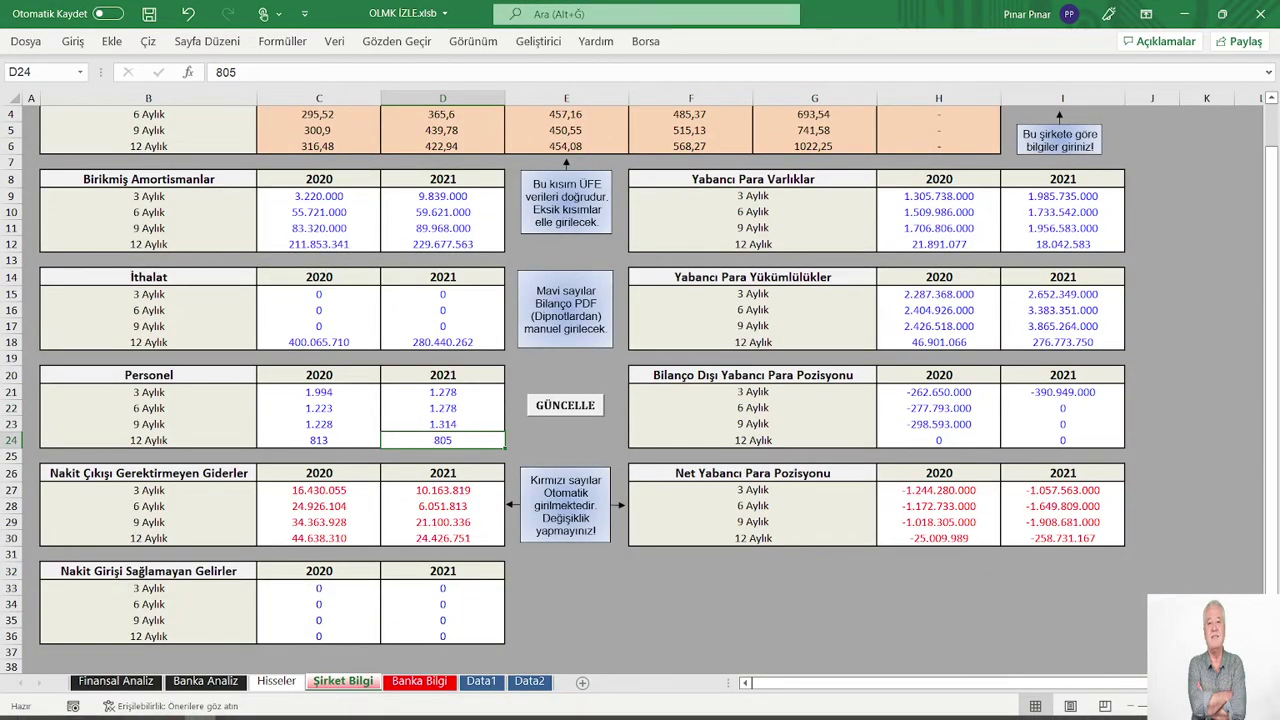
{"action": "mouse_move", "coordinate": [292, 706]}
{"action": "left_click", "coordinate": [300, 652]}
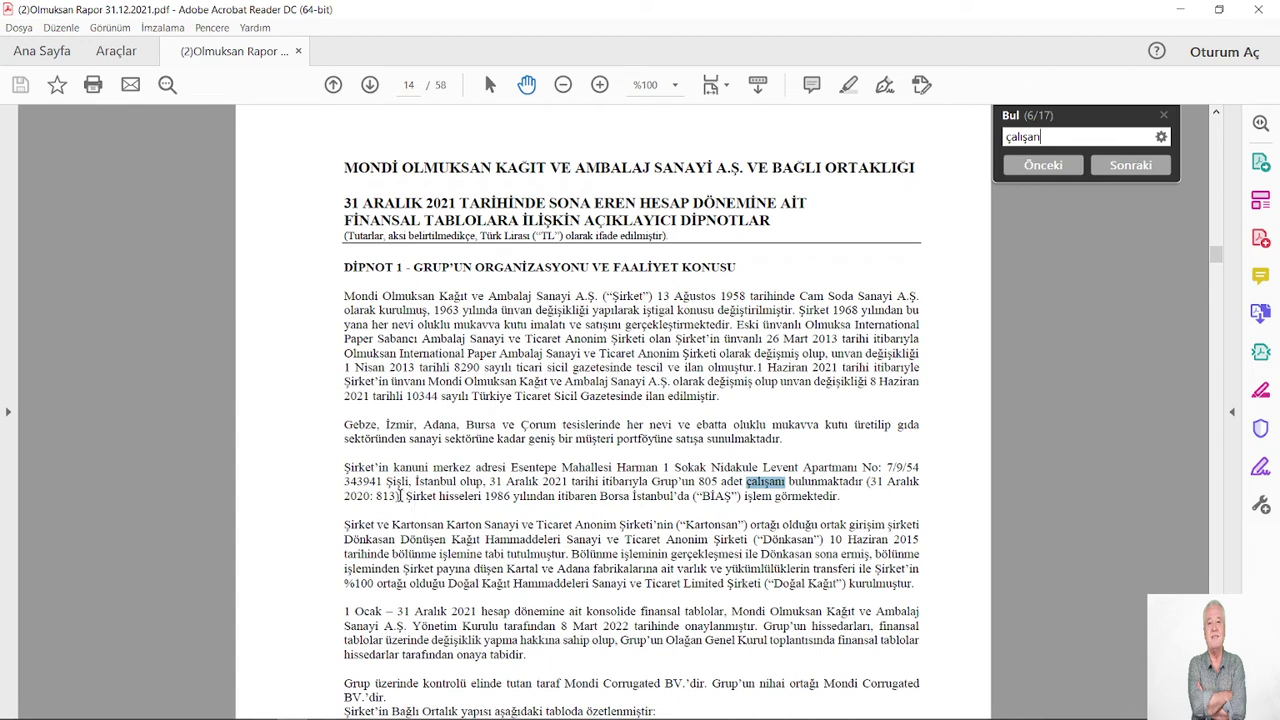
Step: Enter 813 from Dipnot 1 as the 12 Aylık Personel value for 2020 in the OLMK Excel workbook and run GÜNCELLE
{"action": "left_click_drag", "start_coordinate": [398, 494], "coordinate": [570, 458]}
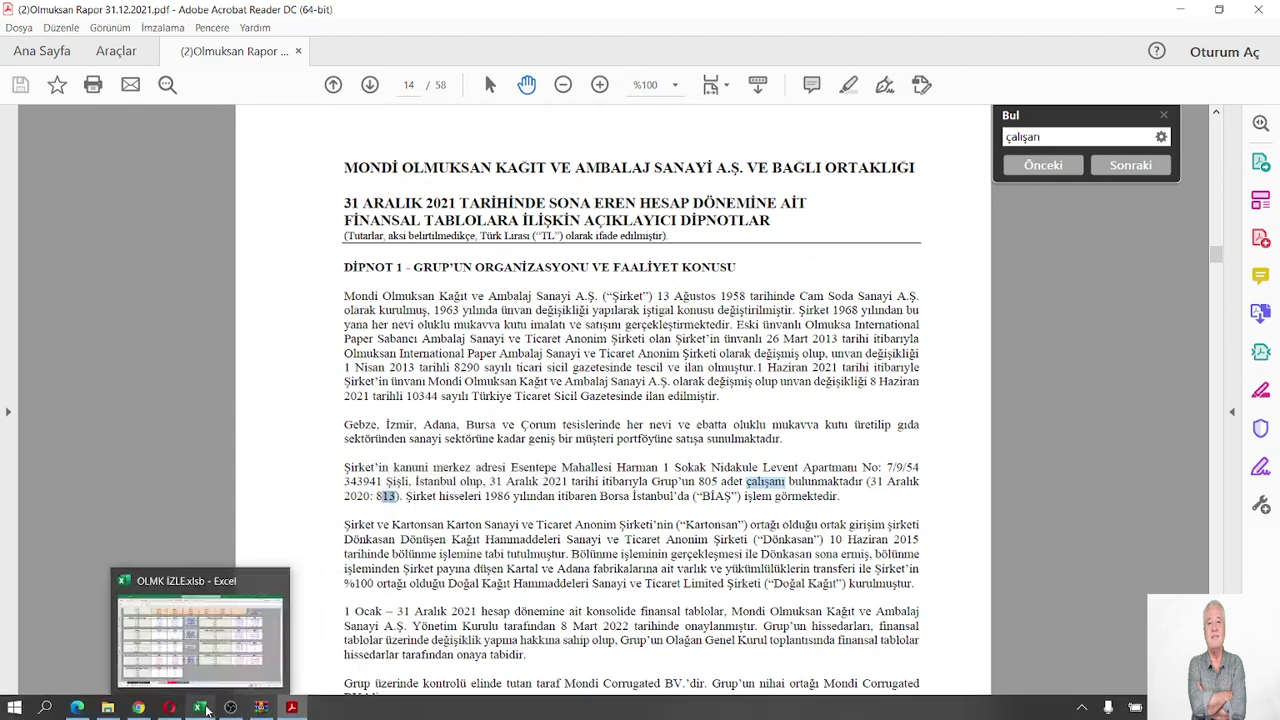
{"action": "left_click", "coordinate": [261, 707]}
{"action": "type", "text": "813"}
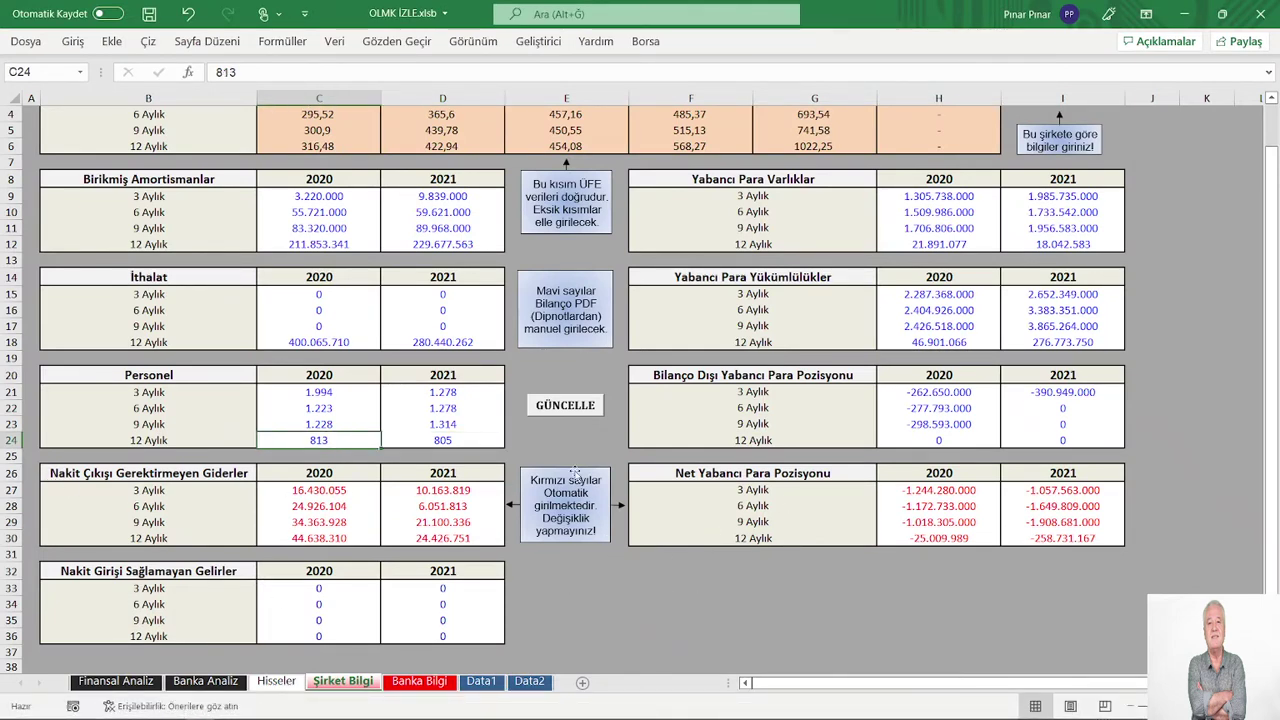
{"action": "left_click", "coordinate": [565, 406]}
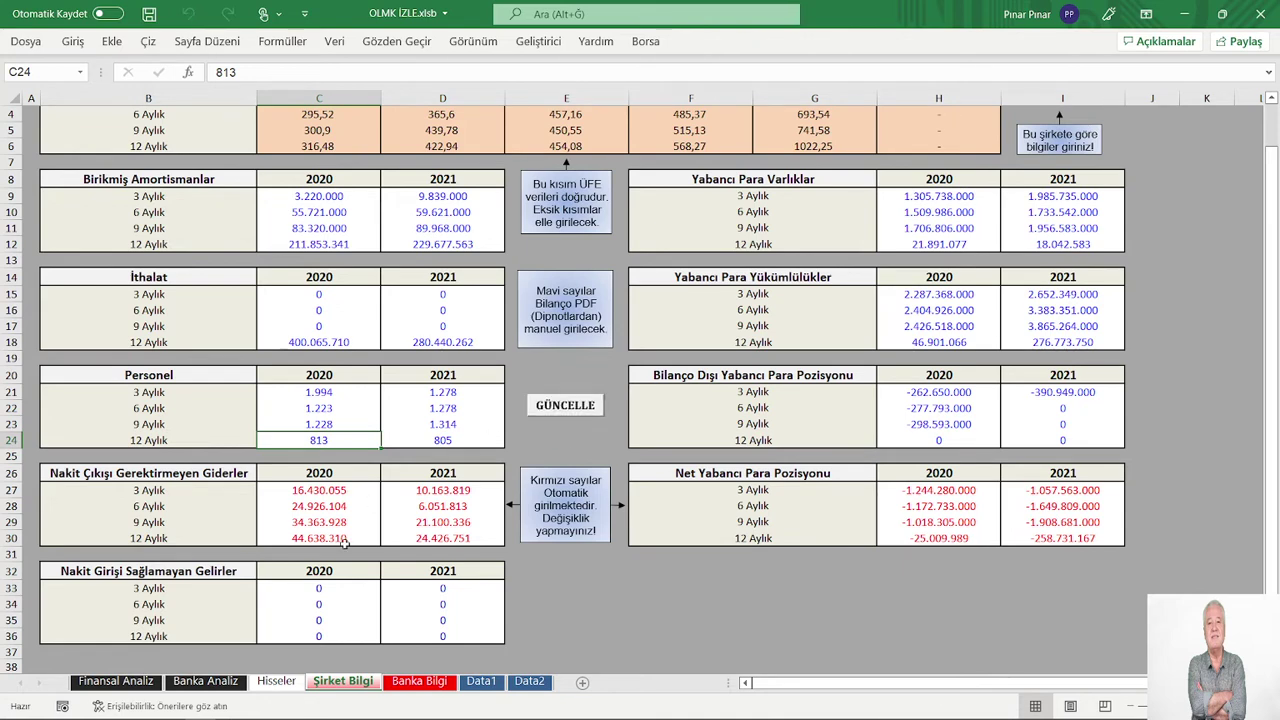
Step: Open the Finansal Analiz sheet and examine the VARLIKLAR table from Nakit ve Nakit Benzerleri to TOPLAM AKTİFLER
{"action": "left_click", "coordinate": [106, 684]}
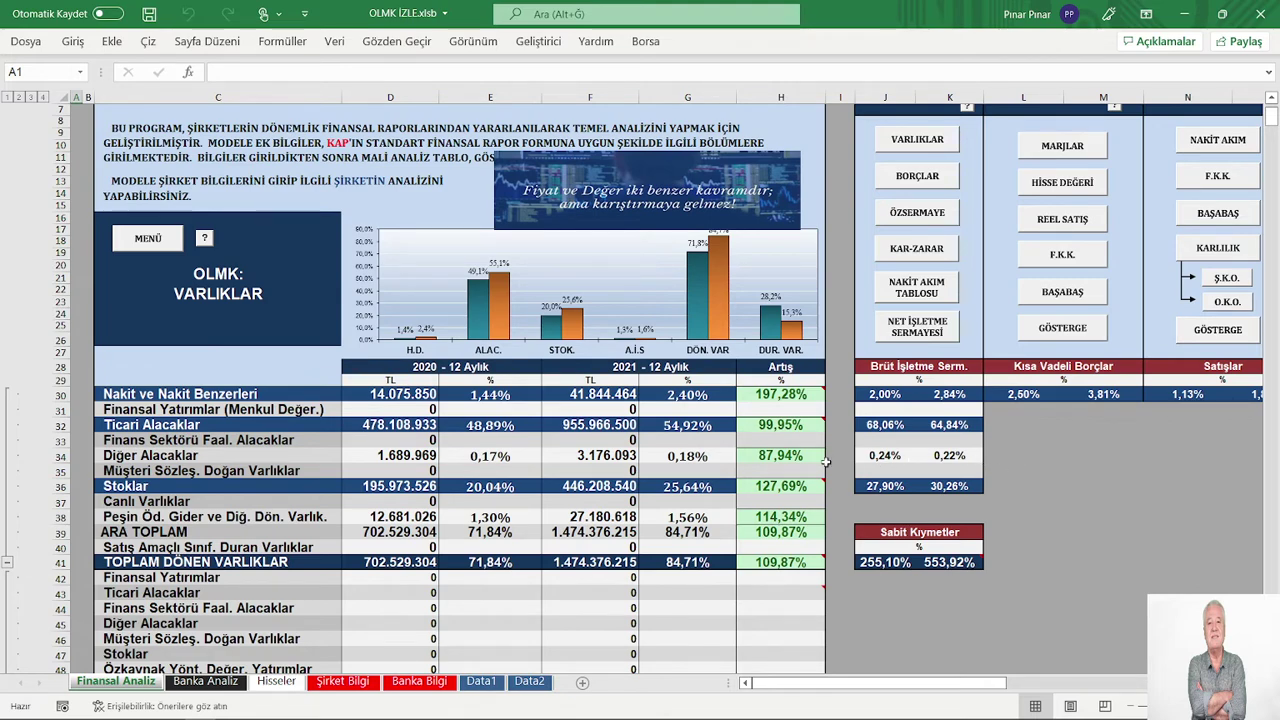
{"action": "scroll", "coordinate": [672, 447], "scroll_direction": "up", "scroll_amount": 2}
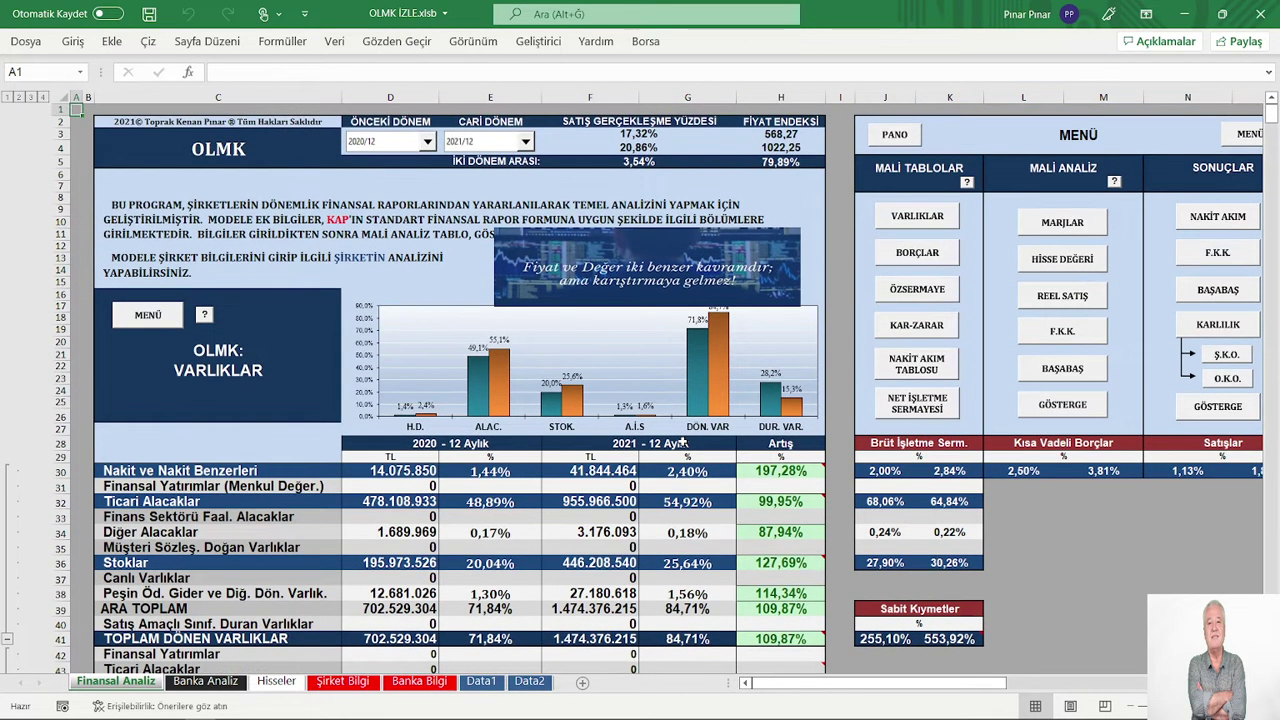
{"action": "scroll", "coordinate": [683, 441], "scroll_direction": "down", "scroll_amount": 2}
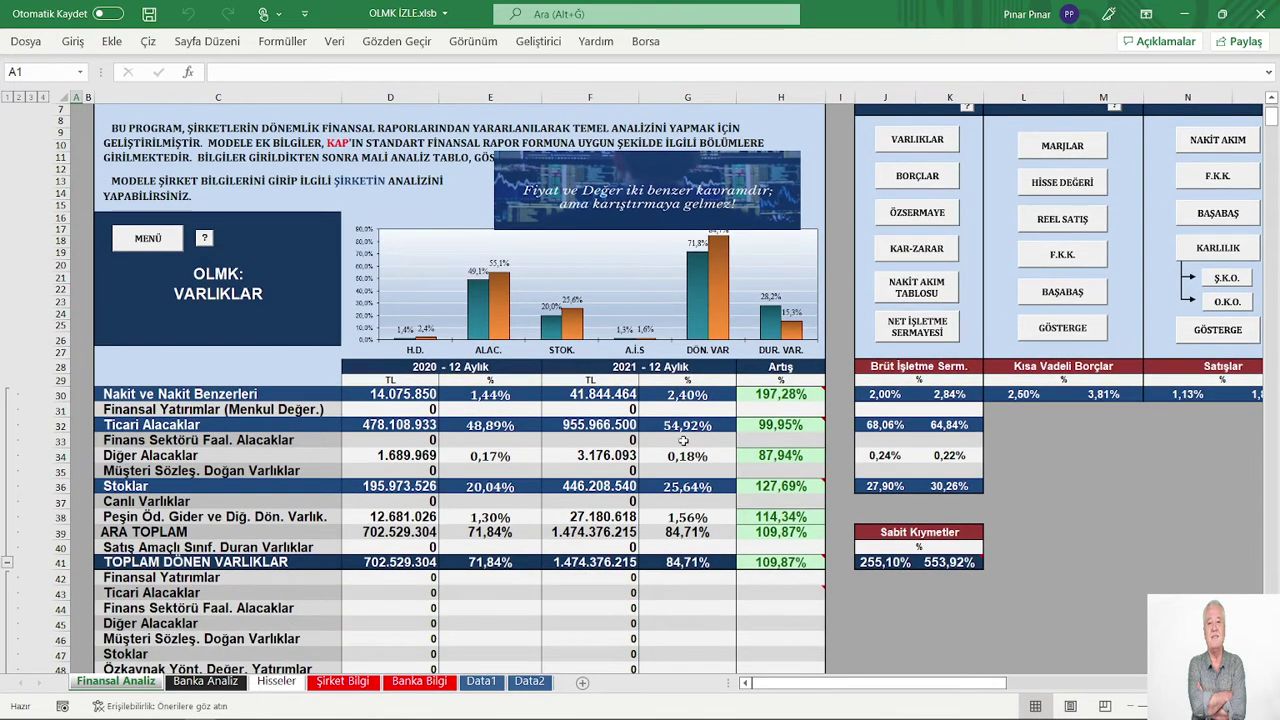
{"action": "scroll", "coordinate": [683, 441], "scroll_direction": "down", "scroll_amount": 1}
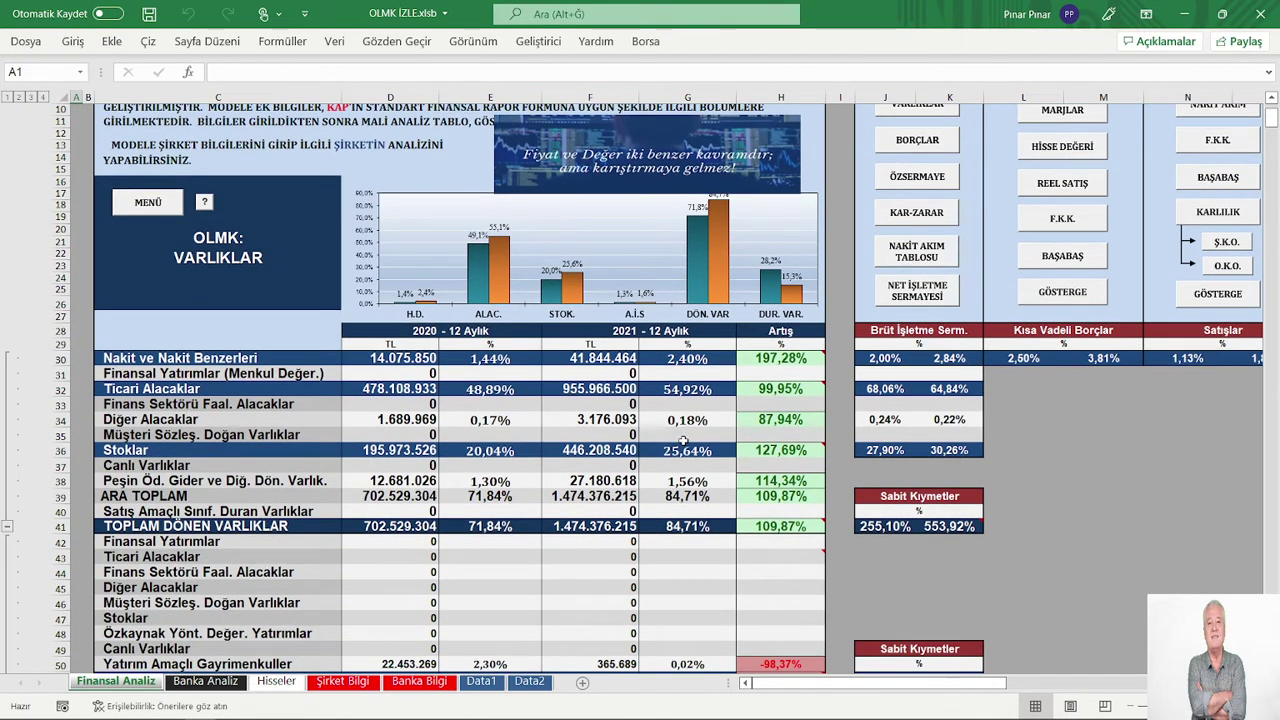
{"action": "scroll", "coordinate": [683, 441], "scroll_direction": "down", "scroll_amount": 1}
{"action": "scroll", "coordinate": [683, 441], "scroll_direction": "down", "scroll_amount": 1}
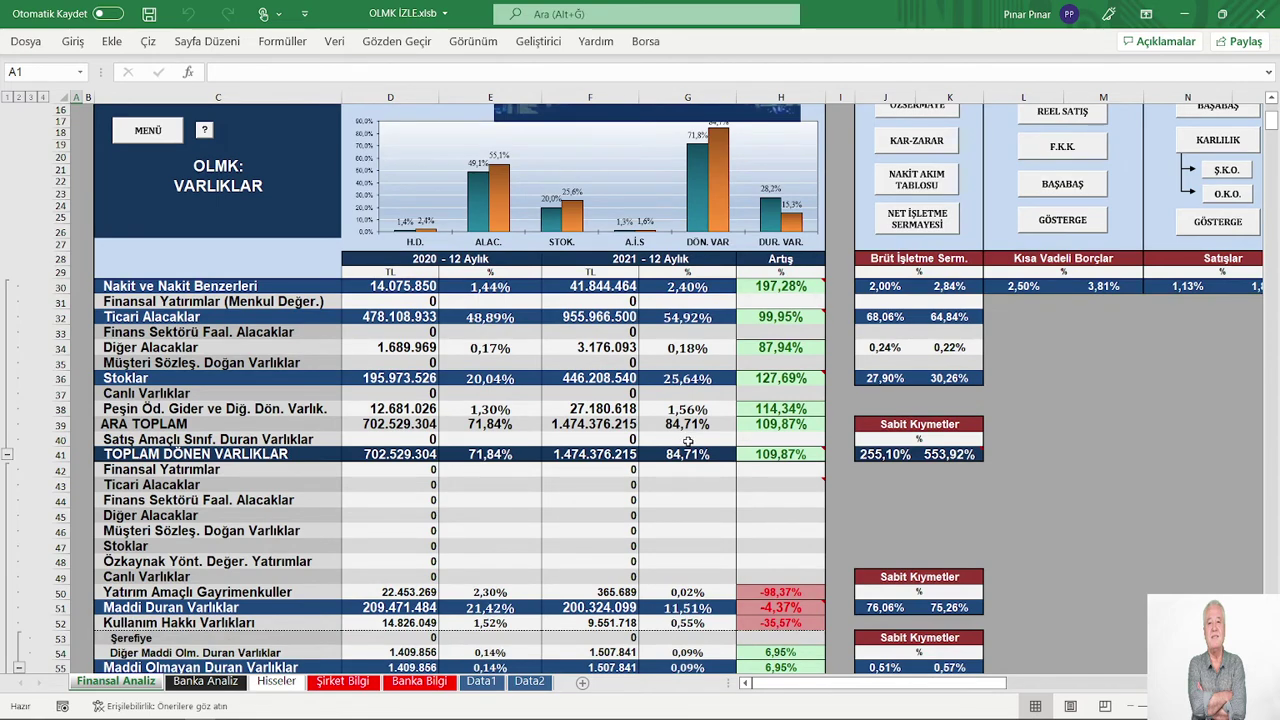
{"action": "scroll", "coordinate": [686, 441], "scroll_direction": "down", "scroll_amount": 3}
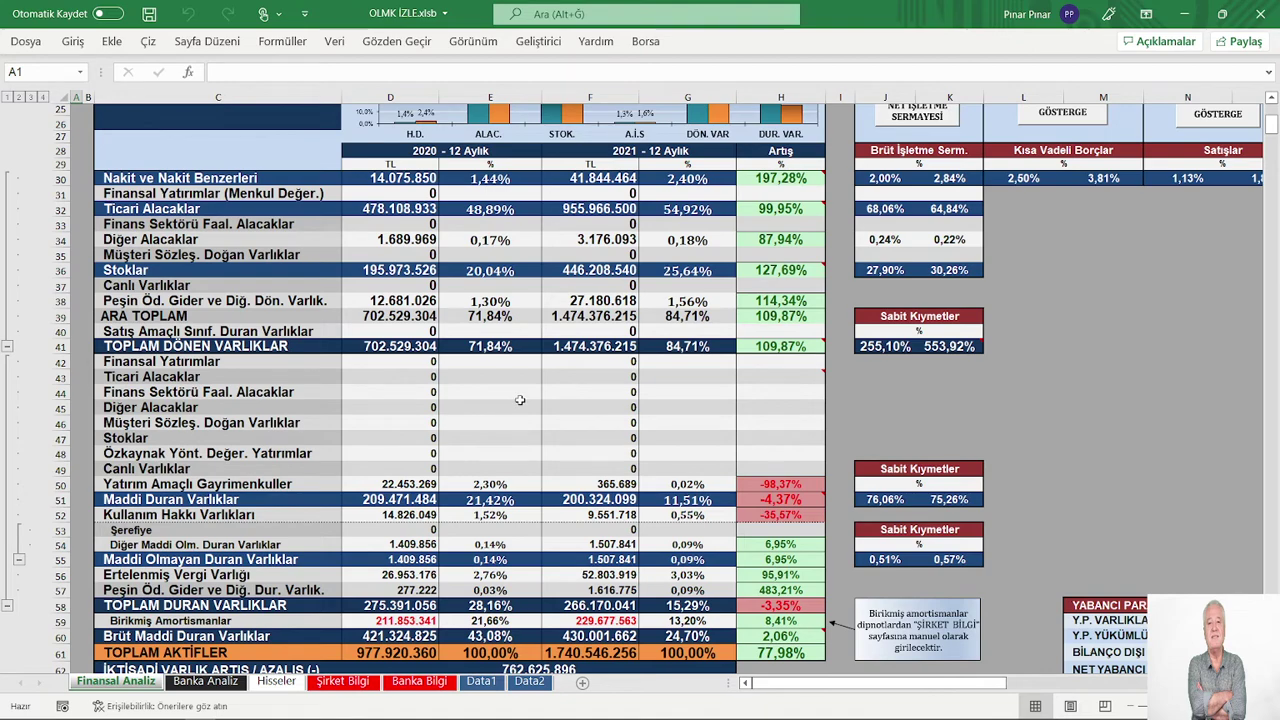
{"action": "scroll", "coordinate": [525, 397], "scroll_direction": "down", "scroll_amount": 1}
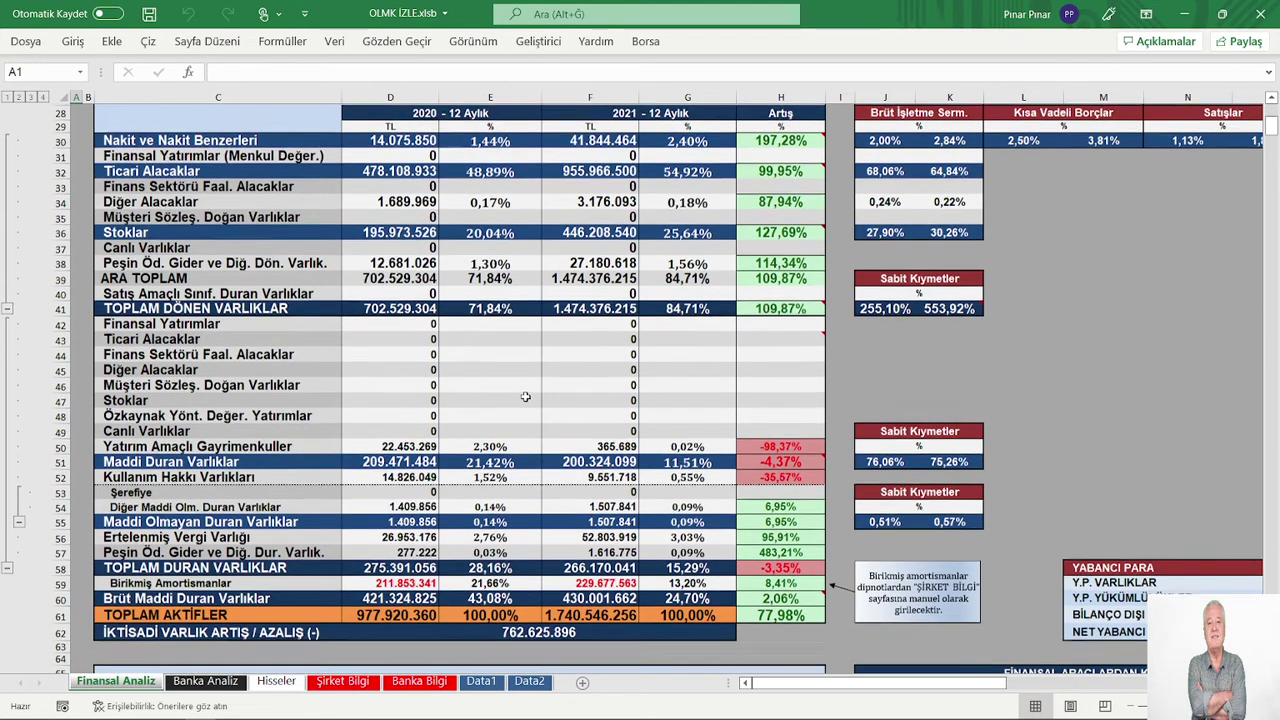
{"action": "scroll", "coordinate": [525, 397], "scroll_direction": "down", "scroll_amount": 2}
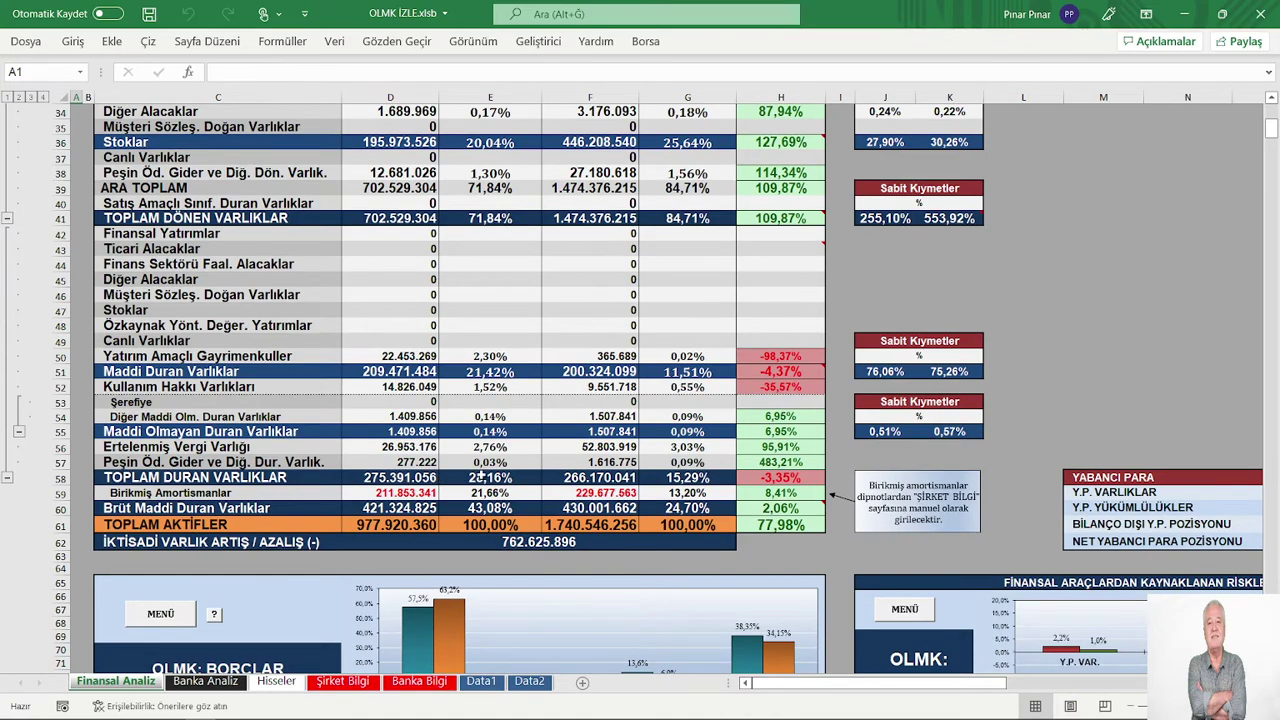
Step: Compare the shares of TOPLAM DÖNEN VARLIKLAR and TOPLAM DURAN VARLIKLAR in total assets for 2020 and 2021
{"action": "scroll", "coordinate": [565, 472], "scroll_direction": "up", "scroll_amount": 3}
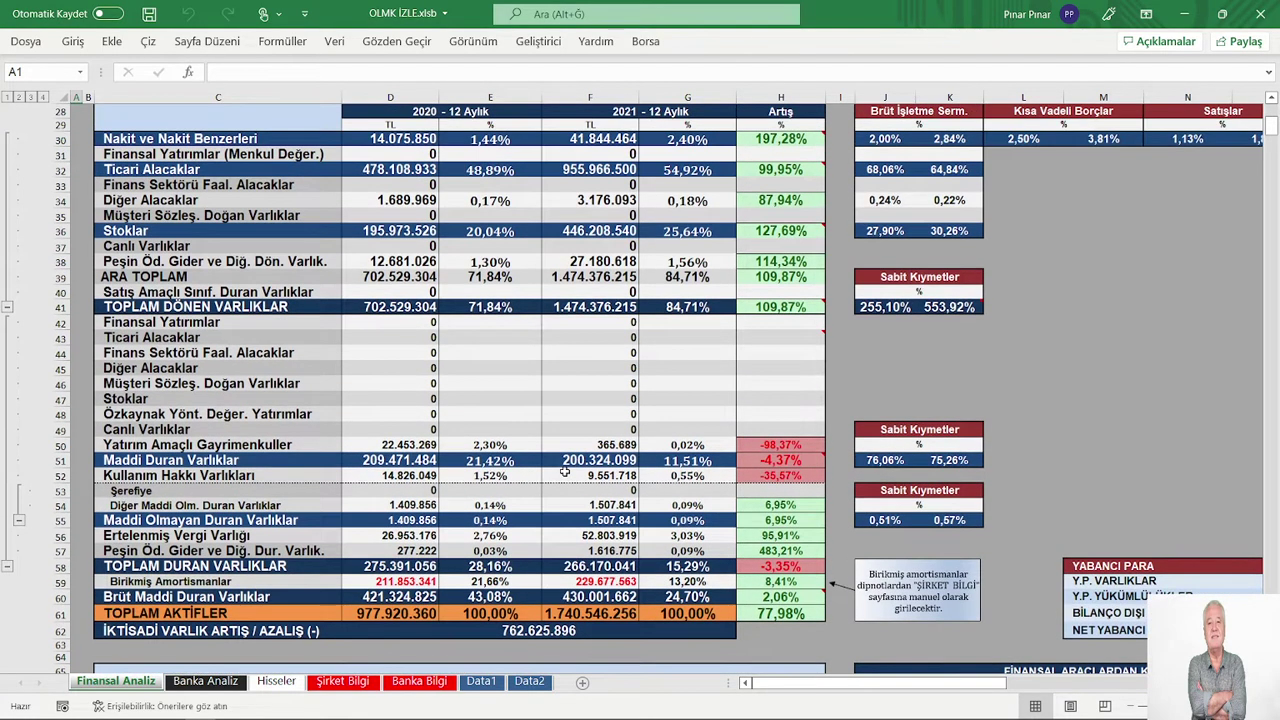
{"action": "scroll", "coordinate": [565, 472], "scroll_direction": "up", "scroll_amount": 1}
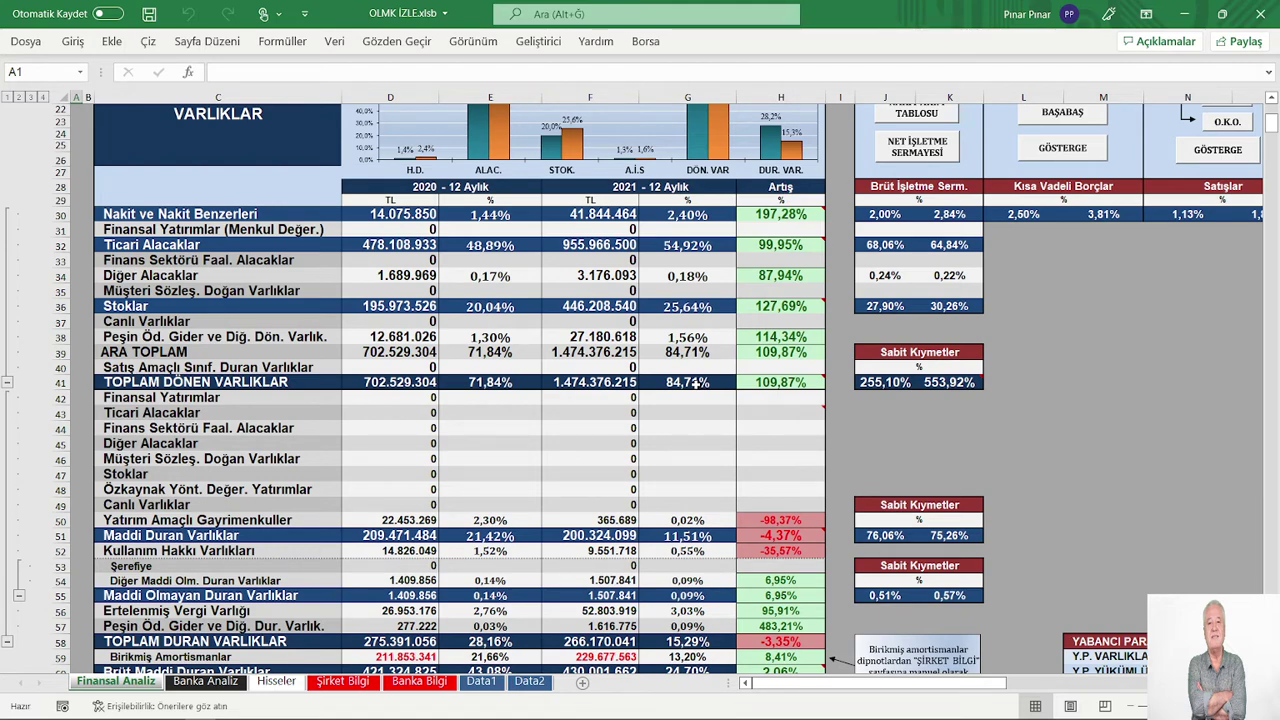
{"action": "scroll", "coordinate": [693, 381], "scroll_direction": "down", "scroll_amount": 6}
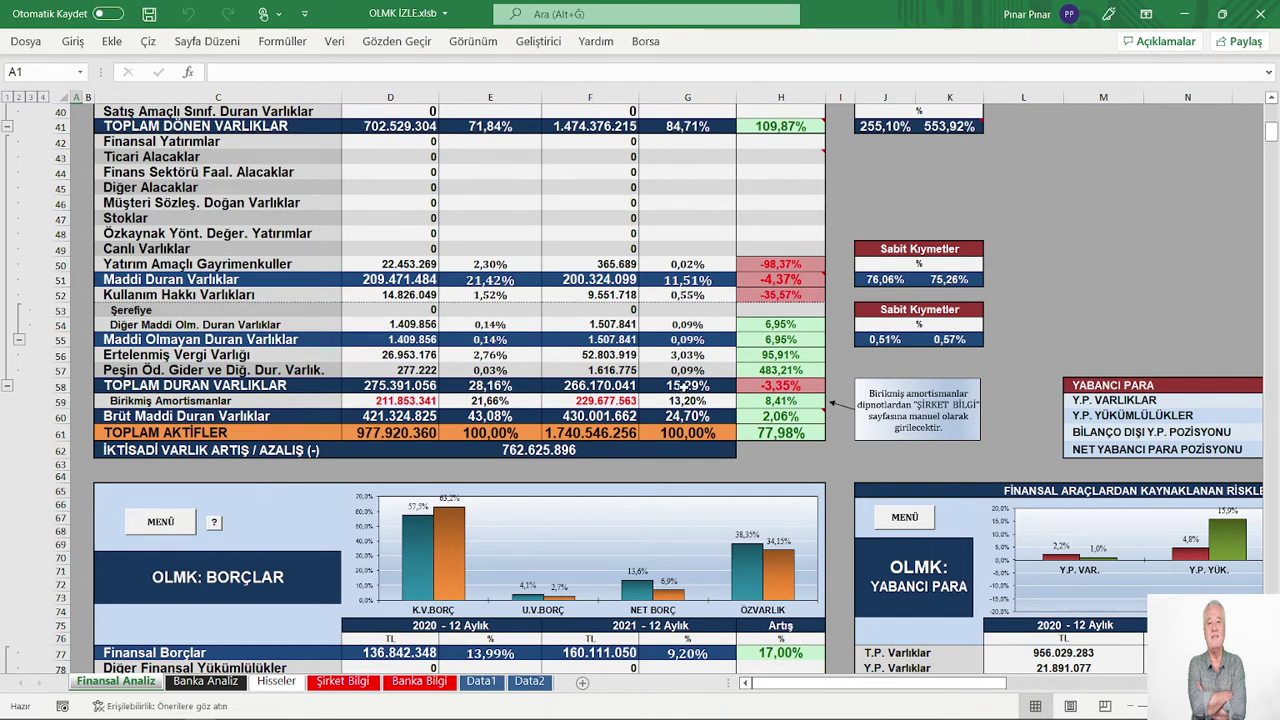
{"action": "scroll", "coordinate": [558, 388], "scroll_direction": "up", "scroll_amount": 5}
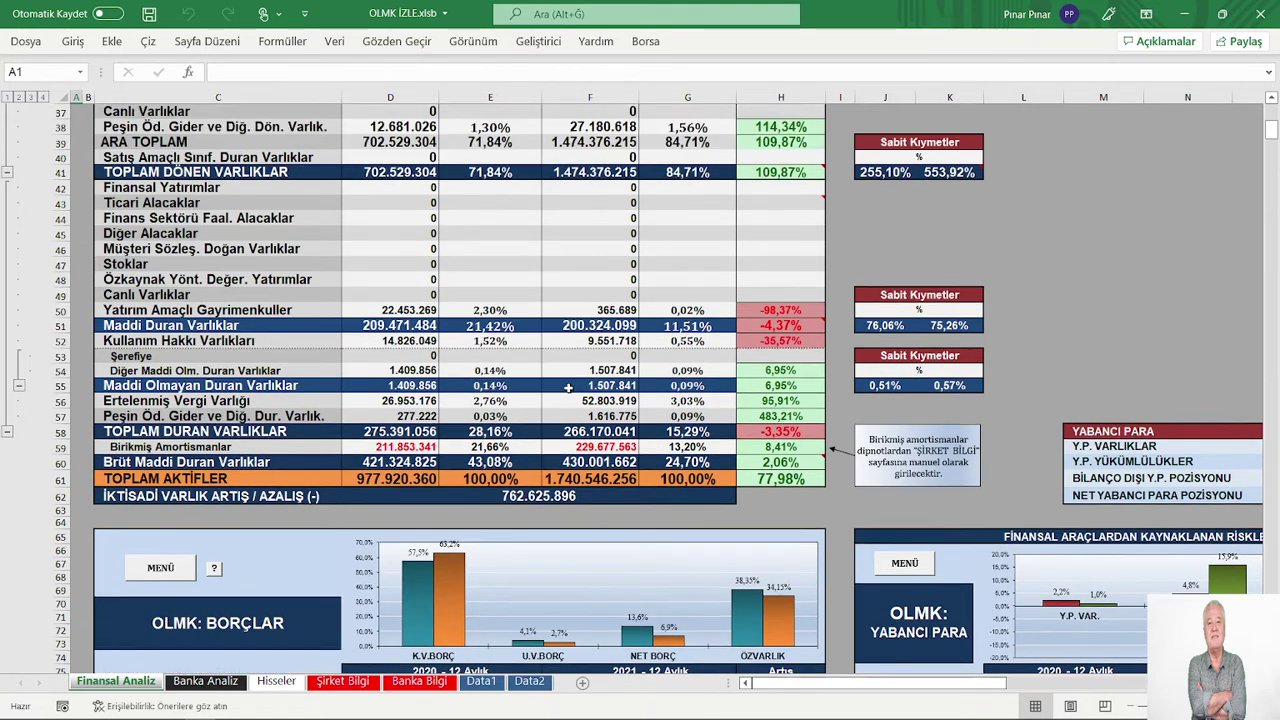
{"action": "scroll", "coordinate": [558, 388], "scroll_direction": "up", "scroll_amount": 1}
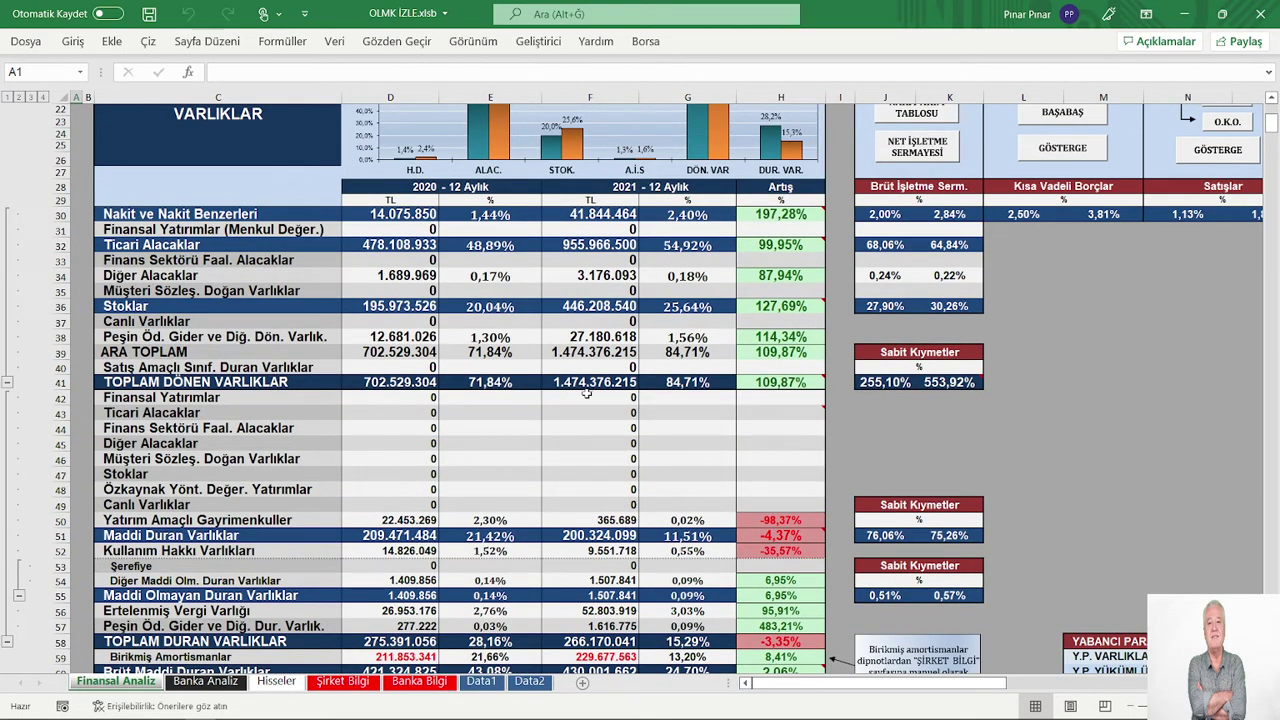
{"action": "scroll", "coordinate": [582, 394], "scroll_direction": "up", "scroll_amount": 1}
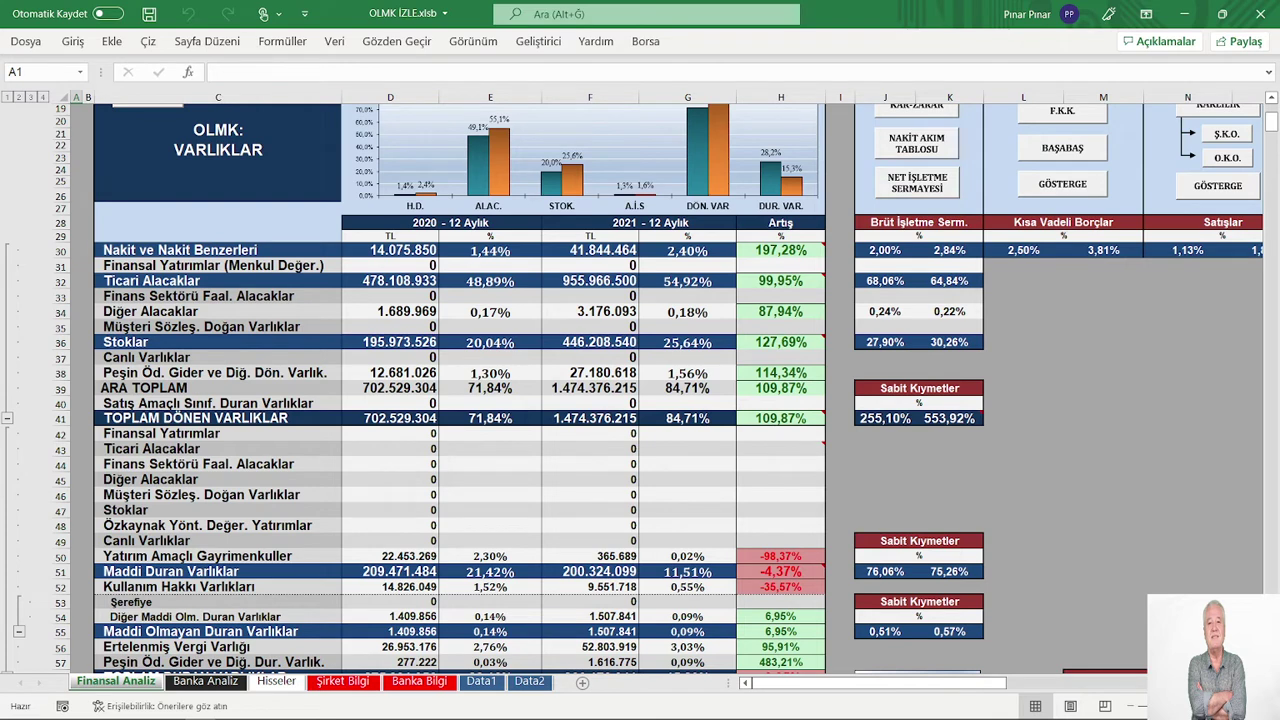
Step: Examine the Brüt İşletme Serm., Kısa Vadeli Borçlar and Satışlar ratios beside the current asset rows
{"action": "scroll", "coordinate": [666, 380], "scroll_direction": "right", "scroll_amount": 2}
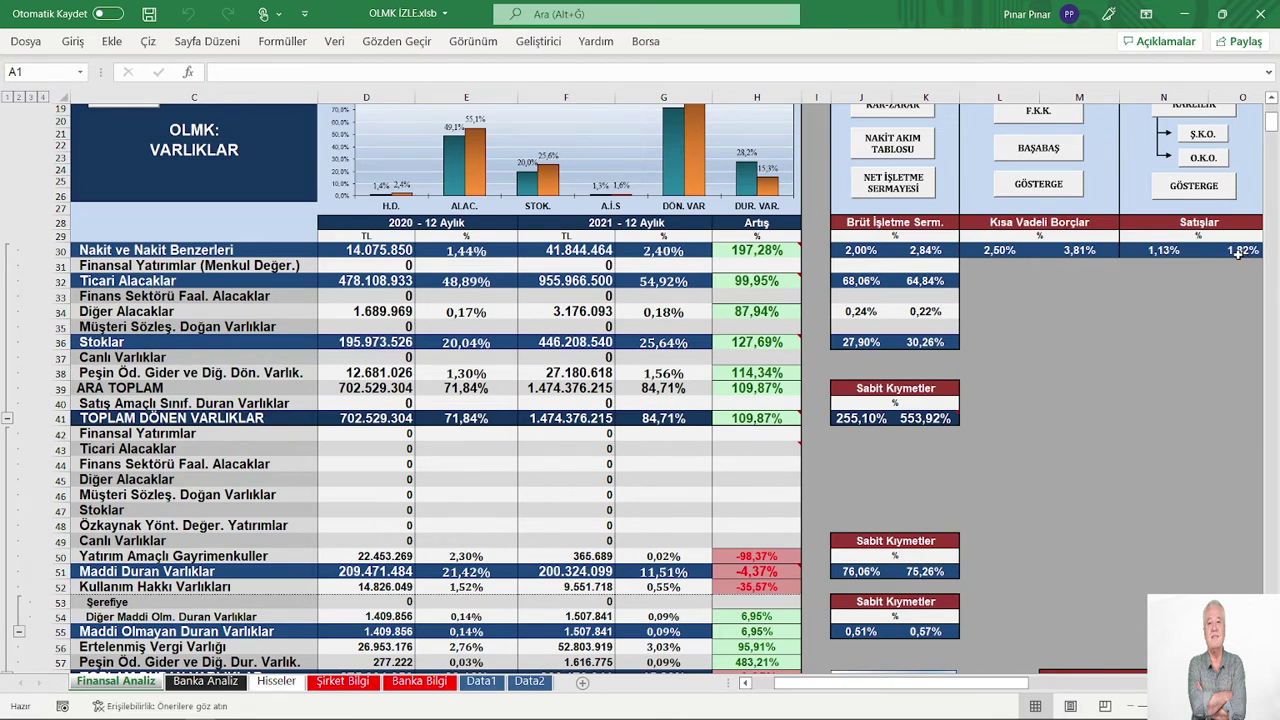
{"action": "left_click", "coordinate": [752, 684]}
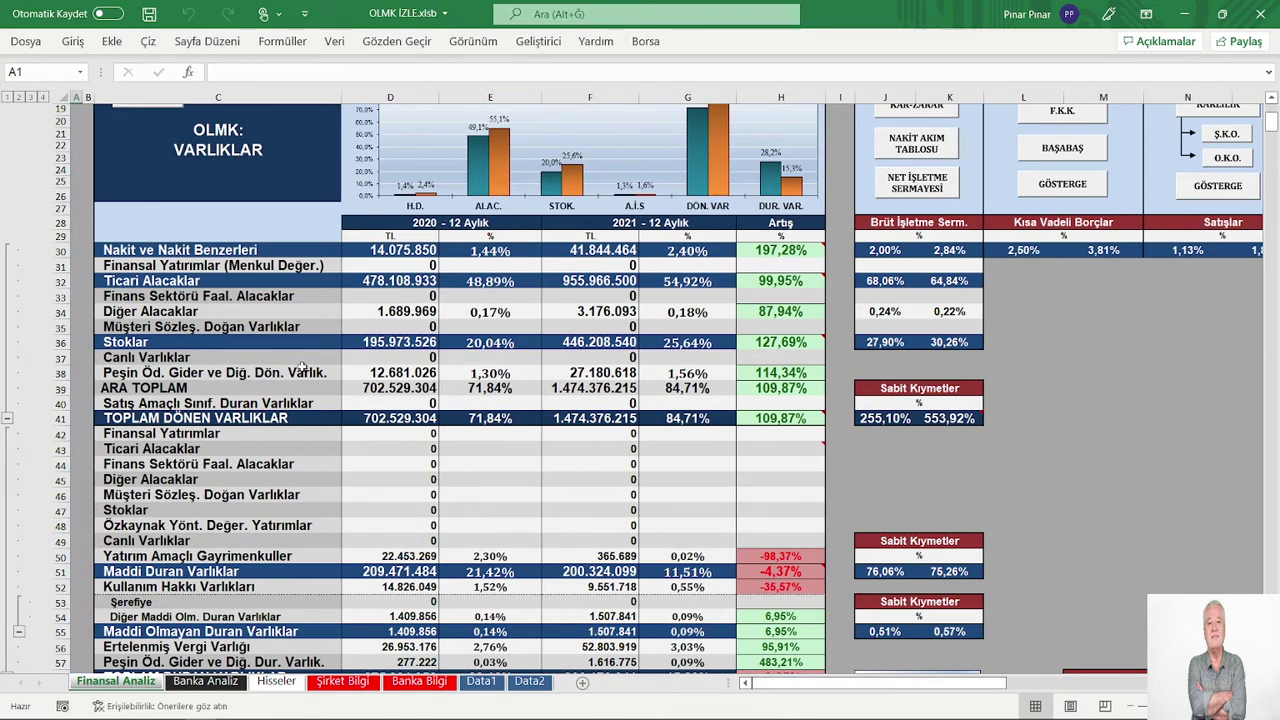
{"action": "scroll", "coordinate": [398, 387], "scroll_direction": "up", "scroll_amount": 1}
{"action": "scroll", "coordinate": [398, 387], "scroll_direction": "down", "scroll_amount": 1}
{"action": "scroll", "coordinate": [600, 310], "scroll_direction": "down", "scroll_amount": 2}
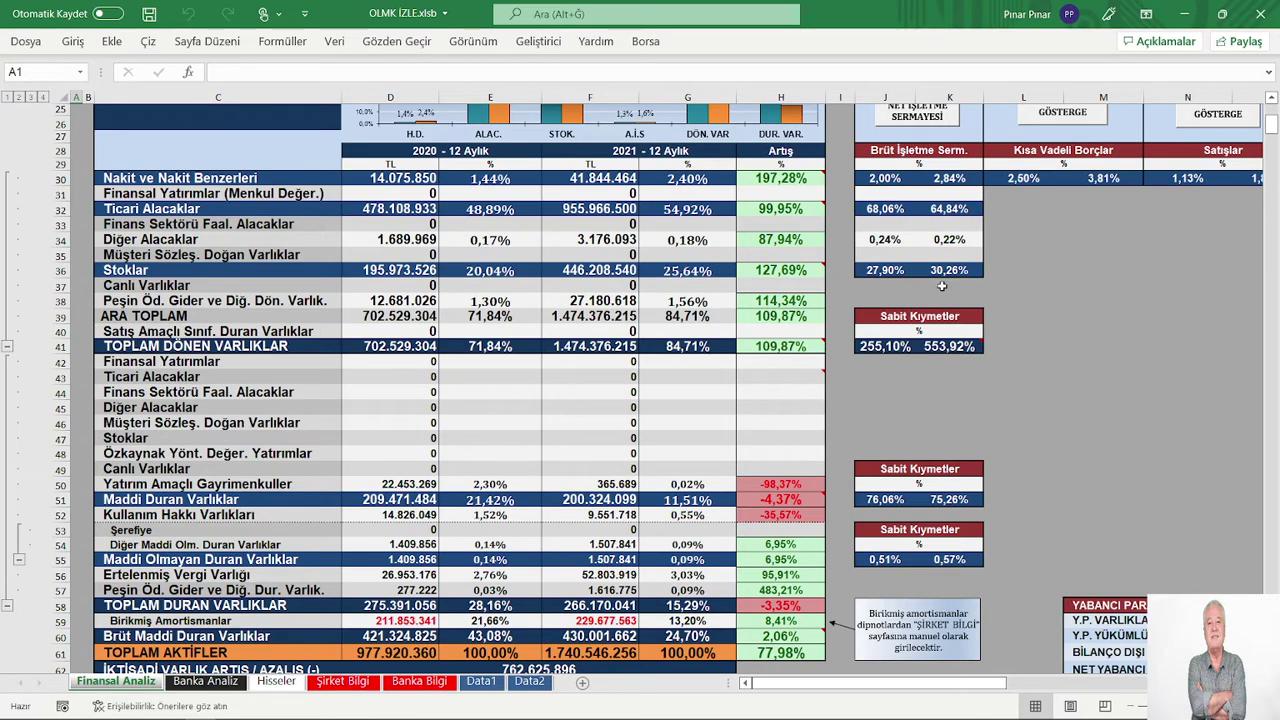
Step: Review the fixed asset rows, Birikmiş Amortismanlar, TOPLAM AKTİFLER and the İKTİSADİ VARLIK ARTIŞ / AZALIŞ row beneath them
{"action": "scroll", "coordinate": [728, 320], "scroll_direction": "down", "scroll_amount": 2}
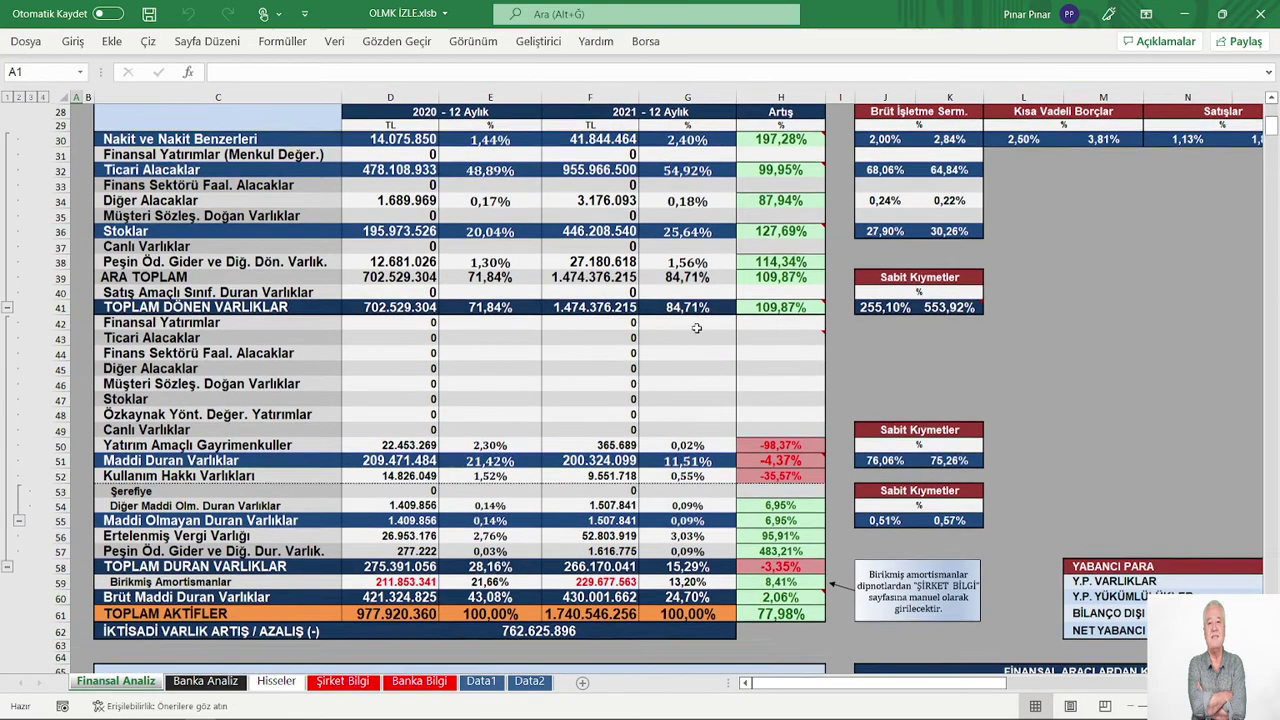
{"action": "scroll", "coordinate": [649, 327], "scroll_direction": "down", "scroll_amount": 1}
{"action": "scroll", "coordinate": [610, 330], "scroll_direction": "down", "scroll_amount": 1}
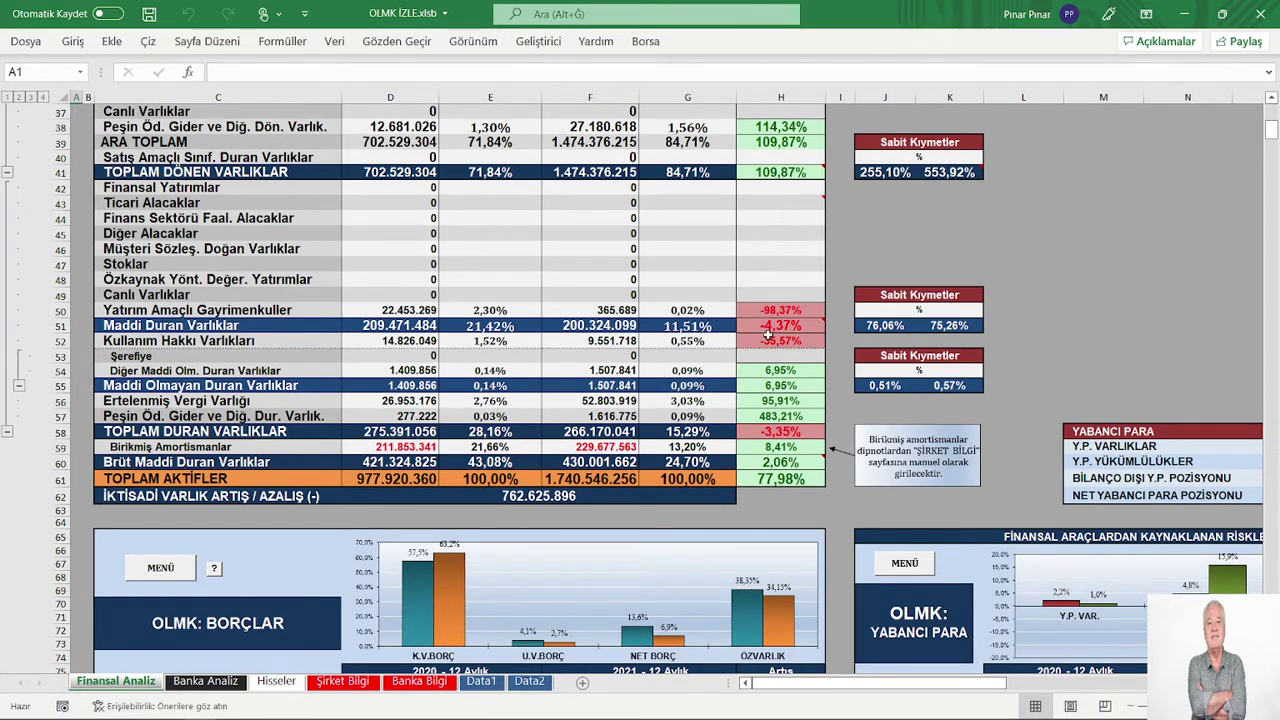
{"action": "scroll", "coordinate": [567, 341], "scroll_direction": "down", "scroll_amount": 2}
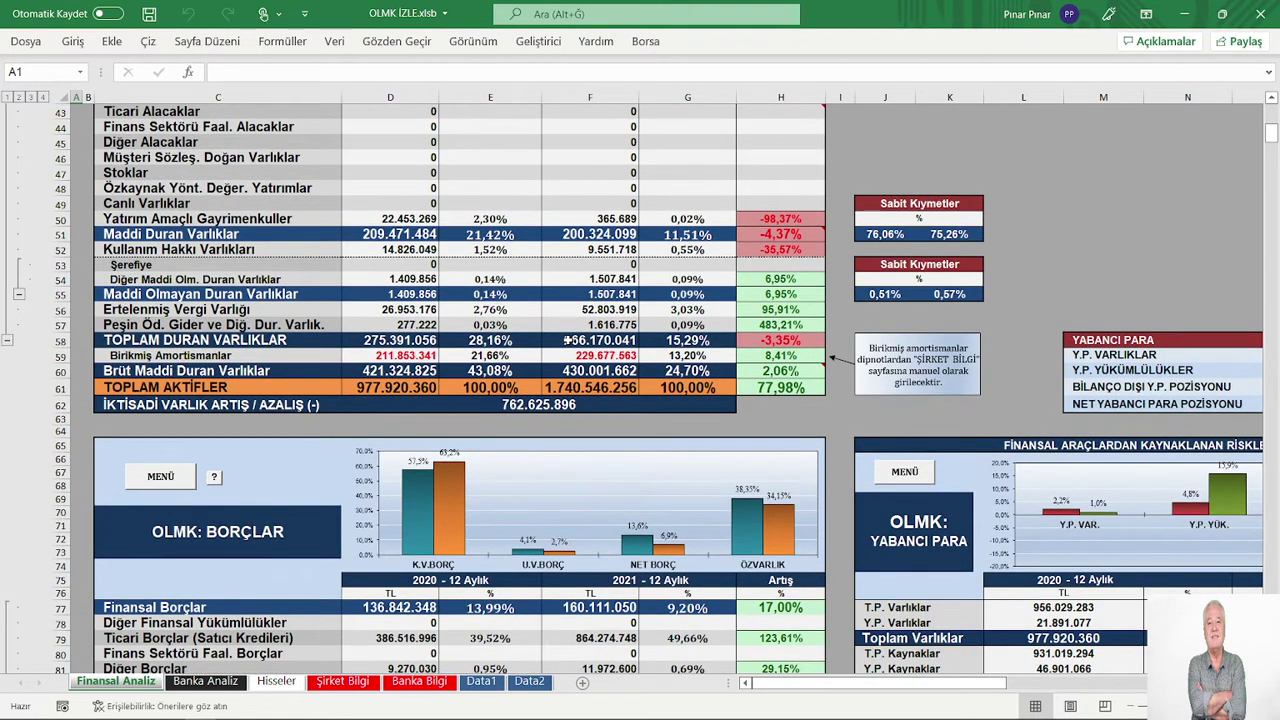
{"action": "scroll", "coordinate": [567, 341], "scroll_direction": "down", "scroll_amount": 1}
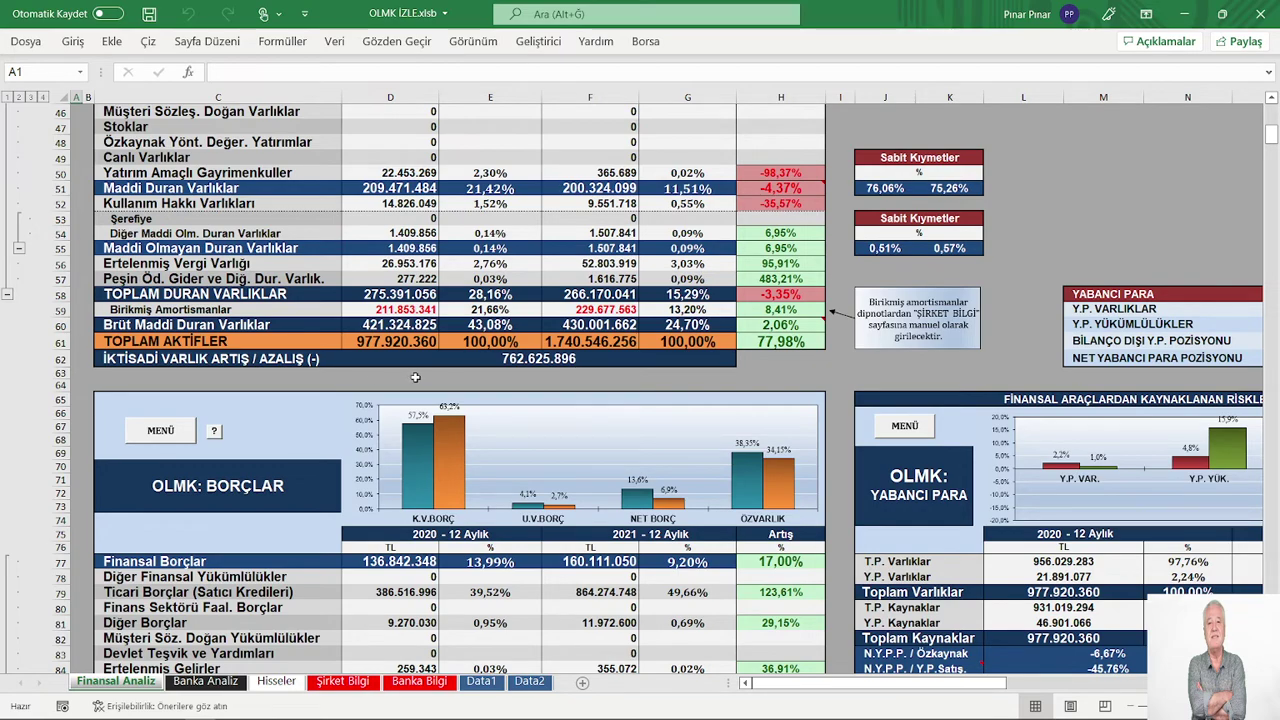
{"action": "scroll", "coordinate": [552, 340], "scroll_direction": "up", "scroll_amount": 1}
{"action": "scroll", "coordinate": [552, 340], "scroll_direction": "up", "scroll_amount": 2}
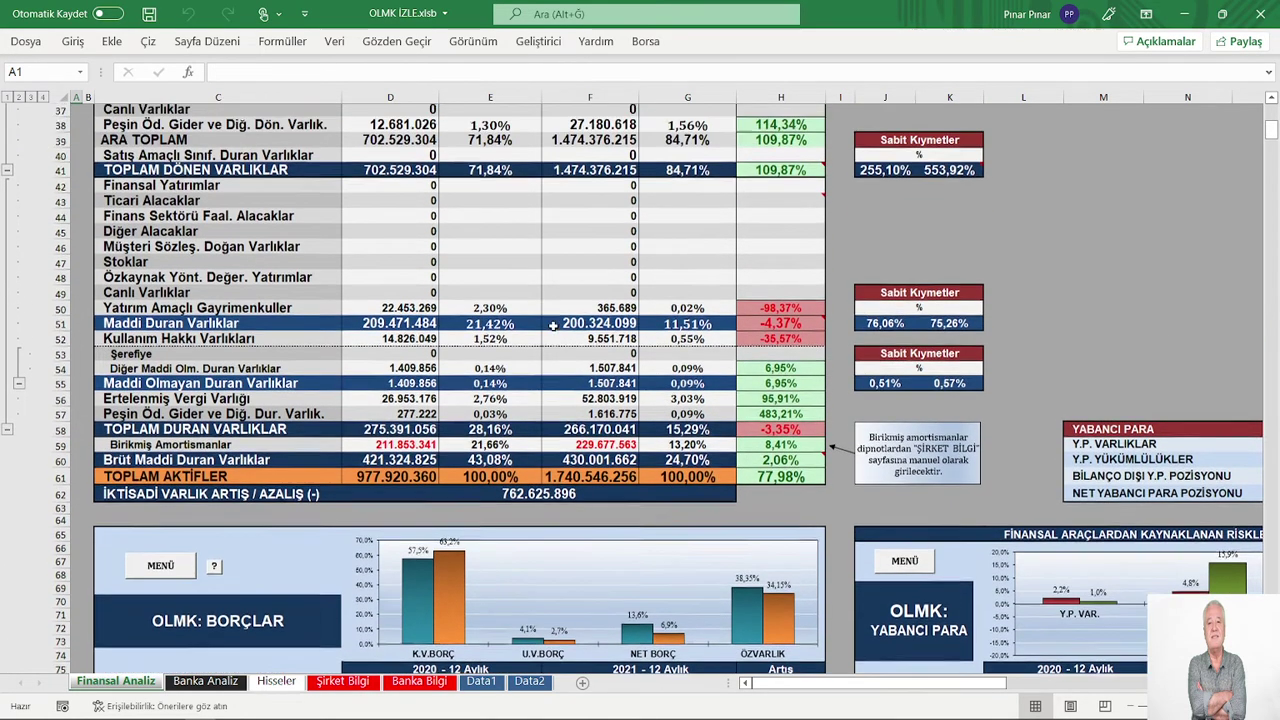
{"action": "scroll", "coordinate": [487, 371], "scroll_direction": "down", "scroll_amount": 1}
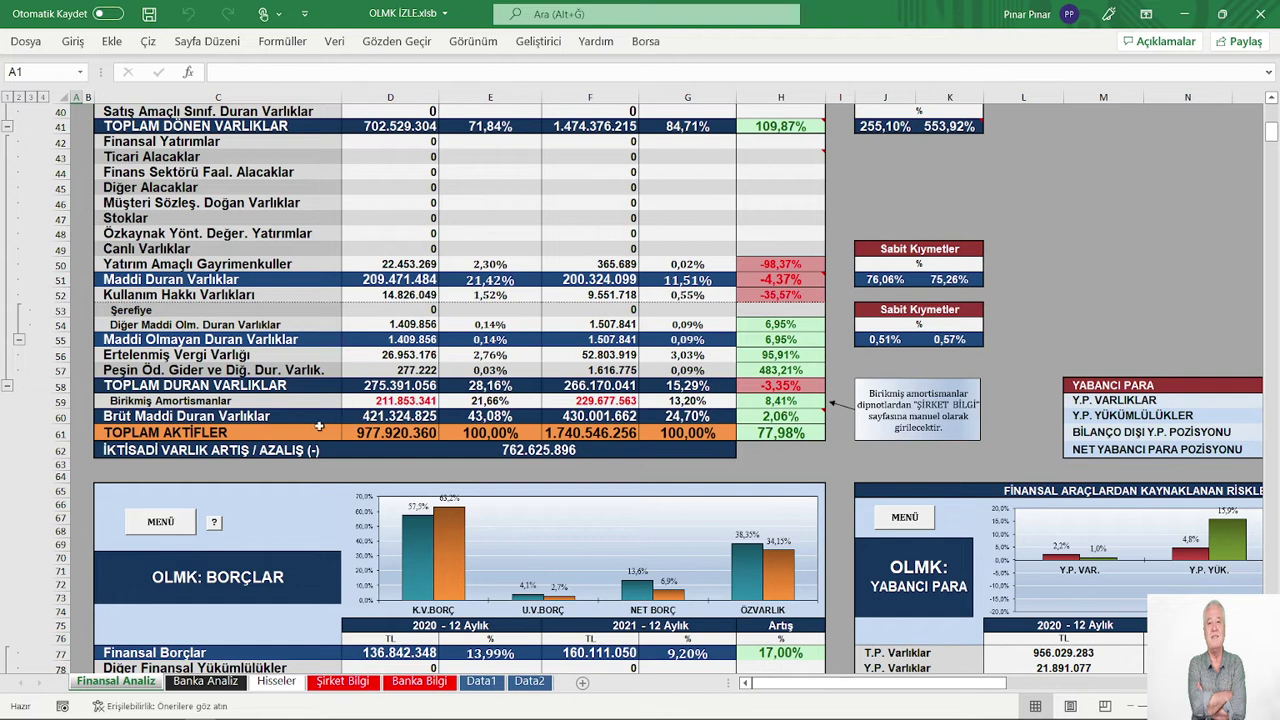
Step: Open the REEL SATIŞ analysis from the sheet's menu and examine the real sales, export percentage and import percentage charts
{"action": "left_click", "coordinate": [155, 524]}
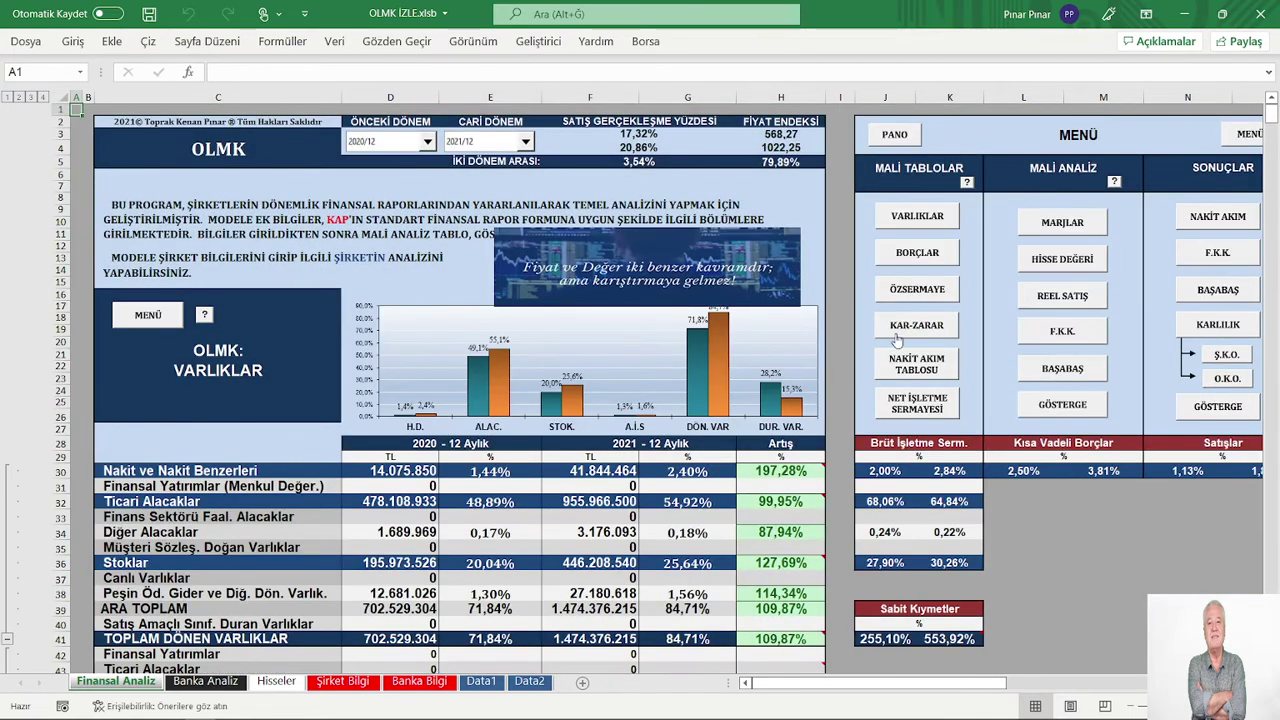
{"action": "left_click", "coordinate": [1062, 295]}
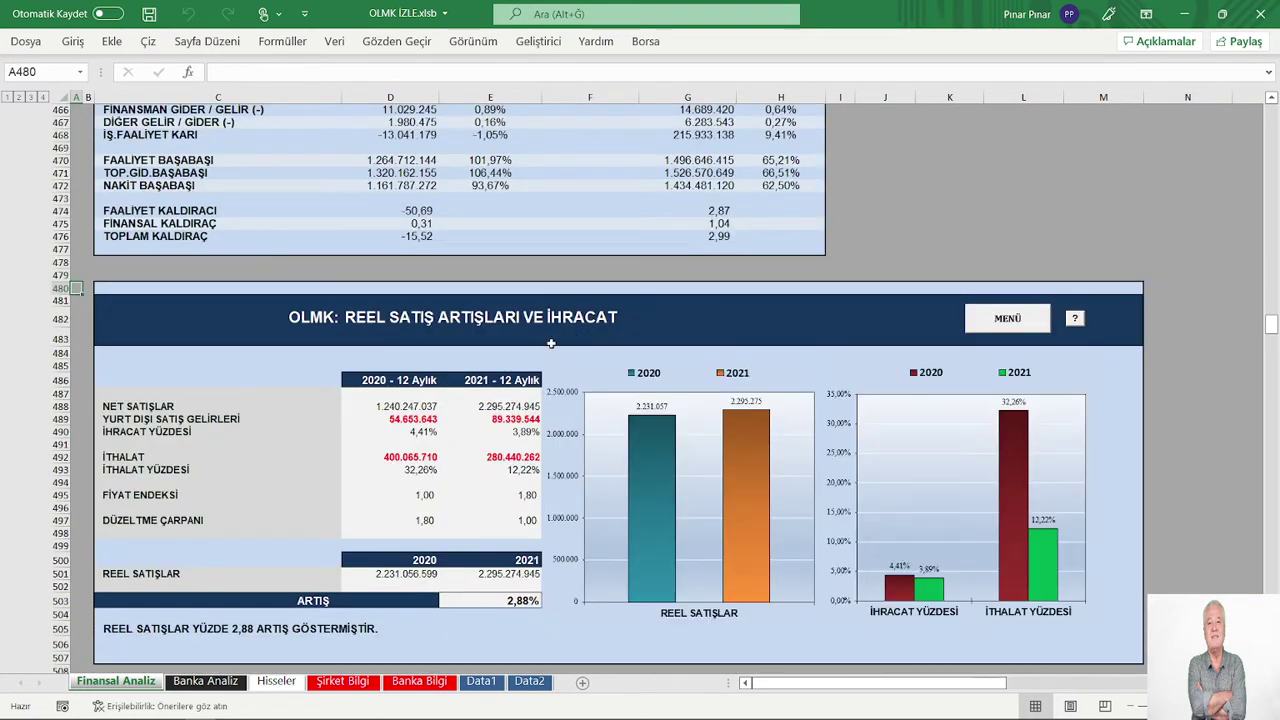
{"action": "scroll", "coordinate": [545, 355], "scroll_direction": "down", "scroll_amount": 1}
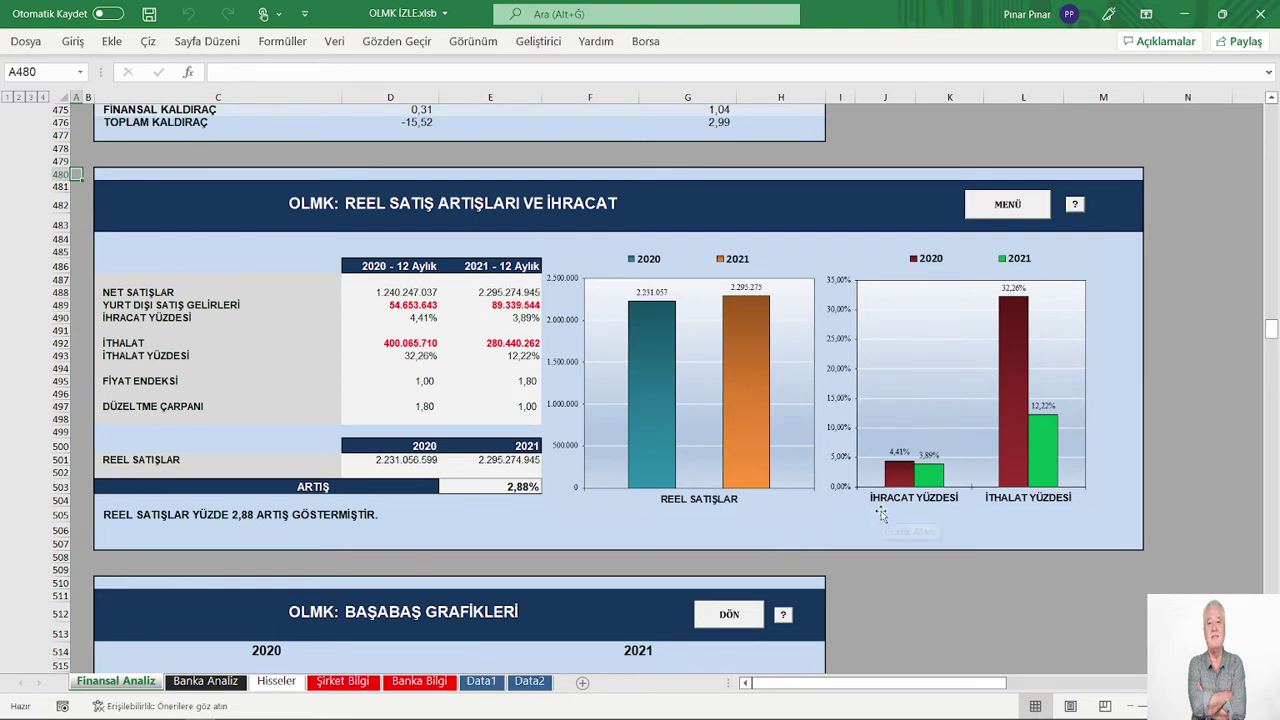
{"action": "mouse_move", "coordinate": [907, 485]}
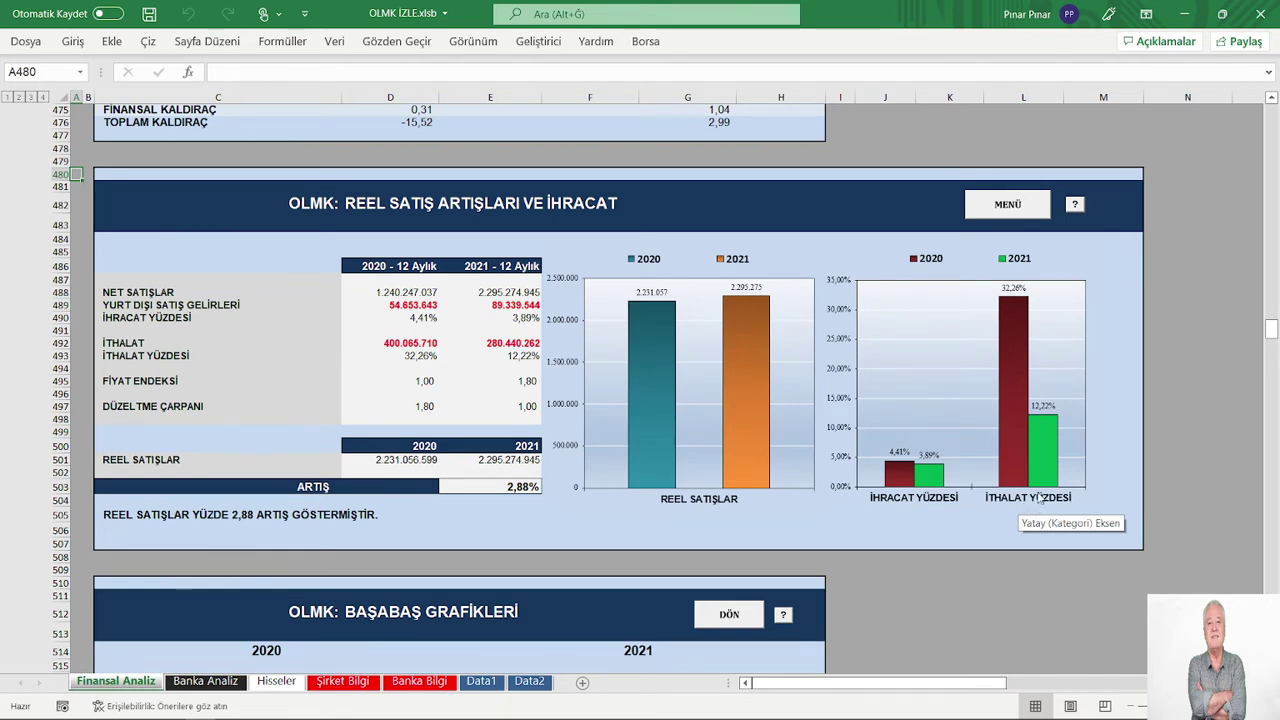
{"action": "mouse_move", "coordinate": [1050, 455]}
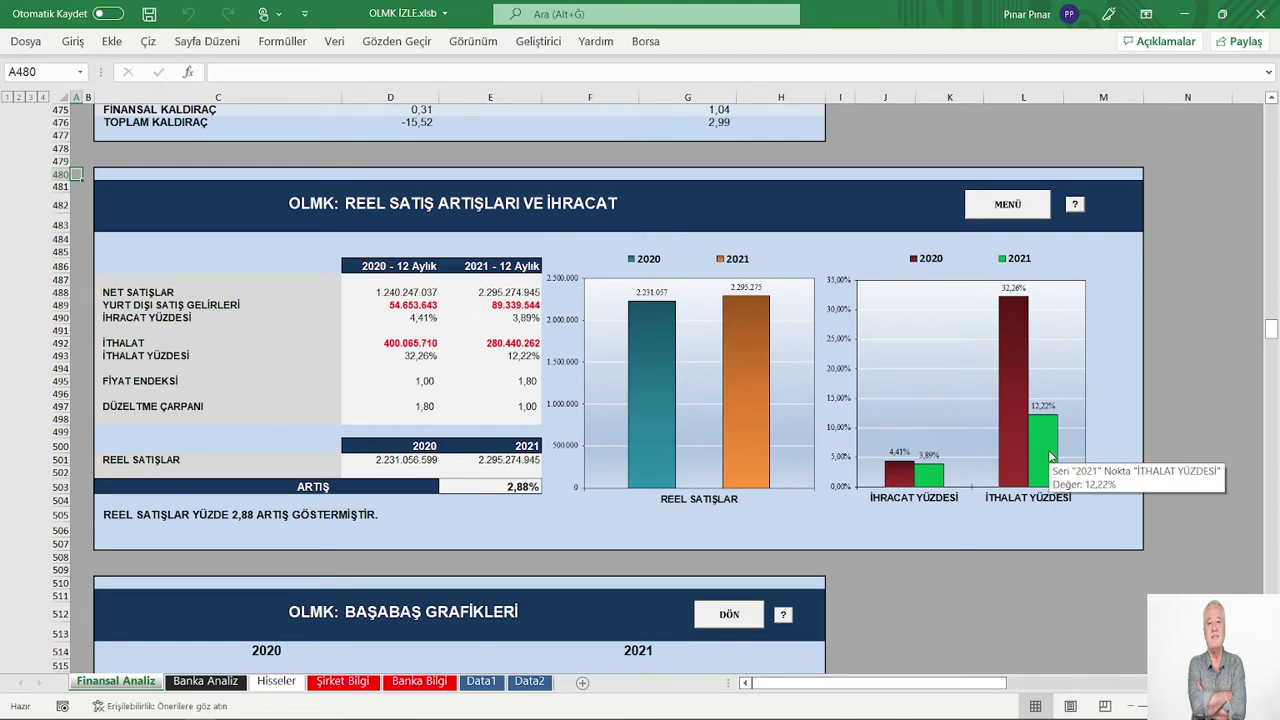
{"action": "mouse_move", "coordinate": [1012, 314]}
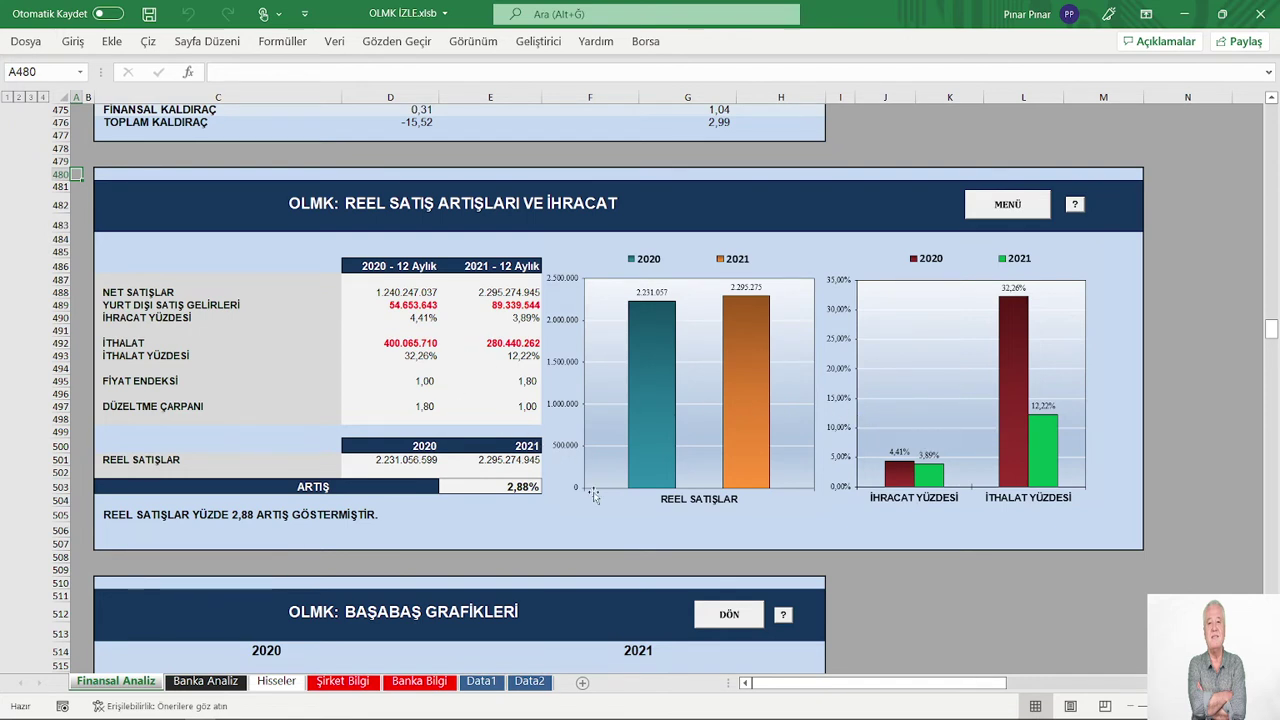
Step: Open the O.K.O. analysis, examine the ŞİRKET KARLILIĞININ OLUŞUMU and ORTAK KARLILIĞININ OLUŞUMU diagrams, and return to the sheet's menu
{"action": "left_click", "coordinate": [1000, 207]}
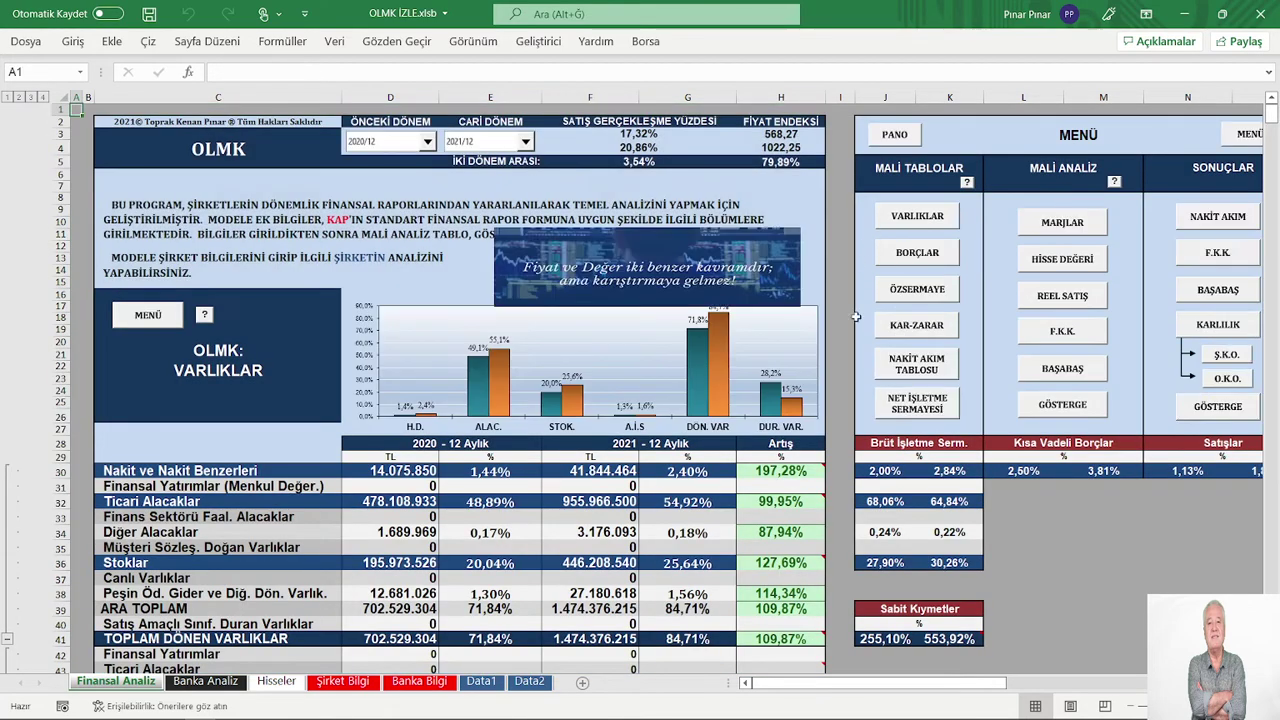
{"action": "left_click", "coordinate": [1222, 380]}
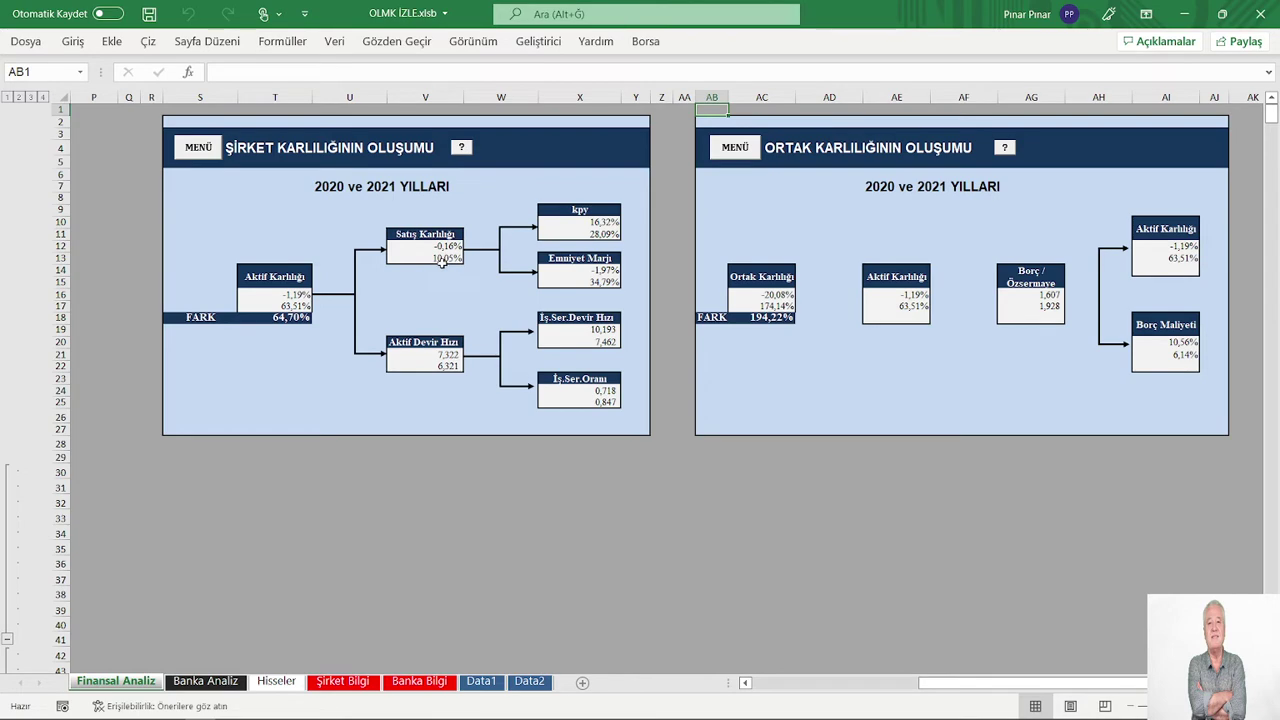
{"action": "left_click", "coordinate": [197, 148]}
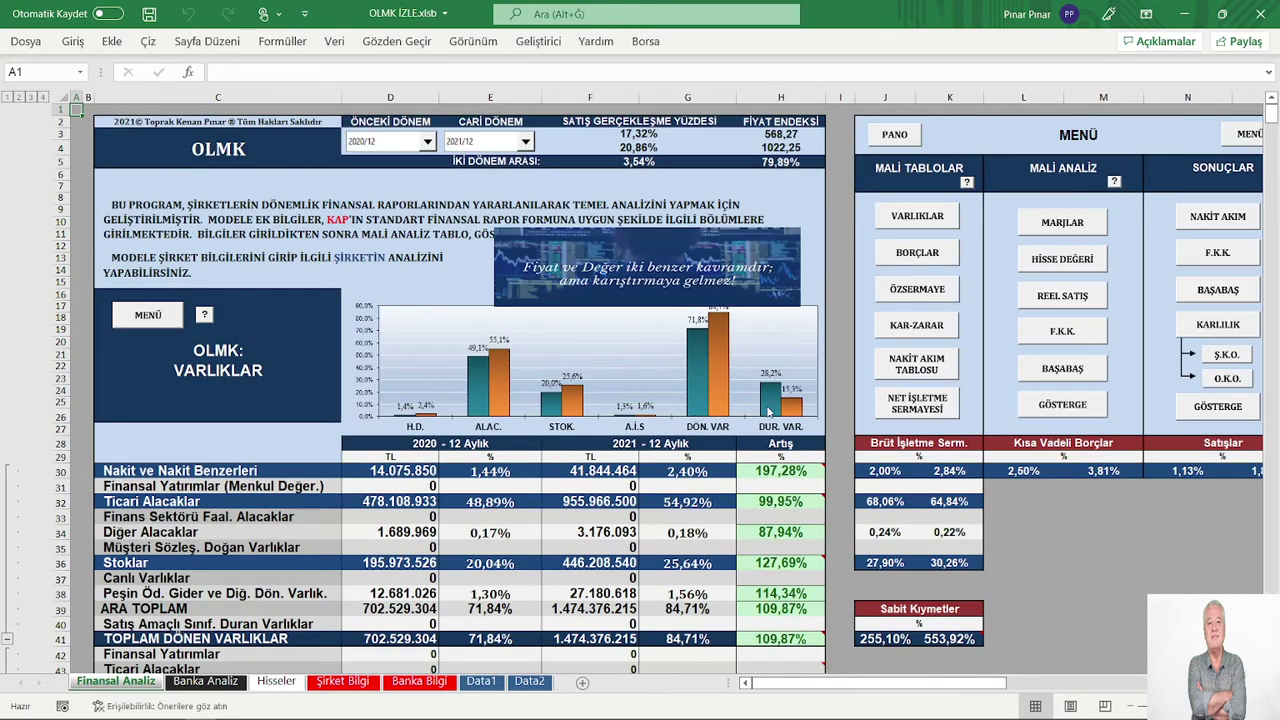
Step: Open the REEL SATIŞ analysis, compare the 2020 and 2021 İTHALAT YÜZDESİ bars, and return to the sheet's menu
{"action": "left_click", "coordinate": [1045, 298]}
{"action": "scroll", "coordinate": [733, 400], "scroll_direction": "down", "scroll_amount": 4}
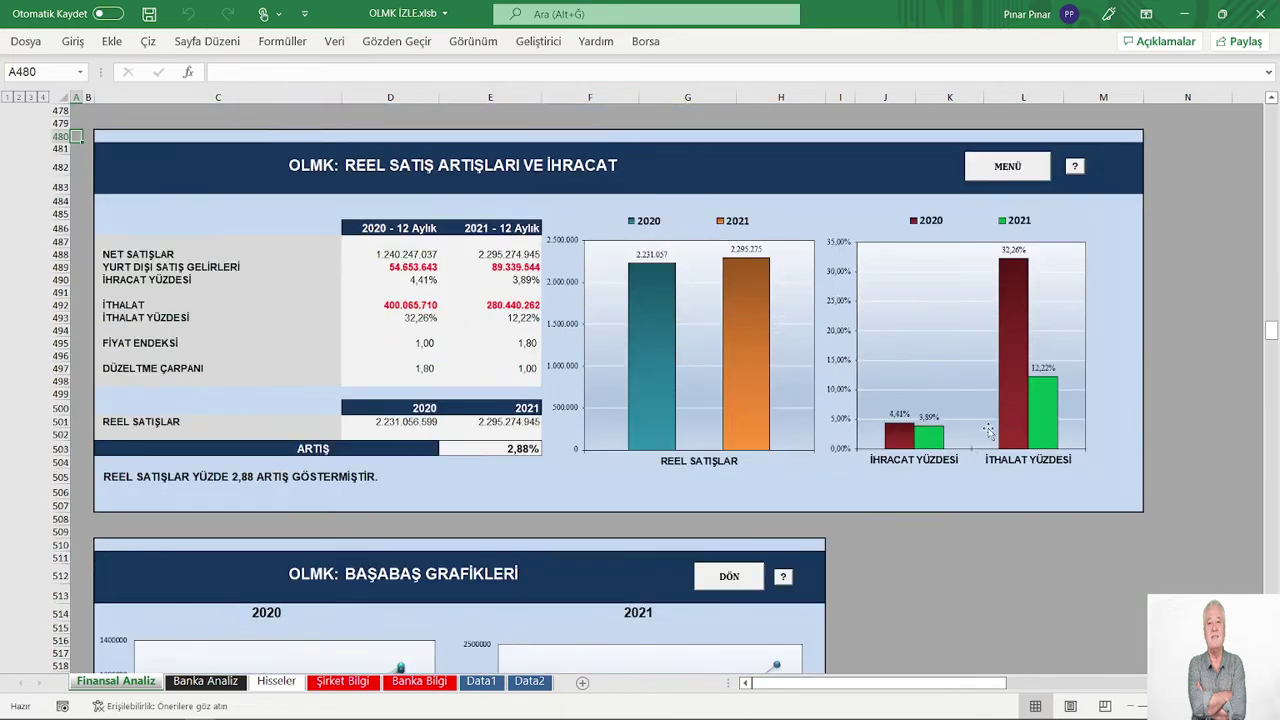
{"action": "mouse_move", "coordinate": [1022, 335]}
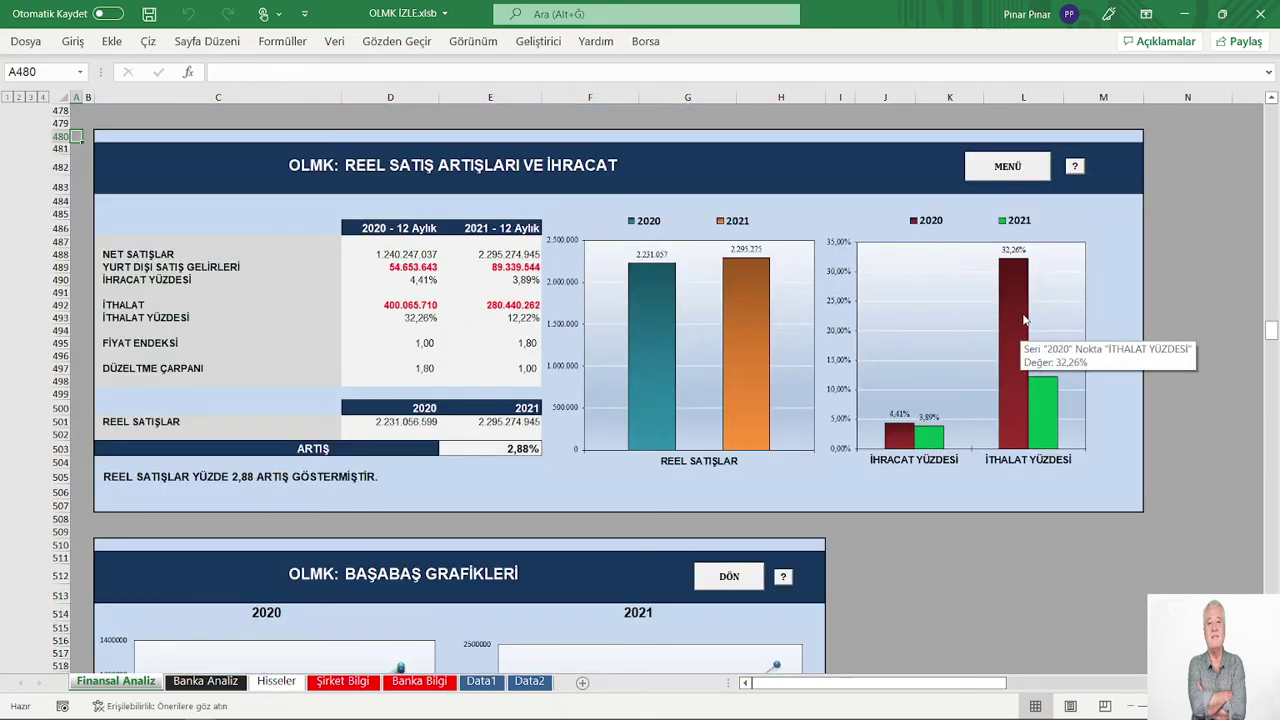
{"action": "mouse_move", "coordinate": [1040, 409]}
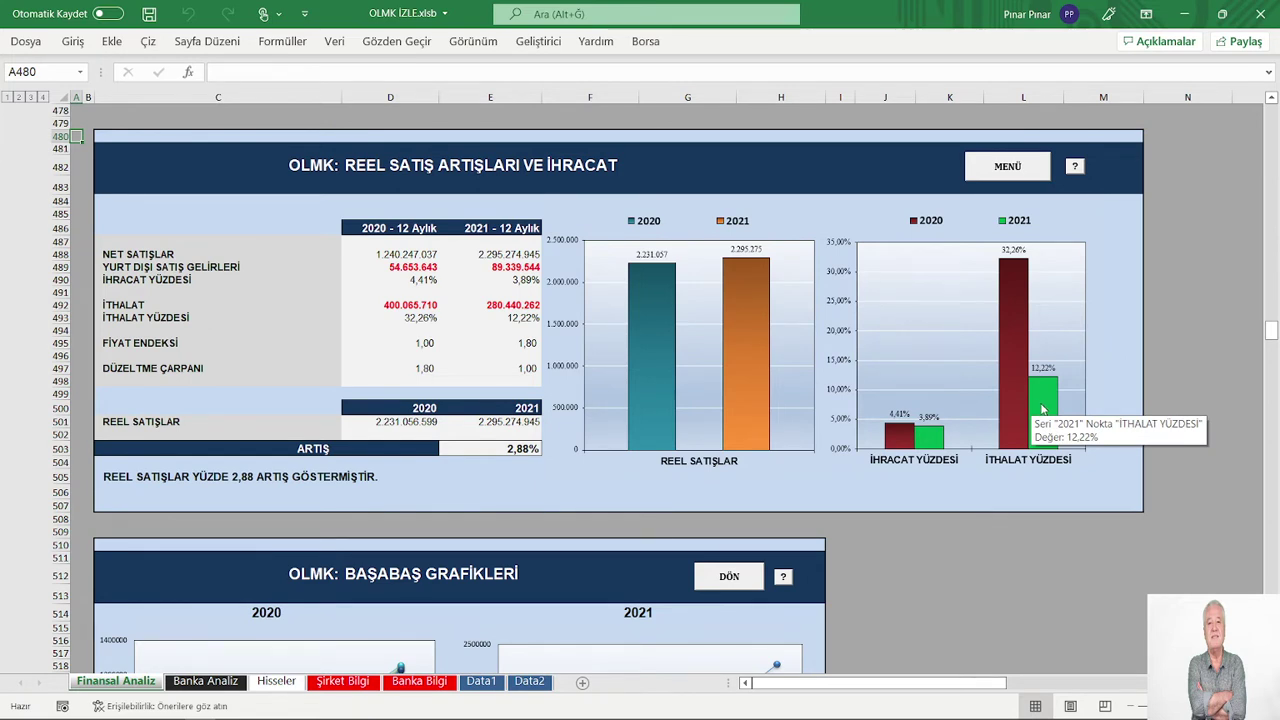
{"action": "mouse_move", "coordinate": [1006, 292]}
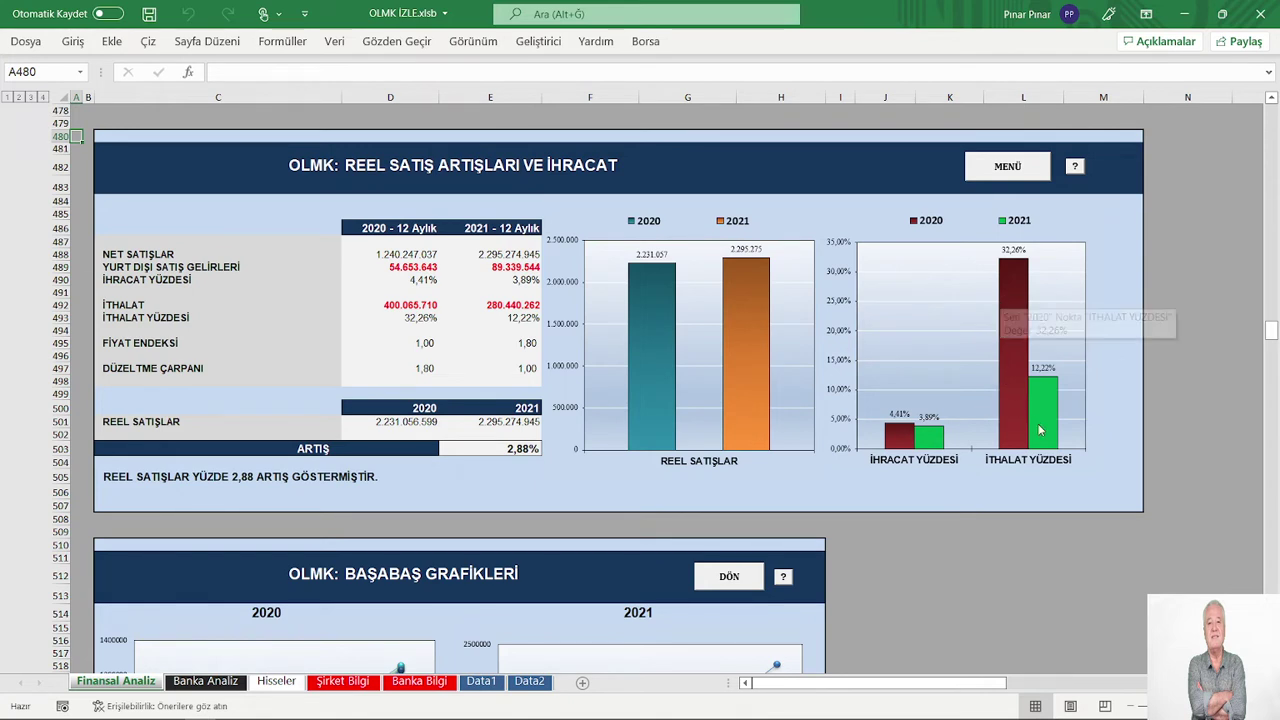
{"action": "mouse_move", "coordinate": [1042, 433]}
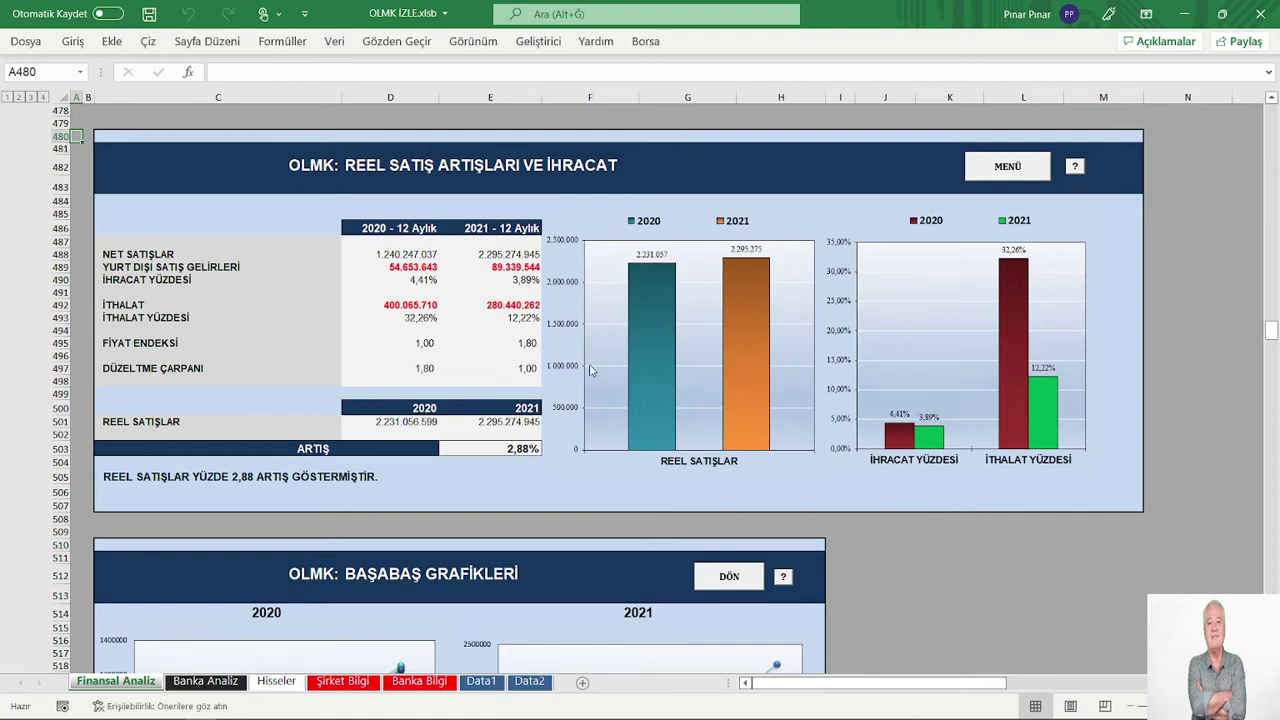
{"action": "left_click", "coordinate": [1003, 168]}
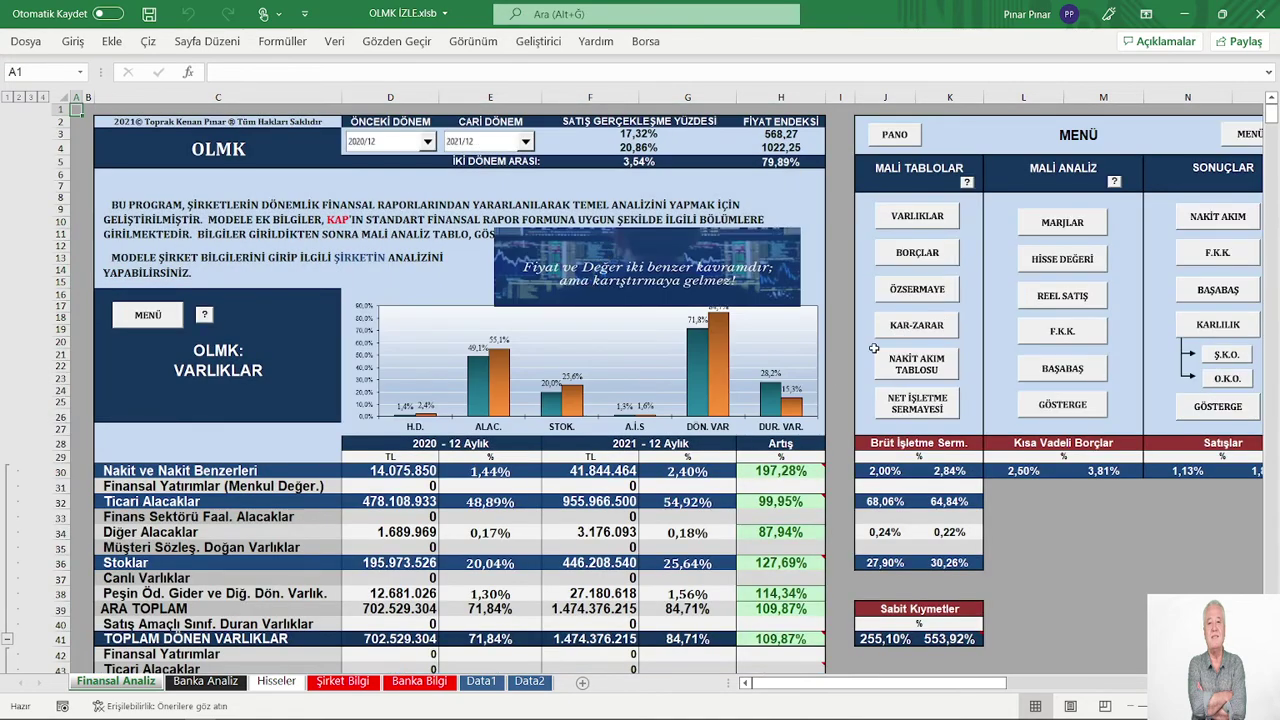
Step: Open the BORÇLAR table and examine the short-term, long-term and net debt rows down to TOPLAM PASİFLER
{"action": "left_click", "coordinate": [917, 254]}
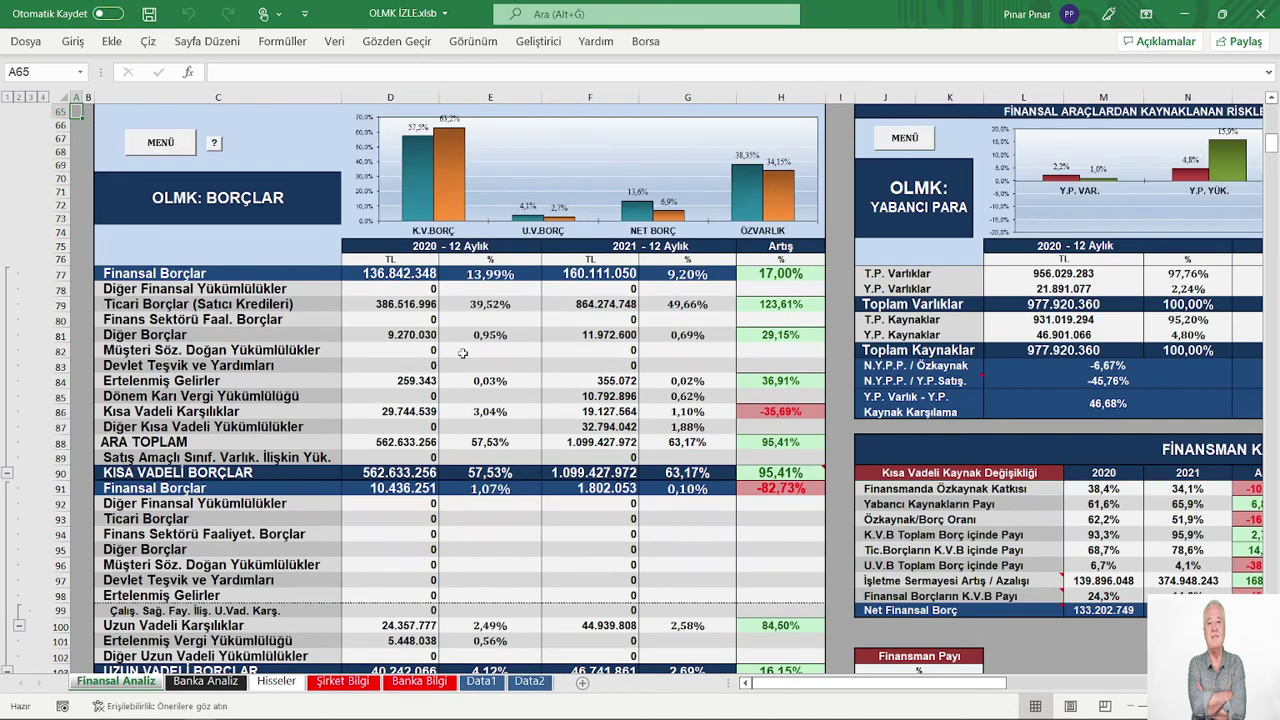
{"action": "scroll", "coordinate": [490, 357], "scroll_direction": "down", "scroll_amount": 1}
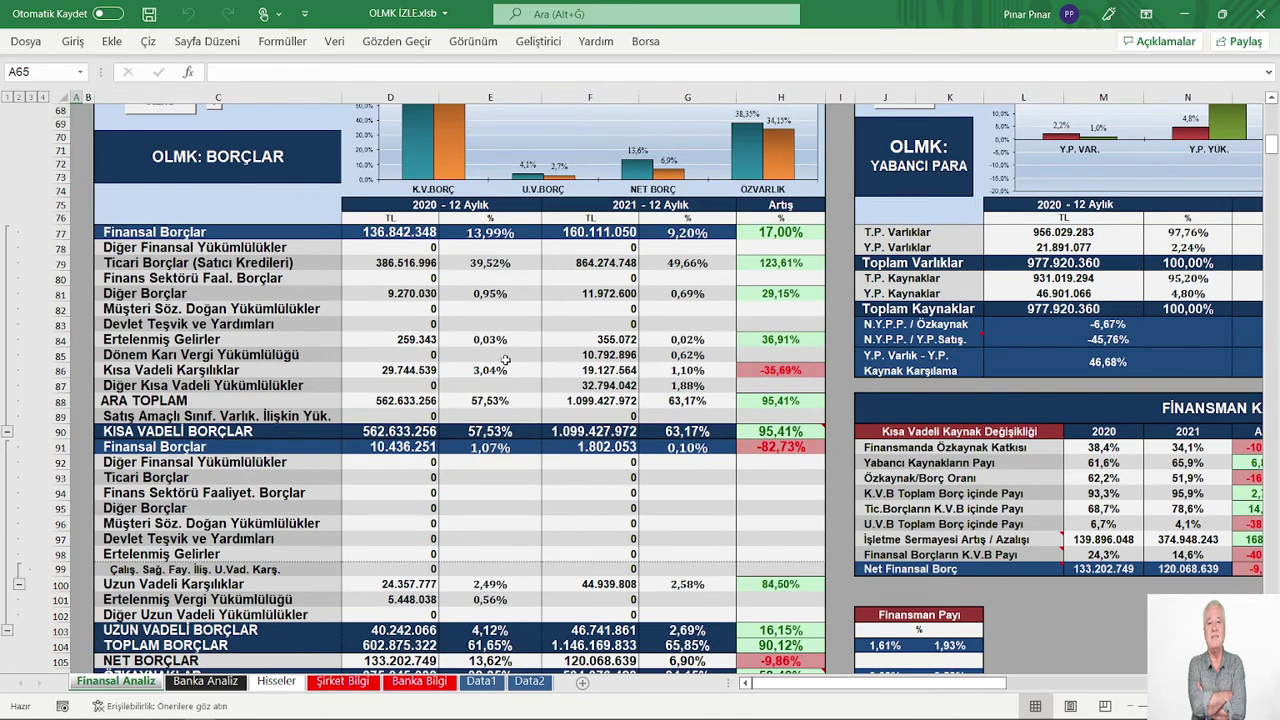
{"action": "scroll", "coordinate": [505, 360], "scroll_direction": "down", "scroll_amount": 1}
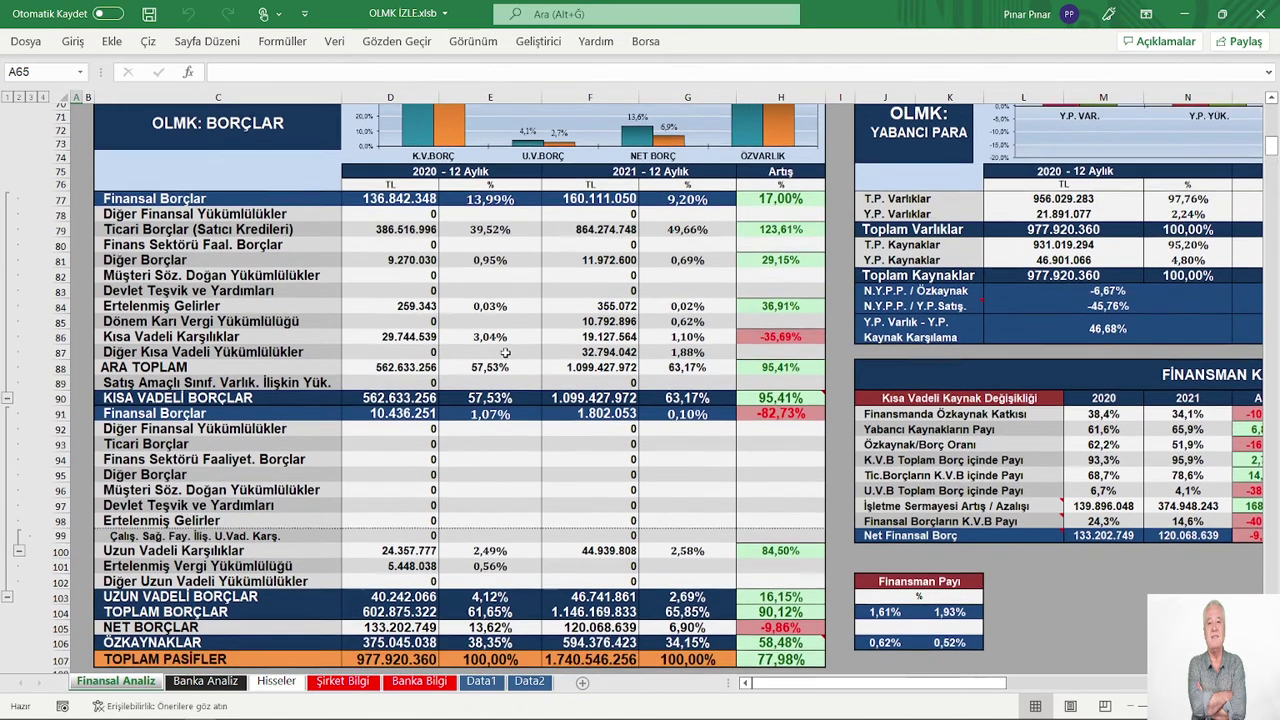
{"action": "scroll", "coordinate": [571, 385], "scroll_direction": "up", "scroll_amount": 2}
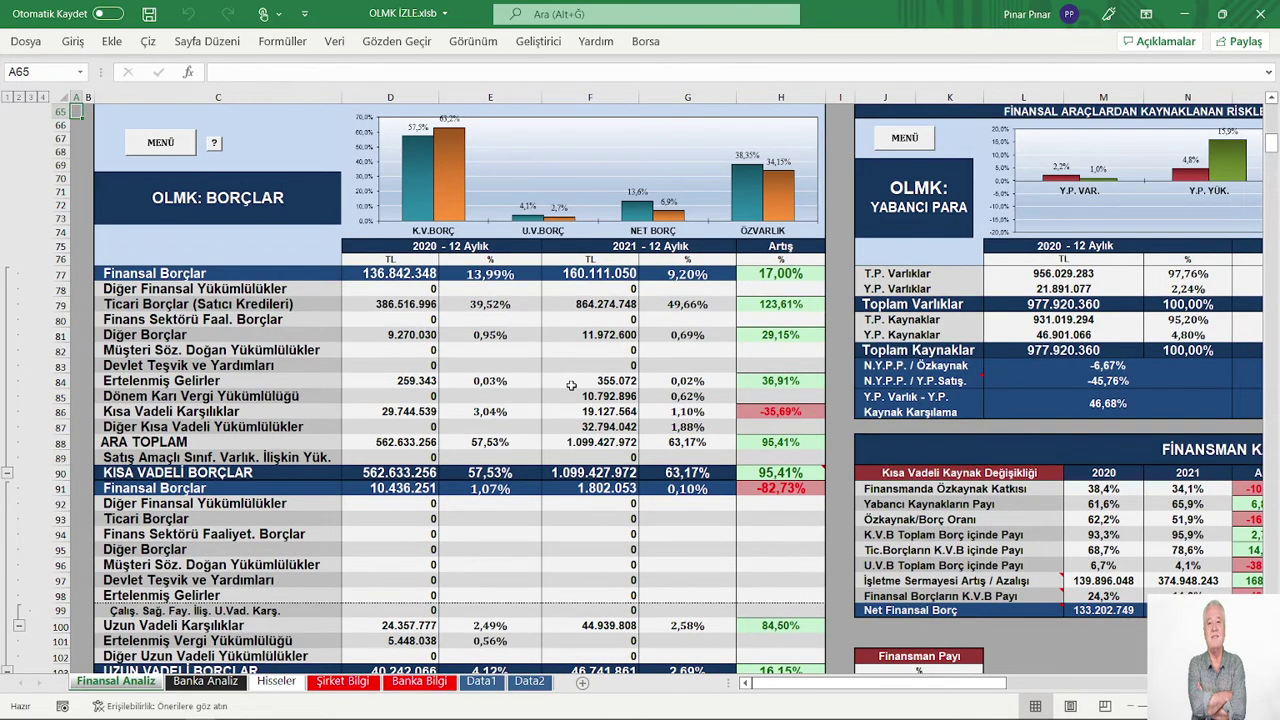
{"action": "scroll", "coordinate": [571, 385], "scroll_direction": "down", "scroll_amount": 1}
{"action": "scroll", "coordinate": [571, 385], "scroll_direction": "down", "scroll_amount": 2}
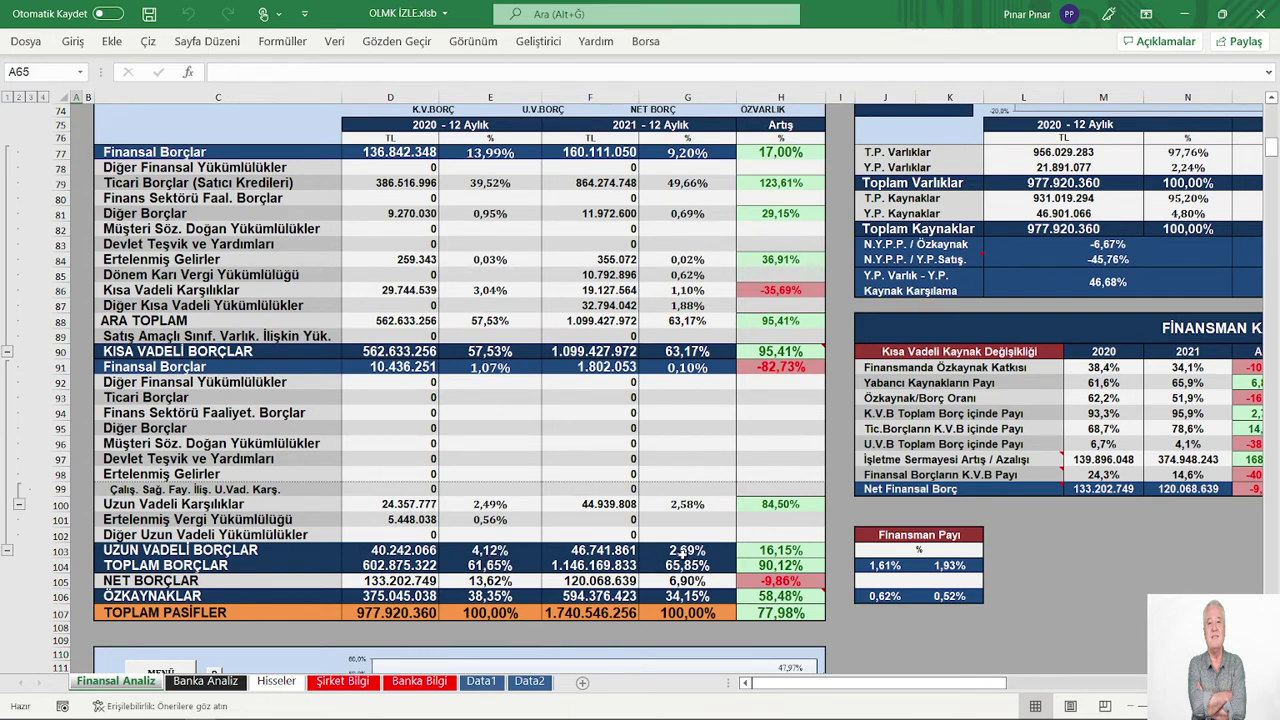
{"action": "scroll", "coordinate": [682, 553], "scroll_direction": "down", "scroll_amount": 1}
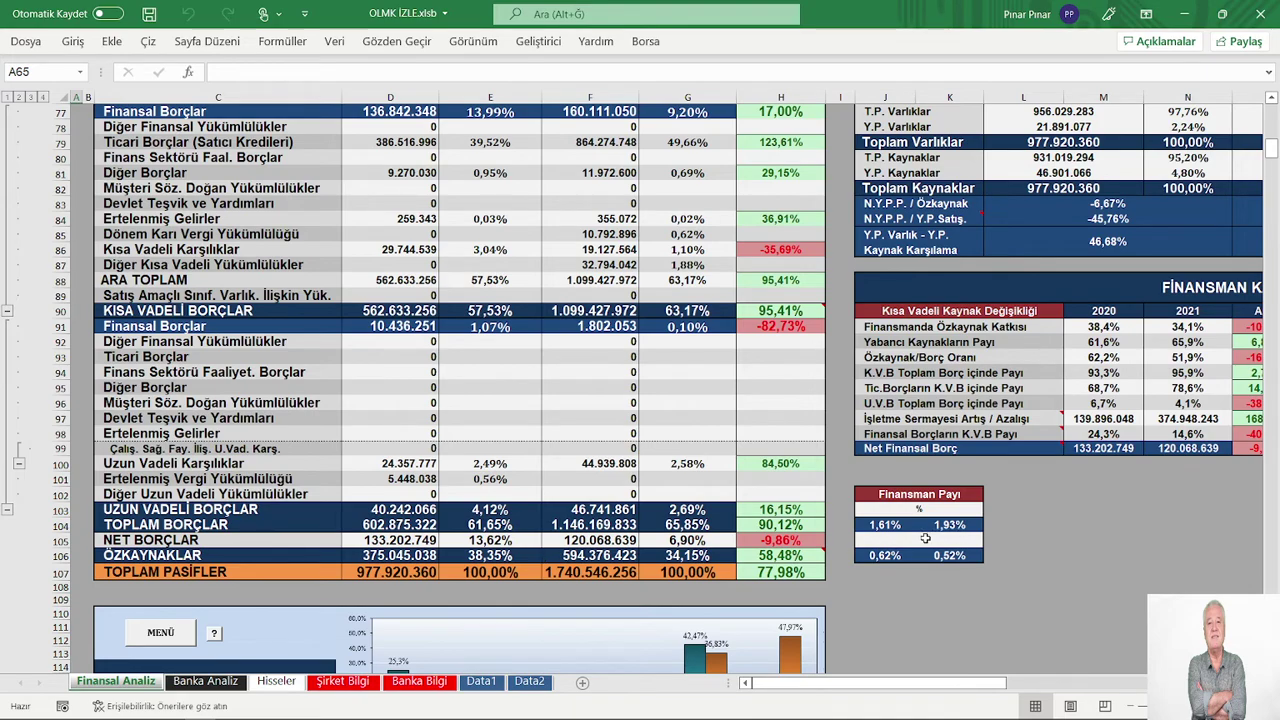
Step: Examine the YABANCI PARA position table and the foreign currency risk chart and ratios beside the debt rows
{"action": "scroll", "coordinate": [667, 340], "scroll_direction": "right", "scroll_amount": 5}
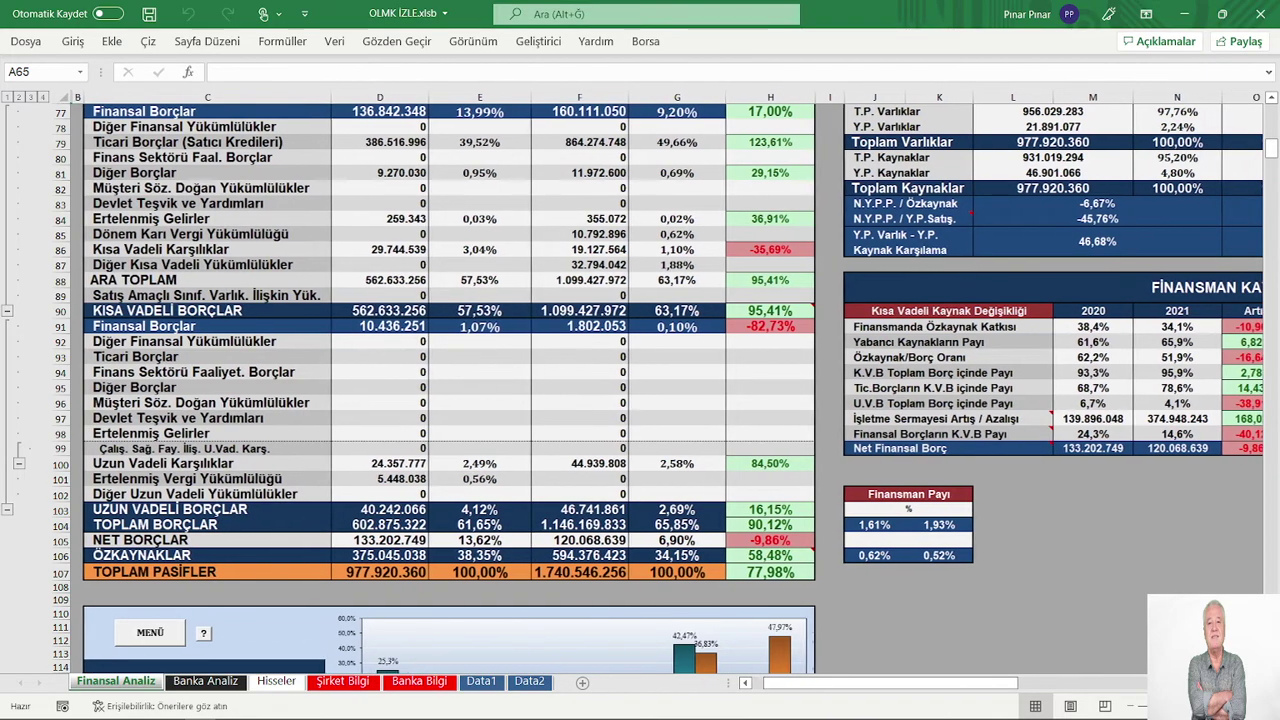
{"action": "scroll", "coordinate": [666, 390], "scroll_direction": "right", "scroll_amount": 5}
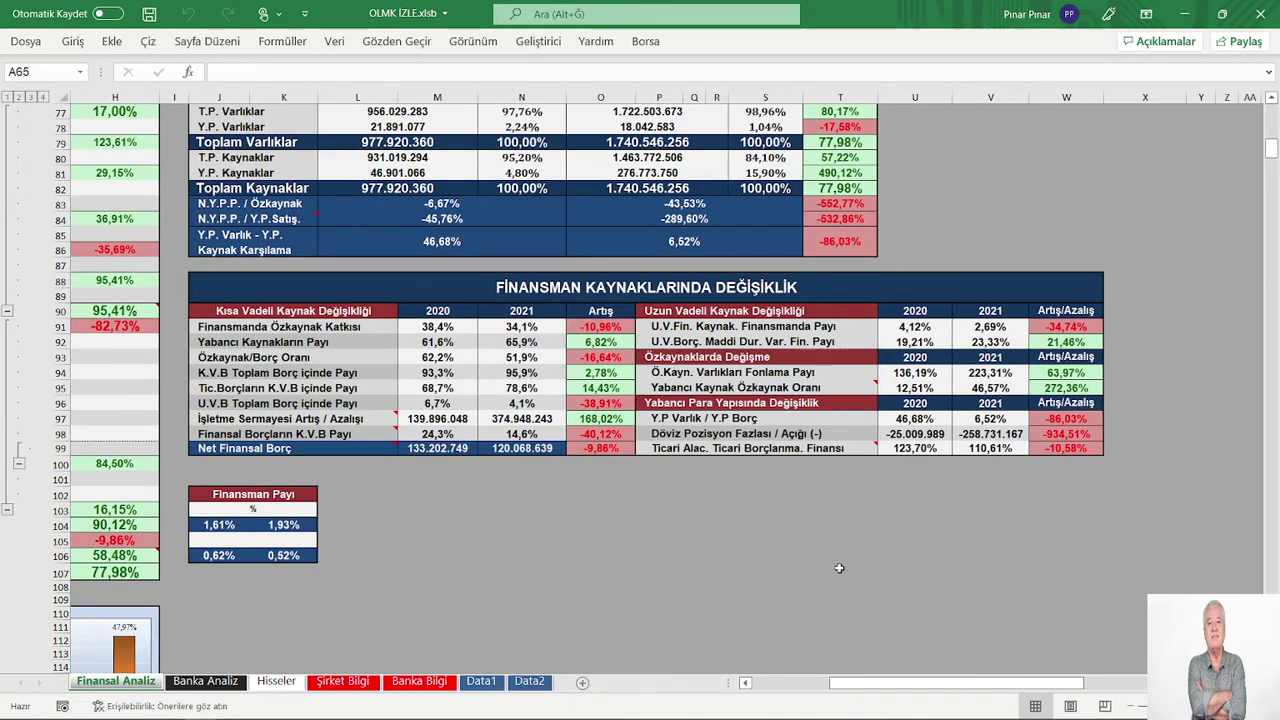
{"action": "scroll", "coordinate": [844, 568], "scroll_direction": "up", "scroll_amount": 5}
{"action": "scroll", "coordinate": [839, 568], "scroll_direction": "up", "scroll_amount": 4}
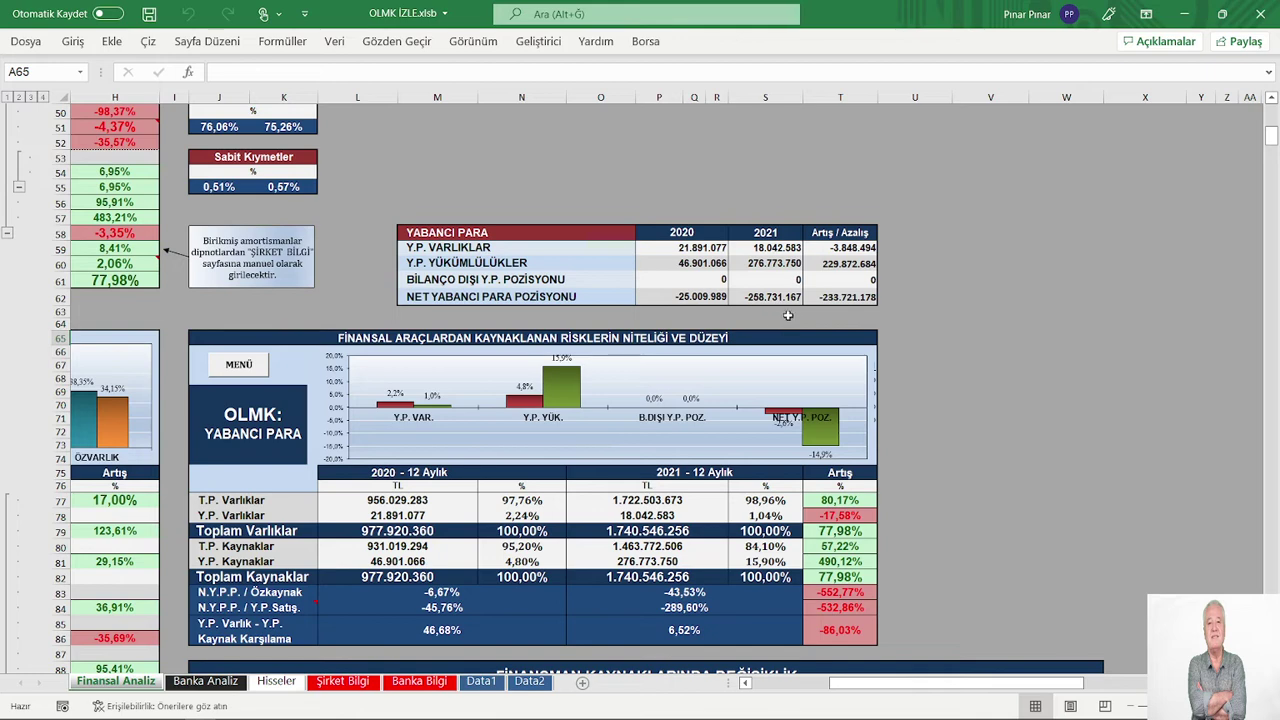
{"action": "scroll", "coordinate": [745, 365], "scroll_direction": "down", "scroll_amount": 5}
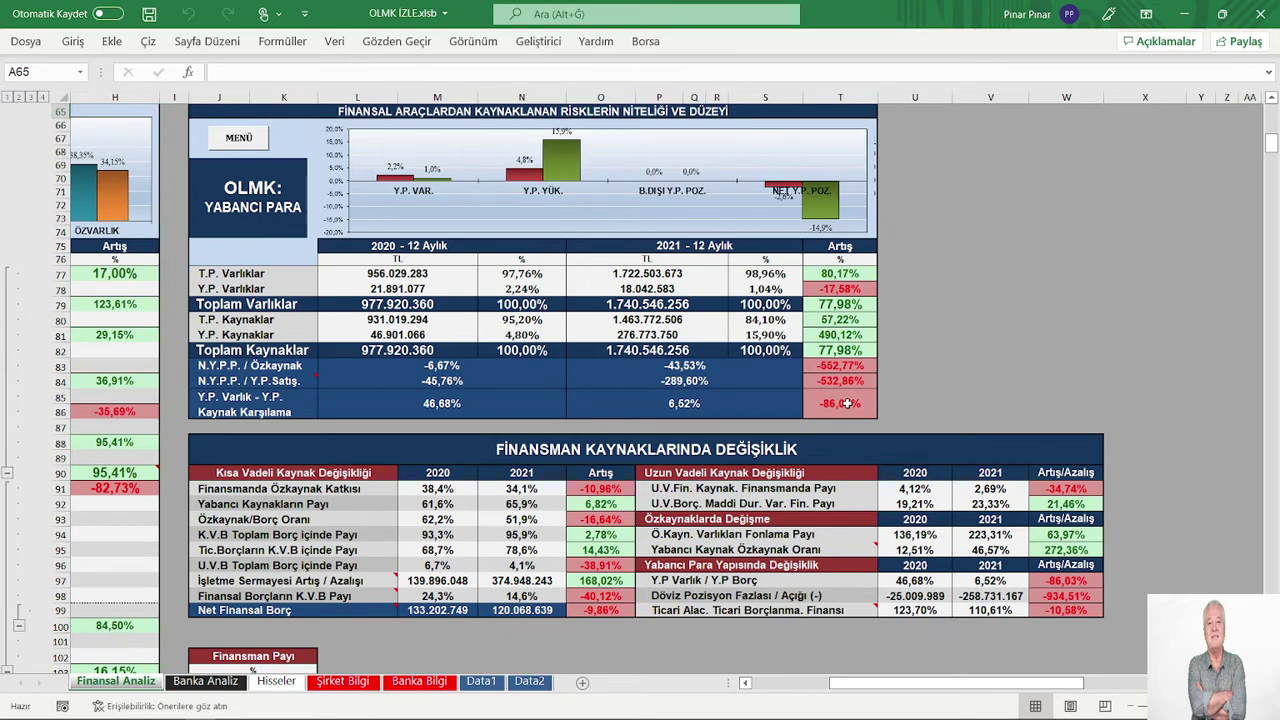
Step: Review the FİNANSMAN KAYNAKLARINDA DEĞİŞİKLİK table, covering short-term, long-term, equity and foreign currency structure changes
{"action": "scroll", "coordinate": [847, 403], "scroll_direction": "down", "scroll_amount": 5}
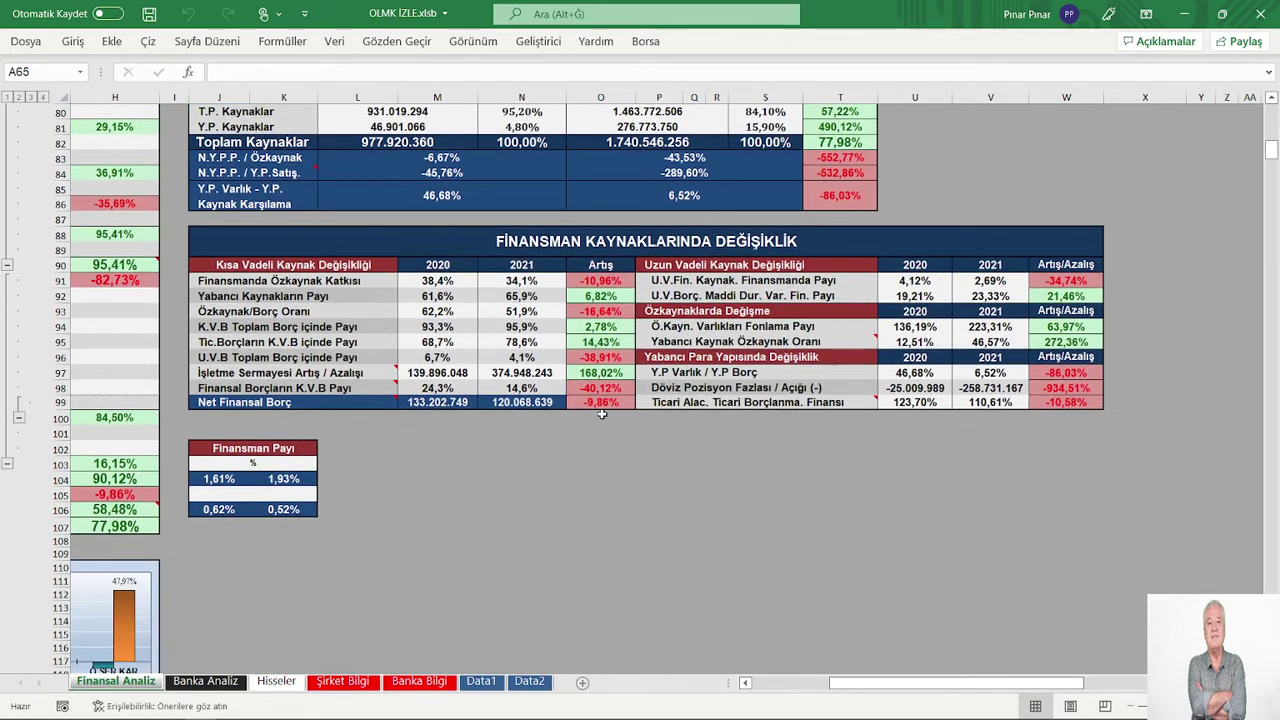
{"action": "scroll", "coordinate": [601, 413], "scroll_direction": "down", "scroll_amount": 1}
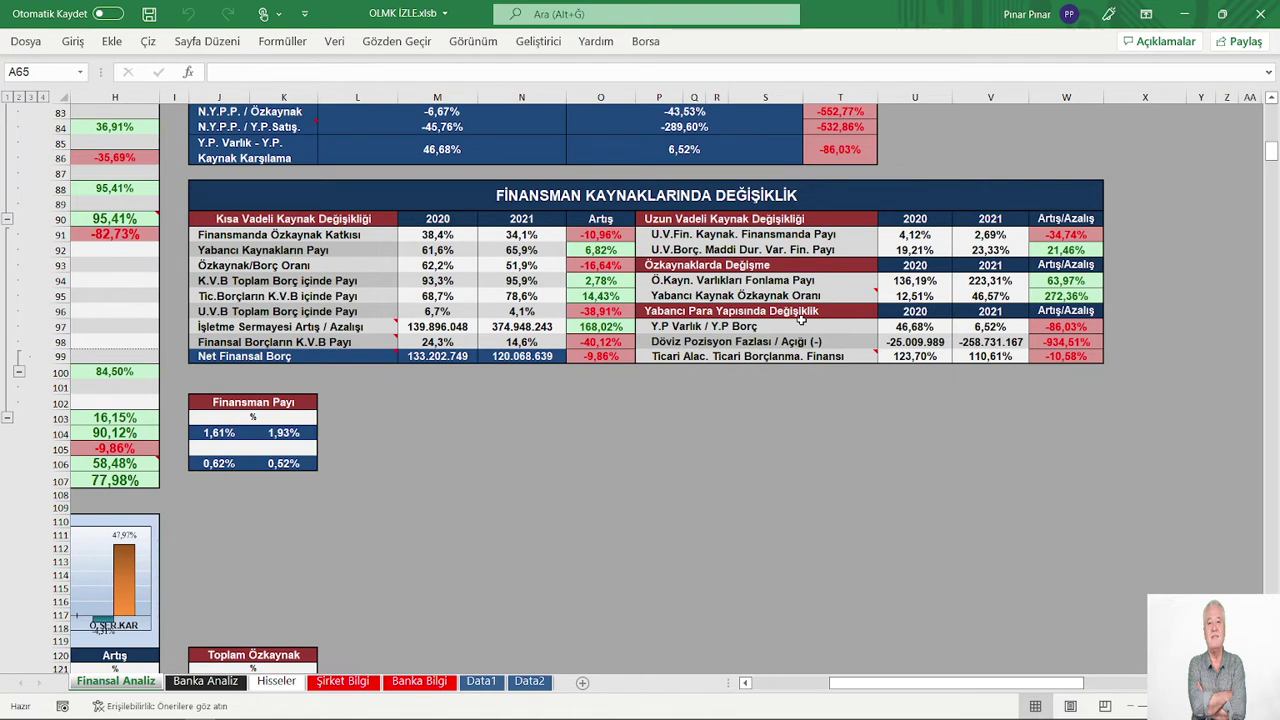
{"action": "mouse_move", "coordinate": [695, 298]}
{"action": "scroll", "coordinate": [968, 389], "scroll_direction": "down", "scroll_amount": 1}
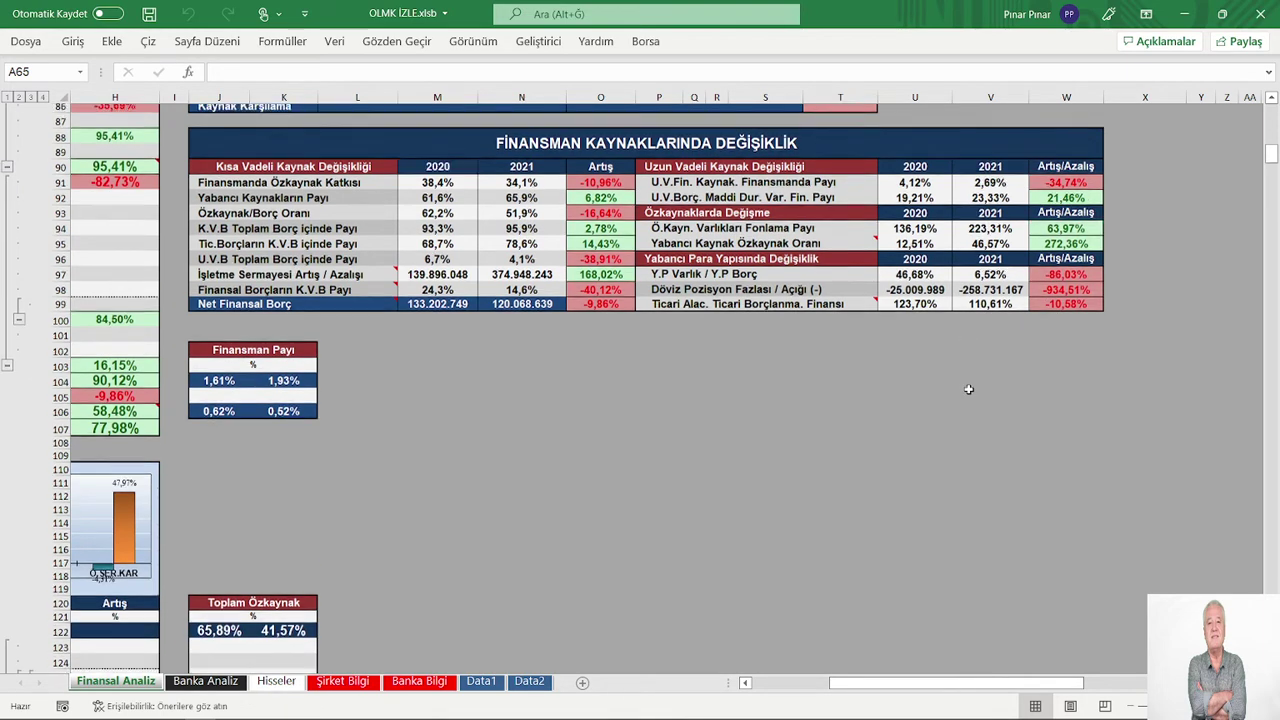
{"action": "scroll", "coordinate": [968, 389], "scroll_direction": "down", "scroll_amount": 1}
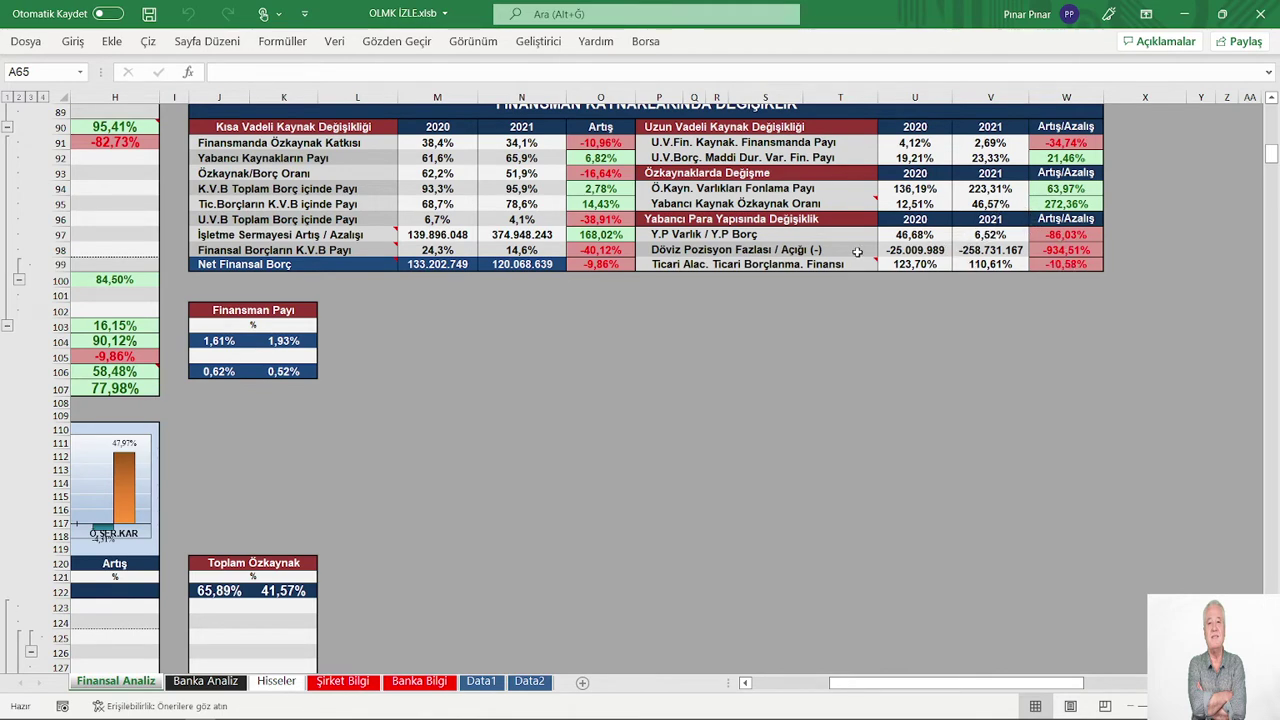
{"action": "scroll", "coordinate": [838, 290], "scroll_direction": "up", "scroll_amount": 2}
{"action": "scroll", "coordinate": [838, 290], "scroll_direction": "down", "scroll_amount": 2}
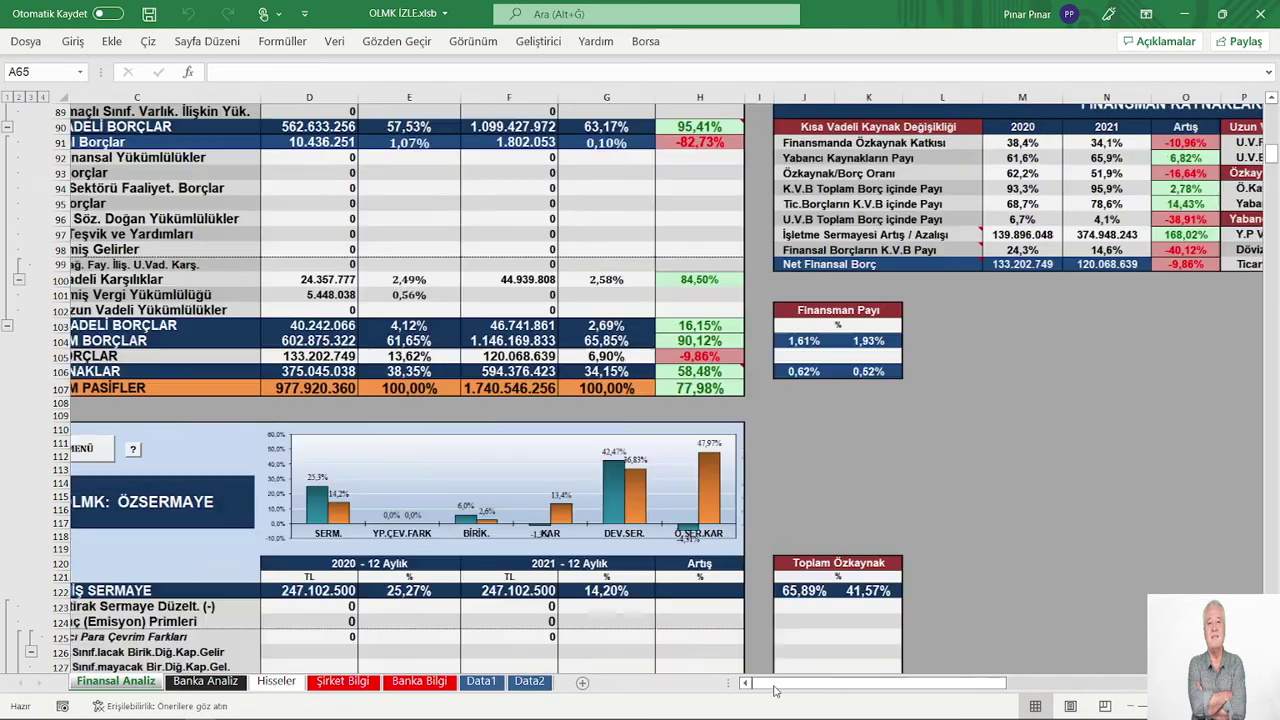
Step: Go to the ÖZSERMAYE section and examine the KAR, DEV.SER. and Ö.SER.KAR bars in its chart
{"action": "left_click", "coordinate": [777, 683]}
{"action": "scroll", "coordinate": [601, 416], "scroll_direction": "down", "scroll_amount": 5}
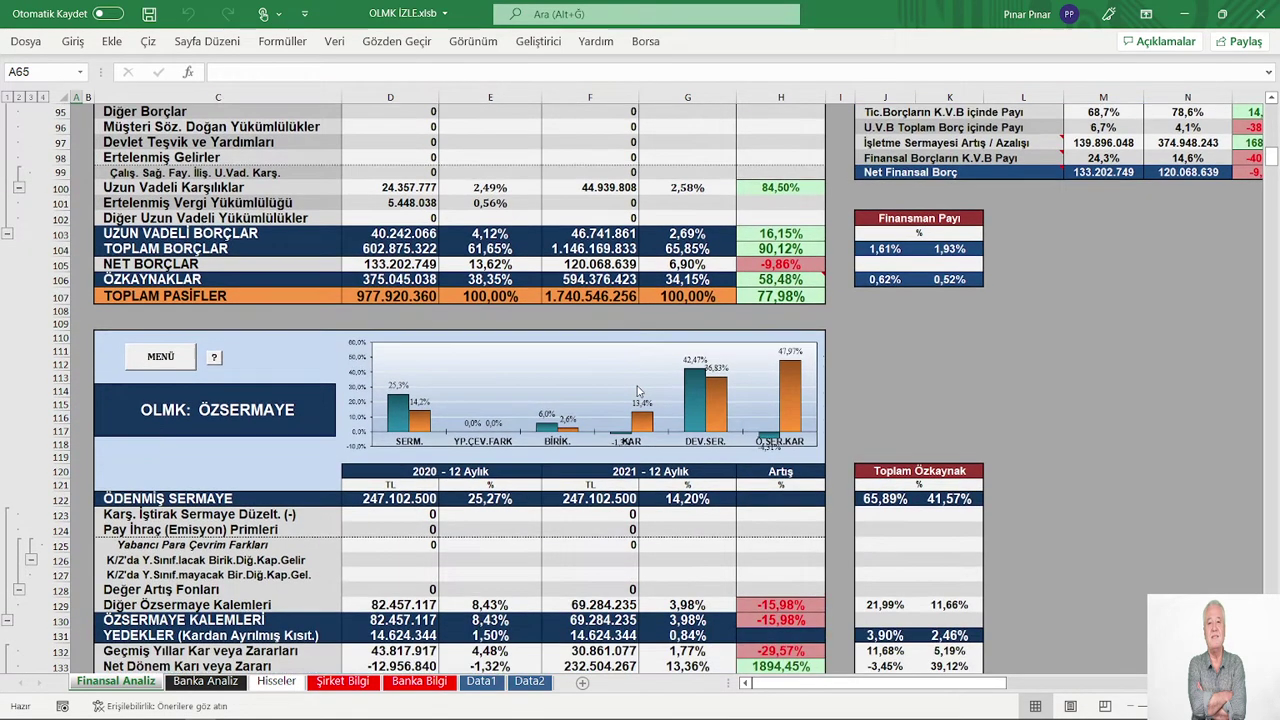
{"action": "scroll", "coordinate": [635, 385], "scroll_direction": "down", "scroll_amount": 1}
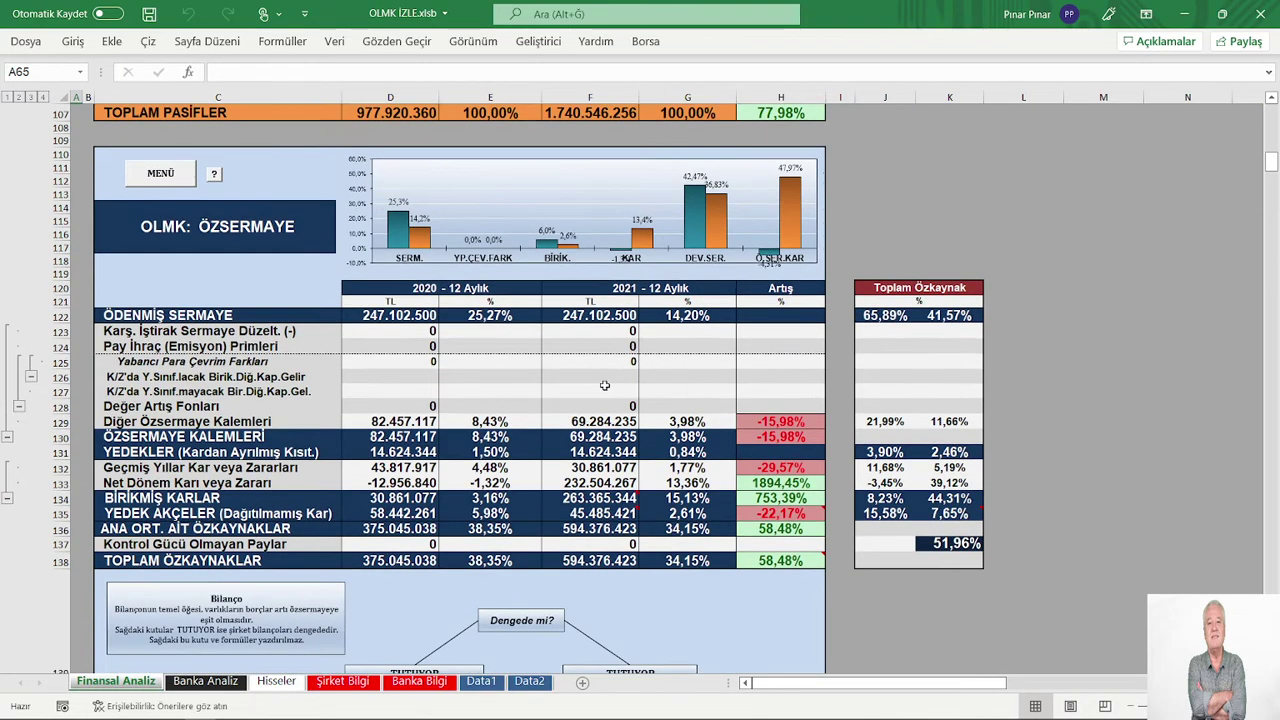
{"action": "scroll", "coordinate": [600, 387], "scroll_direction": "up", "scroll_amount": 1}
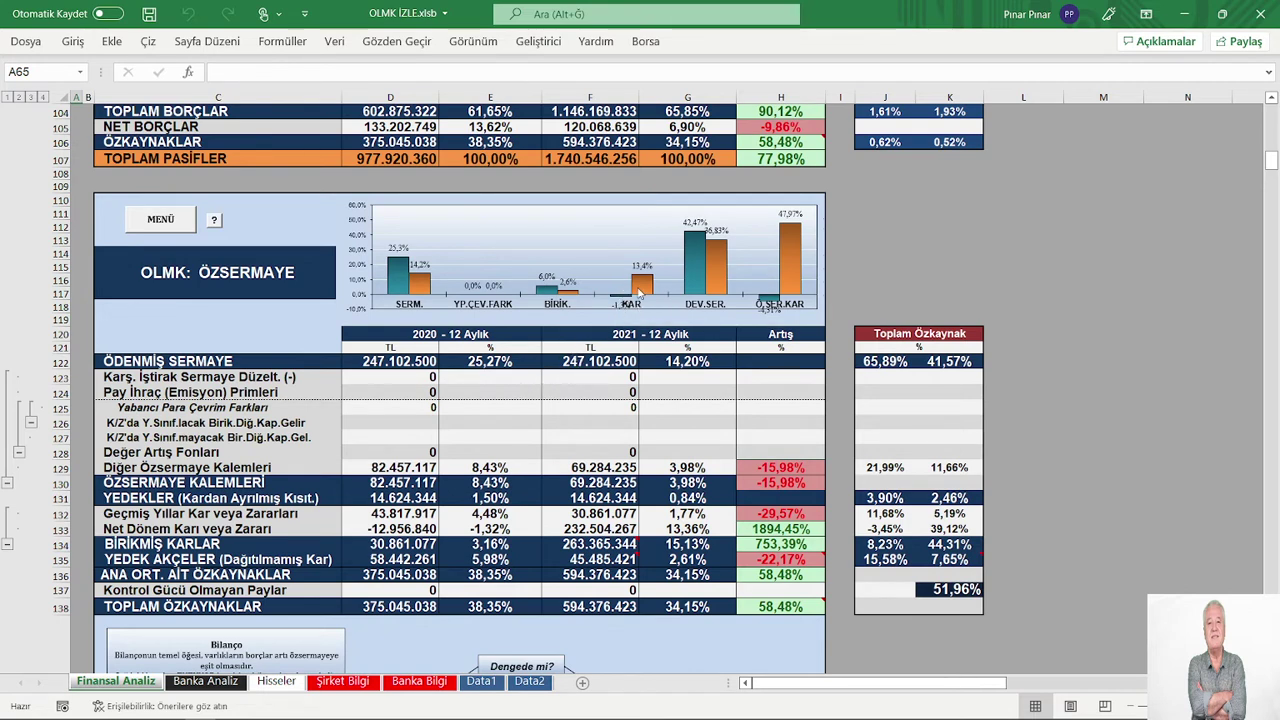
{"action": "mouse_move", "coordinate": [645, 290]}
{"action": "mouse_move", "coordinate": [716, 292]}
{"action": "mouse_move", "coordinate": [789, 268]}
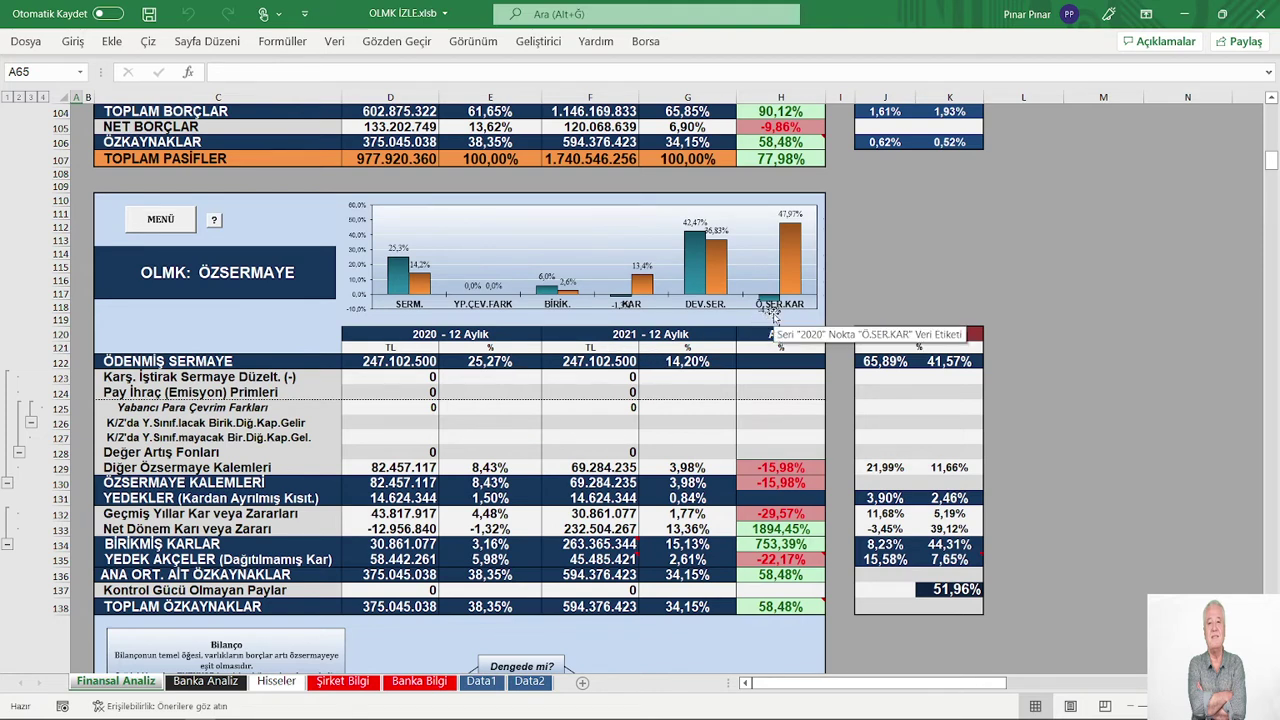
{"action": "mouse_move", "coordinate": [798, 232]}
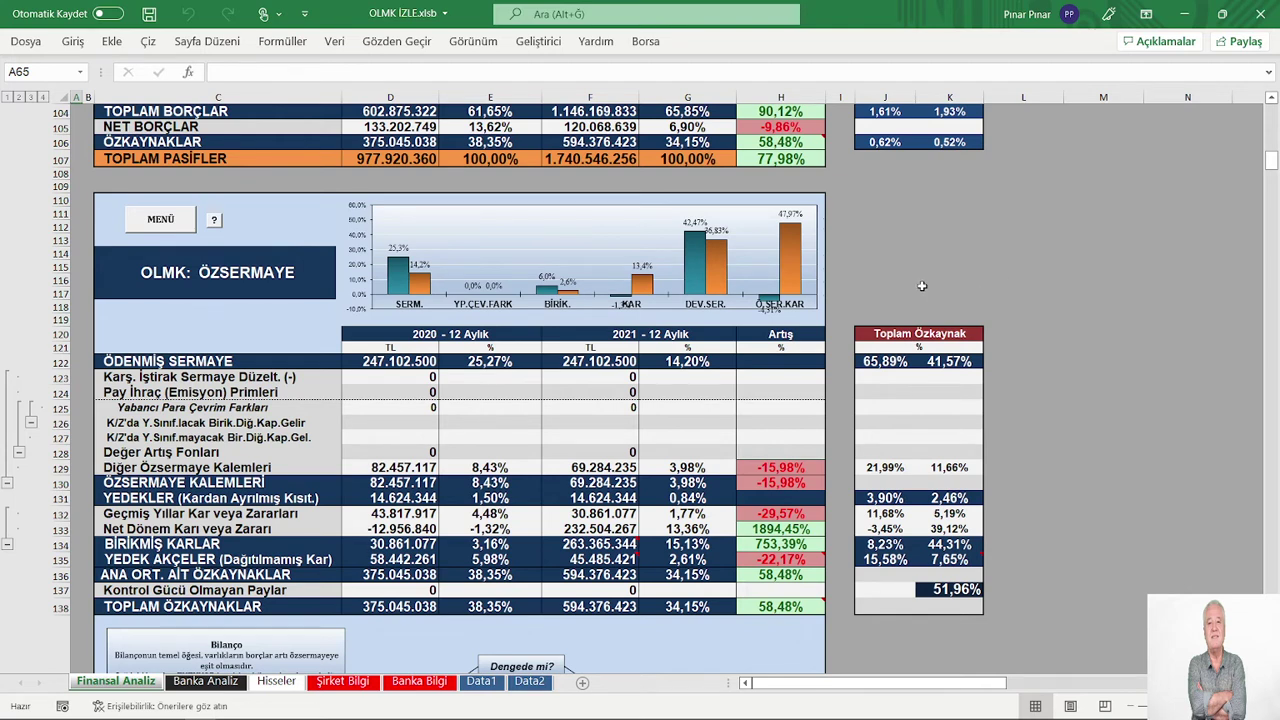
Step: Review the equity rows, Toplam Özkaynak percentages and BİLANÇO DENGESİ check, and return to the sheet's menu
{"action": "scroll", "coordinate": [922, 286], "scroll_direction": "down", "scroll_amount": 1}
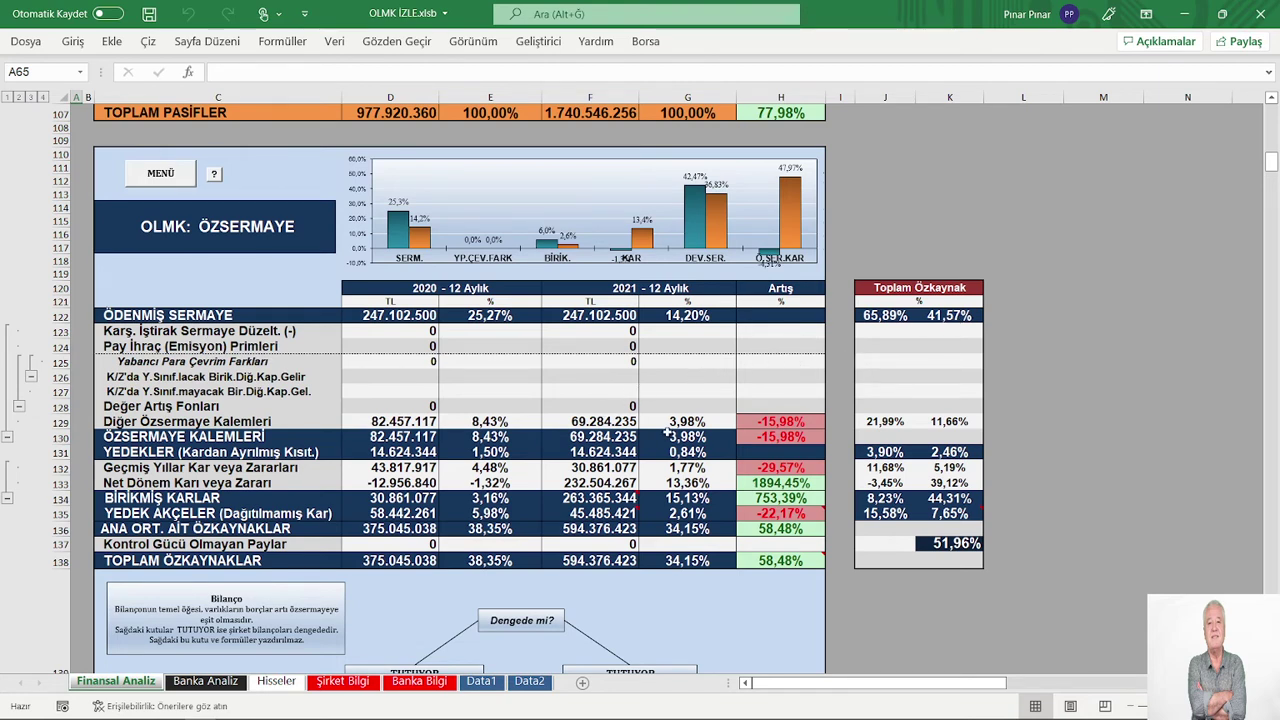
{"action": "scroll", "coordinate": [668, 432], "scroll_direction": "down", "scroll_amount": 2}
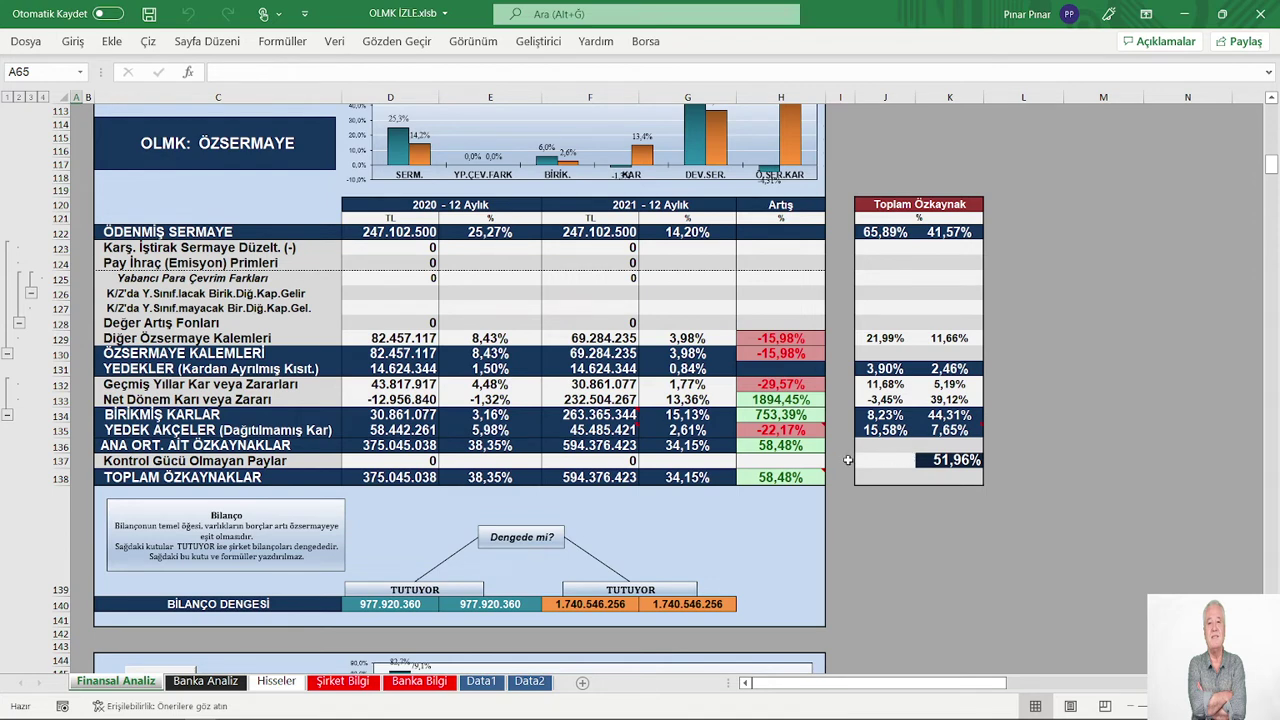
{"action": "scroll", "coordinate": [572, 477], "scroll_direction": "up", "scroll_amount": 1}
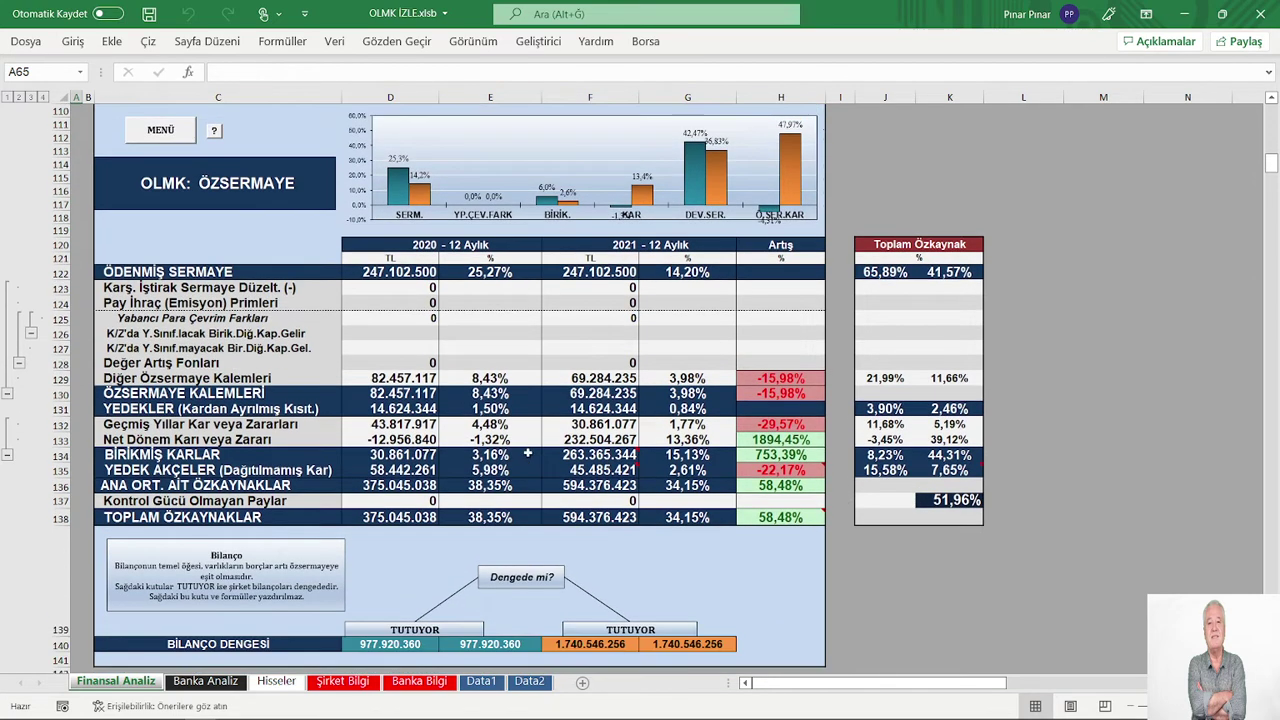
{"action": "left_click", "coordinate": [150, 135]}
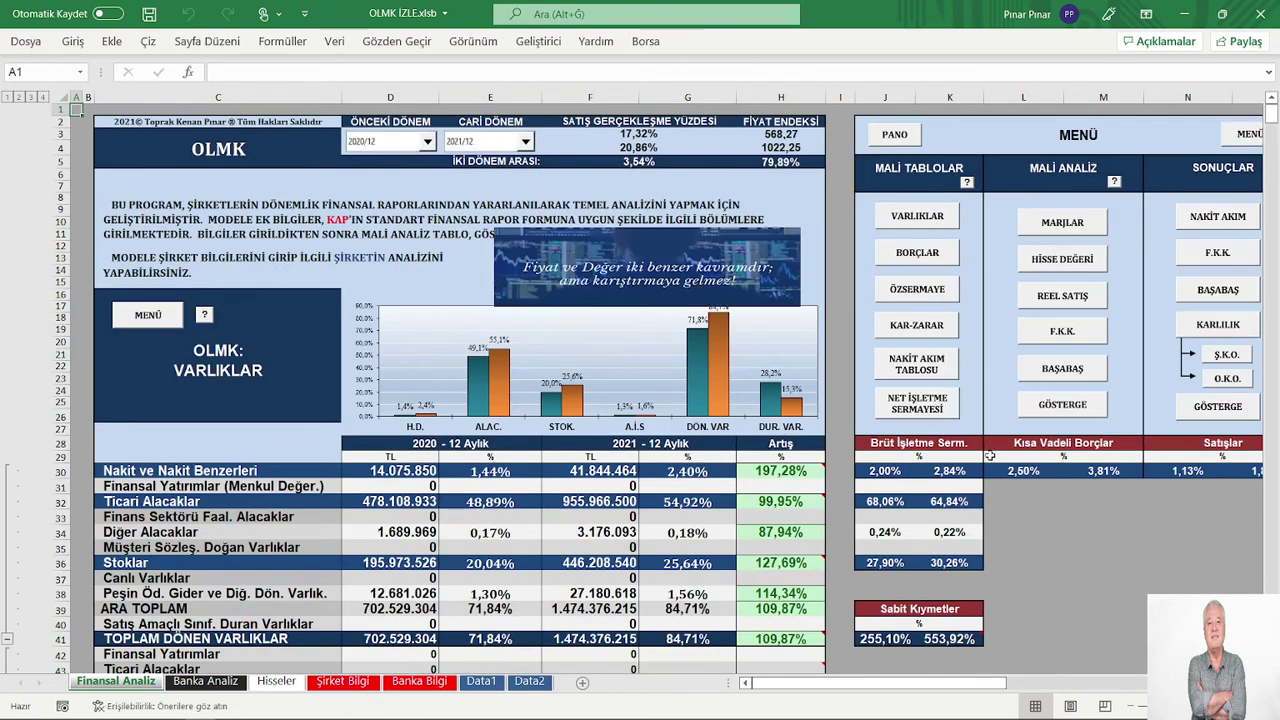
Step: Examine the Ş.K.O. company profitability diagram and the O.K.O. shareholder profitability diagram, and return to the menu
{"action": "left_click", "coordinate": [1214, 354]}
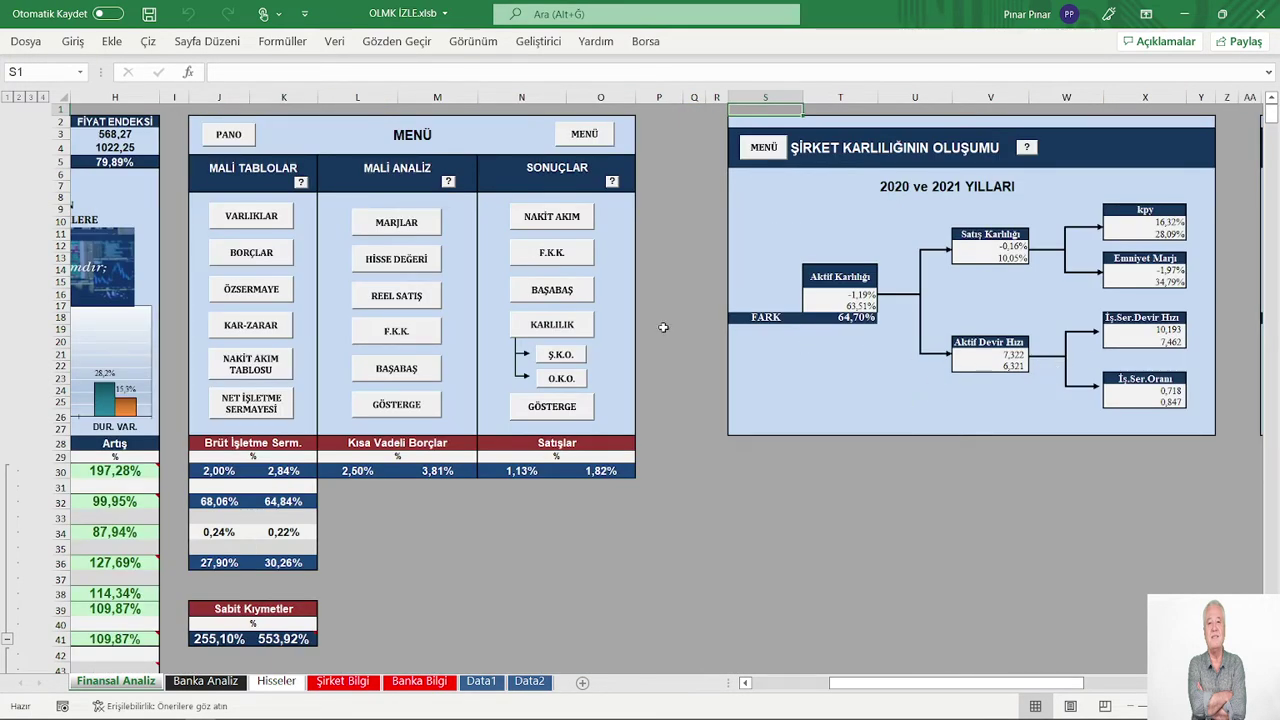
{"action": "left_click", "coordinate": [566, 379]}
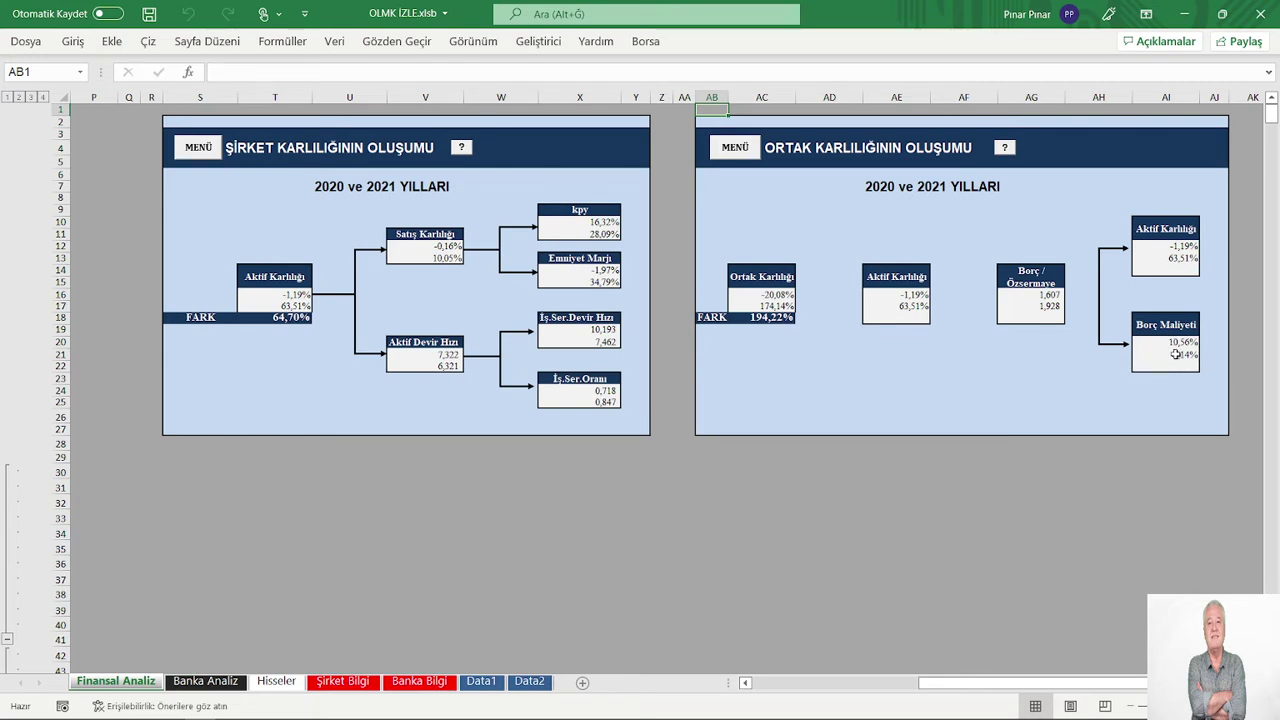
{"action": "left_click", "coordinate": [196, 148]}
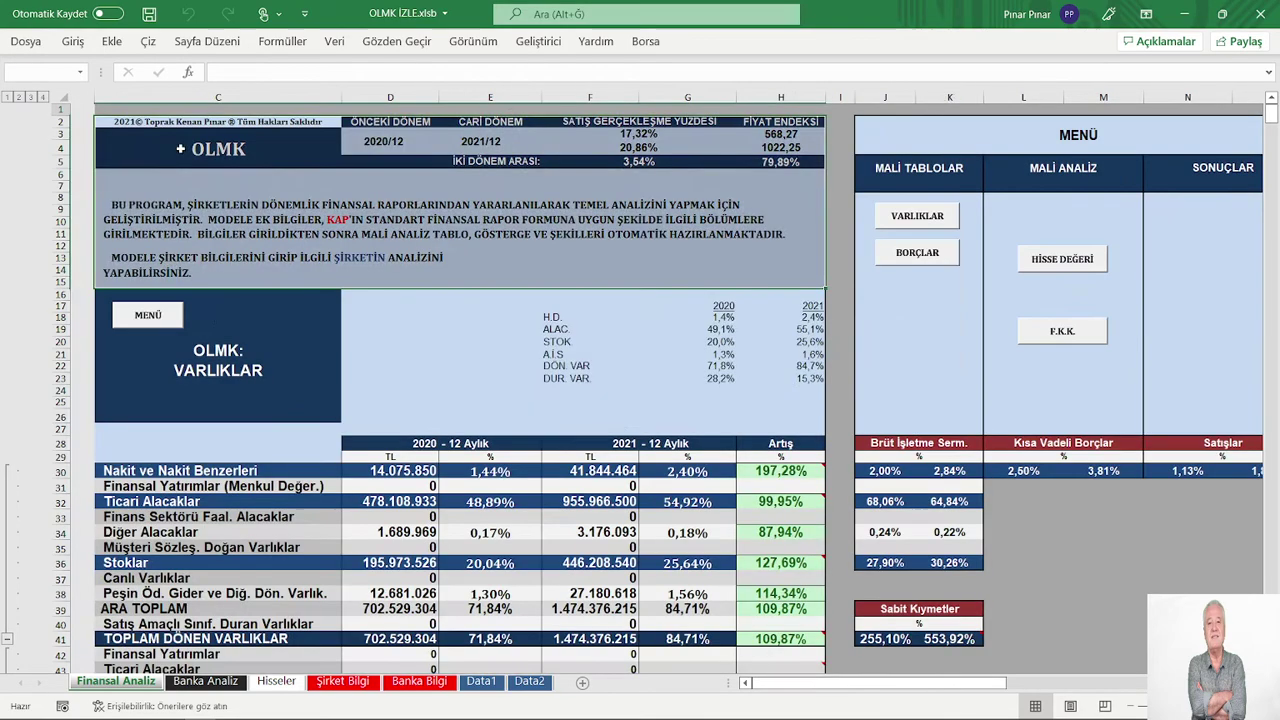
Step: Go to the KAR - ZARAR section and examine its revenue, cost and BRÜT KAR rows with their 2020–2021 percentages
{"action": "left_click", "coordinate": [917, 325]}
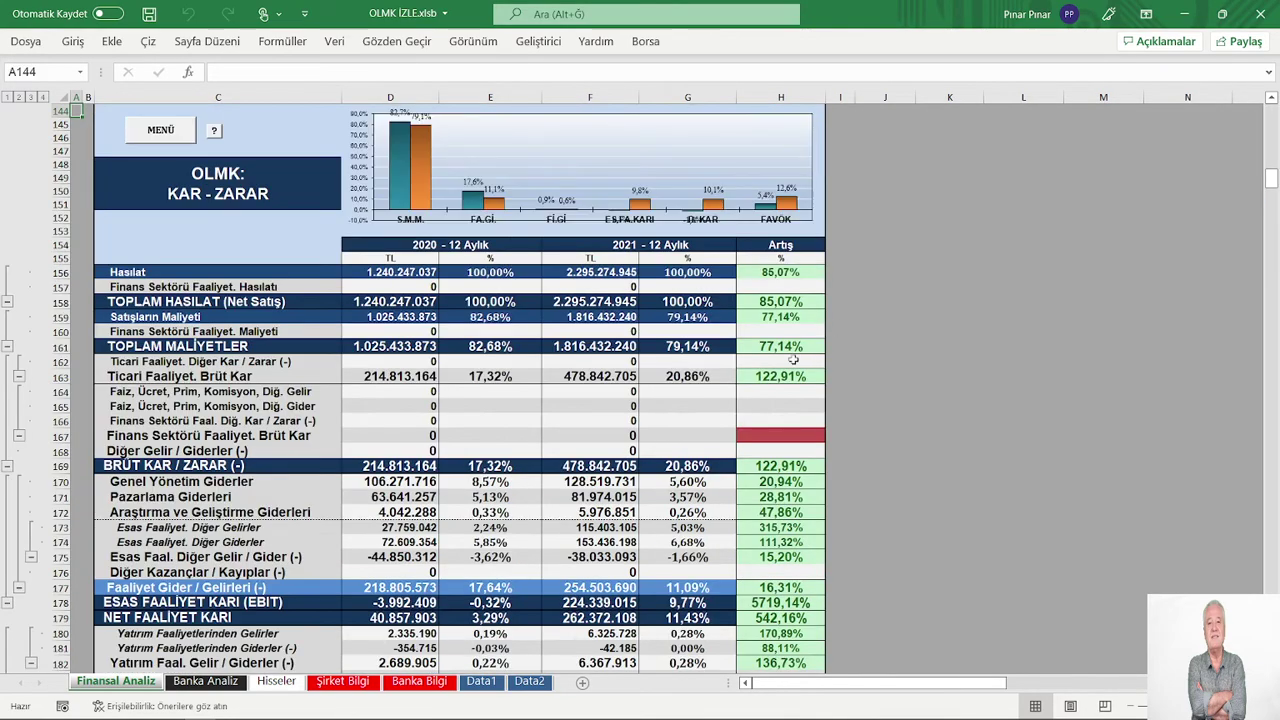
{"action": "scroll", "coordinate": [645, 380], "scroll_direction": "up", "scroll_amount": 5}
{"action": "scroll", "coordinate": [640, 381], "scroll_direction": "down", "scroll_amount": 5}
{"action": "scroll", "coordinate": [642, 390], "scroll_direction": "down", "scroll_amount": 1}
{"action": "scroll", "coordinate": [642, 390], "scroll_direction": "down", "scroll_amount": 1}
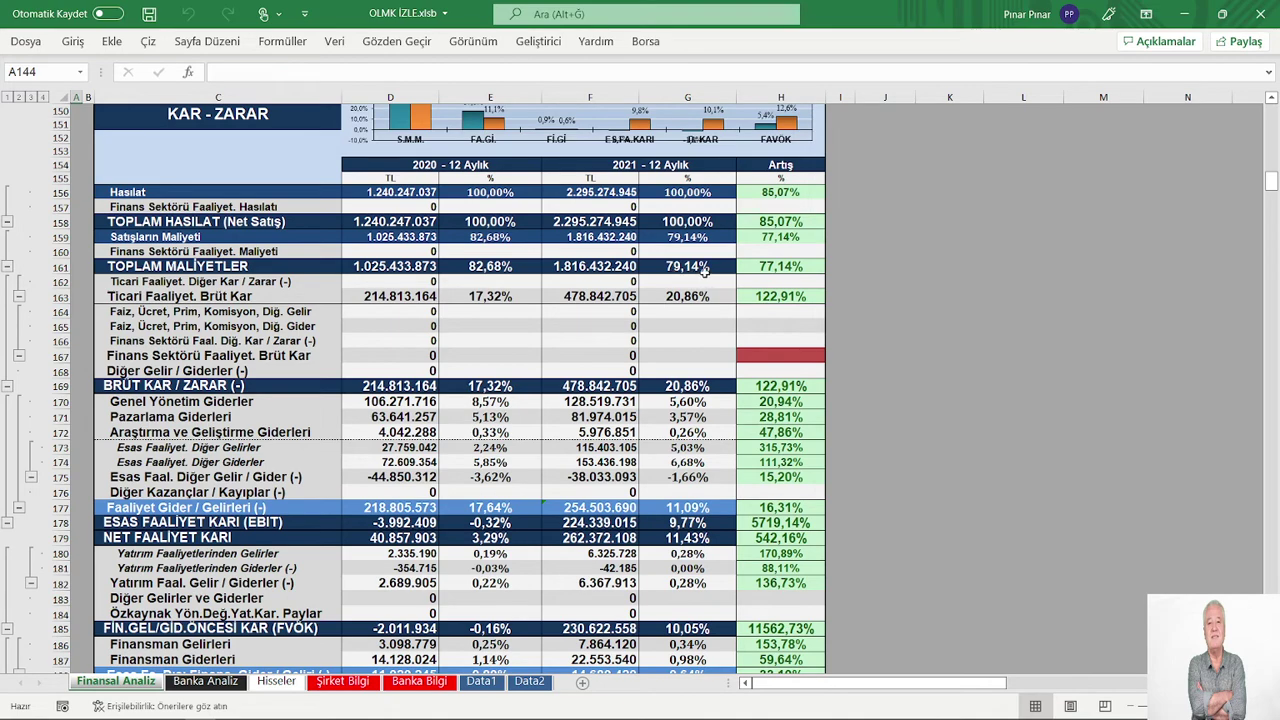
{"action": "scroll", "coordinate": [704, 270], "scroll_direction": "down", "scroll_amount": 1}
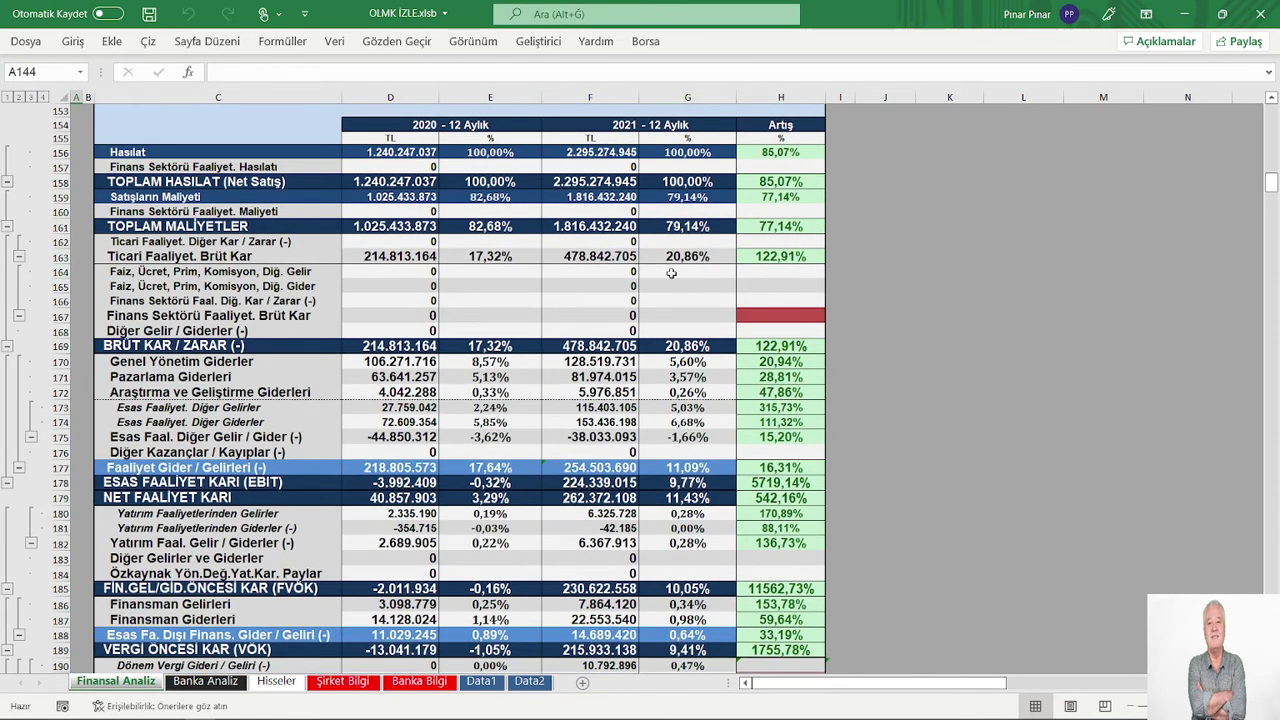
{"action": "scroll", "coordinate": [671, 273], "scroll_direction": "down", "scroll_amount": 1}
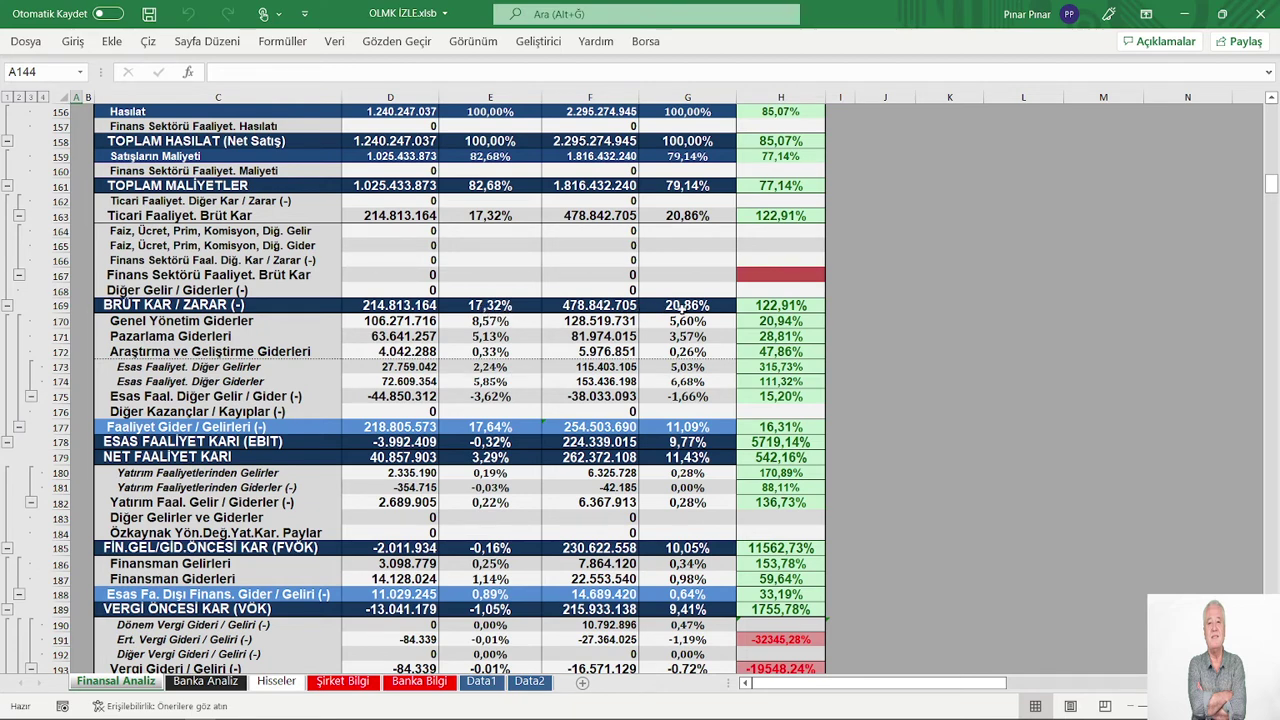
Step: Review the remaining KAR - ZARAR rows, from ESAS FAALİYET KARI (EBIT) and VERGİ ÖNCESİ KAR to net period profit and FAVÖK
{"action": "scroll", "coordinate": [690, 305], "scroll_direction": "down", "scroll_amount": 2}
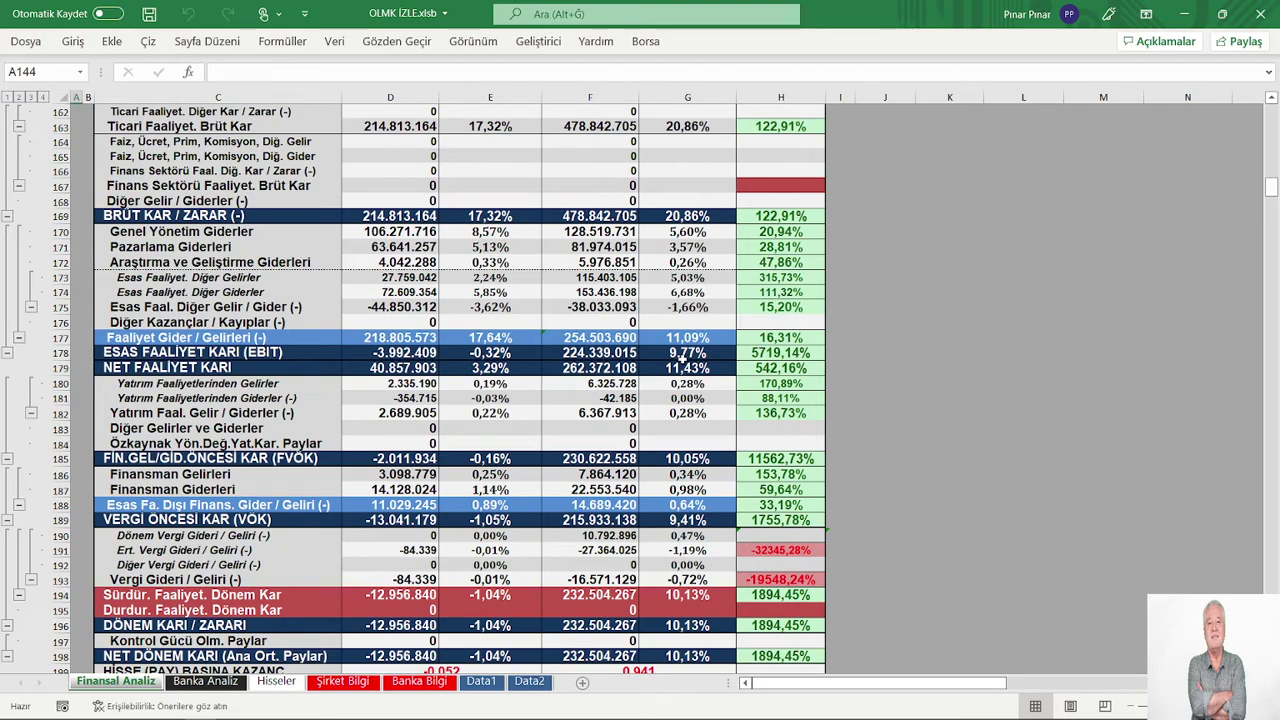
{"action": "scroll", "coordinate": [687, 355], "scroll_direction": "down", "scroll_amount": 3}
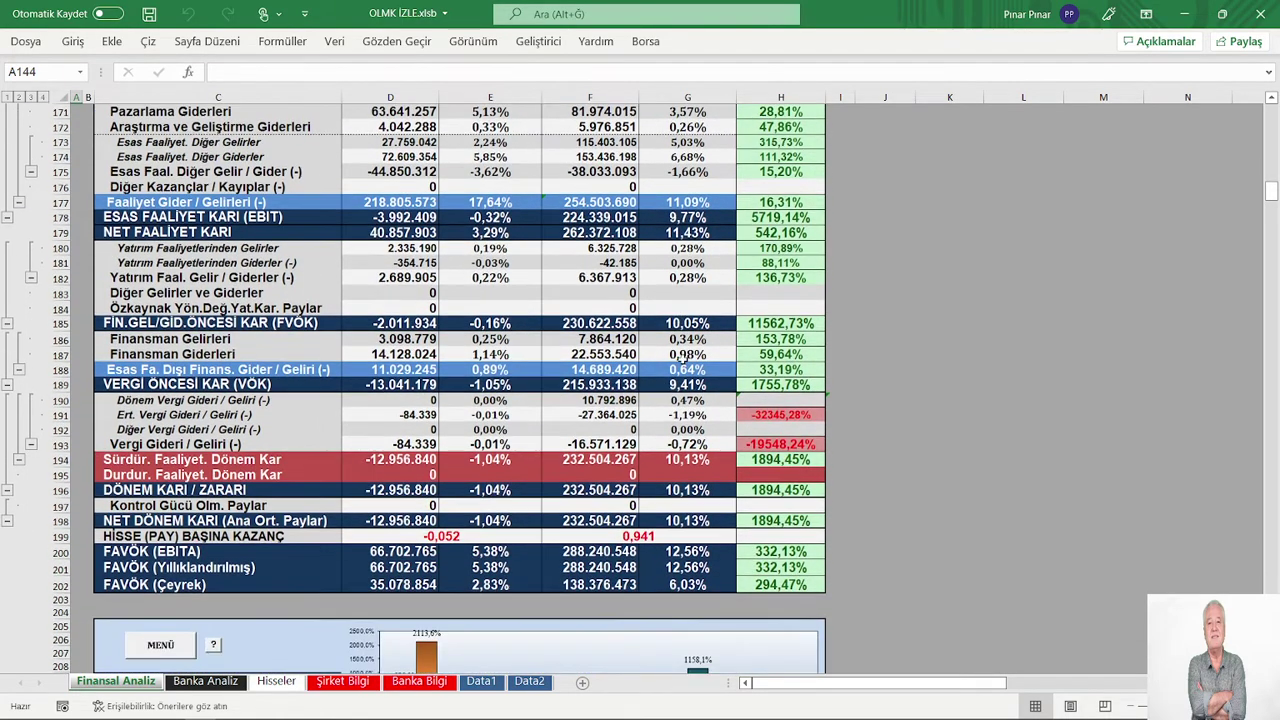
{"action": "scroll", "coordinate": [687, 355], "scroll_direction": "down", "scroll_amount": 1}
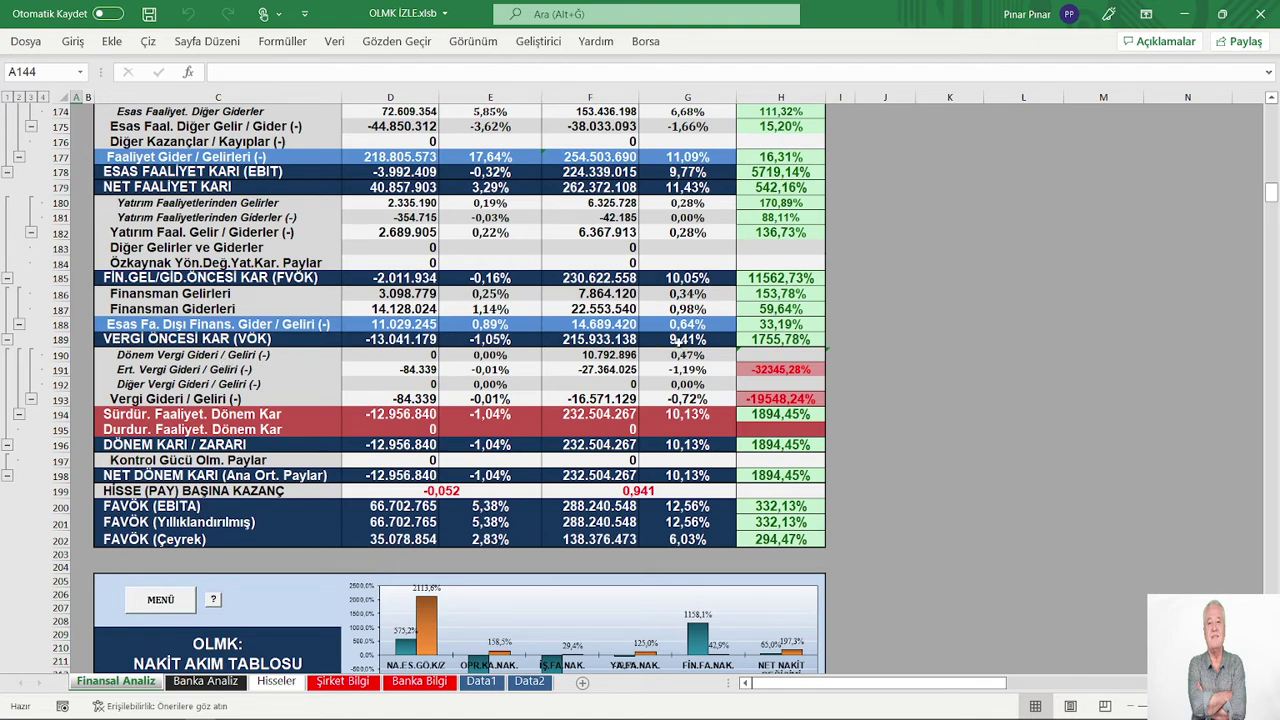
{"action": "scroll", "coordinate": [677, 342], "scroll_direction": "down", "scroll_amount": 2}
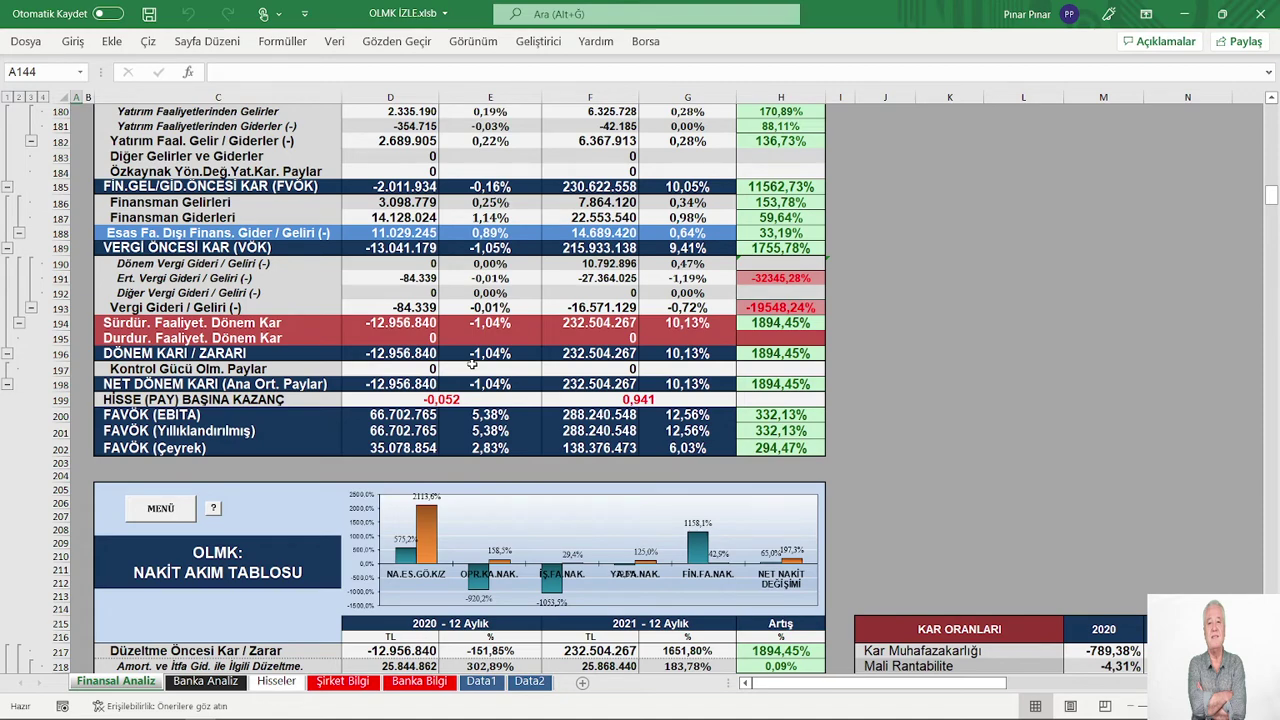
{"action": "scroll", "coordinate": [472, 365], "scroll_direction": "down", "scroll_amount": 2}
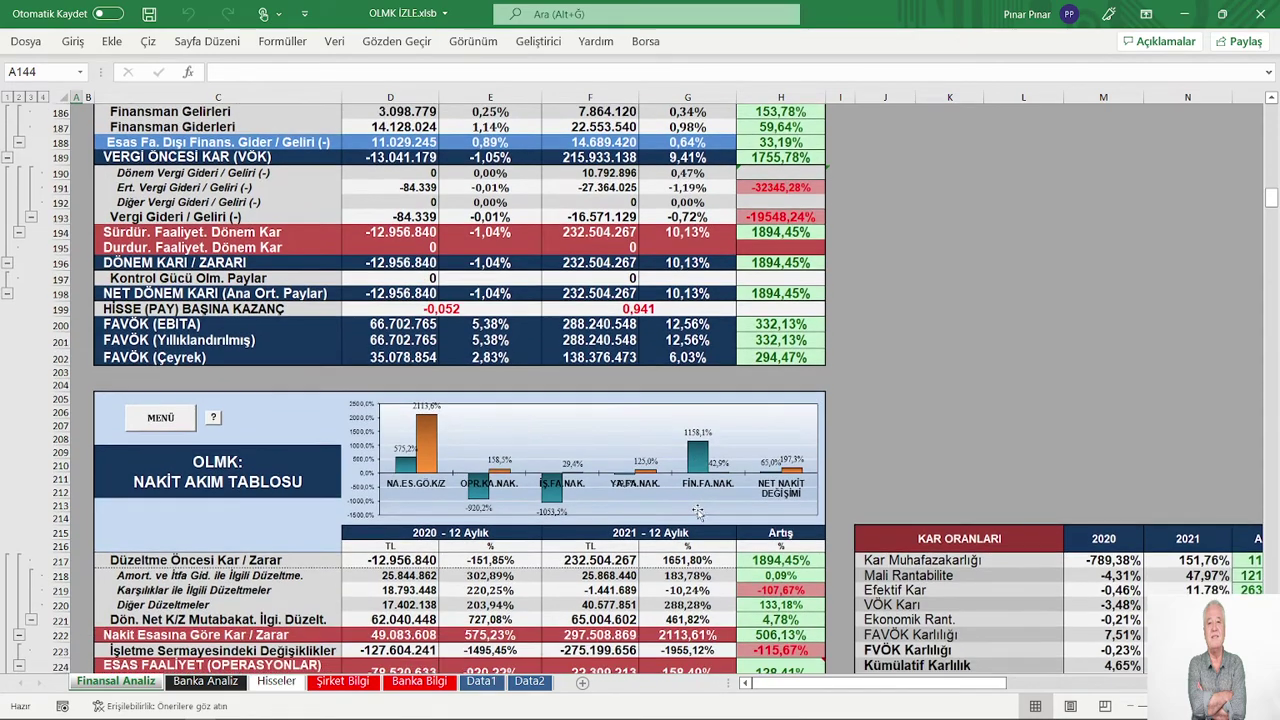
Step: Examine the NAKİT AKIM TABLOSU and the KAR ORANLARI table beside it, including its Artış column
{"action": "scroll", "coordinate": [698, 512], "scroll_direction": "down", "scroll_amount": 5}
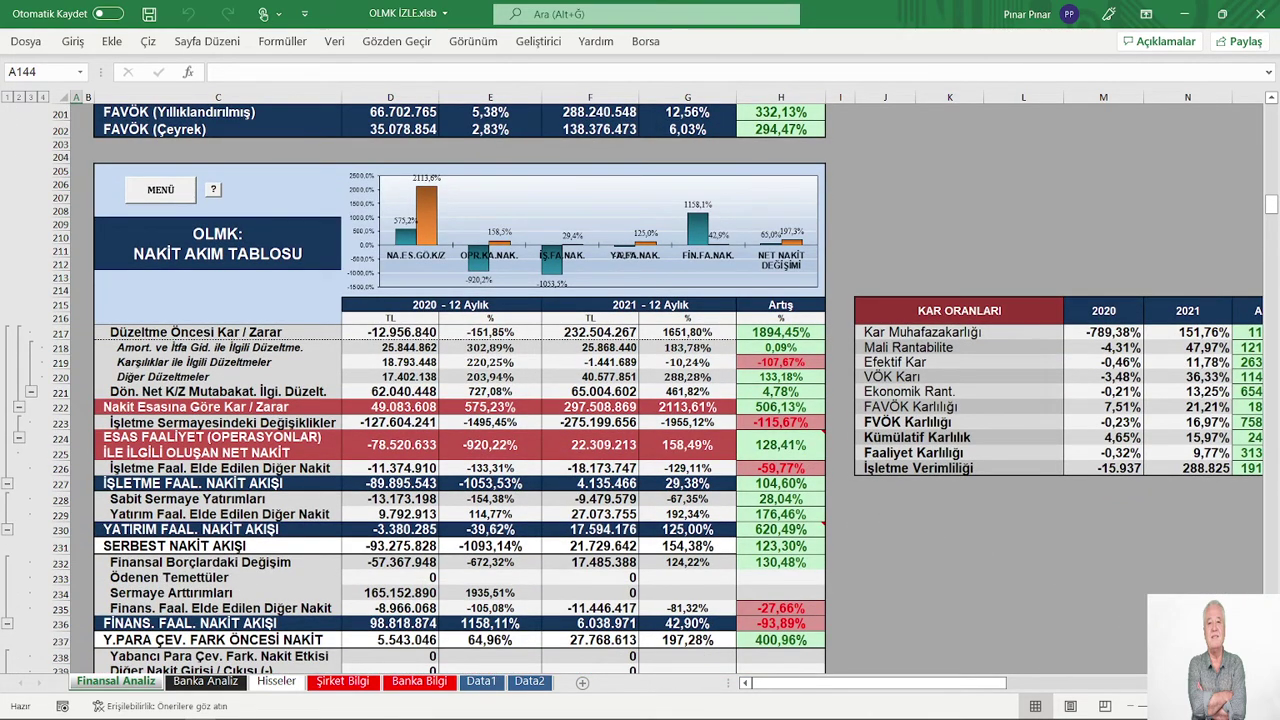
{"action": "scroll", "coordinate": [1063, 563], "scroll_direction": "right", "scroll_amount": 5}
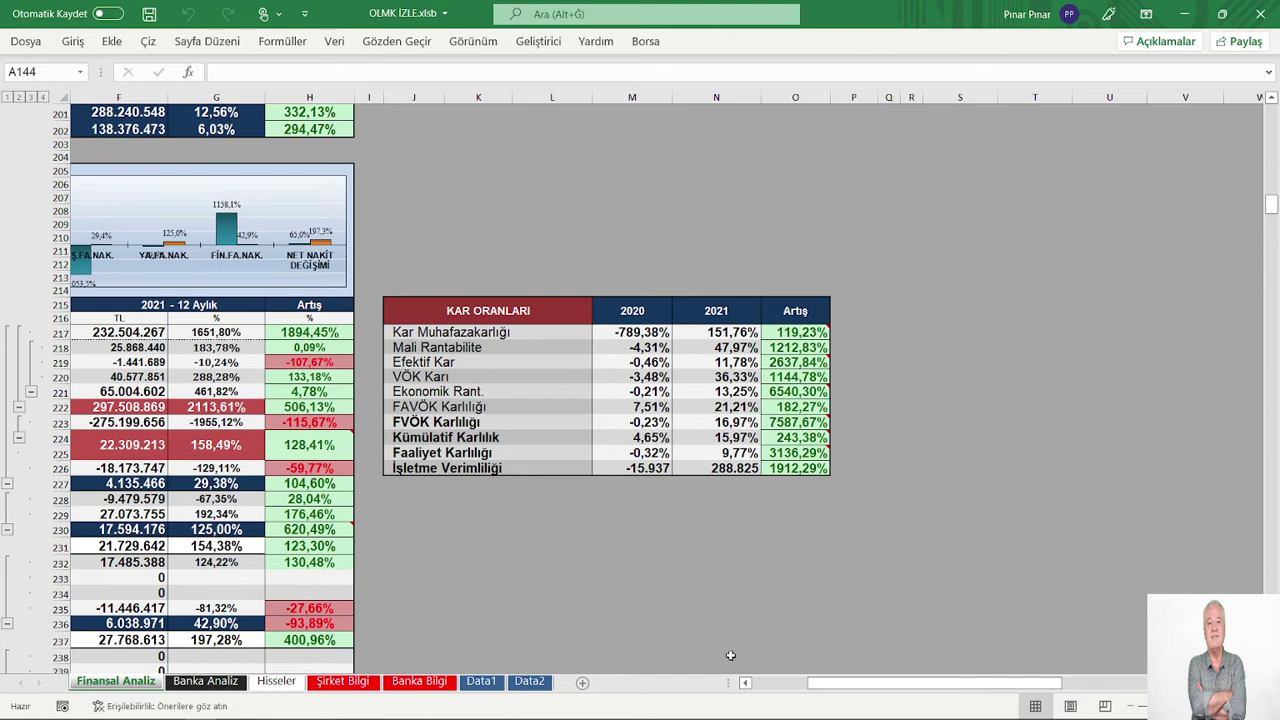
{"action": "left_click", "coordinate": [765, 688]}
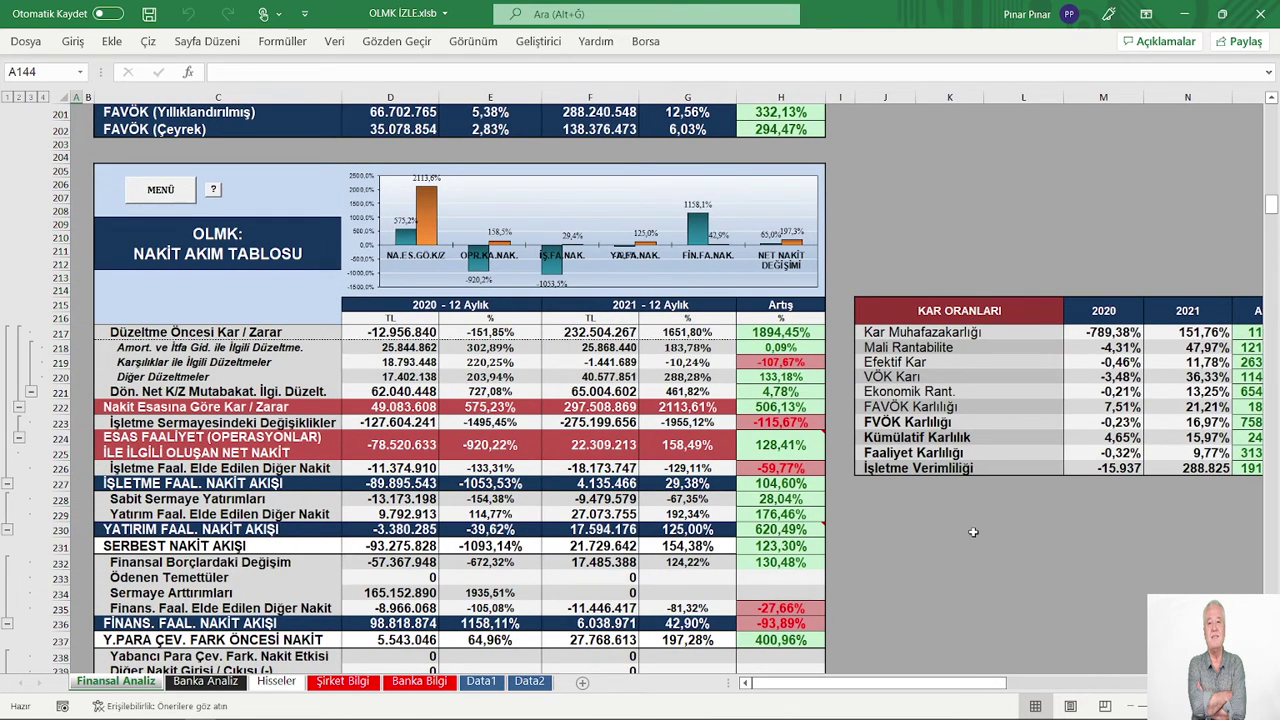
Step: Open the NAKİT (PARA) AKIM DEĞERLEME section and read its operating, sales, investment and financing cash flow ratio comments
{"action": "left_click", "coordinate": [212, 191]}
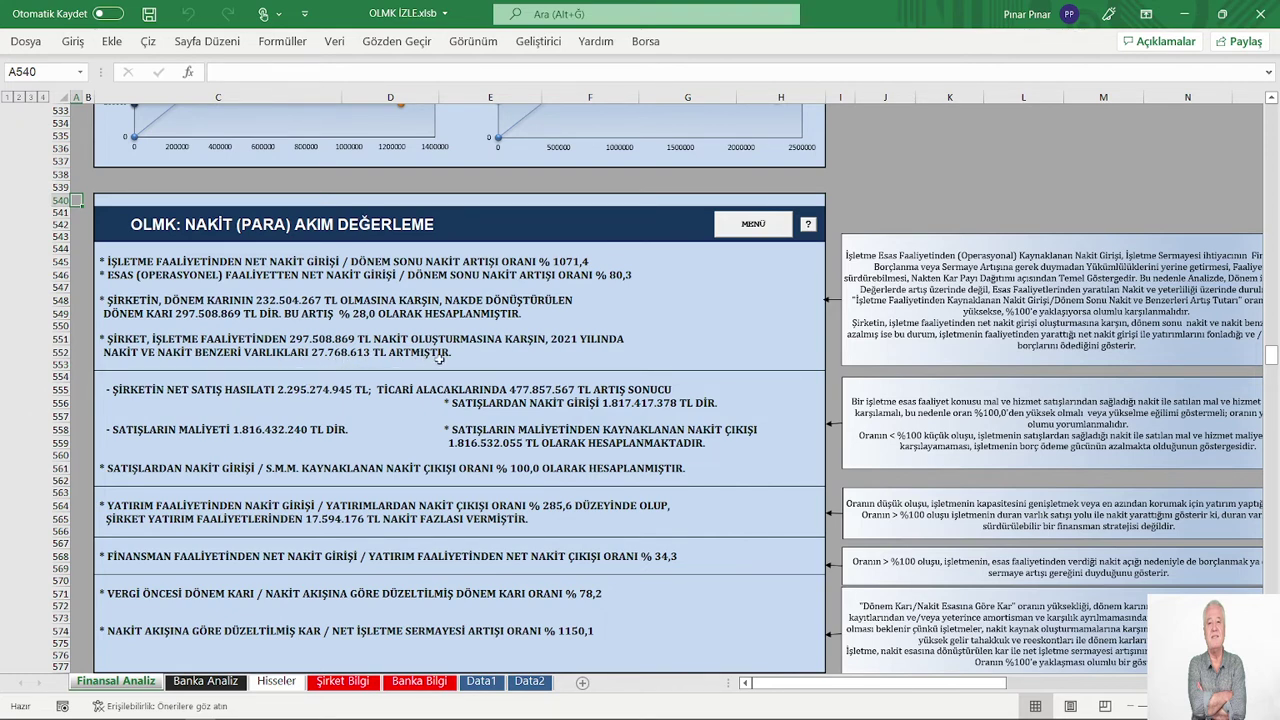
{"action": "scroll", "coordinate": [530, 366], "scroll_direction": "down", "scroll_amount": 1}
{"action": "scroll", "coordinate": [530, 366], "scroll_direction": "down", "scroll_amount": 1}
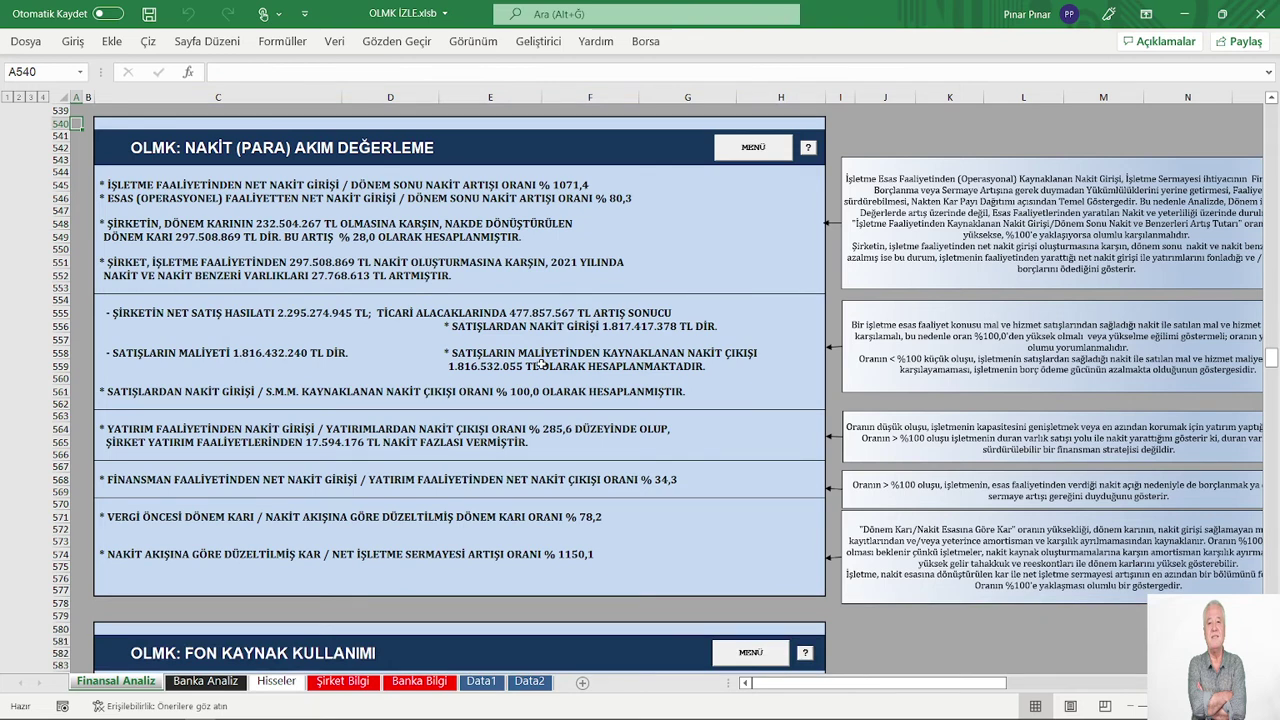
{"action": "scroll", "coordinate": [541, 365], "scroll_direction": "down", "scroll_amount": 1}
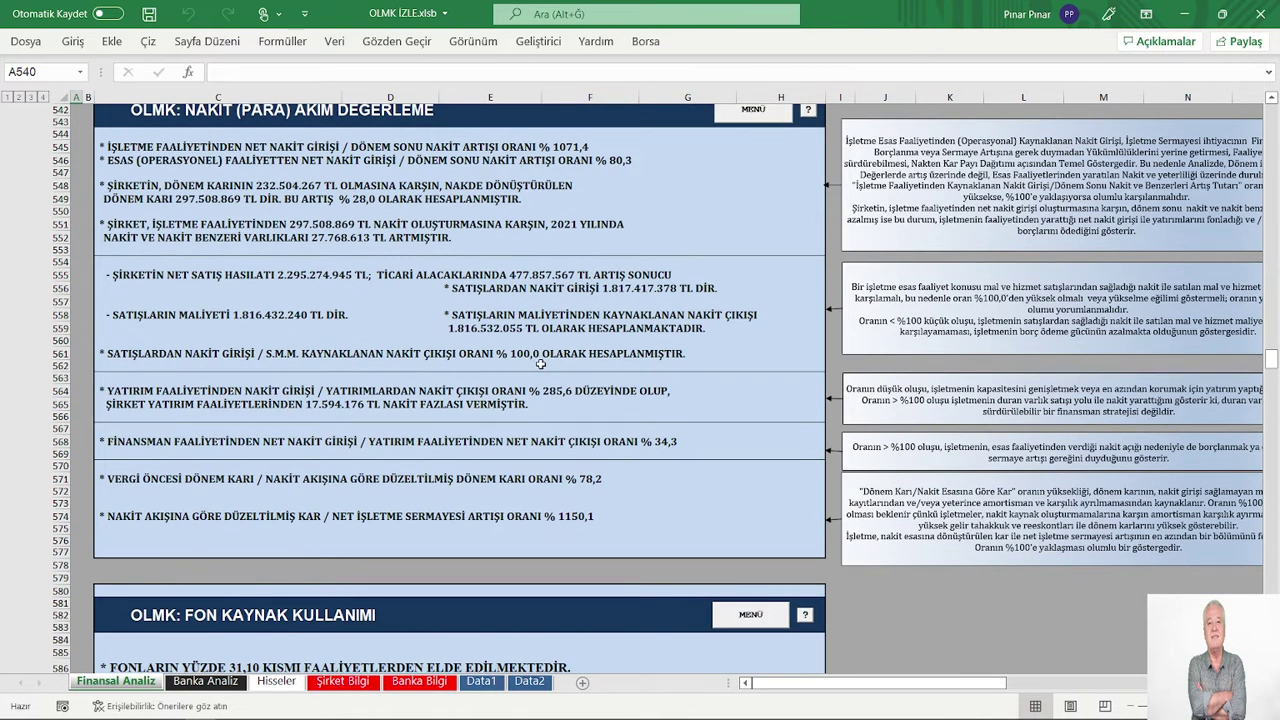
{"action": "scroll", "coordinate": [540, 365], "scroll_direction": "down", "scroll_amount": 1}
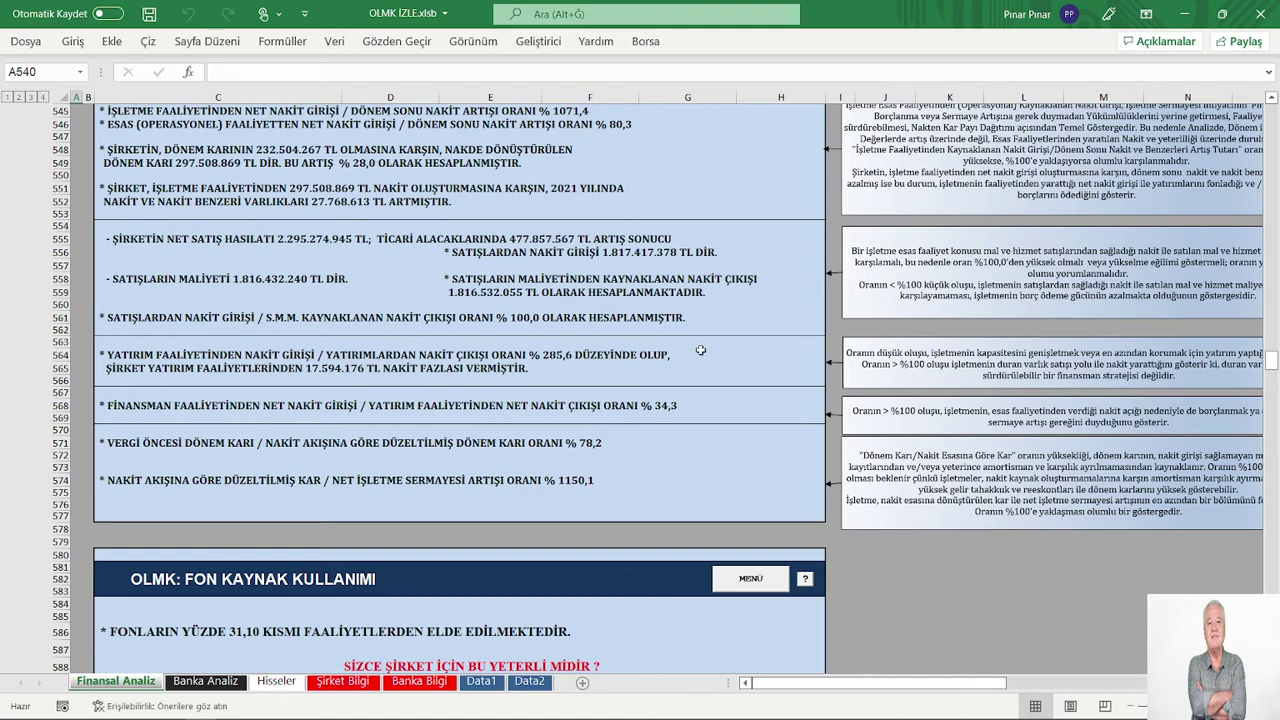
{"action": "scroll", "coordinate": [701, 350], "scroll_direction": "down", "scroll_amount": 2}
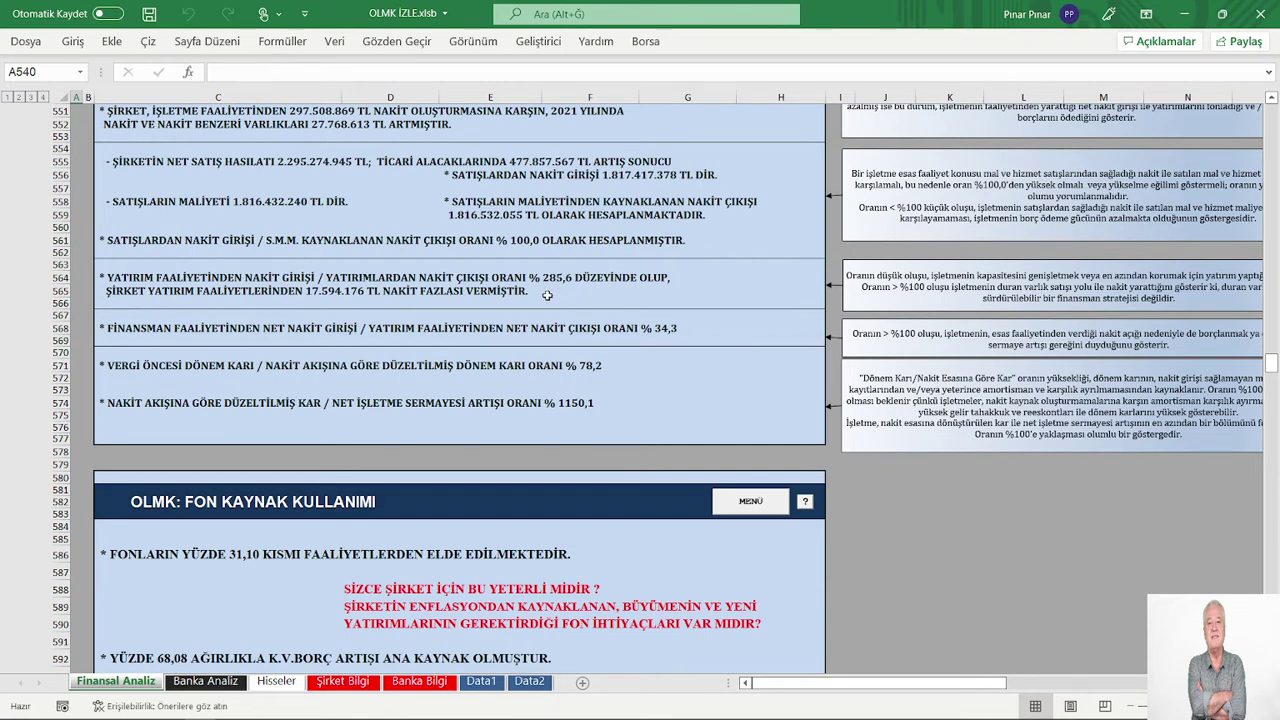
{"action": "scroll", "coordinate": [547, 295], "scroll_direction": "down", "scroll_amount": 1}
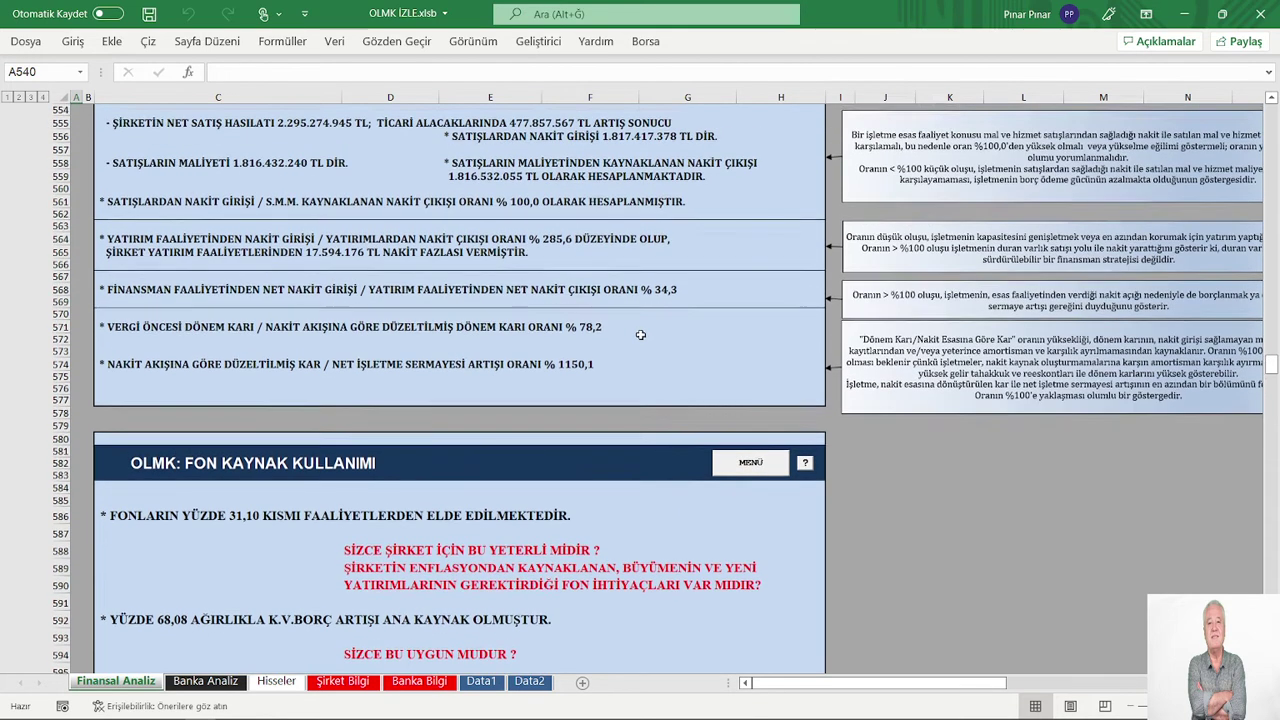
Step: Read the FON KAYNAK KULLANIMI comments on funds from operations, short-term debt increase and current asset increase
{"action": "scroll", "coordinate": [640, 335], "scroll_direction": "down", "scroll_amount": 2}
{"action": "scroll", "coordinate": [640, 335], "scroll_direction": "down", "scroll_amount": 4}
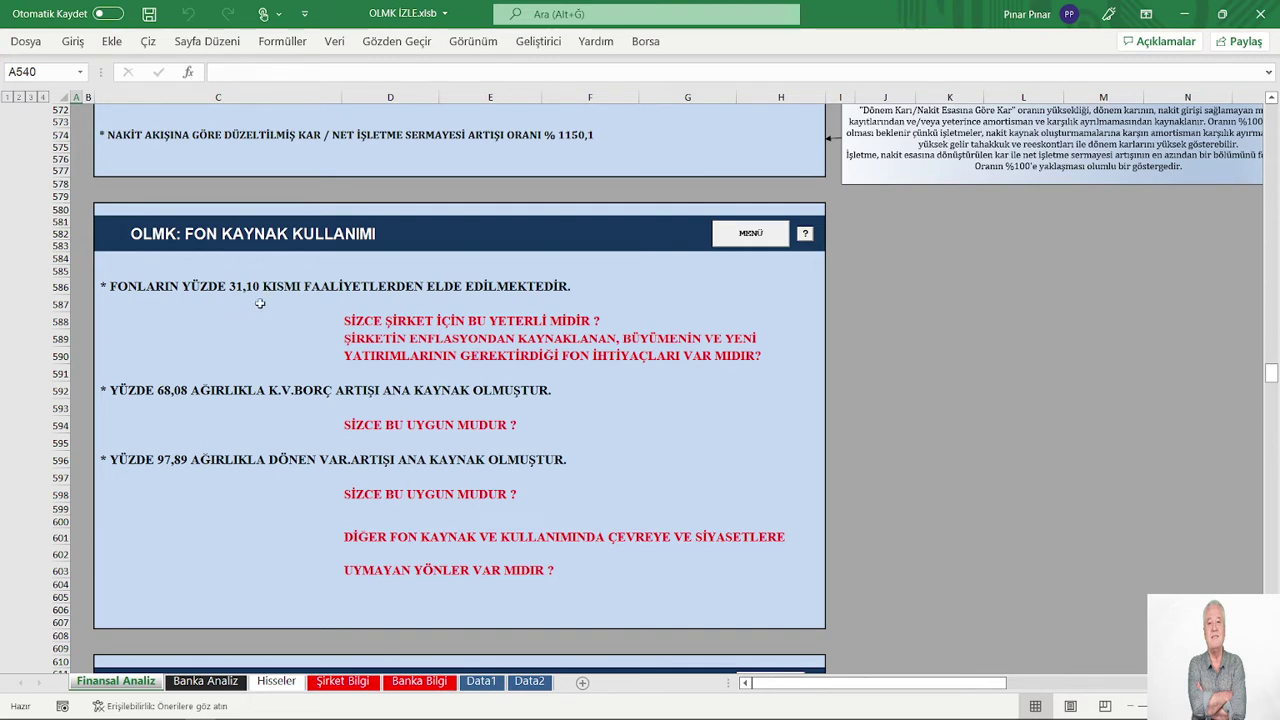
{"action": "scroll", "coordinate": [260, 303], "scroll_direction": "up", "scroll_amount": 1}
{"action": "scroll", "coordinate": [230, 325], "scroll_direction": "down", "scroll_amount": 3}
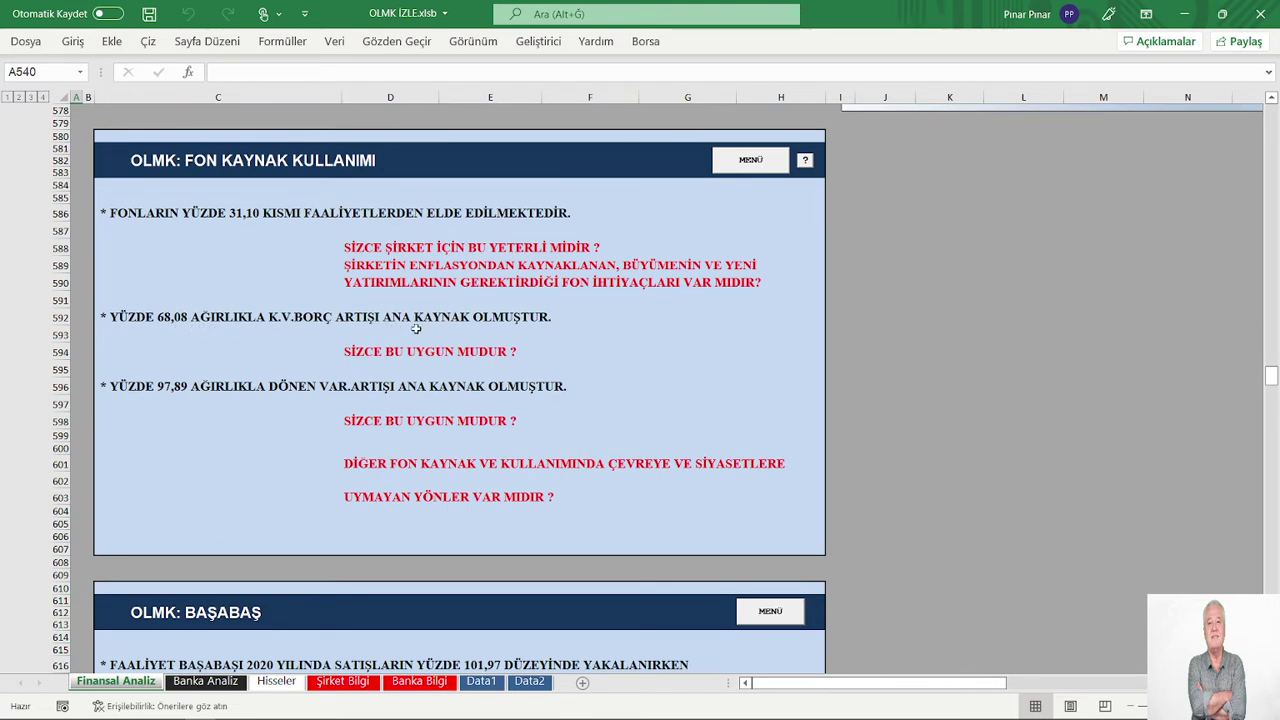
{"action": "scroll", "coordinate": [400, 335], "scroll_direction": "down", "scroll_amount": 2}
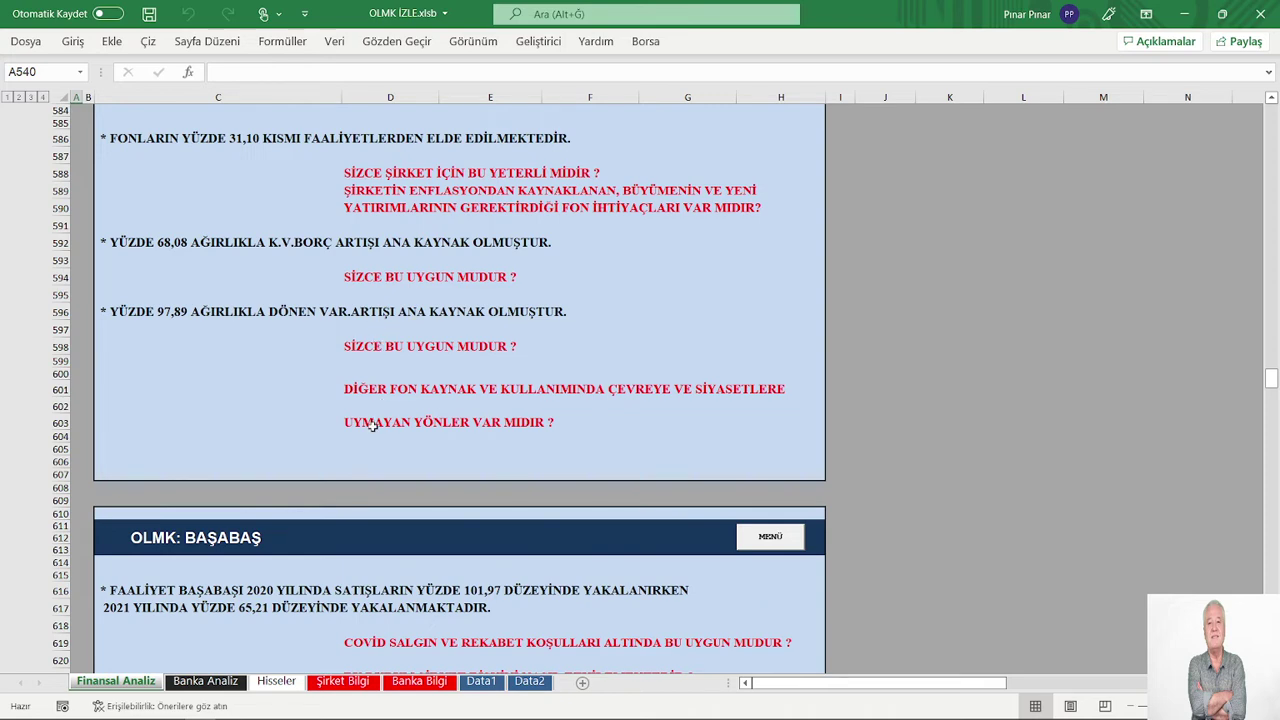
Step: Read the BAŞABAŞ comments on operating and total expense break-even levels for 2020 and 2021, and return to the menu
{"action": "scroll", "coordinate": [373, 425], "scroll_direction": "down", "scroll_amount": 4}
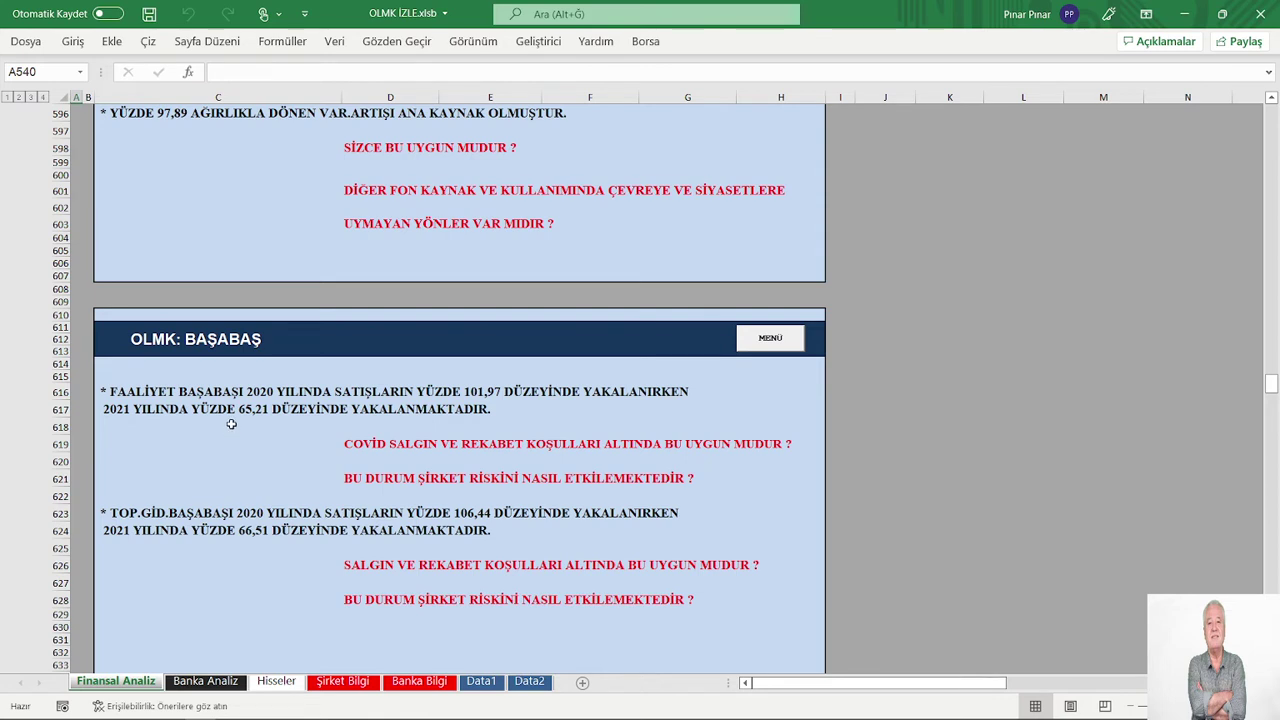
{"action": "scroll", "coordinate": [231, 416], "scroll_direction": "down", "scroll_amount": 2}
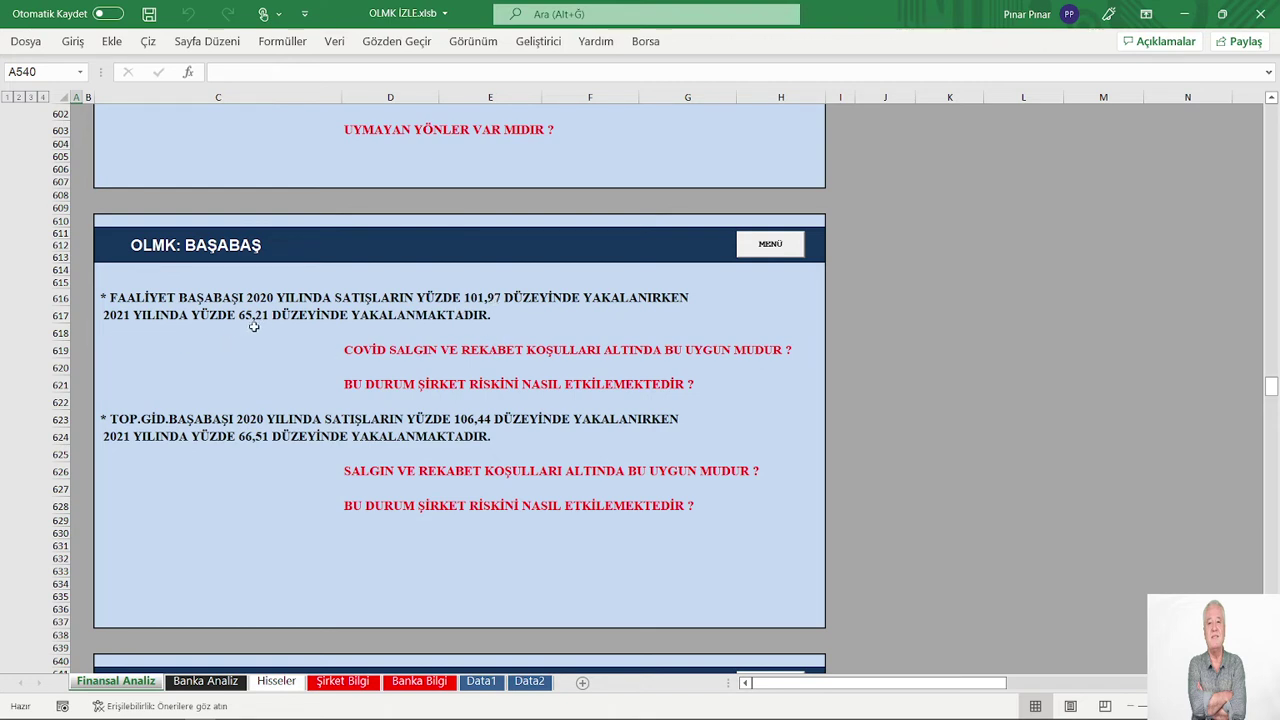
{"action": "scroll", "coordinate": [258, 366], "scroll_direction": "down", "scroll_amount": 2}
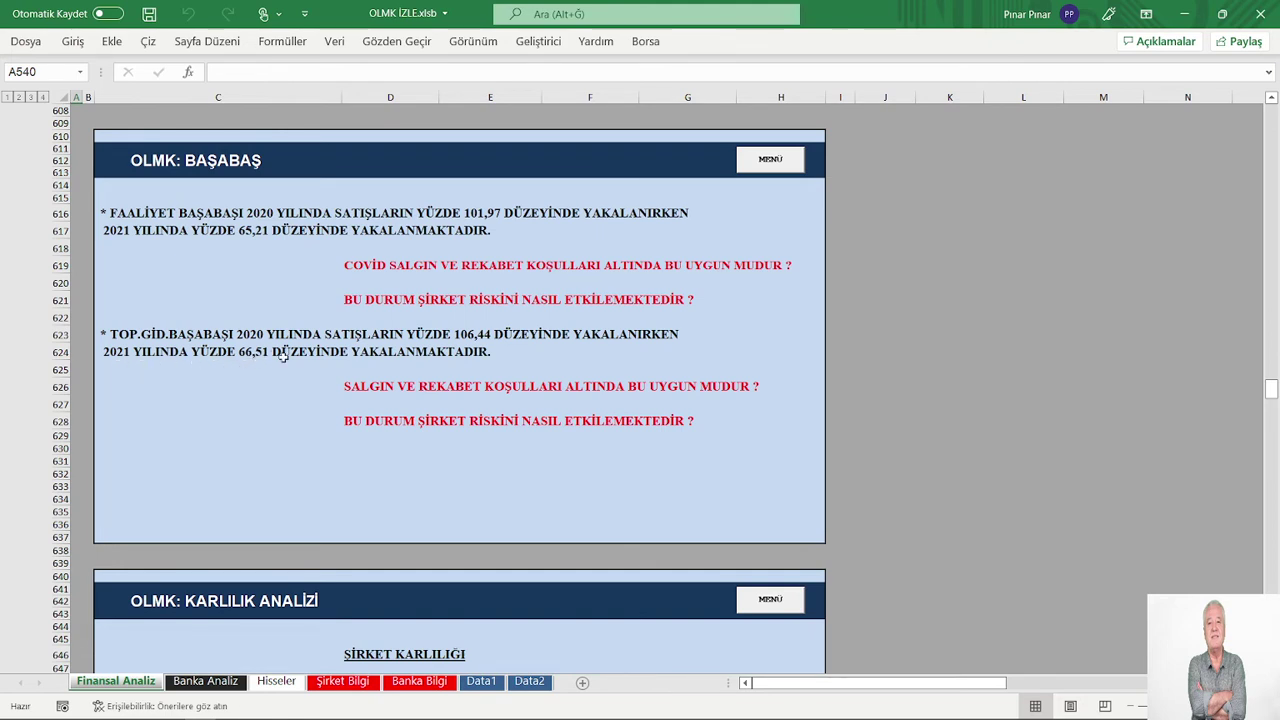
{"action": "left_click", "coordinate": [764, 164]}
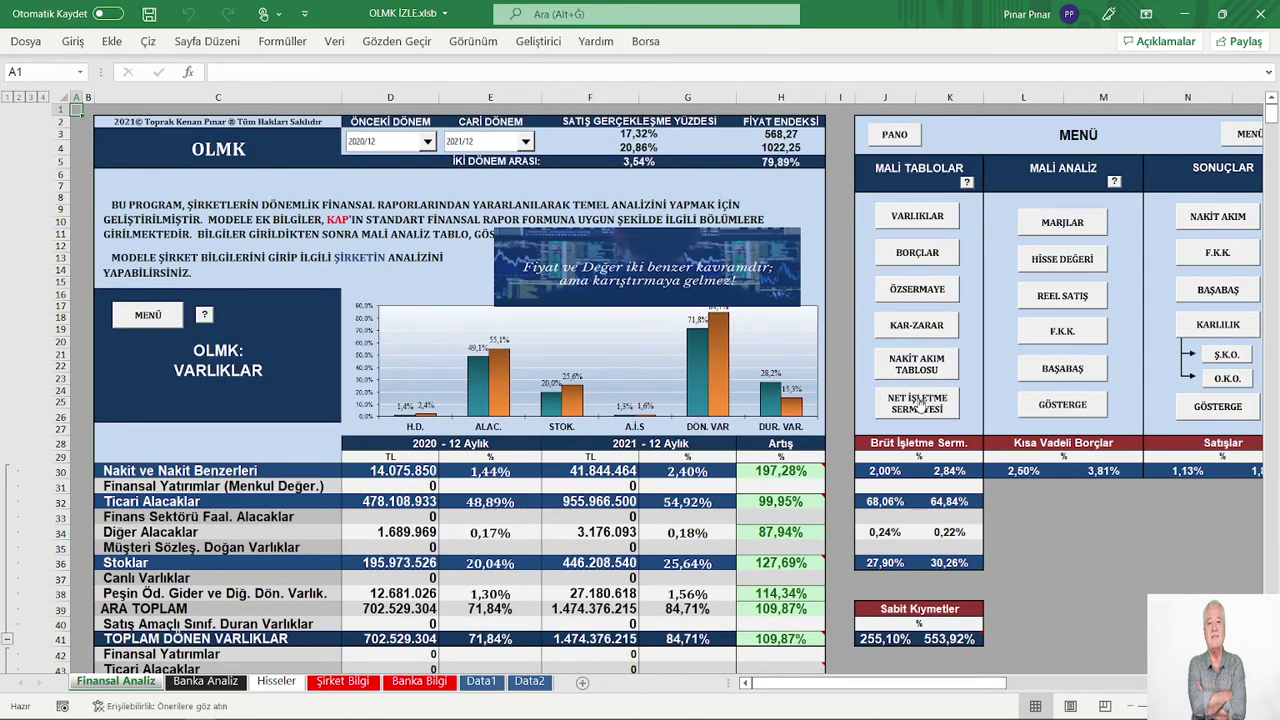
Step: Check the NET İŞLETME SERMAYESİ section's chart and source-use table, and return to the menu
{"action": "left_click", "coordinate": [917, 403]}
{"action": "scroll", "coordinate": [440, 380], "scroll_direction": "down", "scroll_amount": 7}
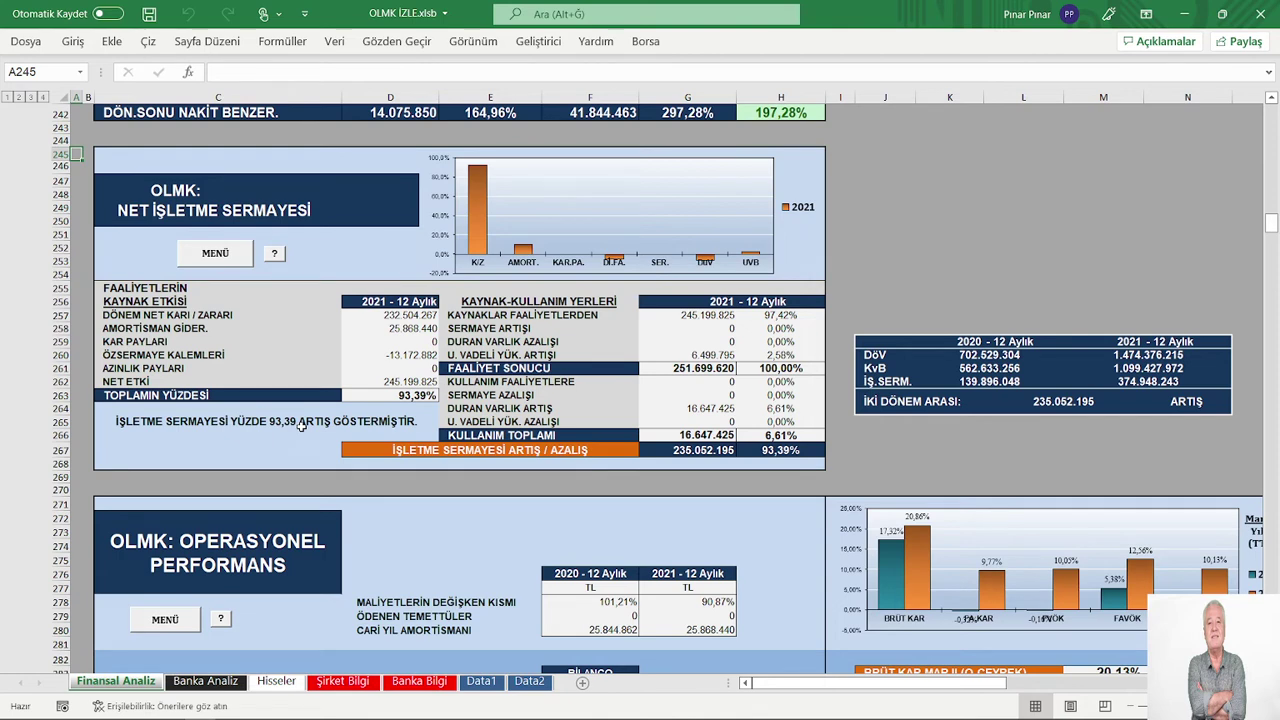
{"action": "left_click", "coordinate": [216, 254]}
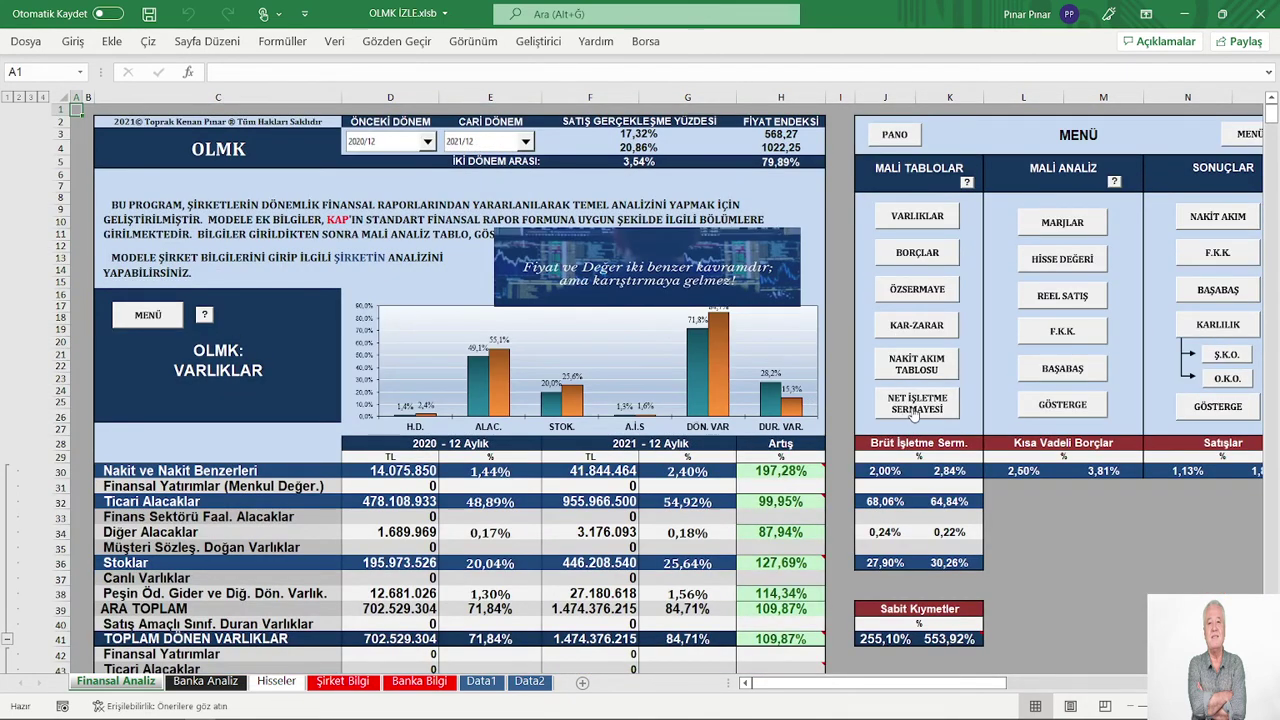
Step: Open the BAŞABAŞ ANALİZİ section, examine its enlarged 2020 and 2021 break-even charts, and return to the menu
{"action": "left_click", "coordinate": [1042, 370]}
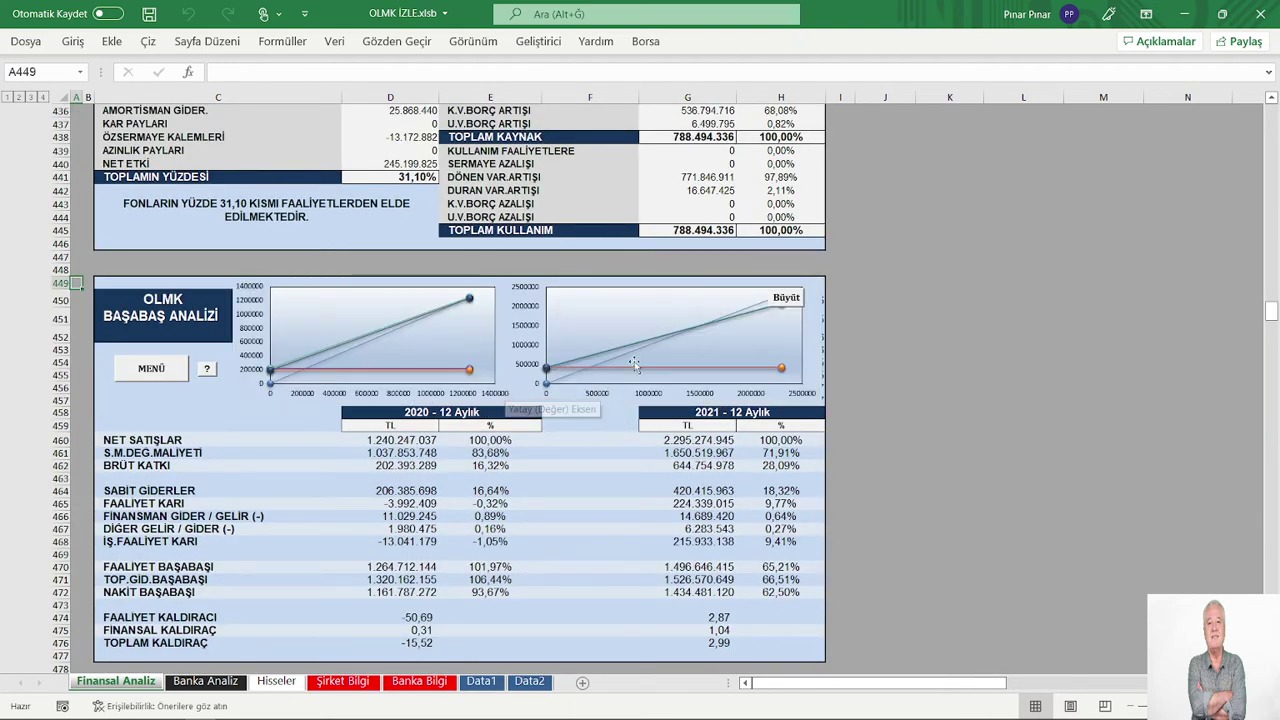
{"action": "left_click", "coordinate": [790, 302]}
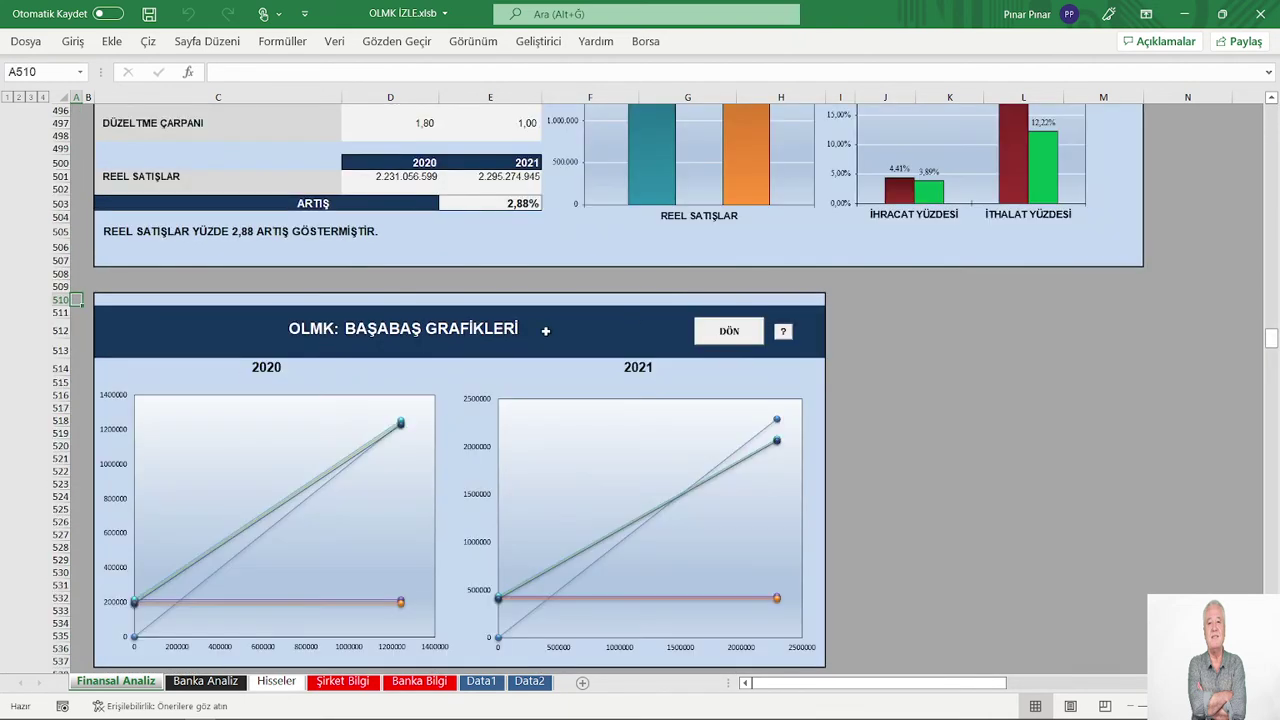
{"action": "scroll", "coordinate": [505, 380], "scroll_direction": "down", "scroll_amount": 2}
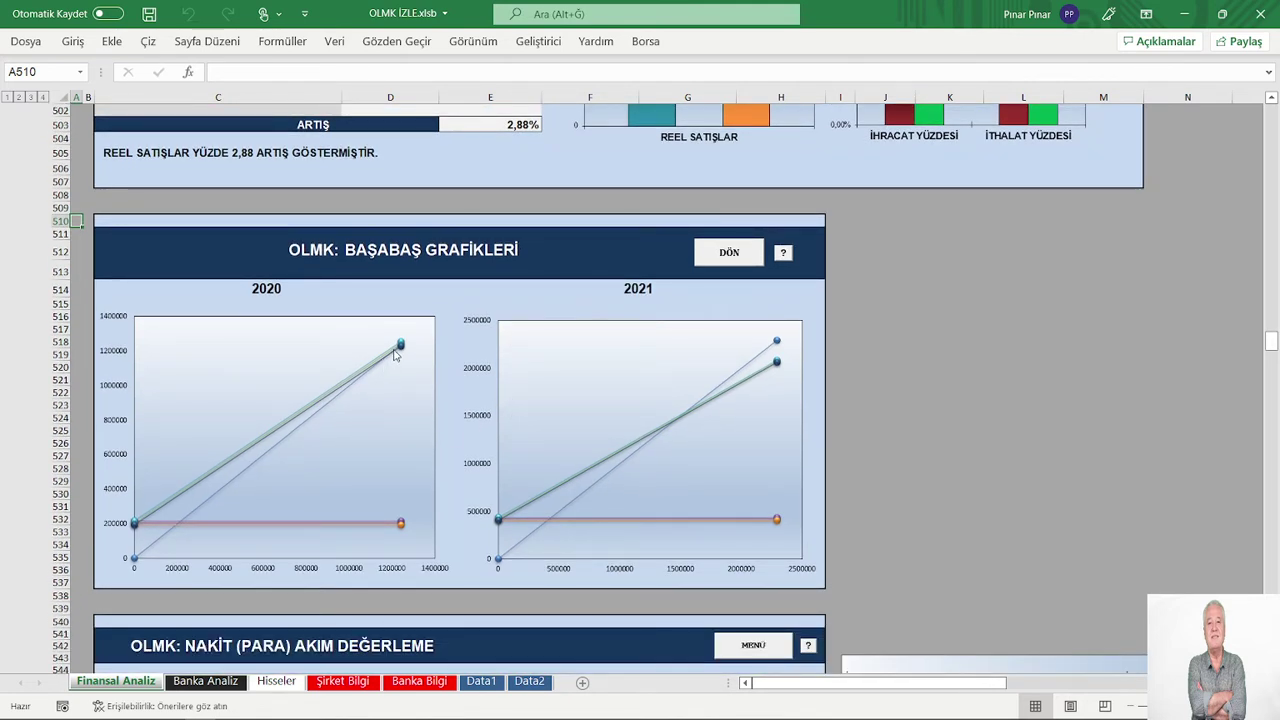
{"action": "mouse_move", "coordinate": [395, 355]}
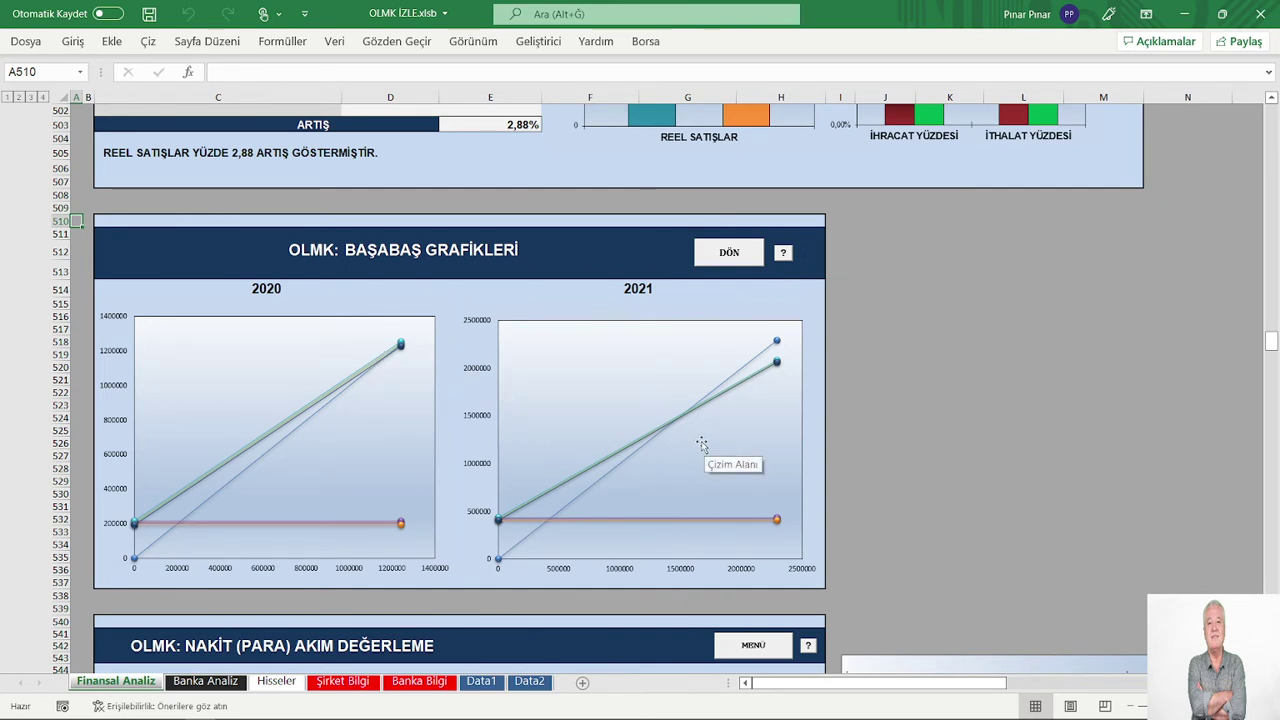
{"action": "mouse_move", "coordinate": [677, 426]}
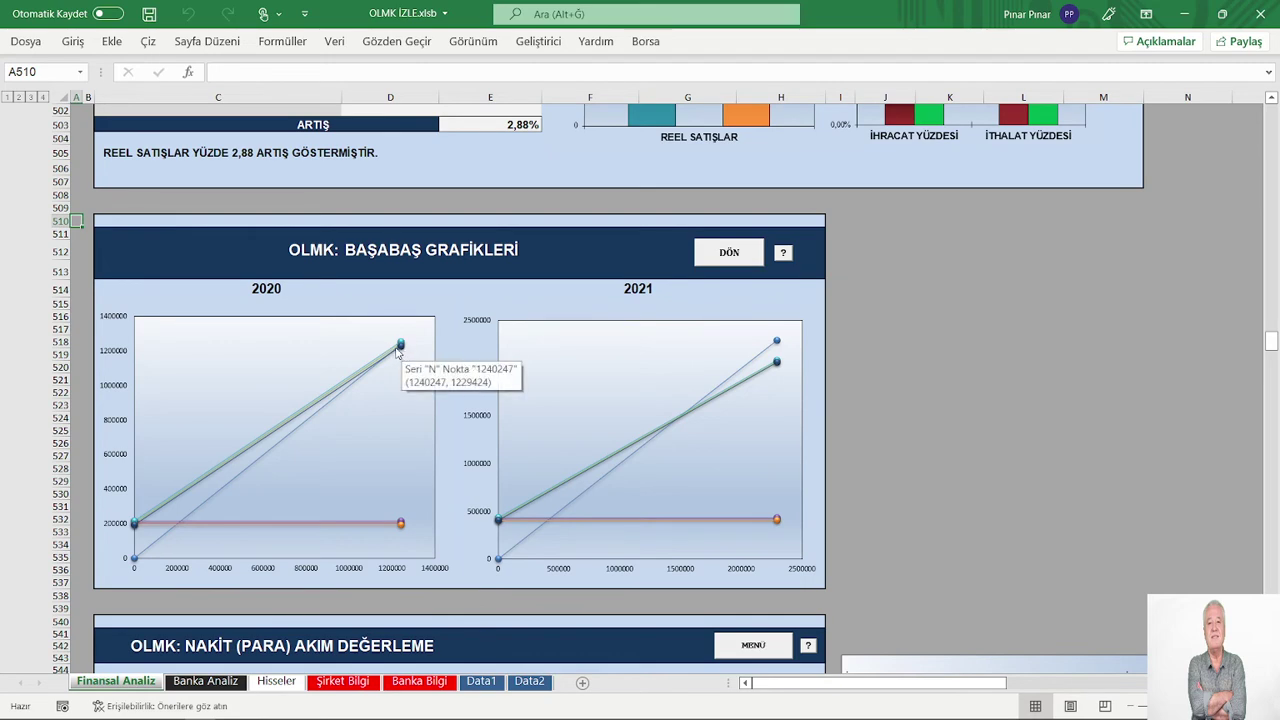
{"action": "scroll", "coordinate": [474, 486], "scroll_direction": "down", "scroll_amount": 3}
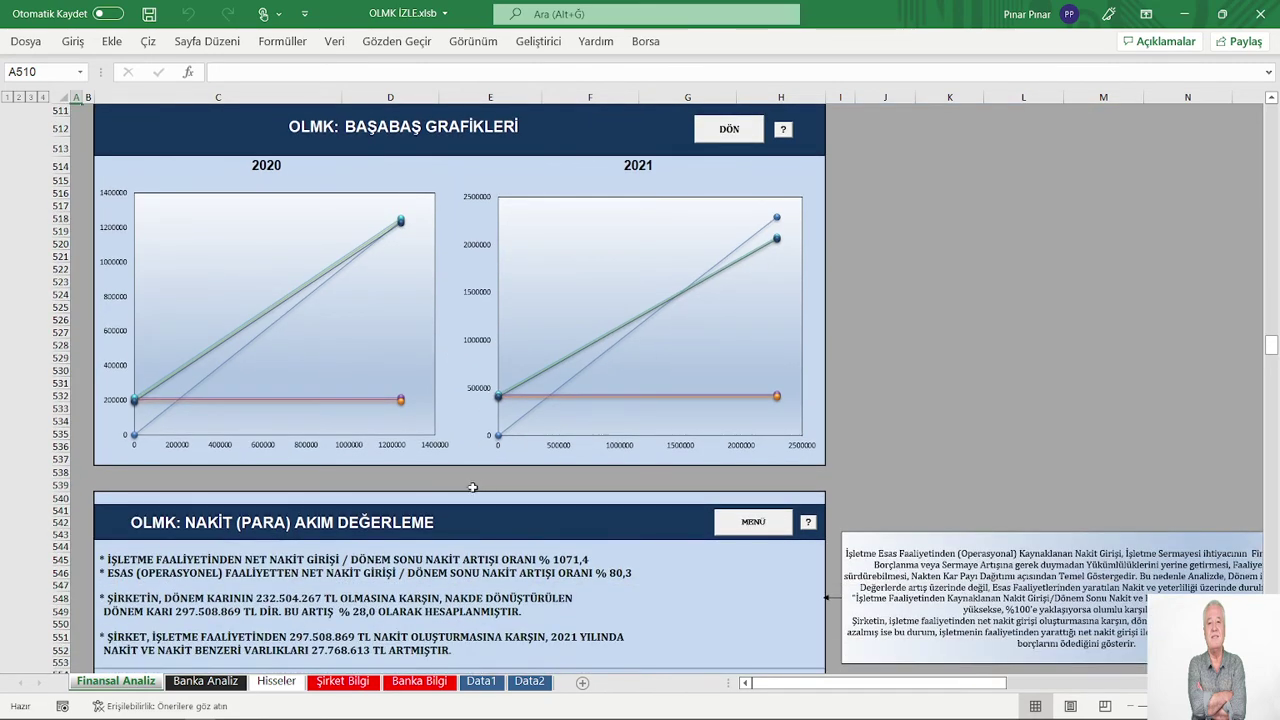
{"action": "scroll", "coordinate": [472, 487], "scroll_direction": "down", "scroll_amount": 1}
{"action": "scroll", "coordinate": [466, 485], "scroll_direction": "down", "scroll_amount": 1}
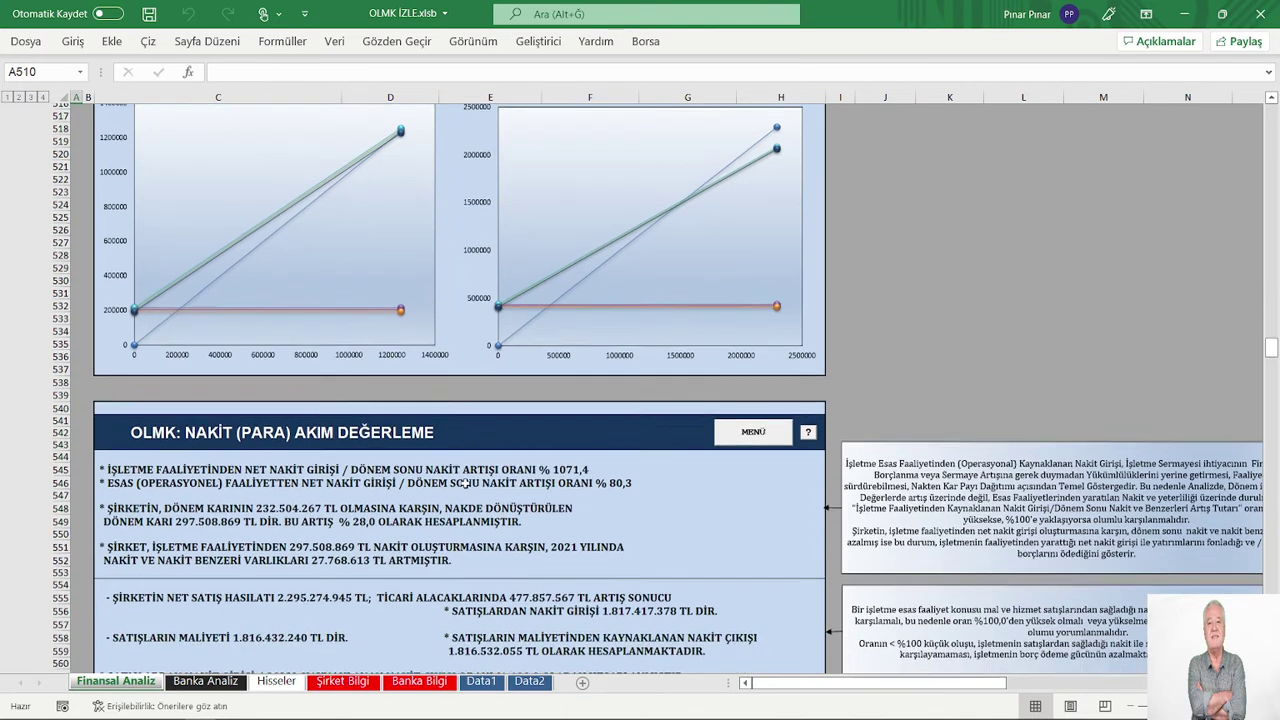
{"action": "scroll", "coordinate": [468, 483], "scroll_direction": "down", "scroll_amount": 1}
{"action": "left_click", "coordinate": [736, 396]}
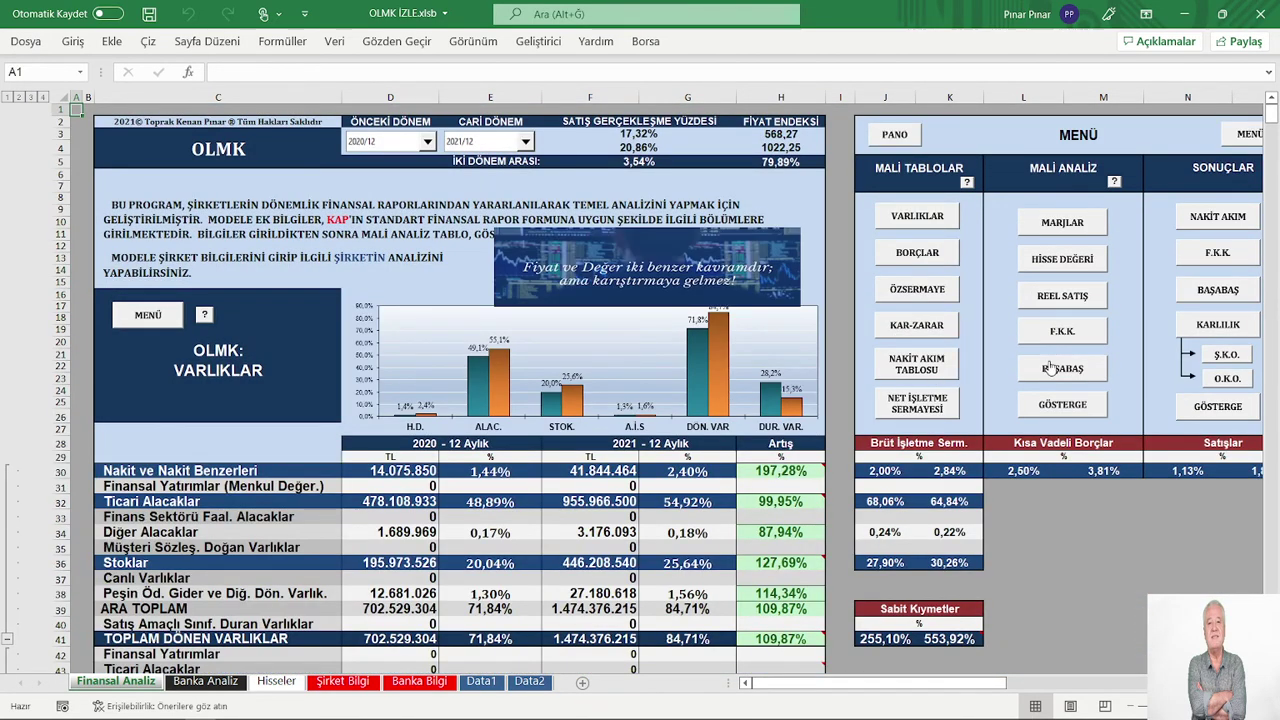
Step: Open the BAŞABAŞ analysis, read its 2020 and 2021 break-even and leverage table, and return to the menu
{"action": "left_click", "coordinate": [1049, 367]}
{"action": "scroll", "coordinate": [386, 416], "scroll_direction": "down", "scroll_amount": 2}
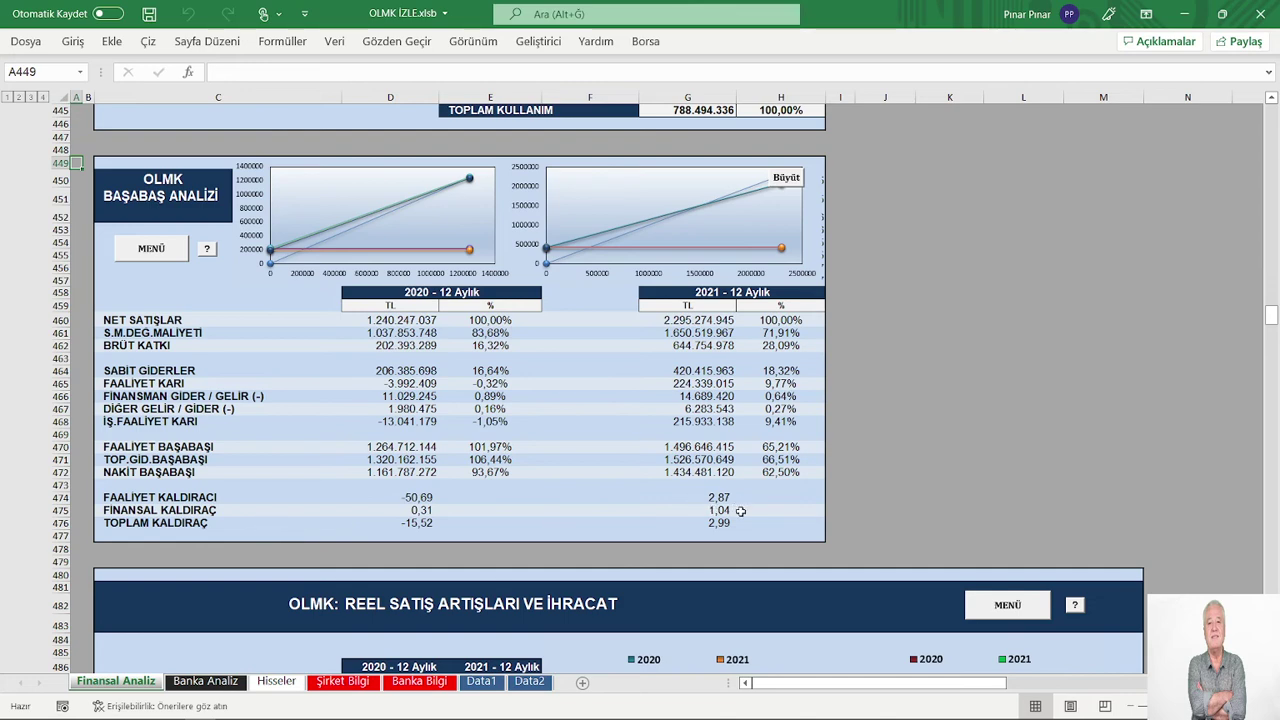
{"action": "left_click", "coordinate": [1005, 605]}
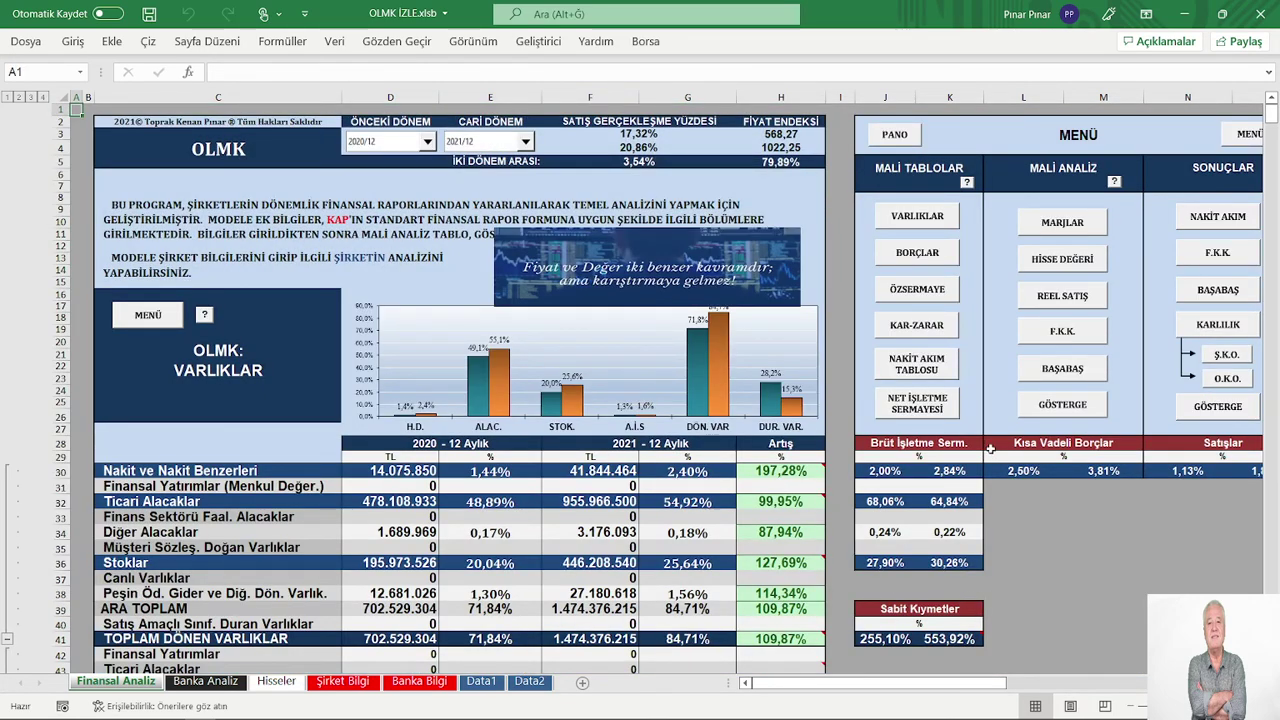
Step: Open the GÖSTERGELER section and read its liquidity, activity, fund creation and efficiency ratios for 2020 and 2021
{"action": "left_click", "coordinate": [1060, 407]}
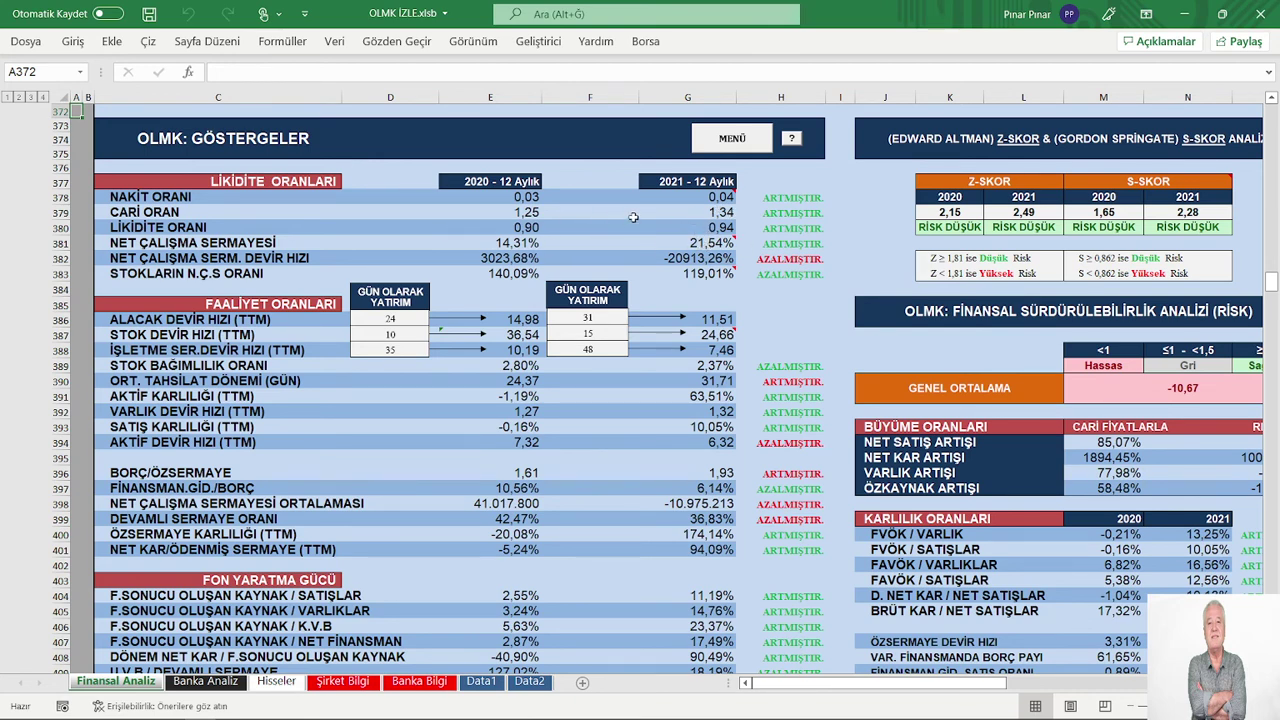
{"action": "mouse_move", "coordinate": [708, 243]}
{"action": "scroll", "coordinate": [616, 258], "scroll_direction": "down", "scroll_amount": 4}
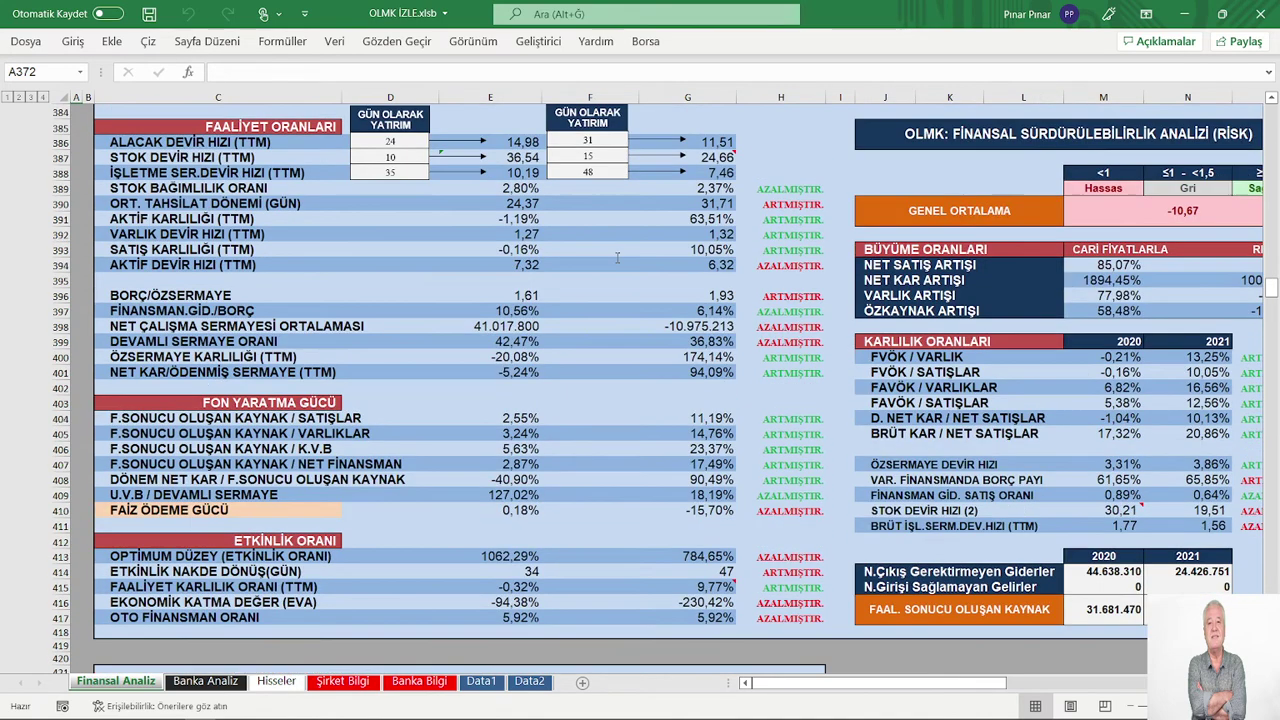
{"action": "scroll", "coordinate": [617, 258], "scroll_direction": "up", "scroll_amount": 1}
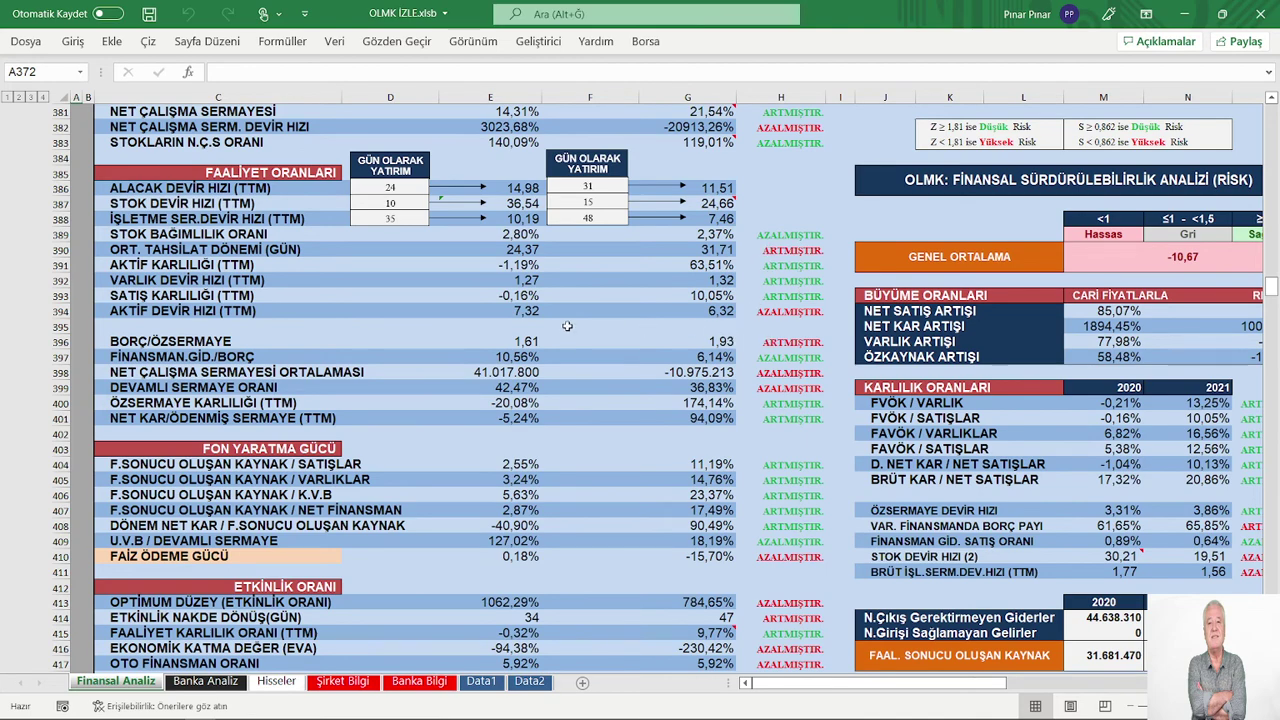
{"action": "scroll", "coordinate": [567, 326], "scroll_direction": "down", "scroll_amount": 3}
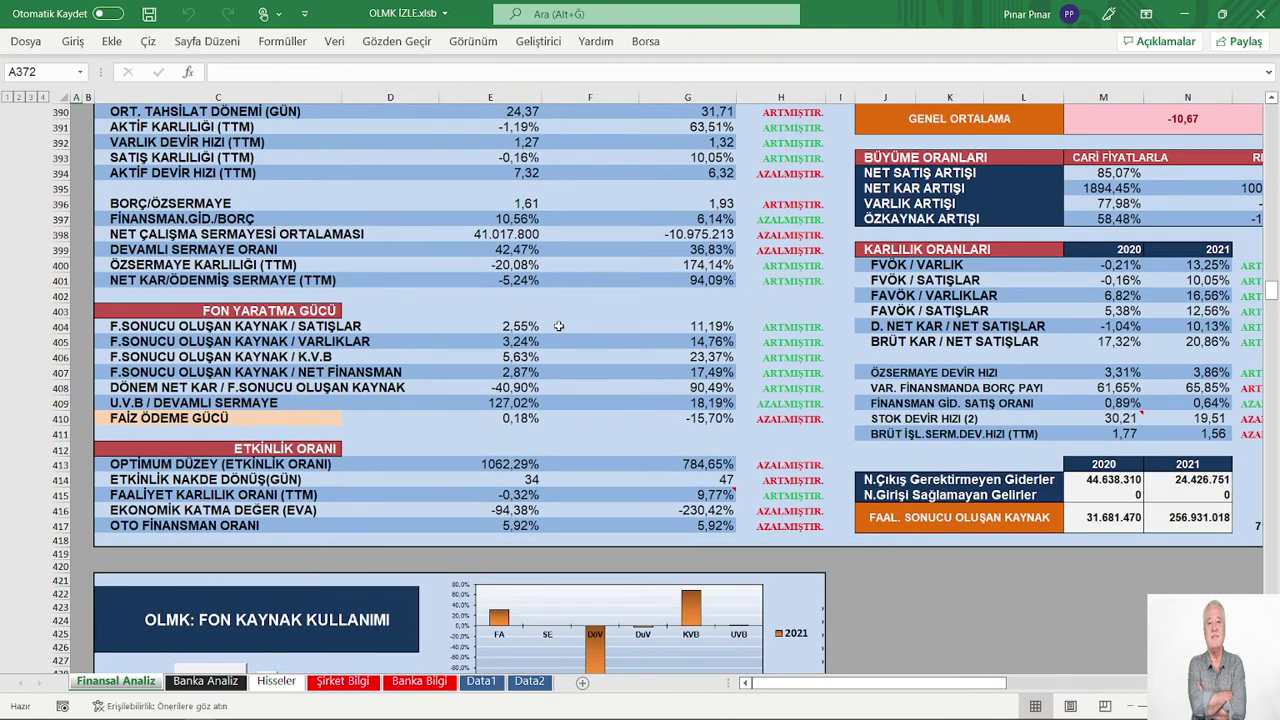
{"action": "scroll", "coordinate": [555, 349], "scroll_direction": "down", "scroll_amount": 2}
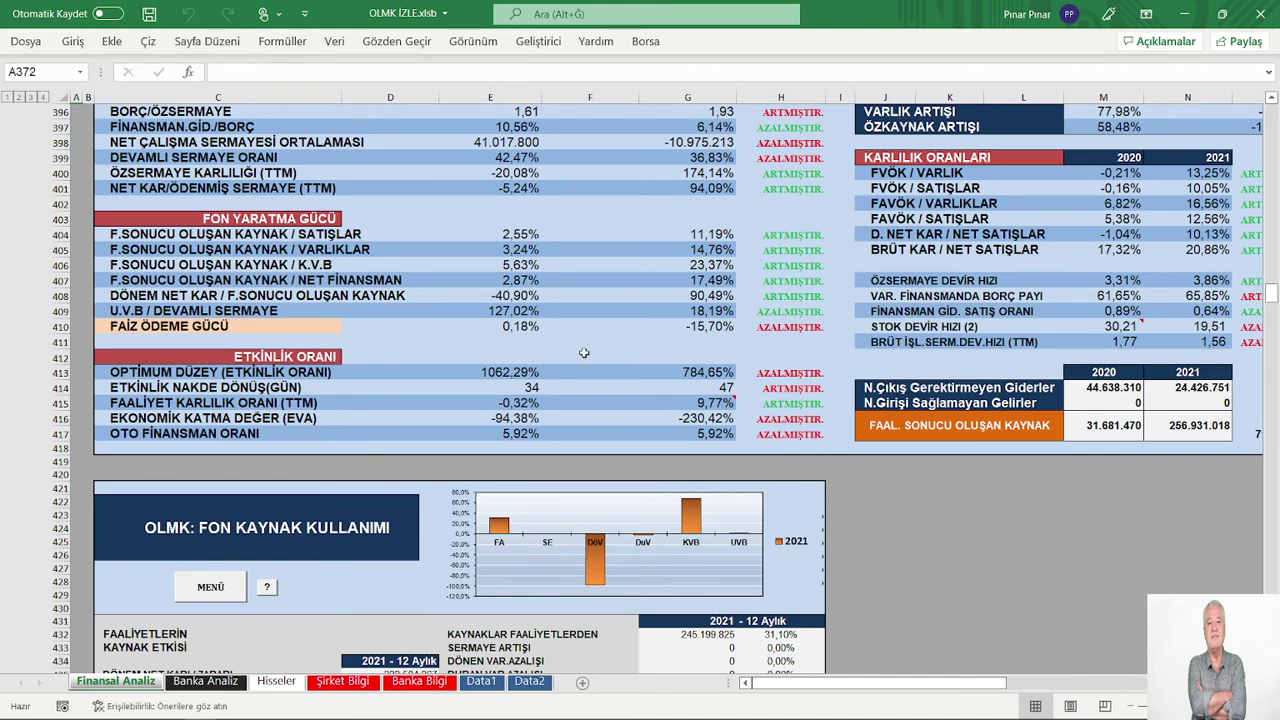
{"action": "scroll", "coordinate": [584, 352], "scroll_direction": "down", "scroll_amount": 1}
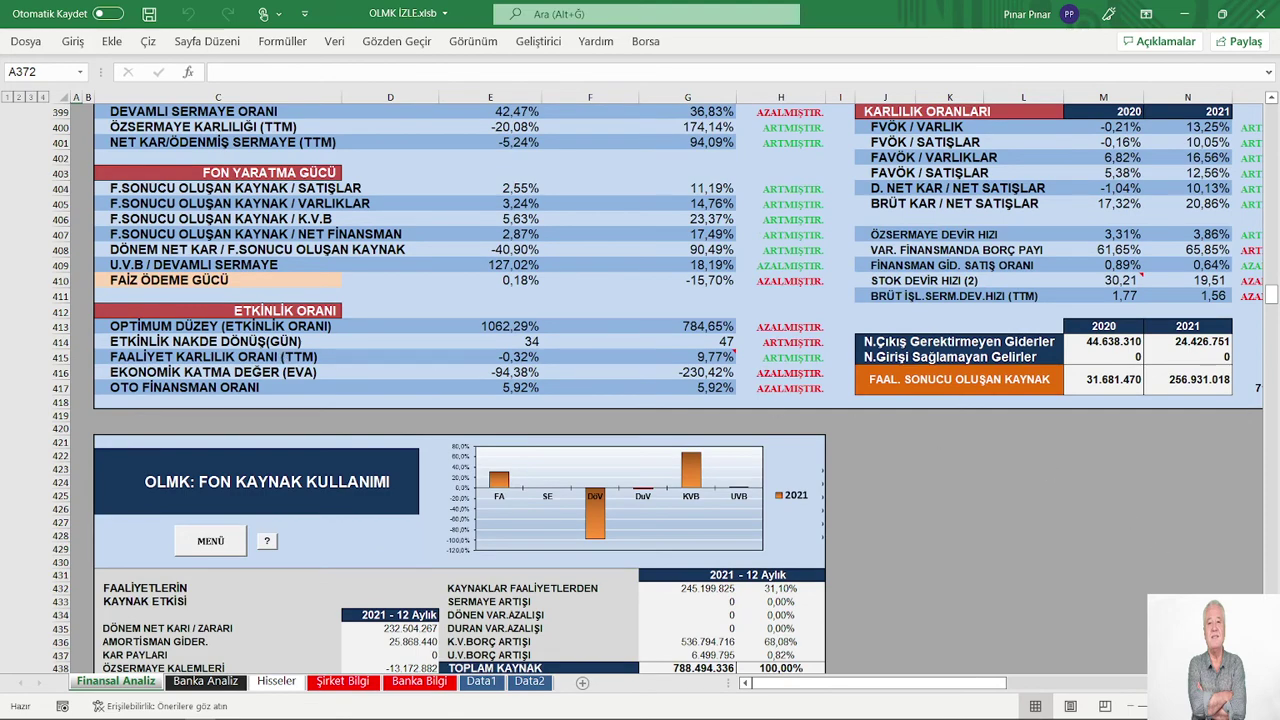
Step: Examine the growth ratios, profitability ratios and funds-from-operations table in GÖSTERGELER, and return to the menu
{"action": "scroll", "coordinate": [980, 589], "scroll_direction": "right", "scroll_amount": 5}
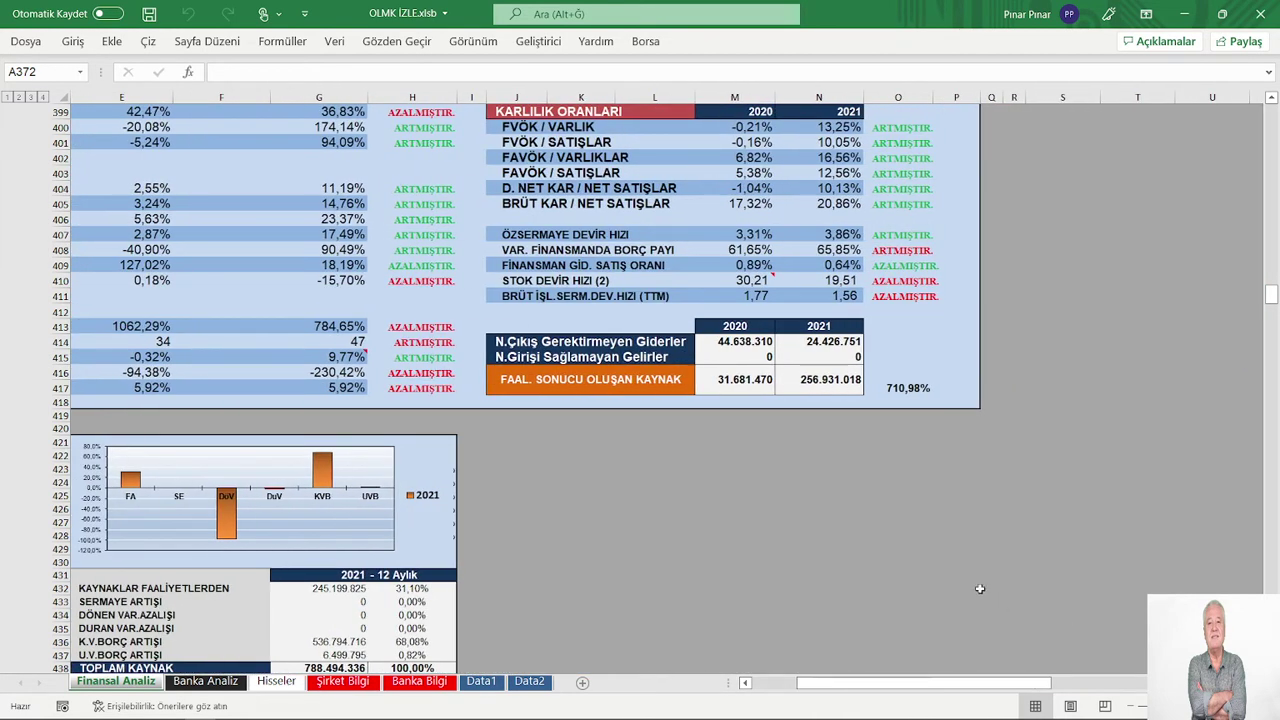
{"action": "scroll", "coordinate": [980, 589], "scroll_direction": "up", "scroll_amount": 3}
{"action": "scroll", "coordinate": [978, 587], "scroll_direction": "up", "scroll_amount": 1}
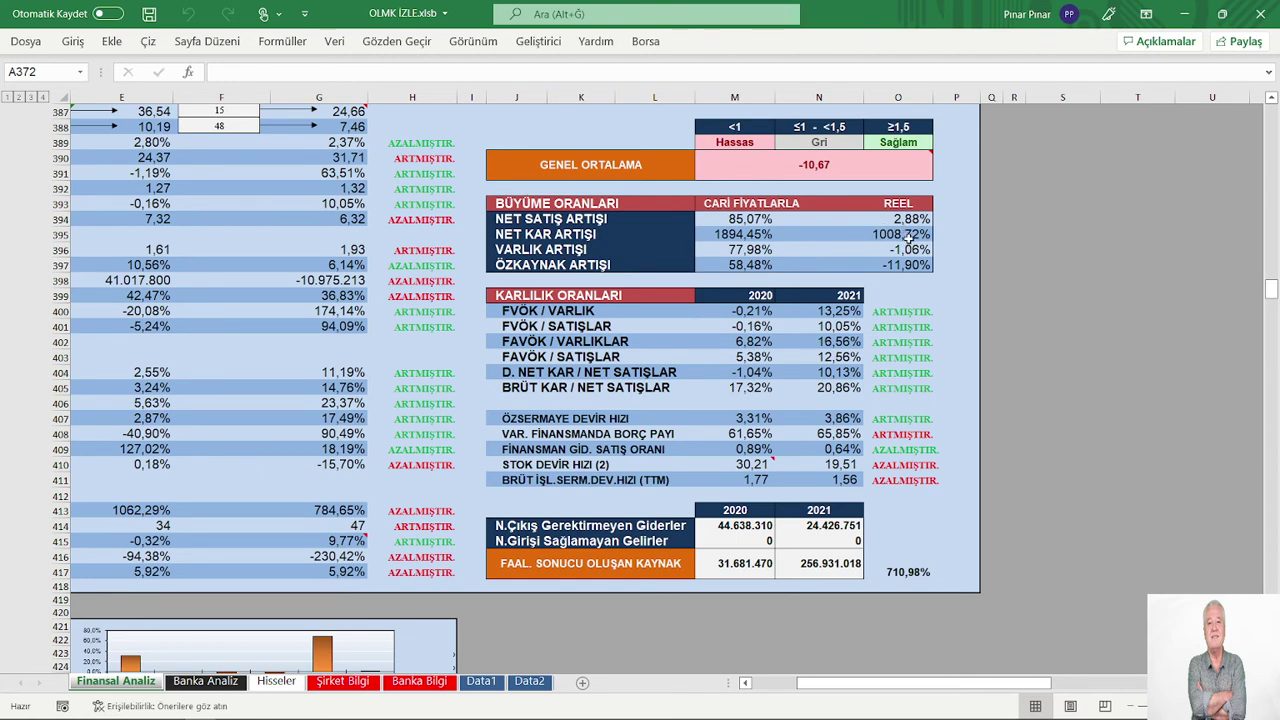
{"action": "scroll", "coordinate": [876, 382], "scroll_direction": "down", "scroll_amount": 2}
{"action": "scroll", "coordinate": [876, 382], "scroll_direction": "up", "scroll_amount": 5}
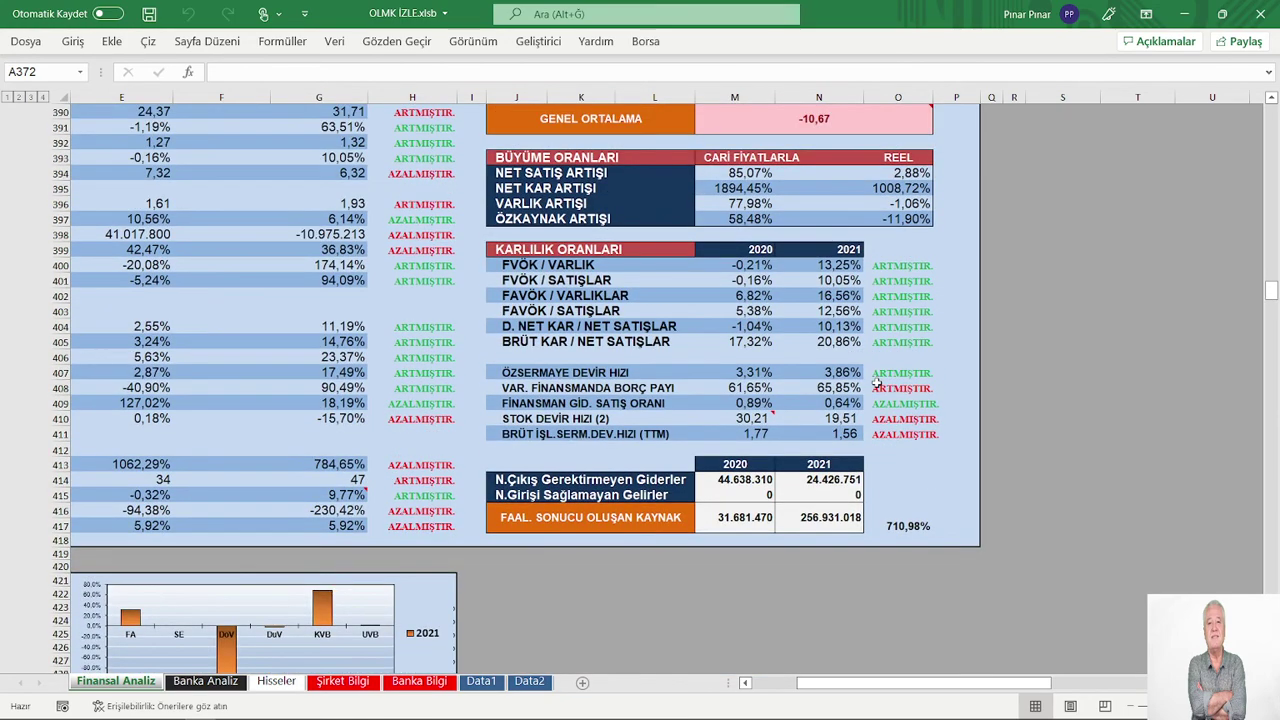
{"action": "scroll", "coordinate": [876, 385], "scroll_direction": "down", "scroll_amount": 9}
{"action": "scroll", "coordinate": [574, 433], "scroll_direction": "down", "scroll_amount": 4}
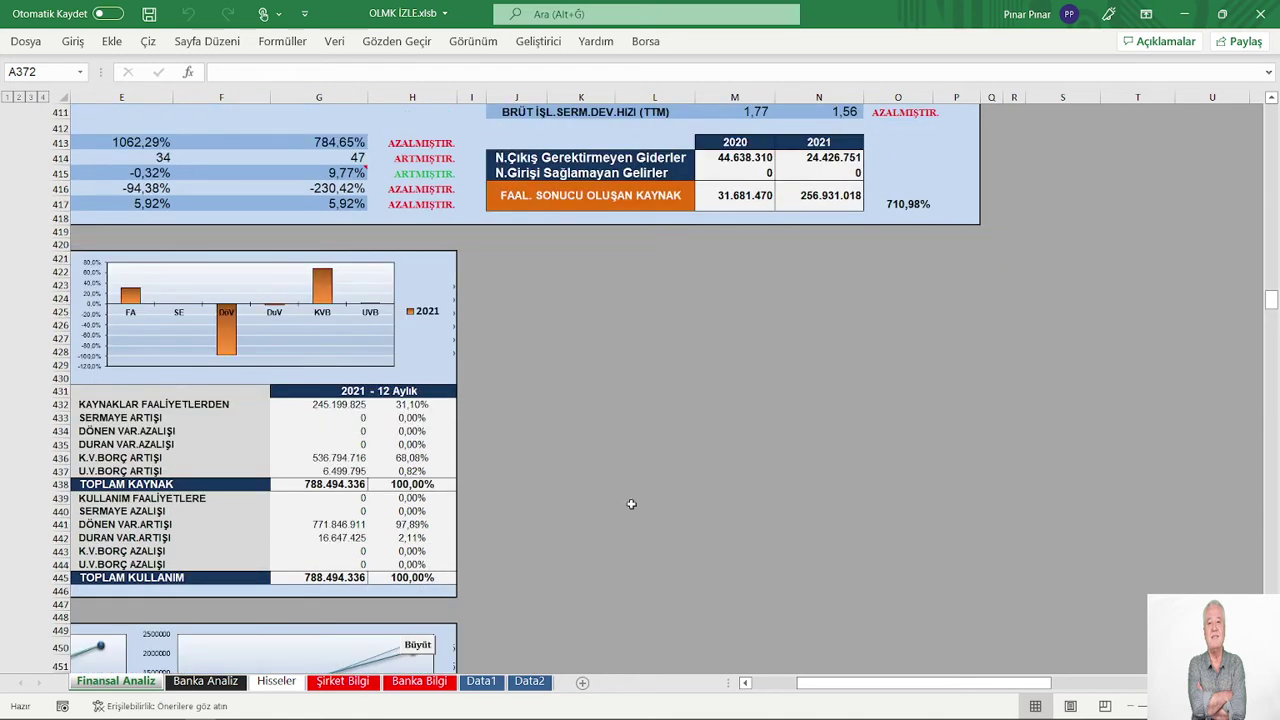
{"action": "left_click", "coordinate": [764, 684]}
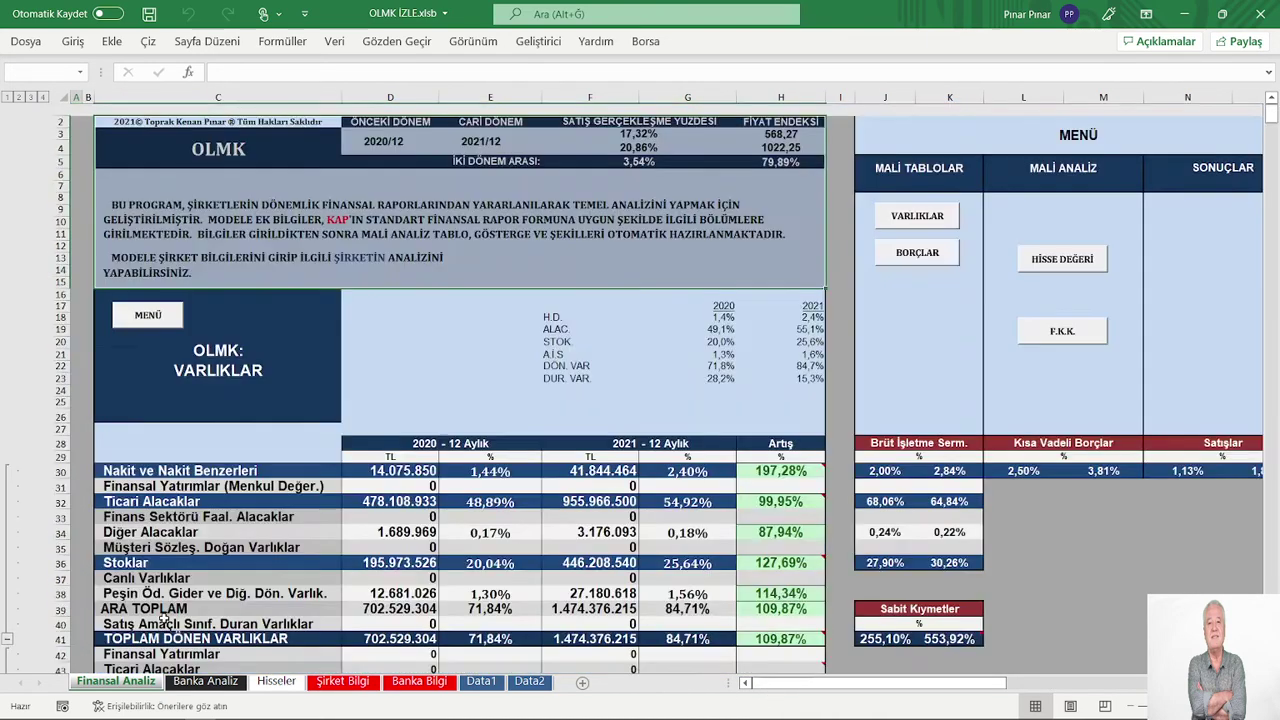
{"action": "left_click", "coordinate": [168, 623]}
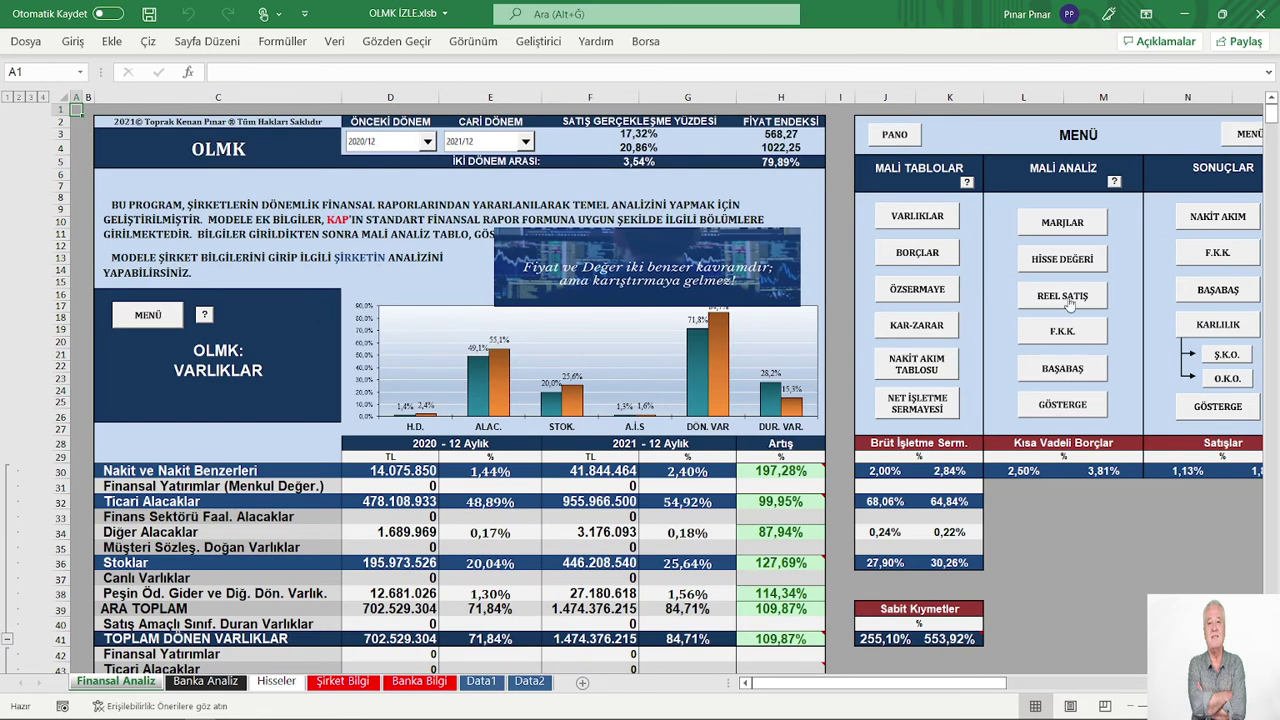
Step: Open the HİSSE SENEDİ DEĞERİ section and examine its expectations, share data, sensitivity chart and valuation ratios
{"action": "left_click", "coordinate": [1043, 260]}
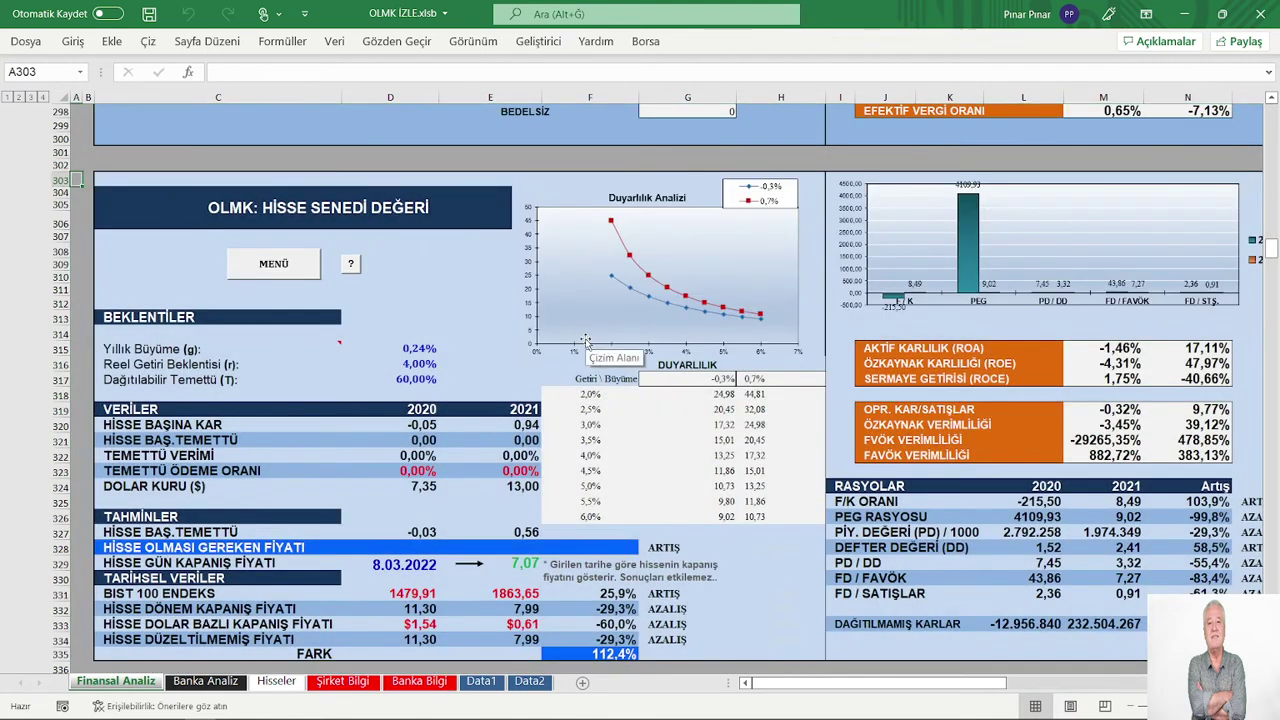
{"action": "scroll", "coordinate": [648, 368], "scroll_direction": "up", "scroll_amount": 1}
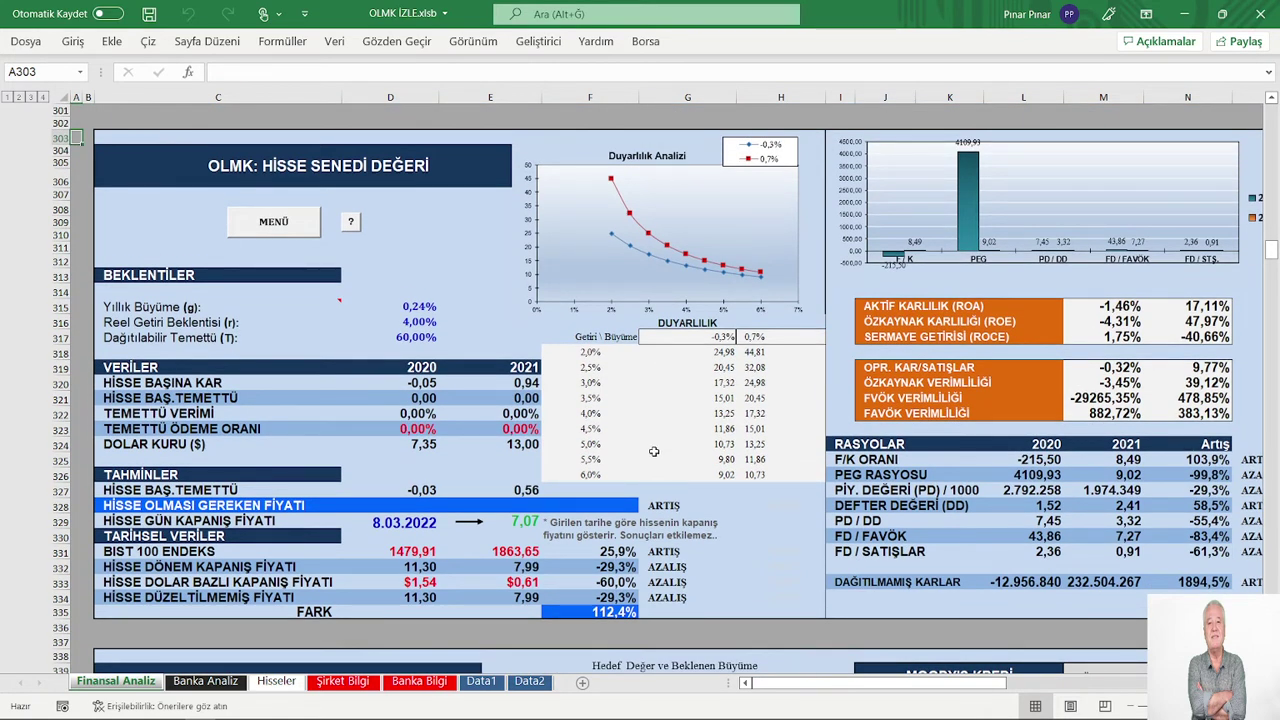
{"action": "scroll", "coordinate": [513, 511], "scroll_direction": "down", "scroll_amount": 1}
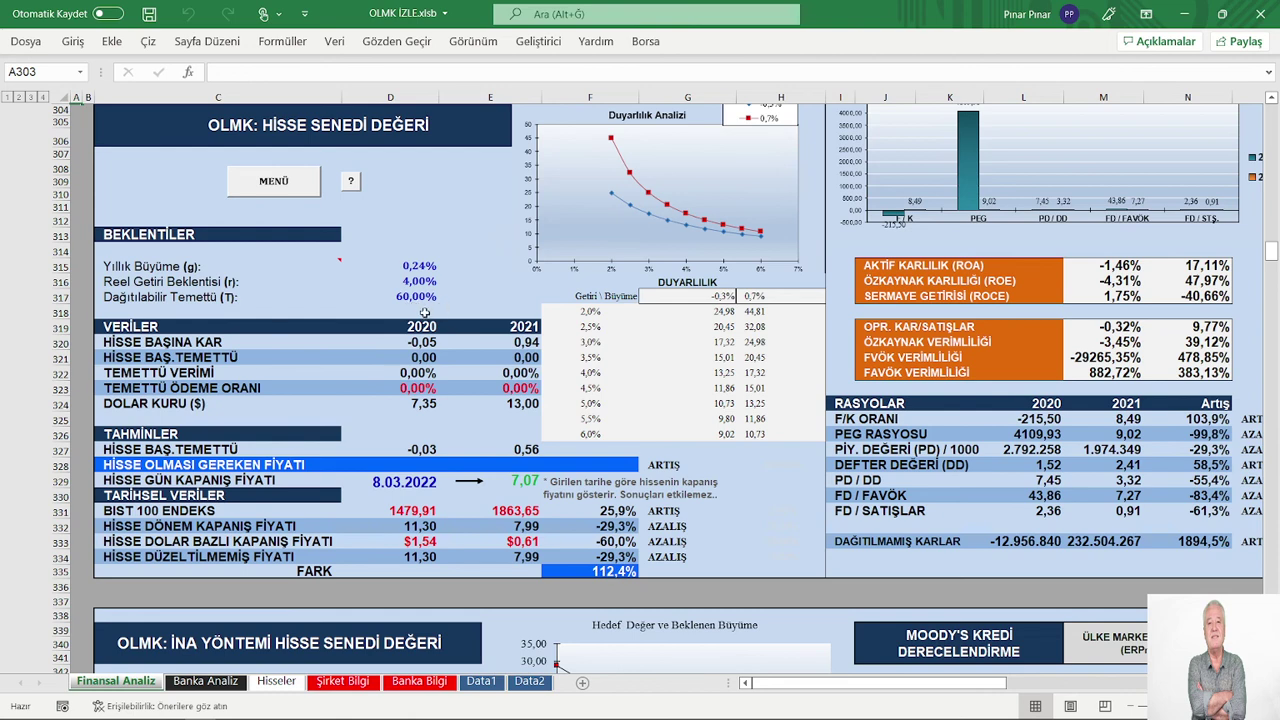
{"action": "scroll", "coordinate": [425, 313], "scroll_direction": "up", "scroll_amount": 1}
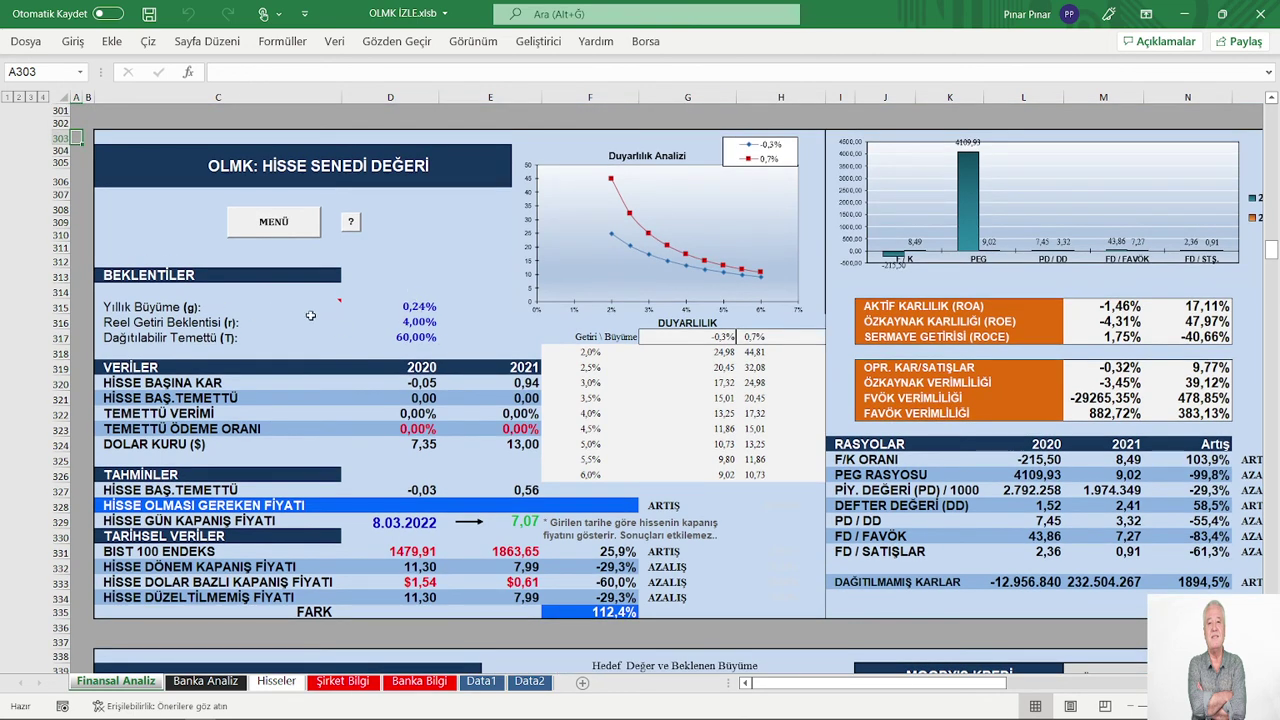
Step: Compare the share value section with the İNA YÖNTEMİ valuation's expectations, data and estimates, and return to the menu
{"action": "scroll", "coordinate": [440, 336], "scroll_direction": "down", "scroll_amount": 7}
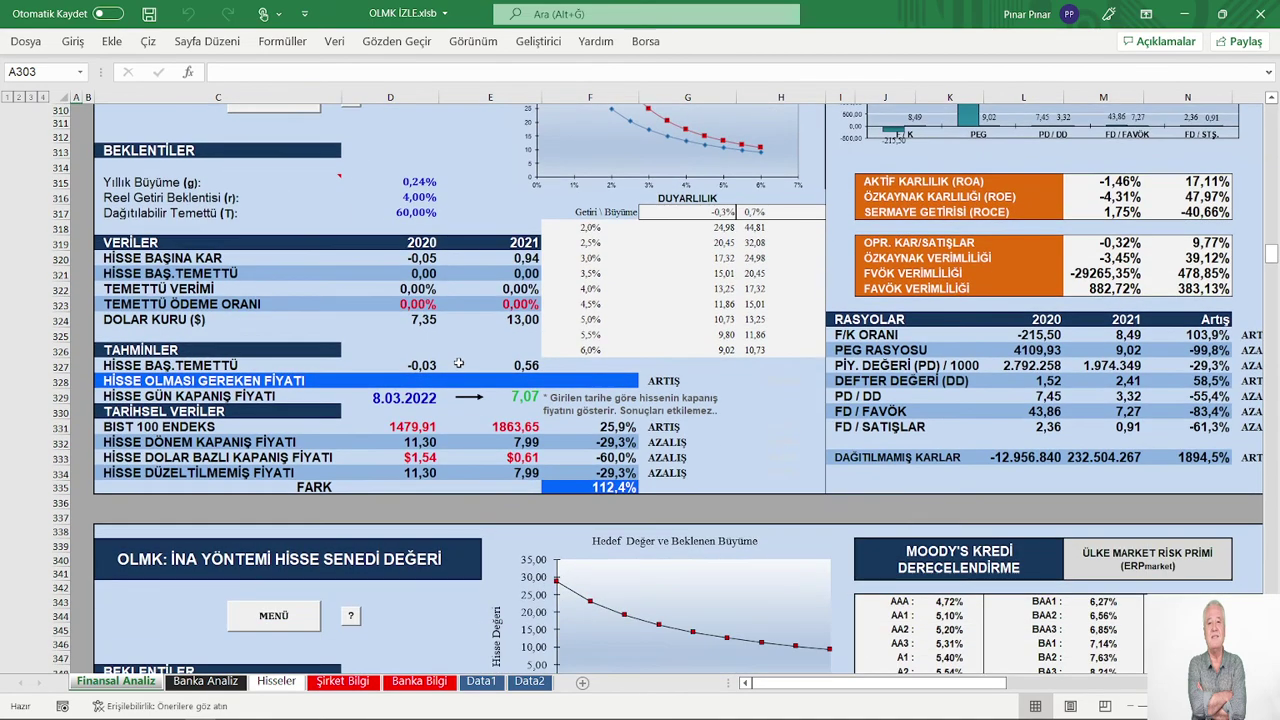
{"action": "scroll", "coordinate": [458, 362], "scroll_direction": "down", "scroll_amount": 2}
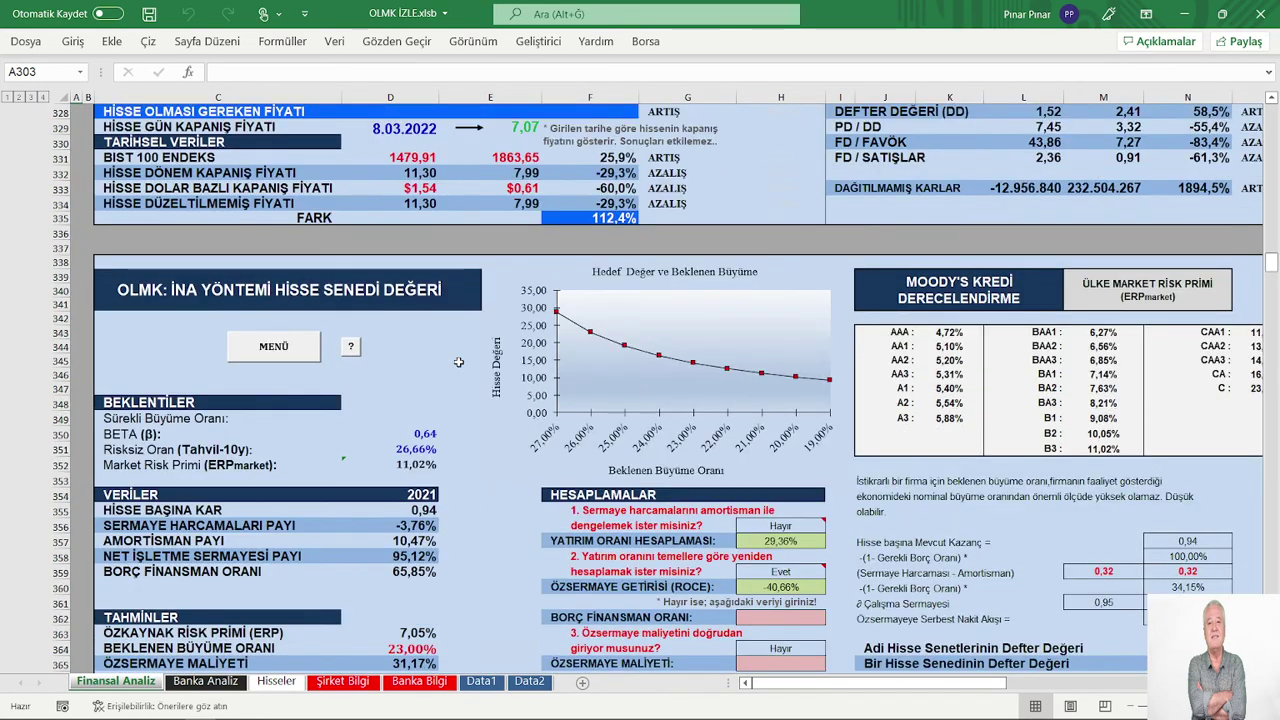
{"action": "scroll", "coordinate": [458, 362], "scroll_direction": "up", "scroll_amount": 1}
{"action": "scroll", "coordinate": [458, 362], "scroll_direction": "up", "scroll_amount": 6}
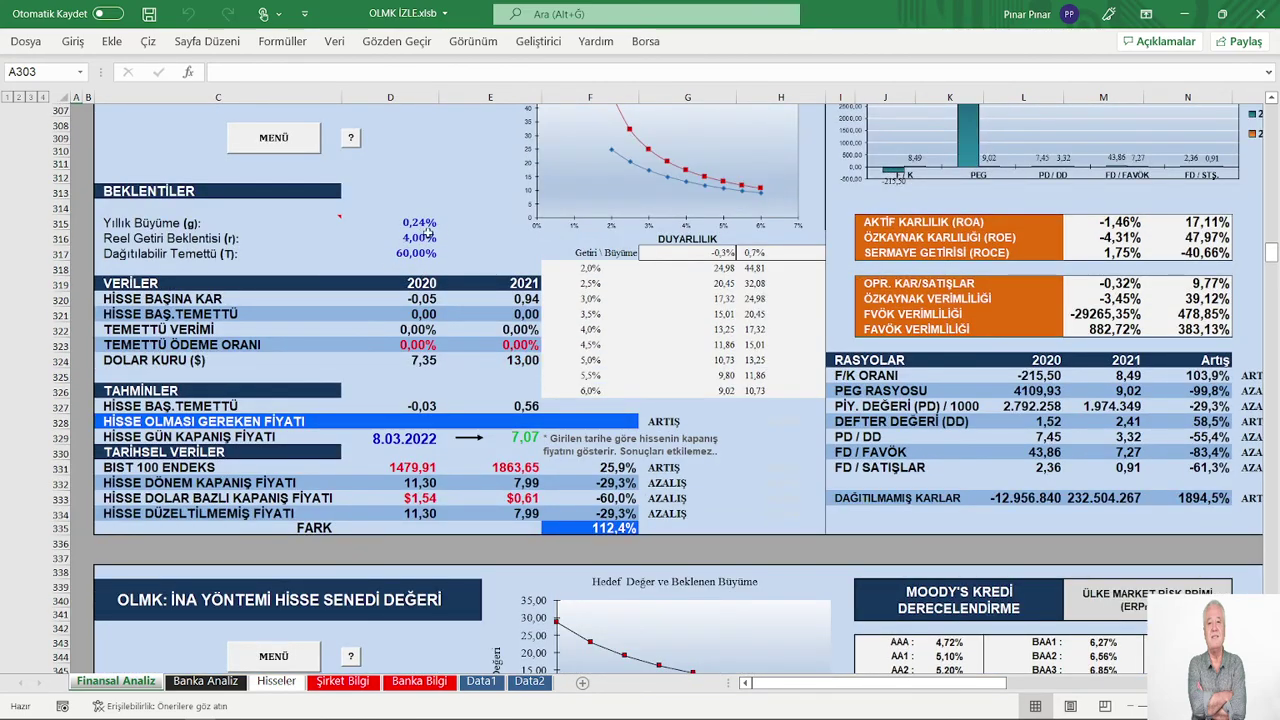
{"action": "scroll", "coordinate": [430, 300], "scroll_direction": "down", "scroll_amount": 2}
{"action": "scroll", "coordinate": [432, 313], "scroll_direction": "down", "scroll_amount": 7}
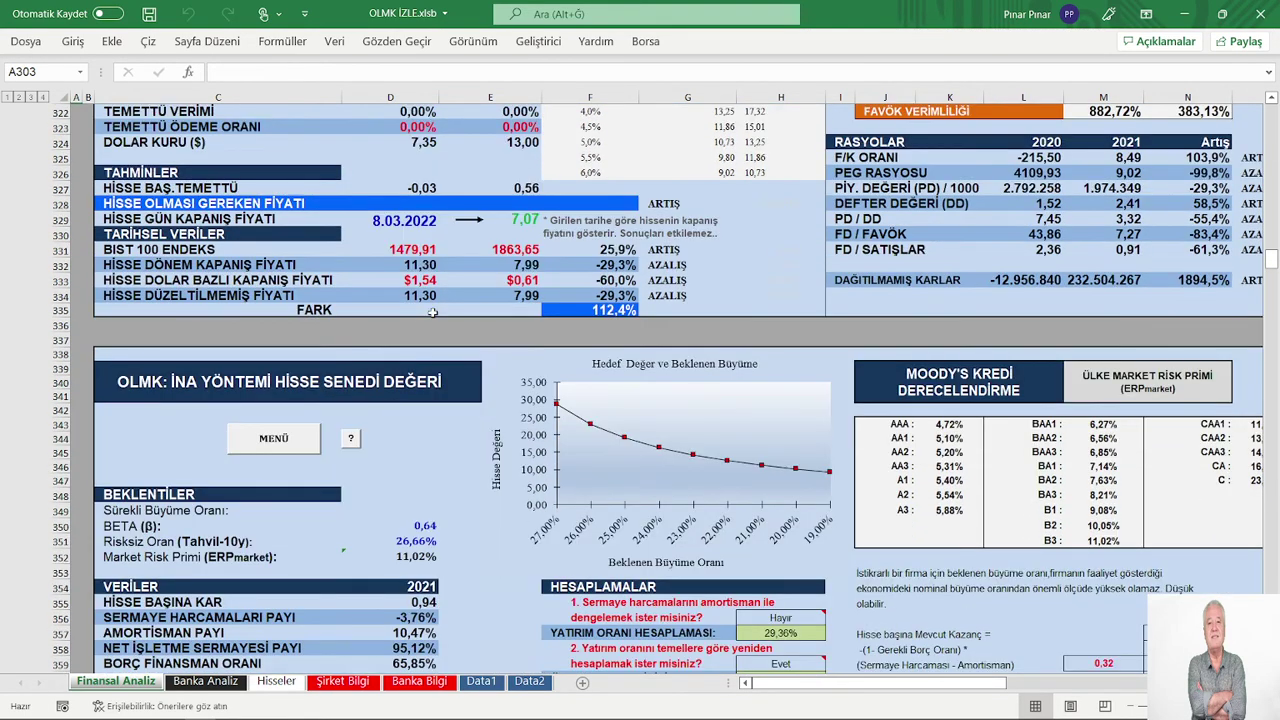
{"action": "scroll", "coordinate": [432, 313], "scroll_direction": "down", "scroll_amount": 1}
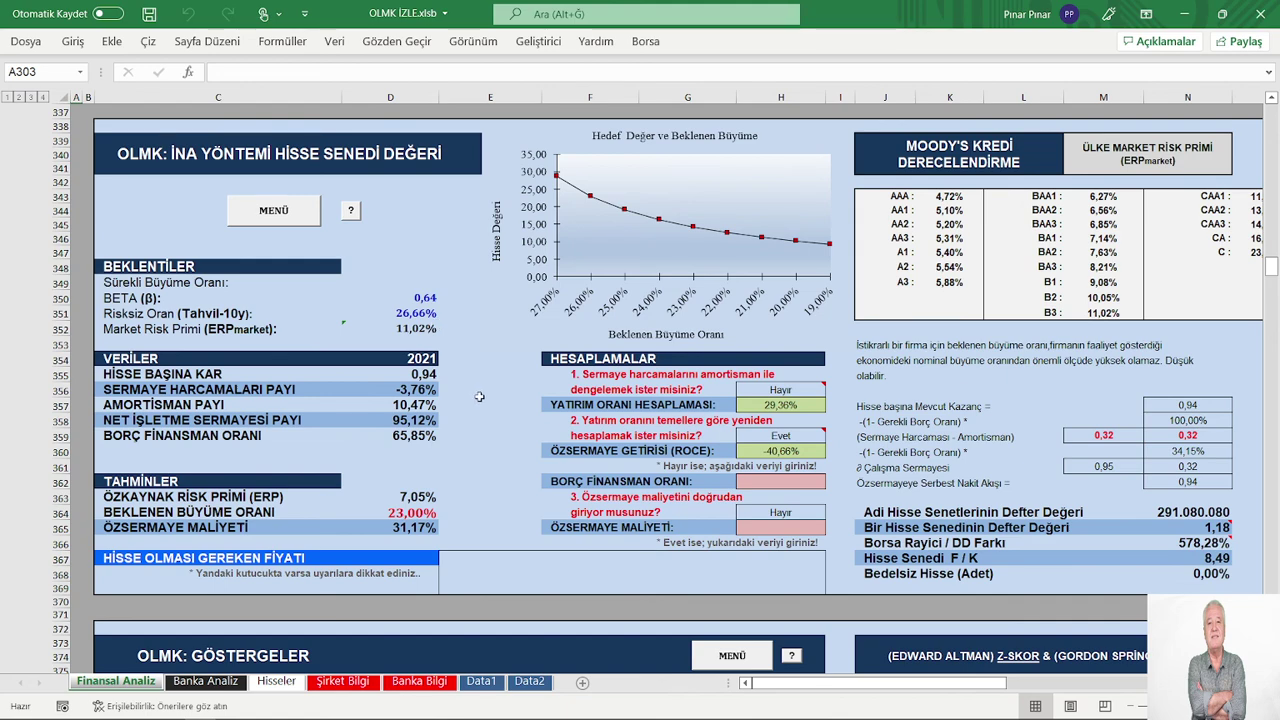
{"action": "scroll", "coordinate": [460, 426], "scroll_direction": "up", "scroll_amount": 3}
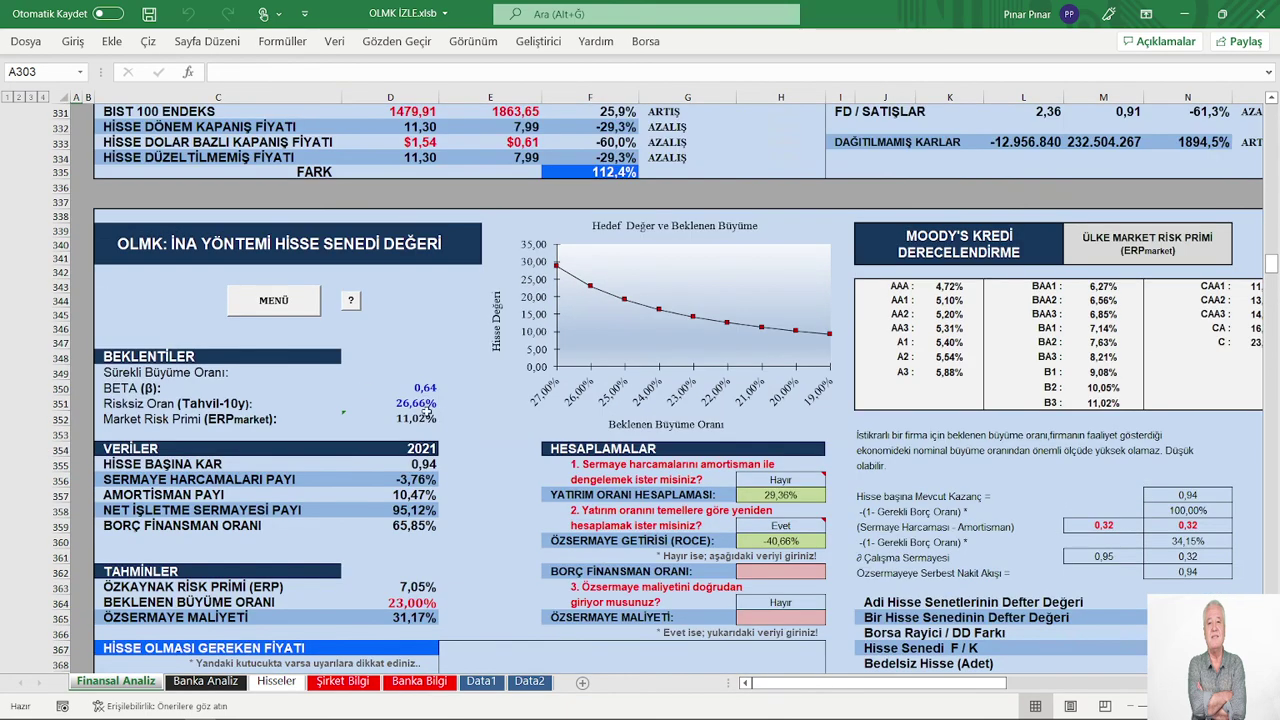
{"action": "left_click", "coordinate": [260, 300]}
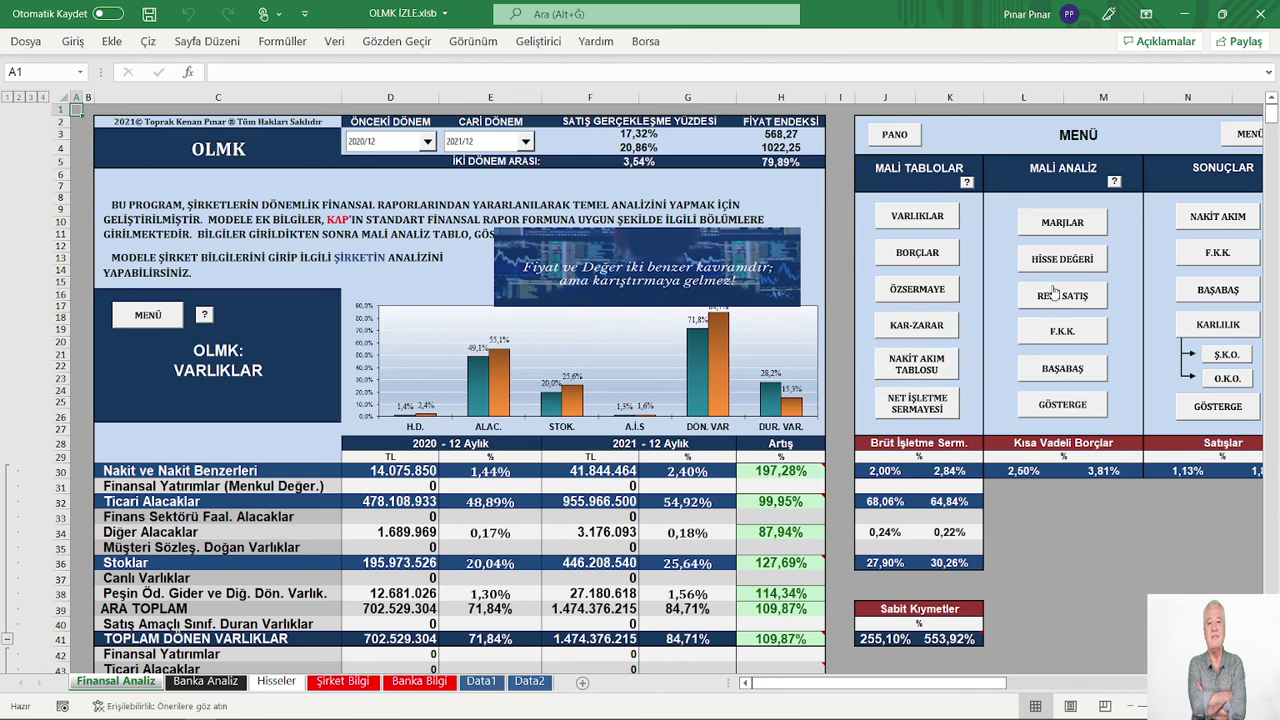
{"action": "left_click", "coordinate": [1069, 566]}
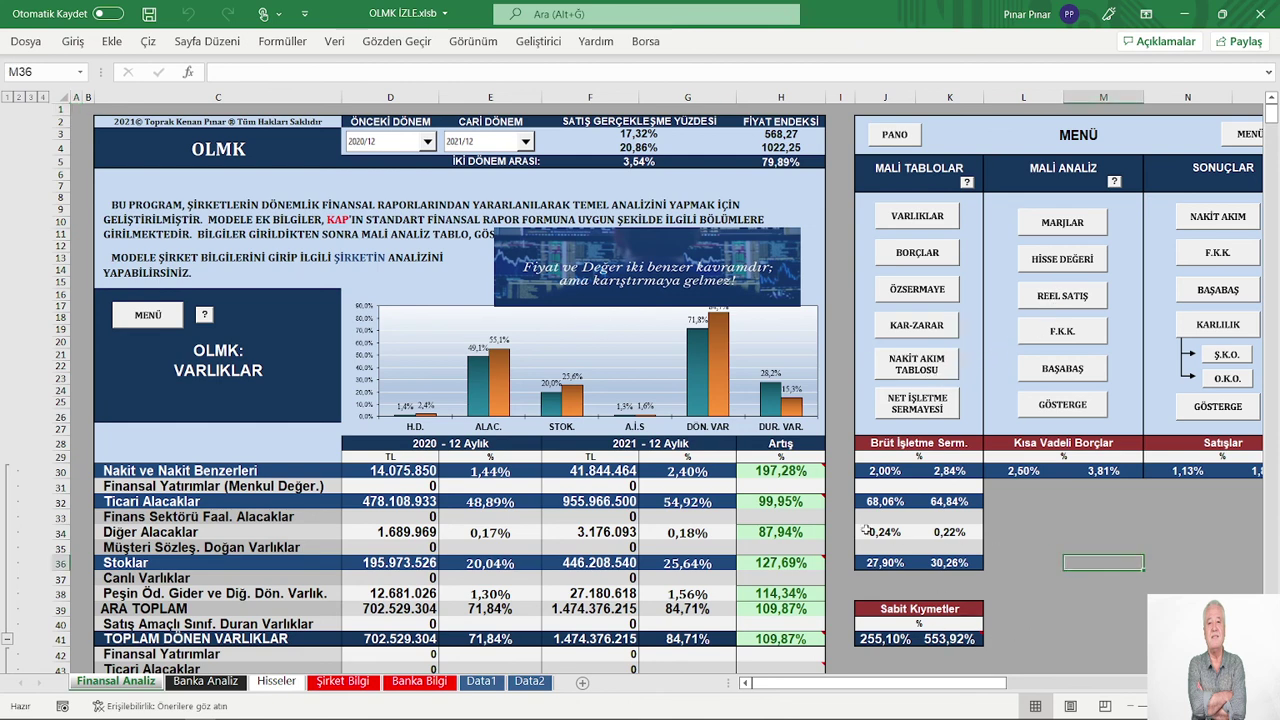